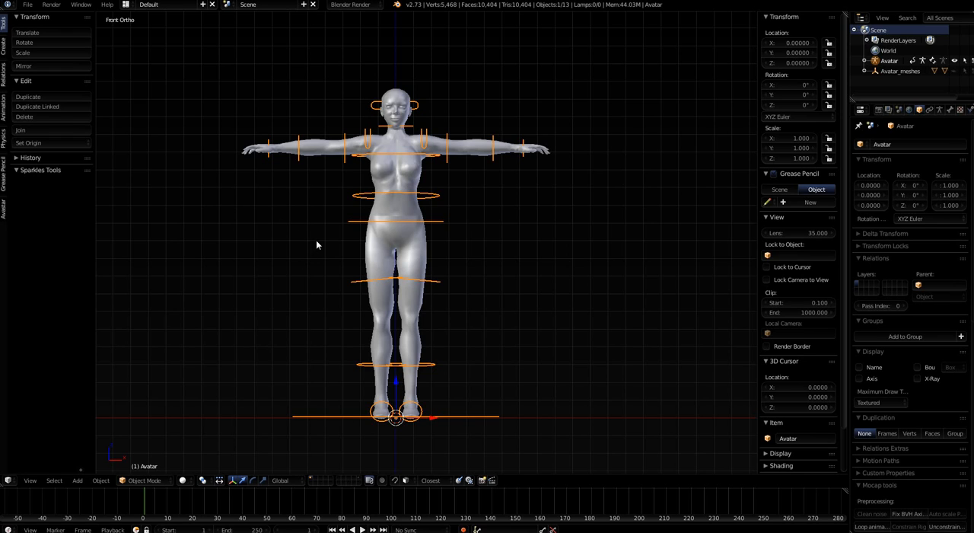
Move the Avatar armature to a hidden layer so only the body mesh remains displayed
middle_drag(322, 244, 280, 279)
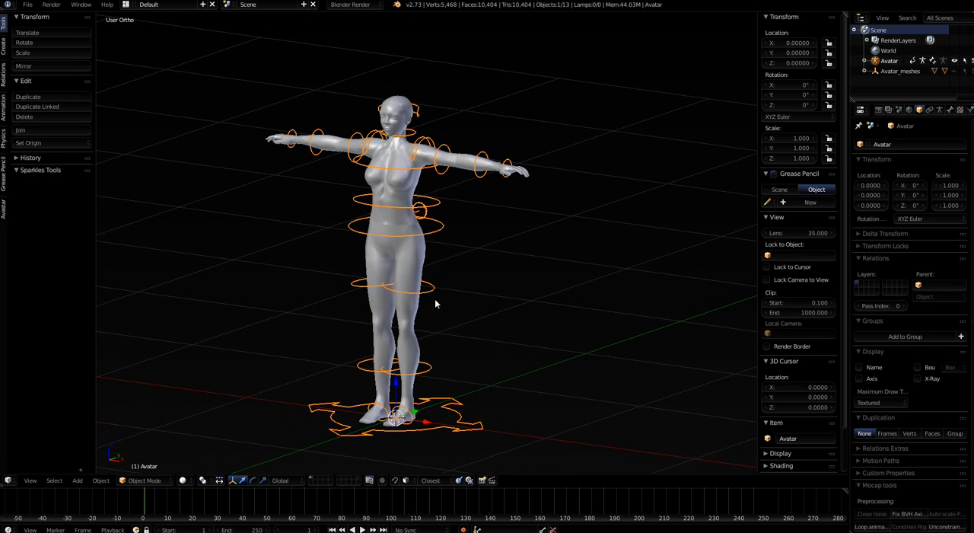
mouse_move(463, 332)
middle_down()
mouse_move(490, 335)
mouse_move(478, 336)
middle_up()
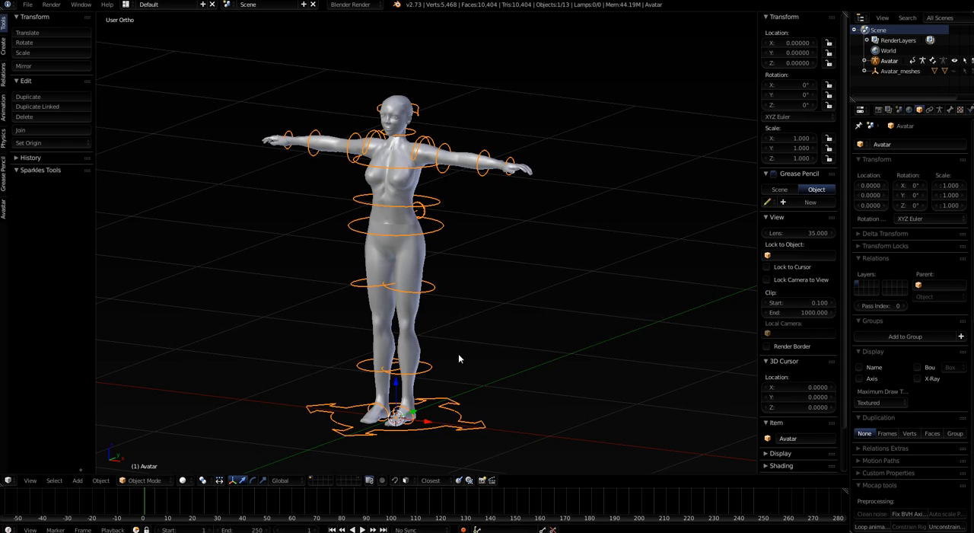
key(m)
key(m)
click(555, 386)
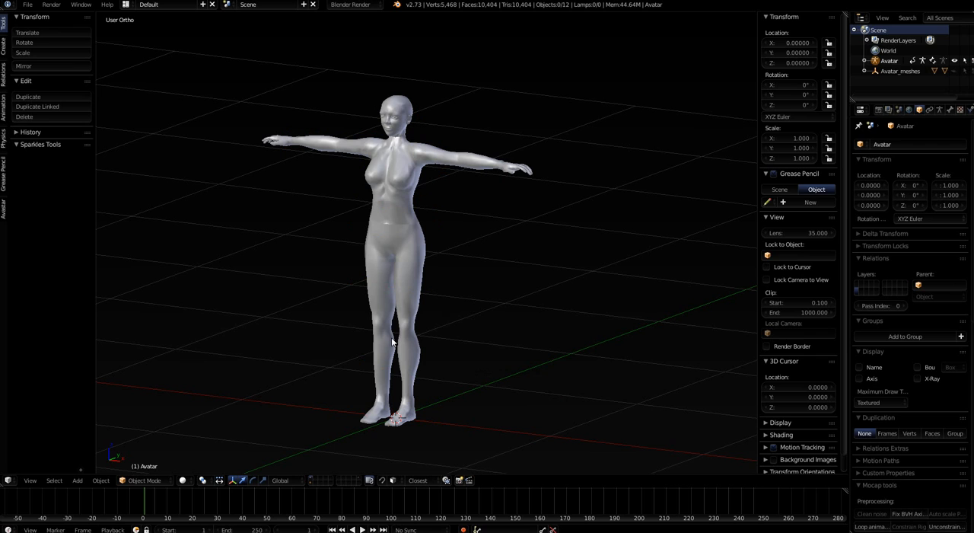
Examine the avatar's body from head to feet in the front orthographic view
key(KP_1)
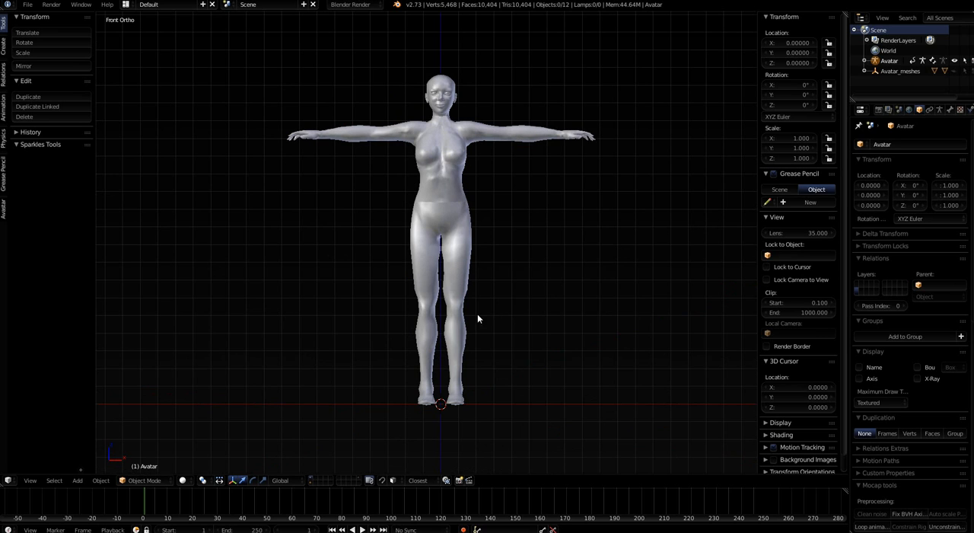
shift+middle_drag(475, 316, 415, 393)
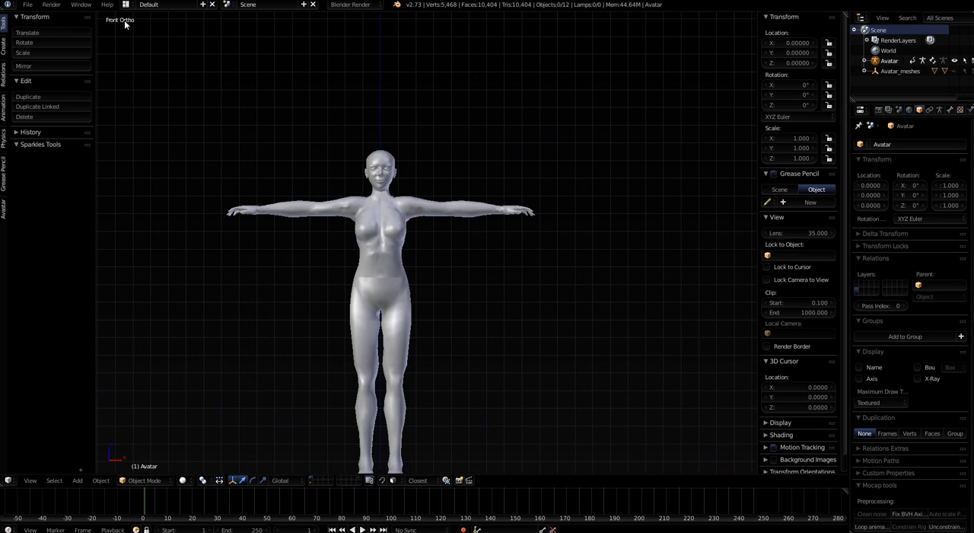
key(KP_5)
key(KP_5)
shift+middle_drag(306, 298, 329, 267)
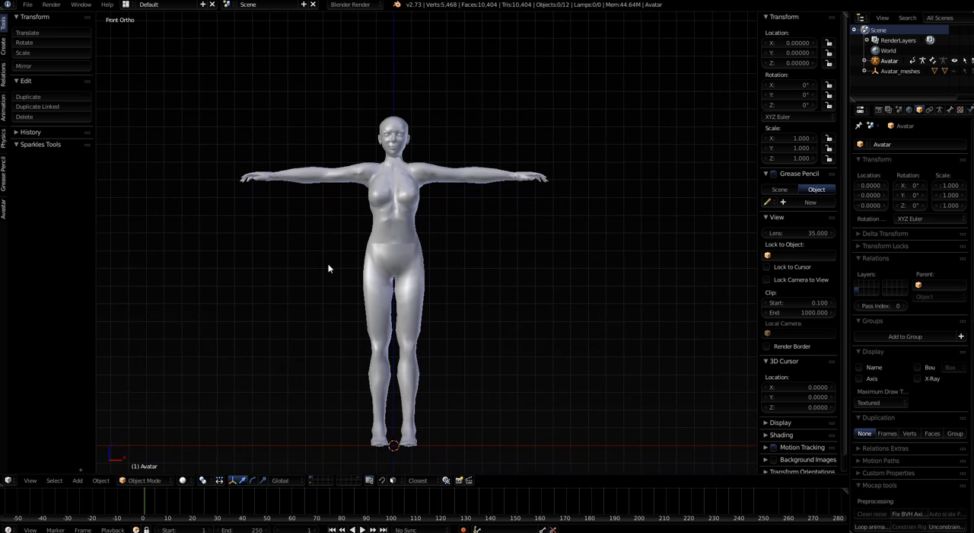
scroll(332, 271, up, 5)
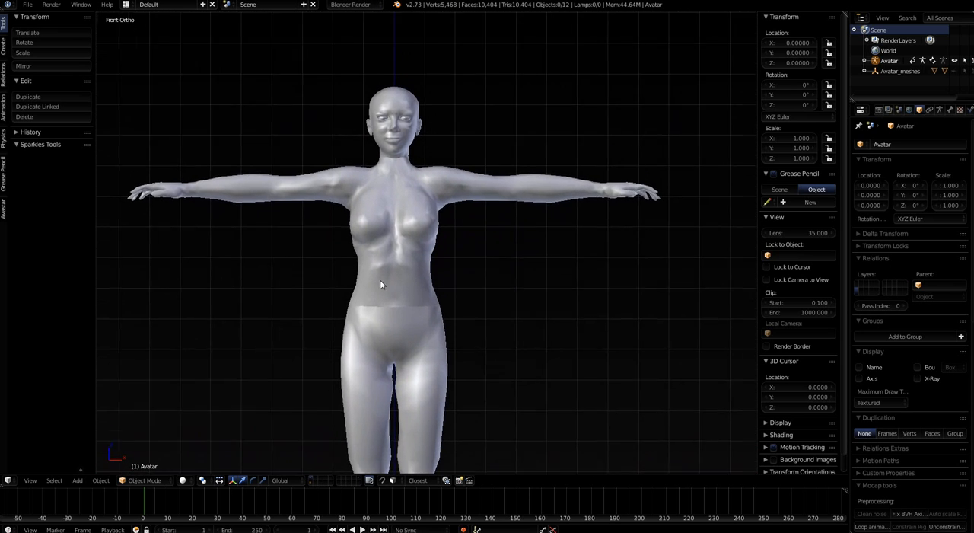
scroll(398, 249, up, 4)
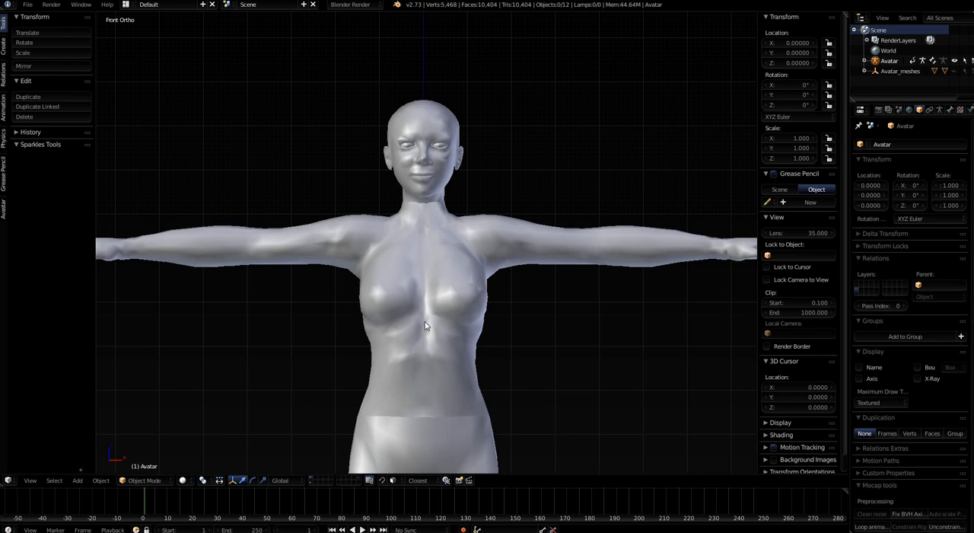
scroll(412, 386, down, 3)
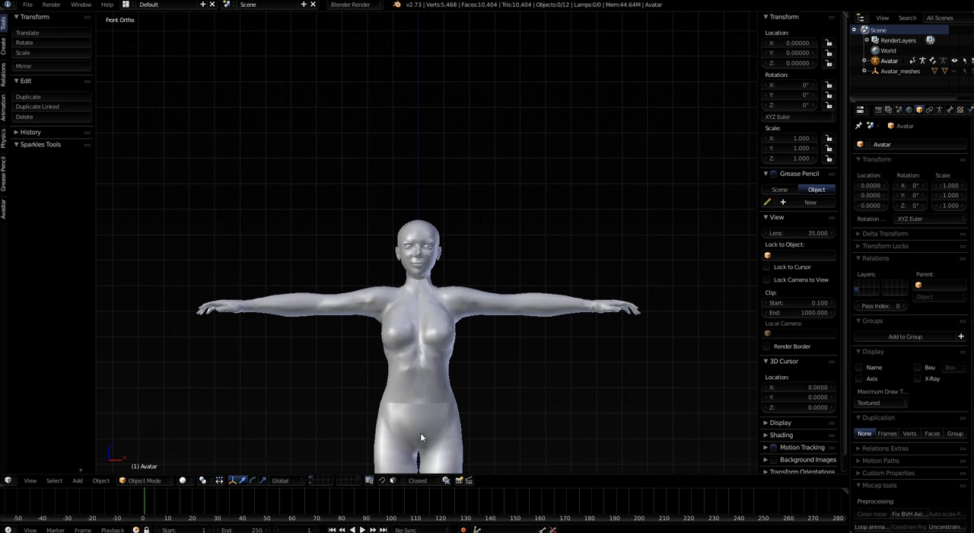
shift+middle_drag(418, 373, 405, 137)
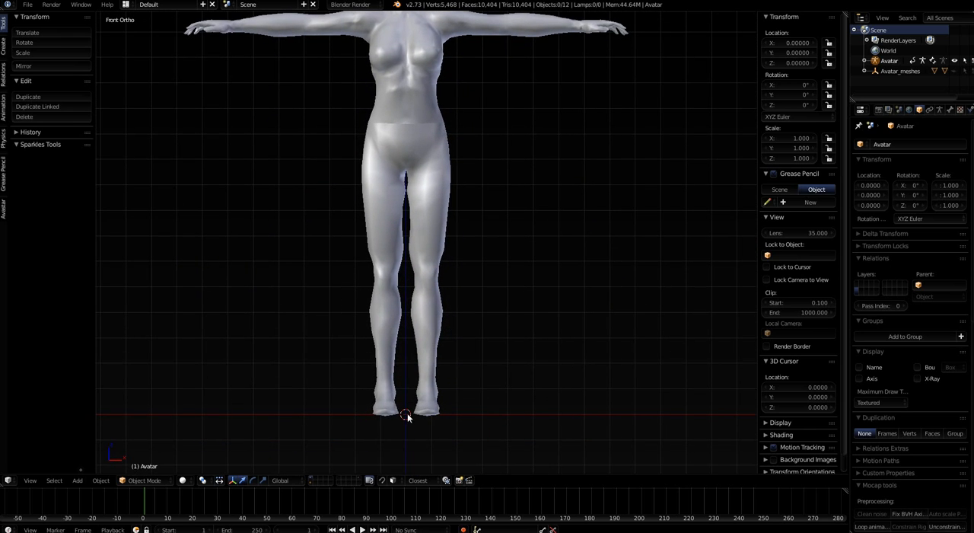
scroll(407, 418, down, 2)
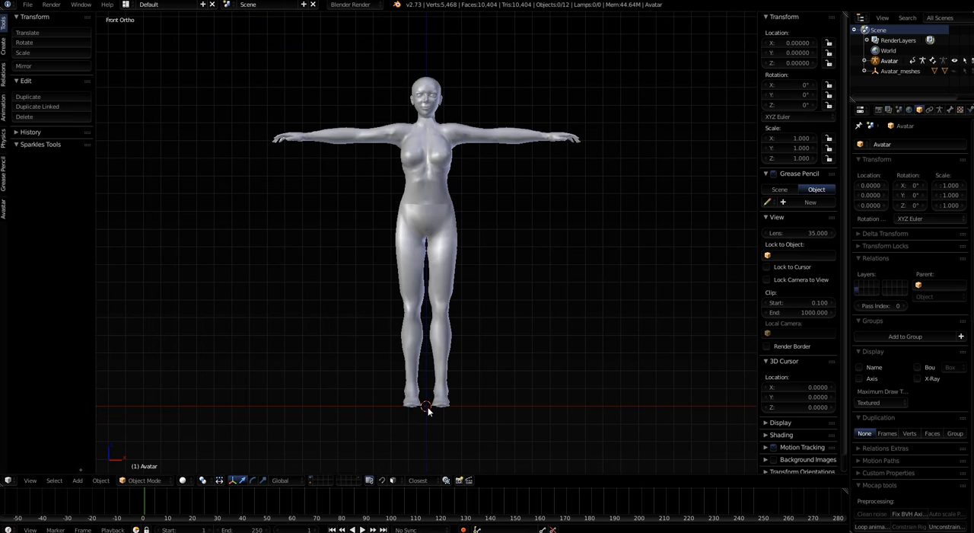
Add a mesh plane at the avatar's feet and rotate it 90° about the X axis
key(shift+a)
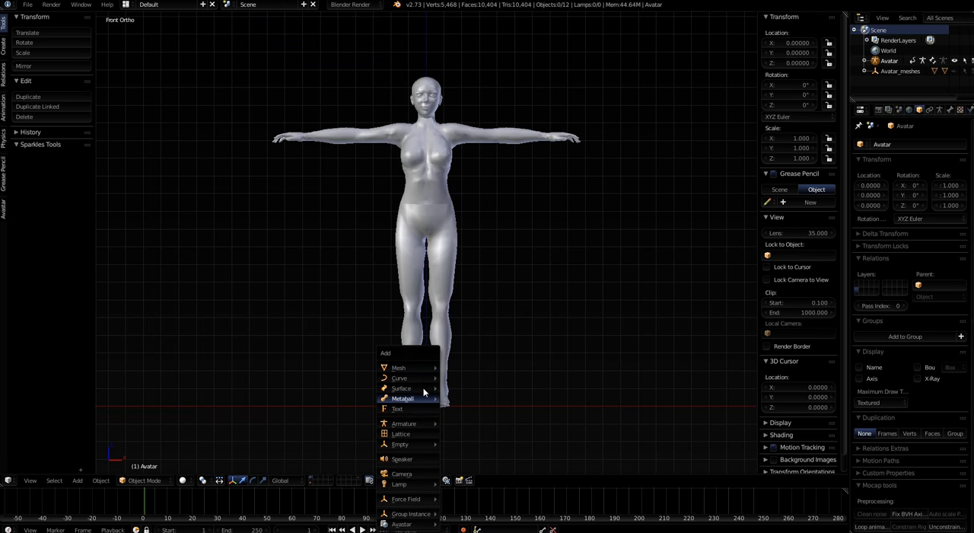
mouse_move(417, 369)
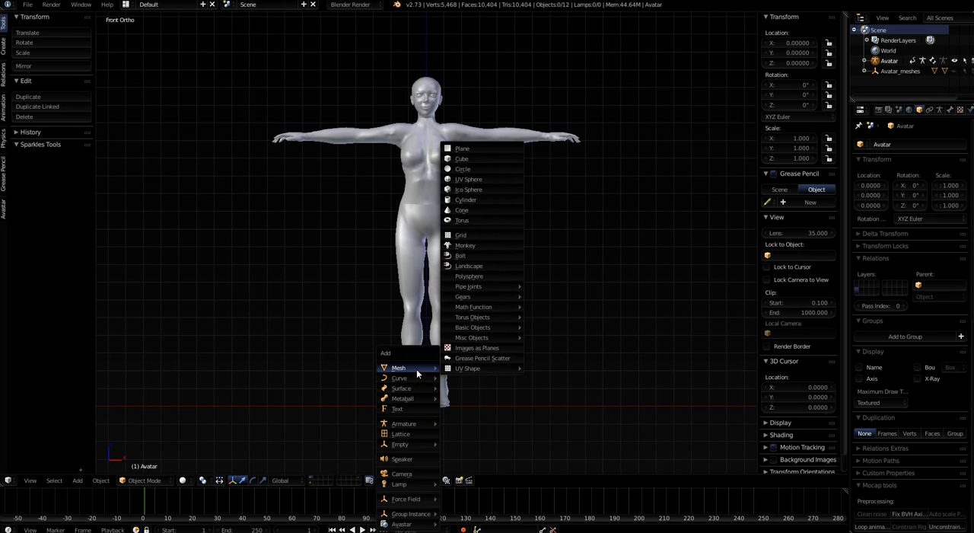
click(472, 148)
text(r)
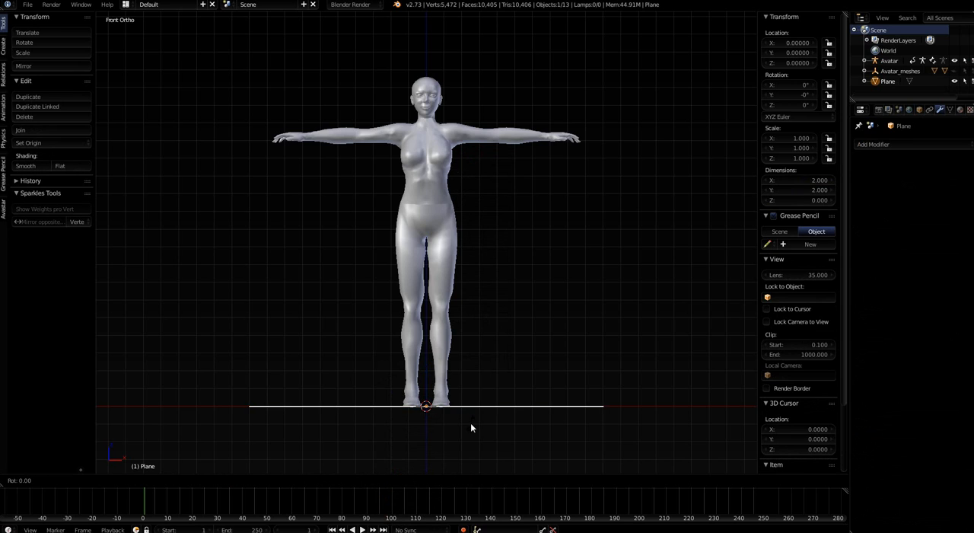
text(x90)
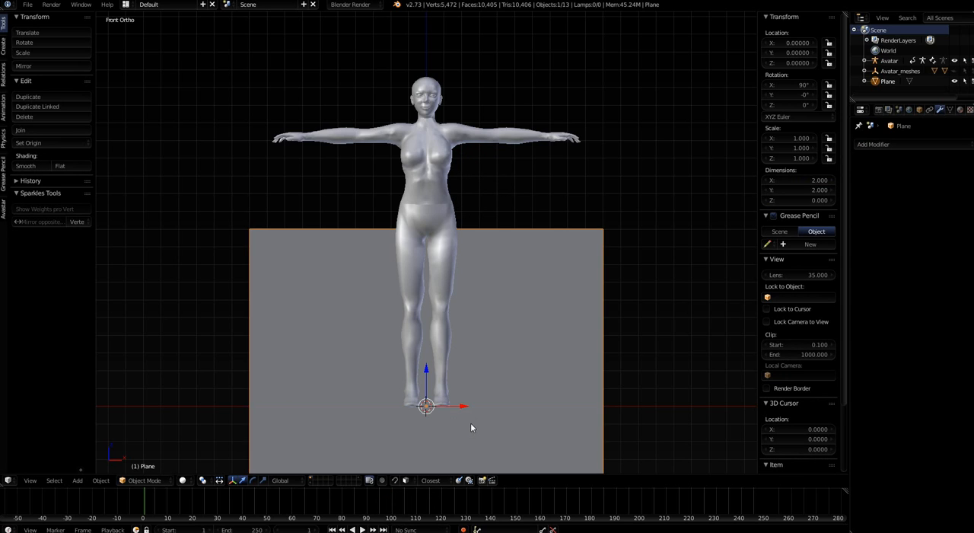
Scale the plane down to about 0.046 and enter Edit Mode with all its vertices deselected
key(s)
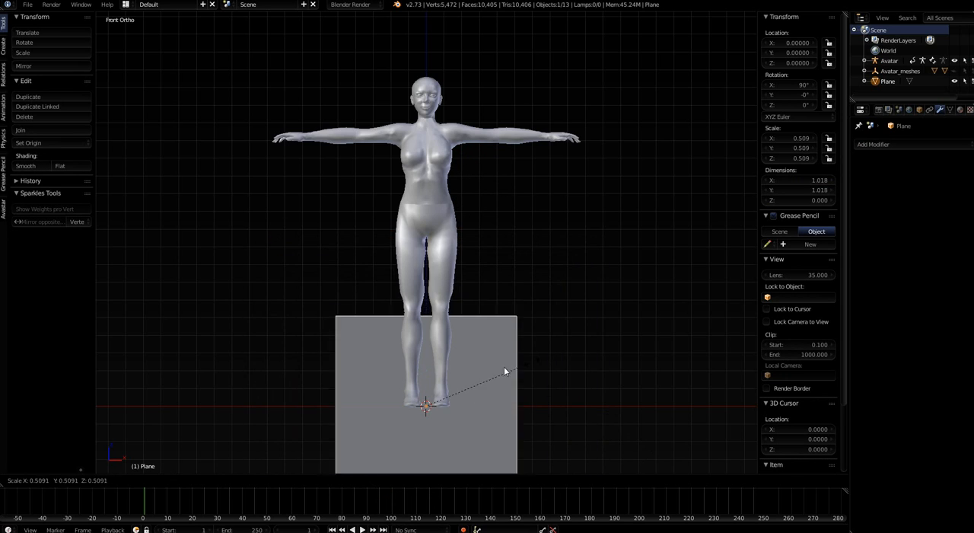
click(430, 410)
scroll(429, 411, up, 3)
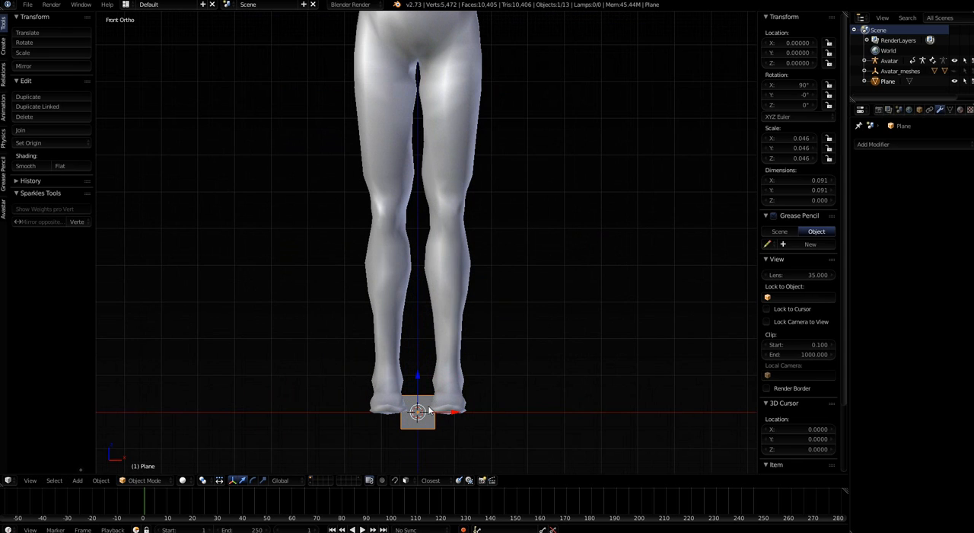
scroll(433, 420, up, 5)
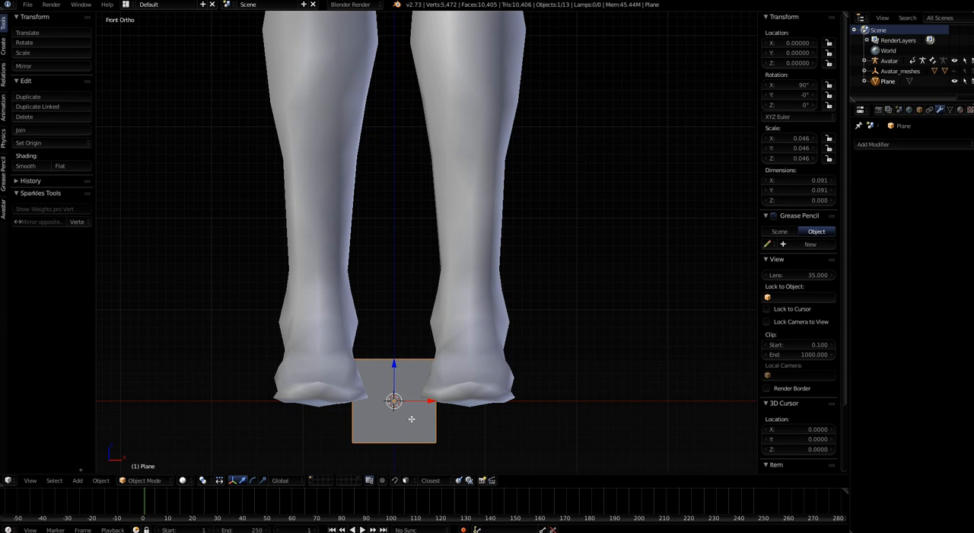
key(Tab)
key(a)
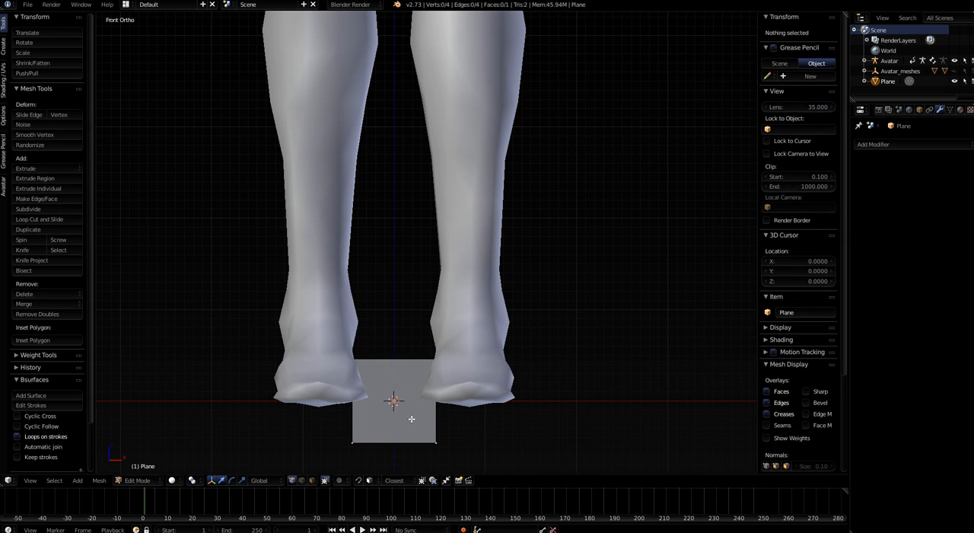
Create a new grease pencil data block with Object as its source and set the stroke placement to Surface
shift+middle_drag(432, 220, 456, 456)
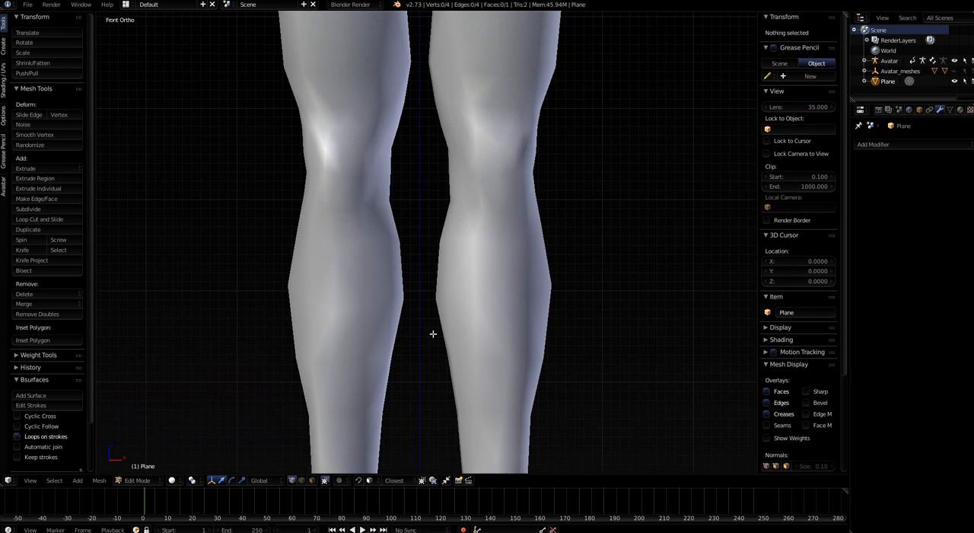
scroll(431, 334, up, 2)
scroll(432, 333, down, 1)
scroll(431, 334, down, 5)
scroll(429, 143, up, 7)
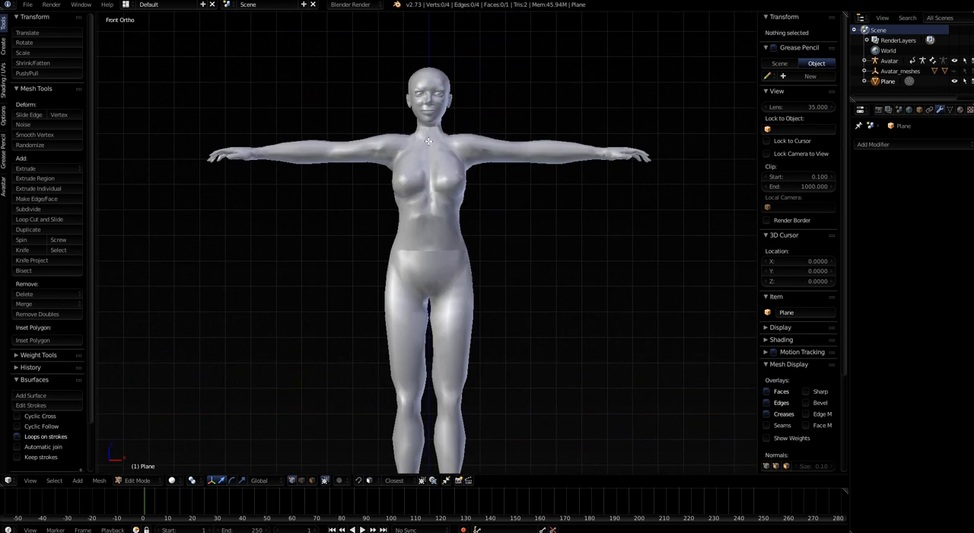
shift+middle_drag(429, 143, 423, 285)
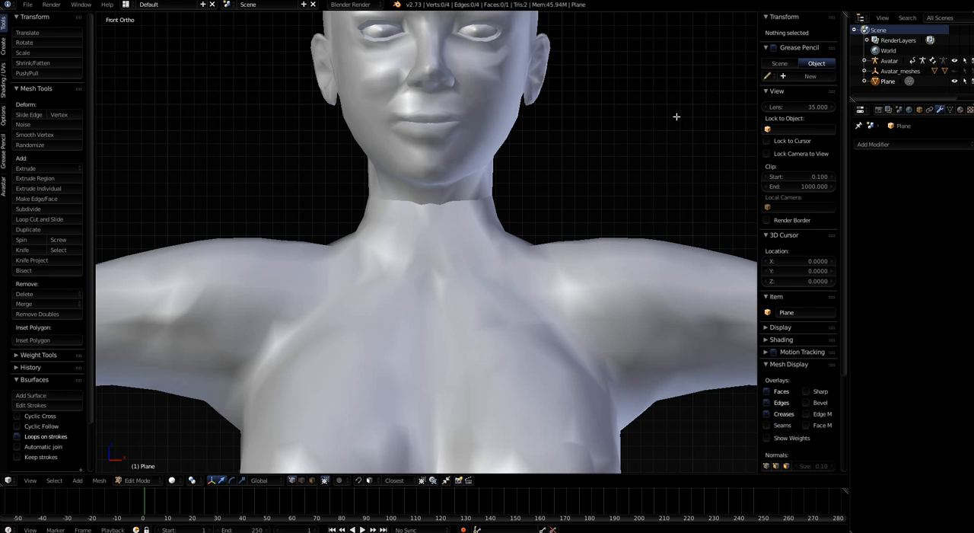
click(809, 76)
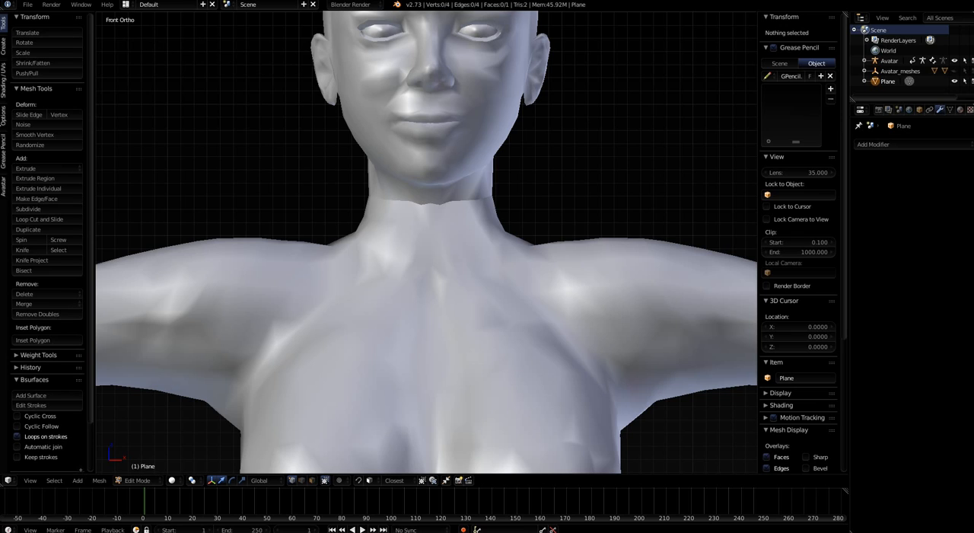
click(3, 148)
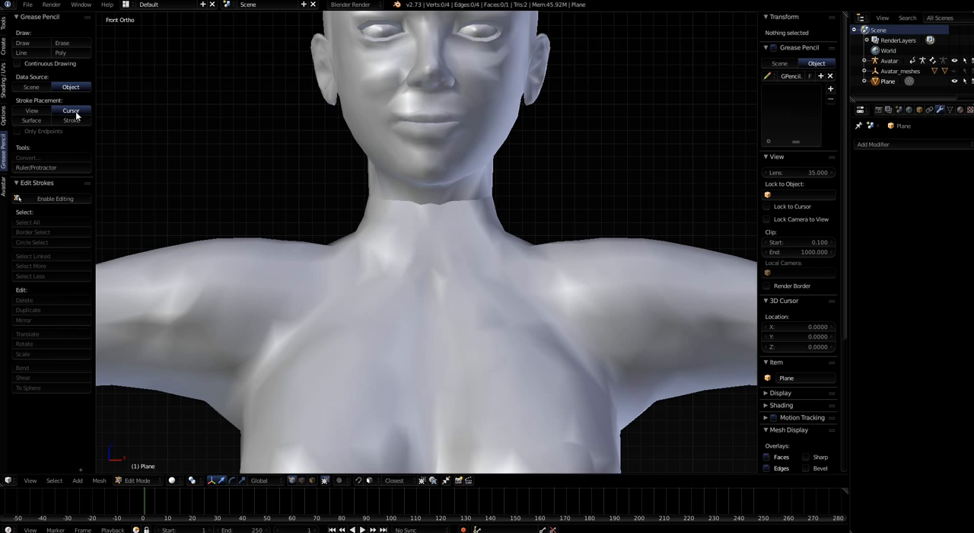
click(32, 121)
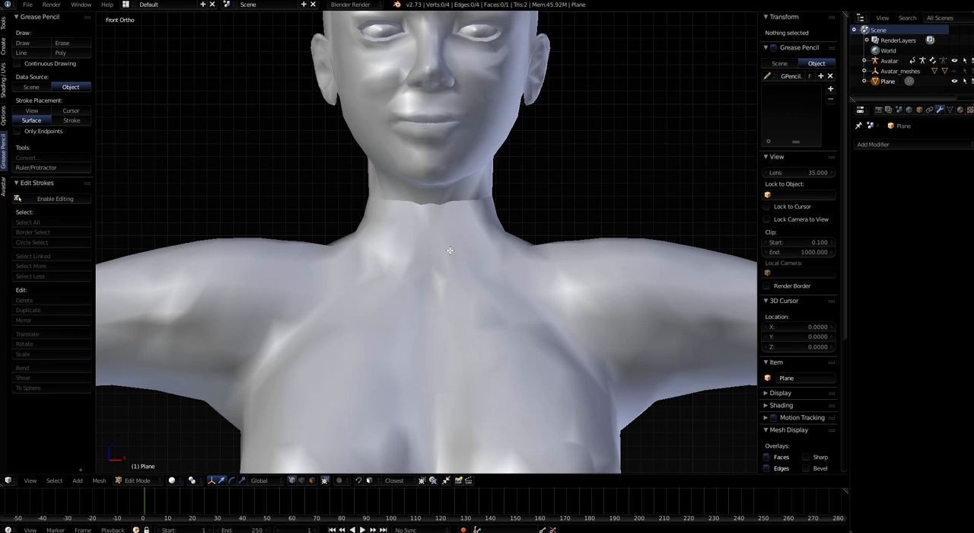
Draw a short test stroke below the avatar's throat and change the grease pencil stroke color to pink
drag(431, 238, 452, 293)
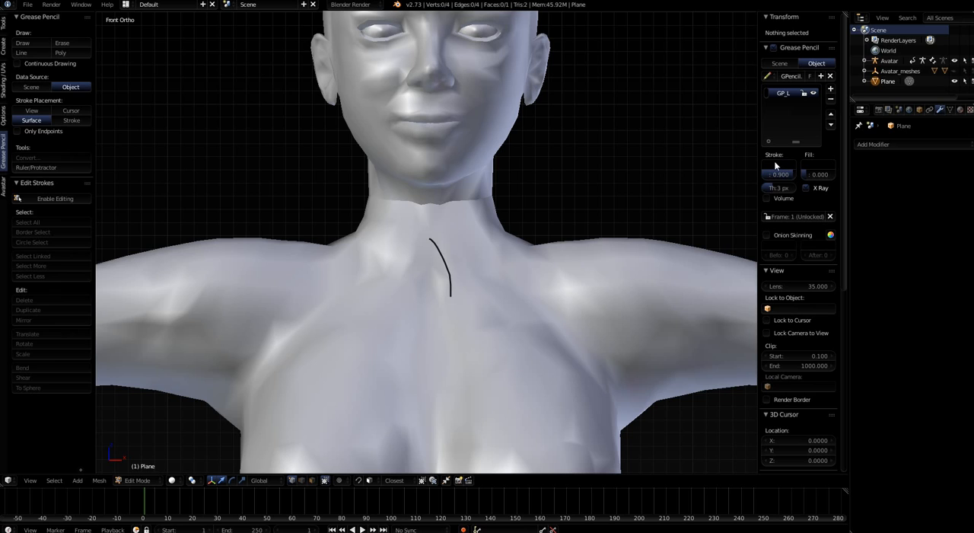
click(765, 90)
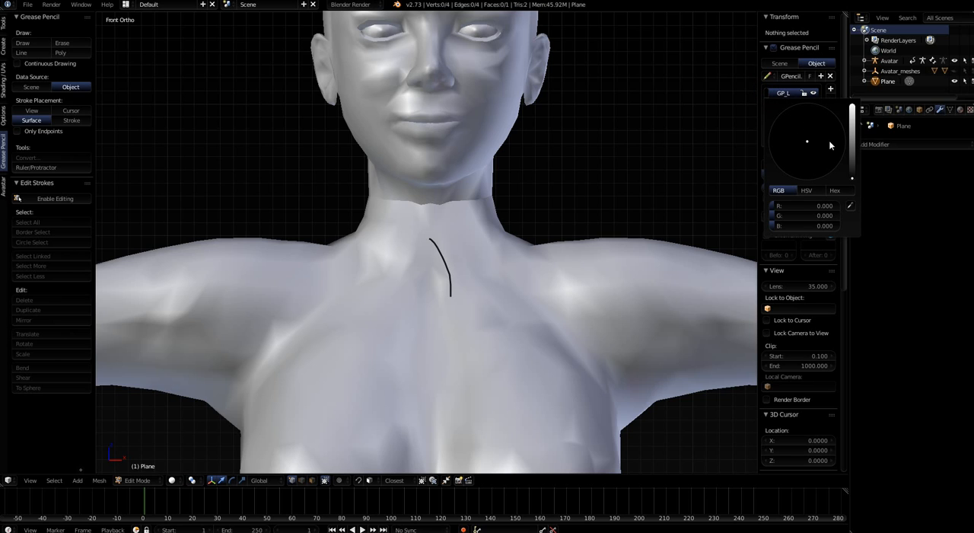
mouse_move(850, 177)
mouse_down()
mouse_move(852, 129)
mouse_move(816, 137)
mouse_move(825, 130)
mouse_move(825, 162)
mouse_up()
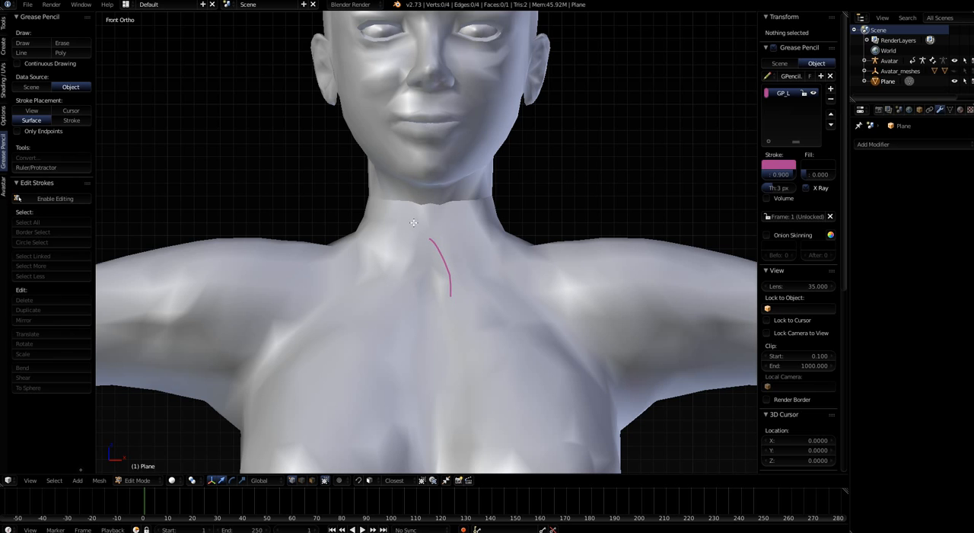
Erase the grease pencil test stroke below the throat and return to the front view
middle_drag(414, 222, 427, 248)
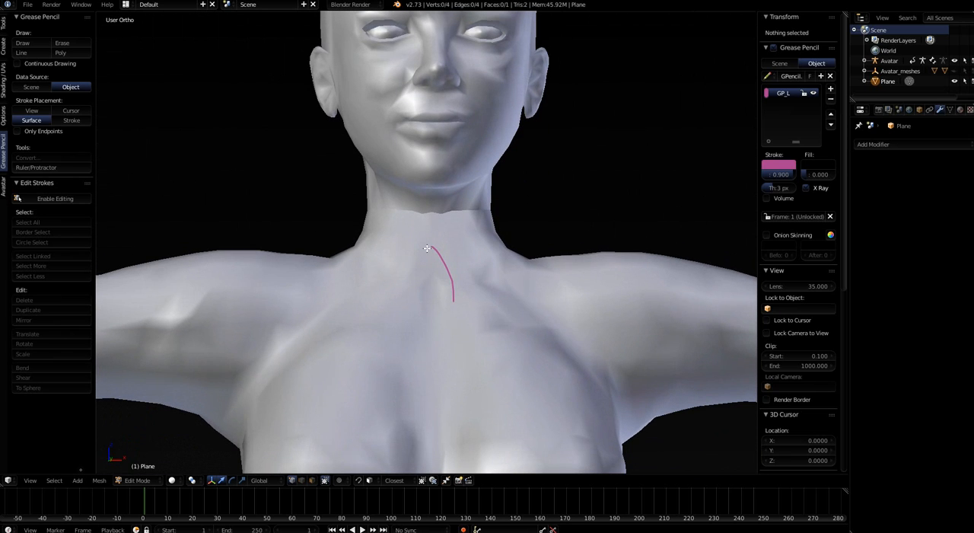
mouse_move(427, 248)
right_down()
mouse_move(446, 277)
mouse_move(451, 324)
right_up()
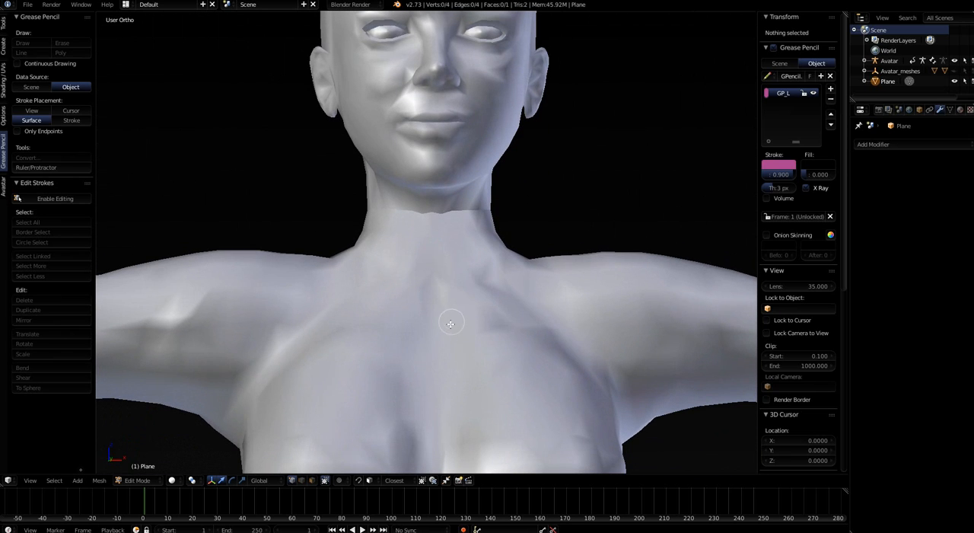
key(KP_1)
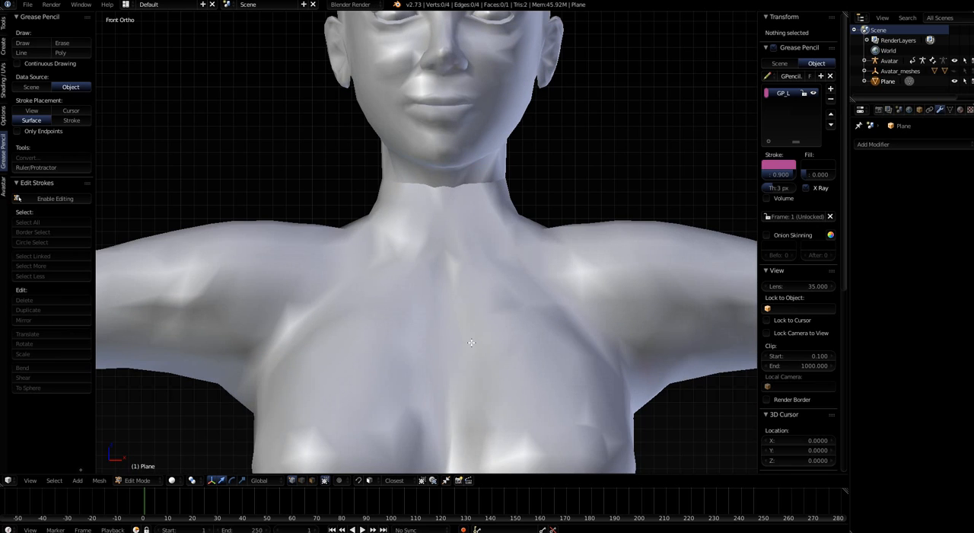
Draw two roughly parallel grease pencil strokes across one half of the avatar's neck, just below the head seam
shift+middle_drag(472, 342, 443, 394)
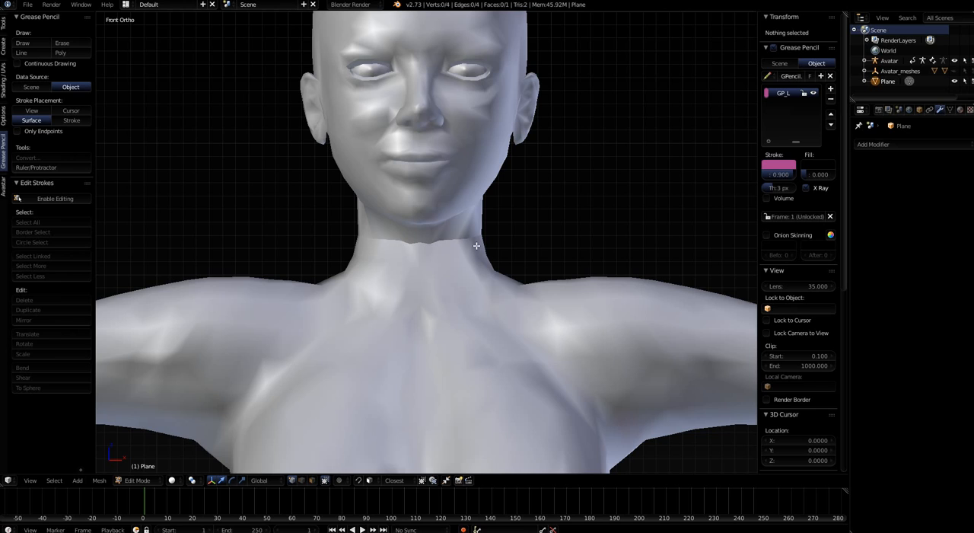
key(d)
drag(483, 242, 409, 254)
drag(489, 246, 408, 265)
mouse_move(513, 321)
middle_down()
mouse_move(420, 335)
mouse_move(418, 323)
middle_up()
Erase the lower of the two neck strokes, keeping the upper one, and return to the front view
scroll(418, 324, up, 2)
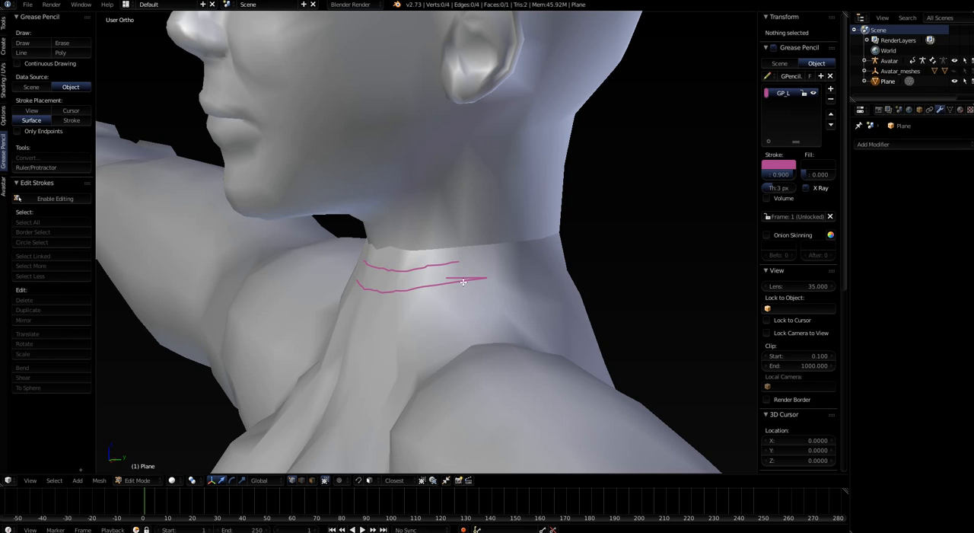
mouse_move(450, 301)
middle_down()
mouse_move(461, 316)
mouse_move(459, 305)
middle_up()
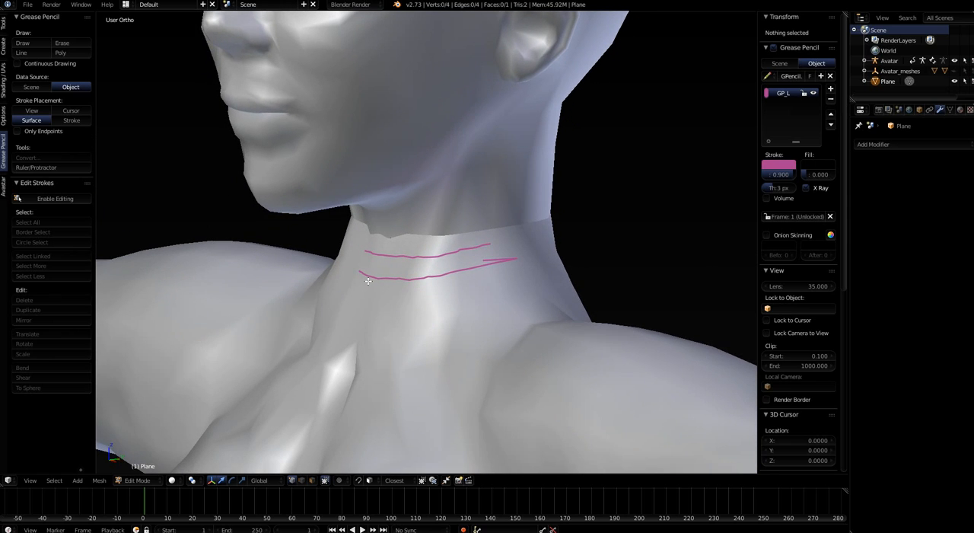
mouse_move(357, 272)
right_down()
mouse_move(409, 286)
mouse_move(513, 266)
right_up()
middle_drag(439, 339, 467, 327)
key(KP_1)
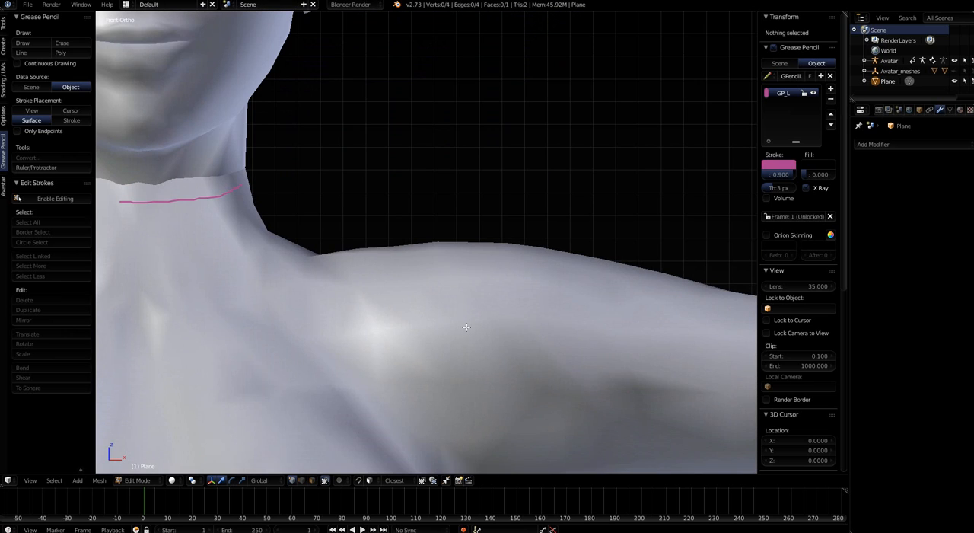
Draw two more roughly parallel grease pencil strokes across the same half of the neck, evenly spaced below the existing one
mouse_move(244, 305)
shift+middle_down()
mouse_move(442, 347)
mouse_move(479, 370)
mouse_move(482, 356)
shift+middle_up()
scroll(467, 342, up, 2)
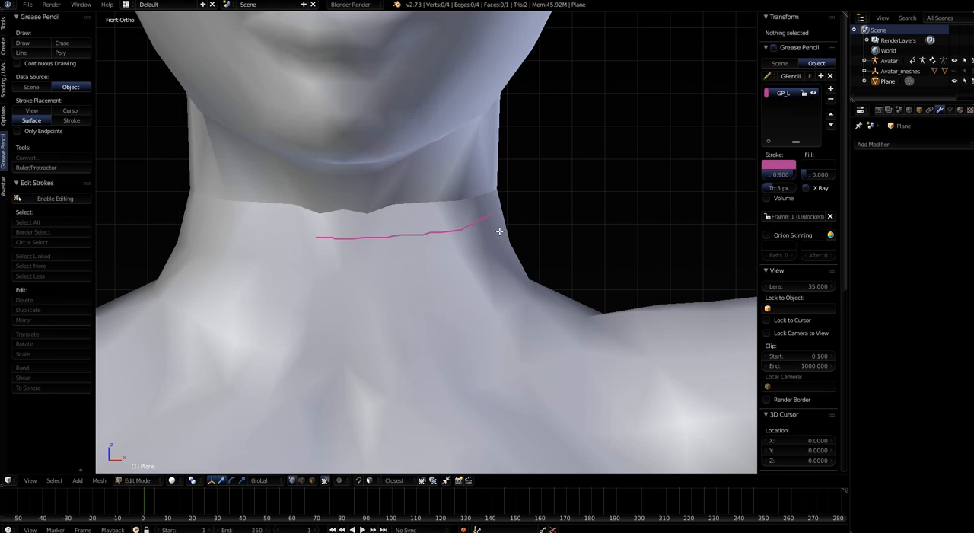
key(d)
mouse_move(498, 230)
mouse_down()
mouse_move(477, 248)
mouse_move(407, 263)
mouse_move(319, 267)
mouse_up()
key(d)
mouse_move(506, 265)
mouse_down()
mouse_move(396, 299)
mouse_move(324, 296)
mouse_up()
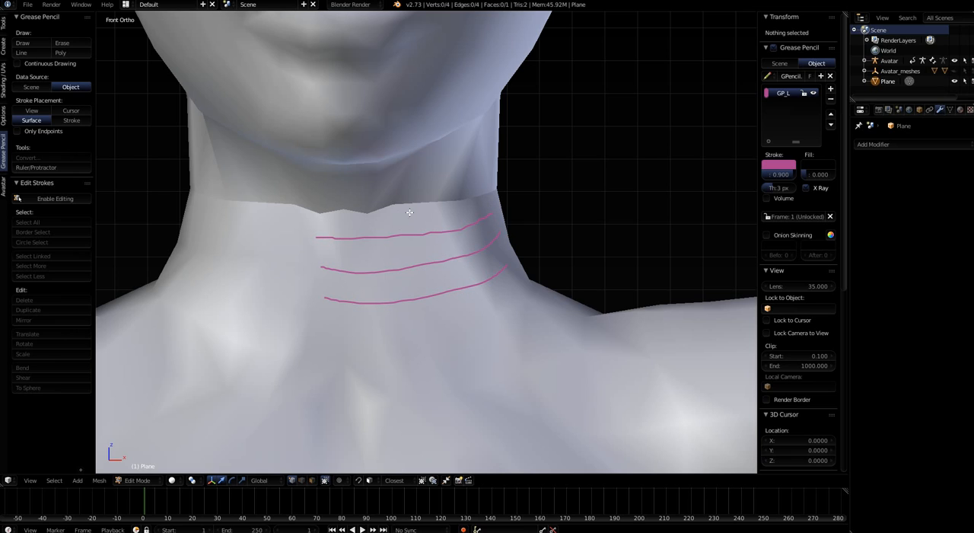
Draw a fourth grease pencil stroke below the other three, curving from the throat's centre up toward the shoulder
mouse_move(450, 343)
middle_down()
mouse_move(432, 344)
mouse_move(409, 298)
middle_up()
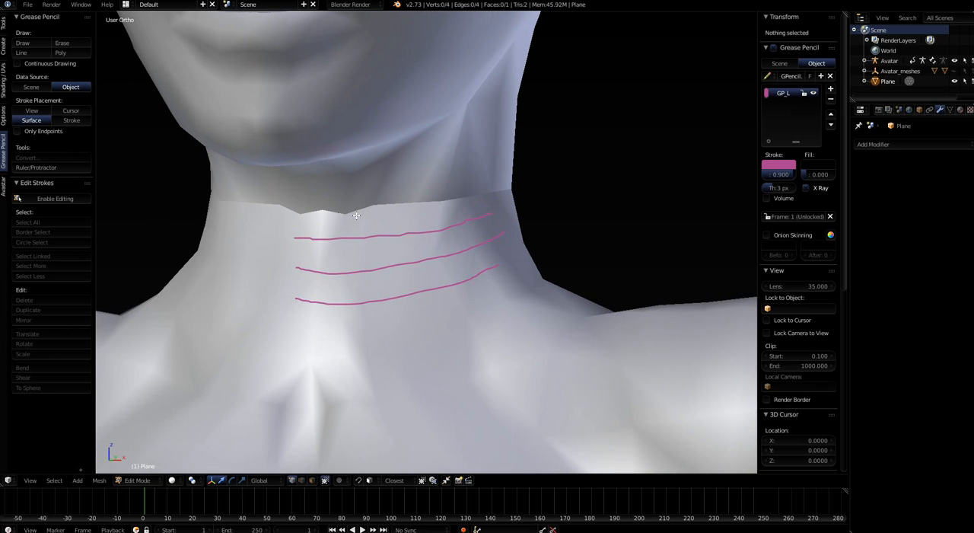
mouse_move(379, 341)
middle_down()
mouse_move(409, 322)
mouse_move(406, 298)
mouse_move(398, 320)
middle_up()
key(KP_1)
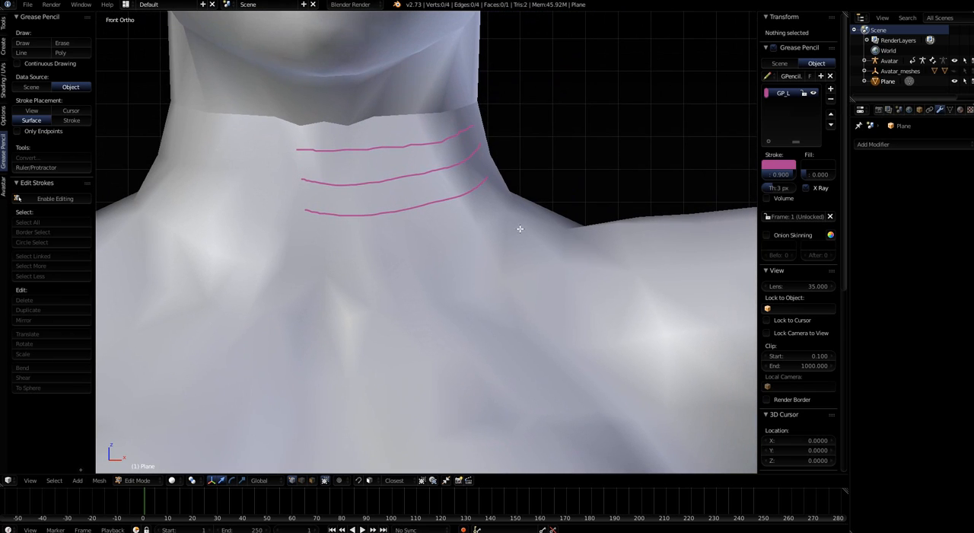
mouse_move(506, 194)
mouse_down()
mouse_move(480, 213)
mouse_move(385, 241)
mouse_move(309, 251)
mouse_up()
Erase the overlong outer ends of the upper two strokes at the side of the neck
middle_drag(435, 322, 335, 334)
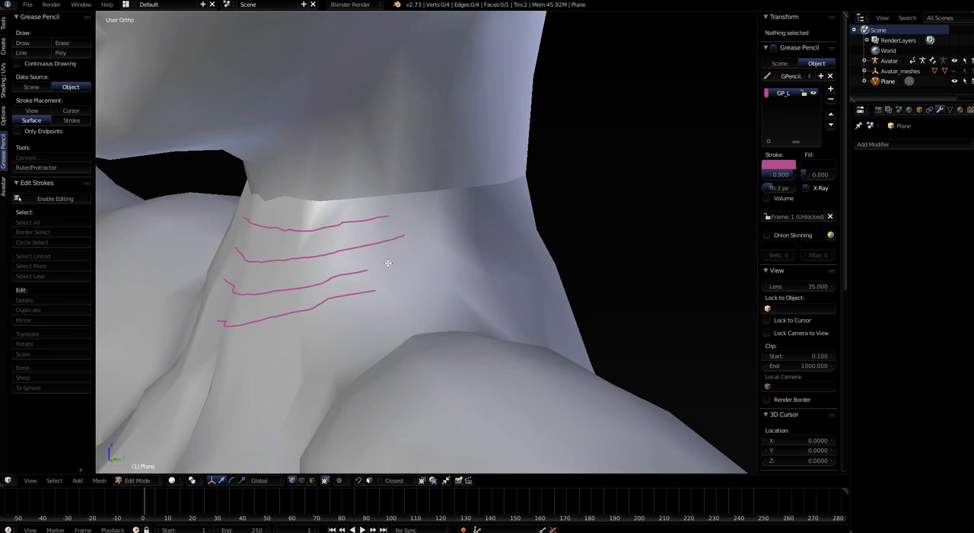
middle_drag(379, 312, 355, 315)
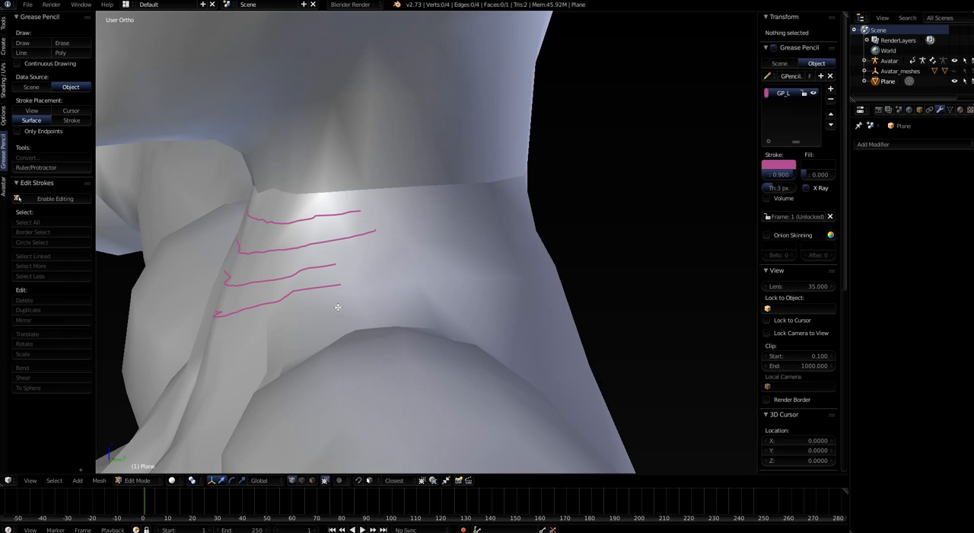
mouse_move(367, 179)
right_down()
mouse_move(359, 322)
mouse_move(350, 185)
mouse_move(358, 326)
right_up()
mouse_move(332, 312)
middle_down()
mouse_move(330, 330)
mouse_move(348, 331)
mouse_move(428, 316)
middle_up()
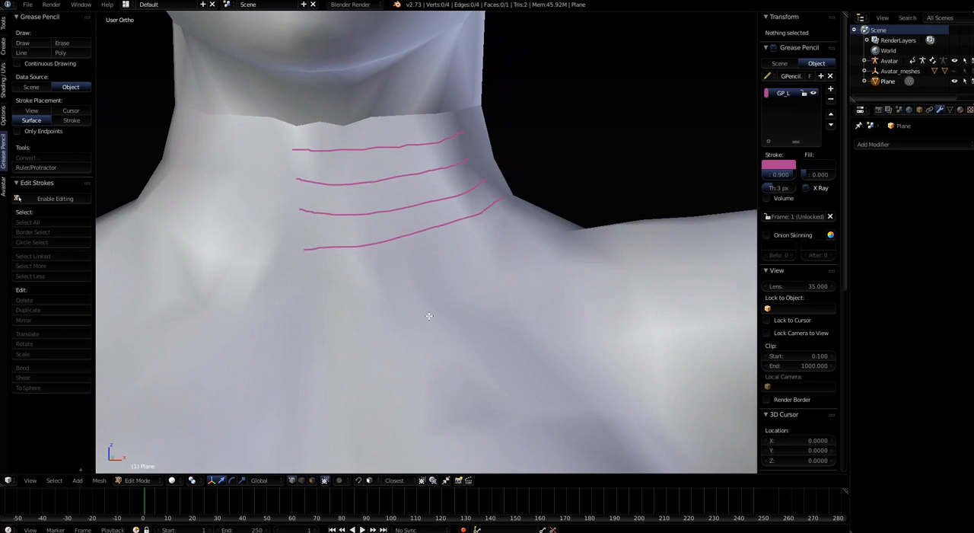
Bring up the mesh editing tools and show the complete set of Bsurfaces options
scroll(428, 316, down, 3)
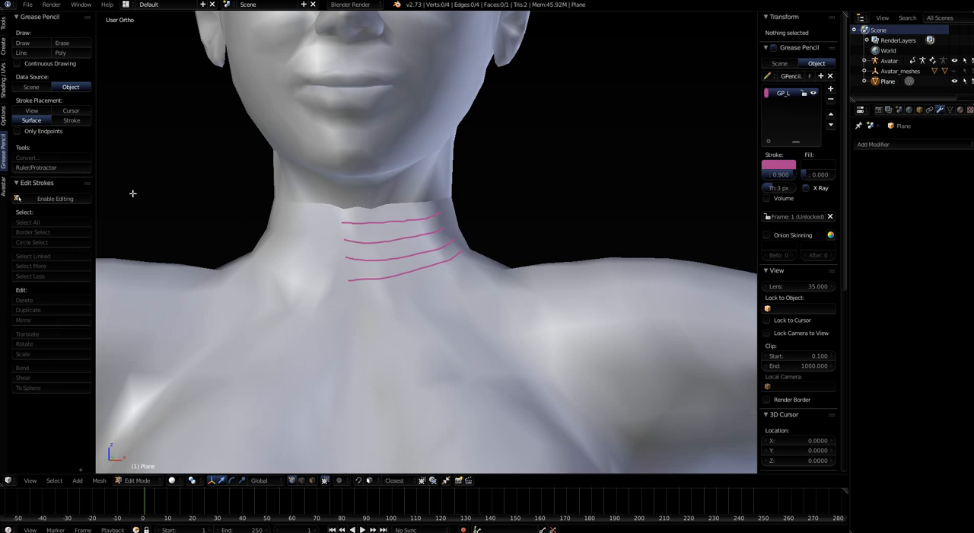
click(4, 24)
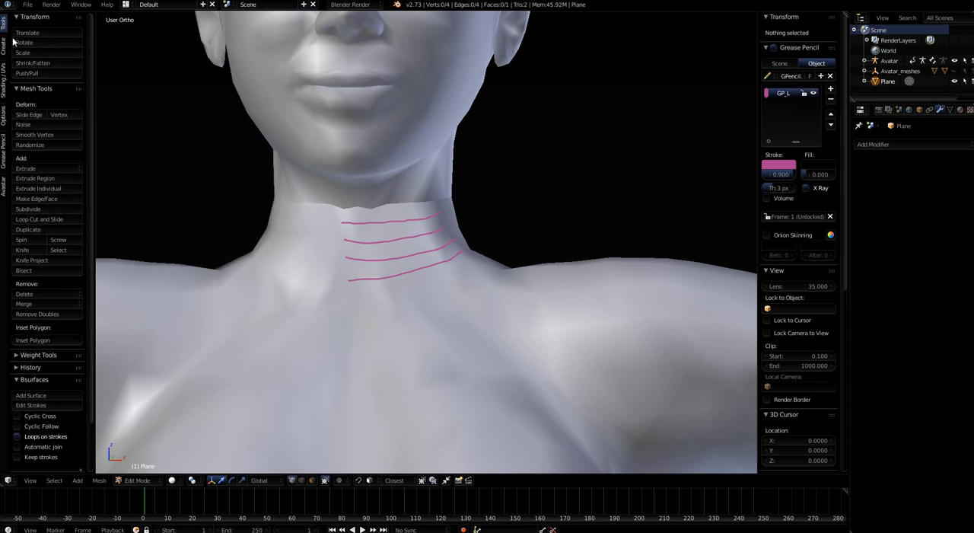
scroll(69, 345, down, 3)
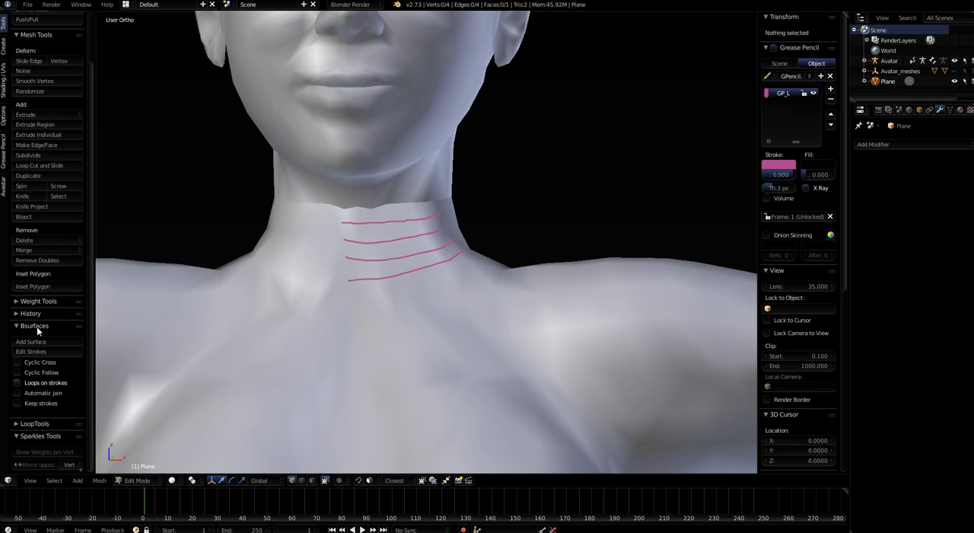
Search the add-ons in the user preferences for "bsurfaces", check its entry, and close the preferences
click(28, 5)
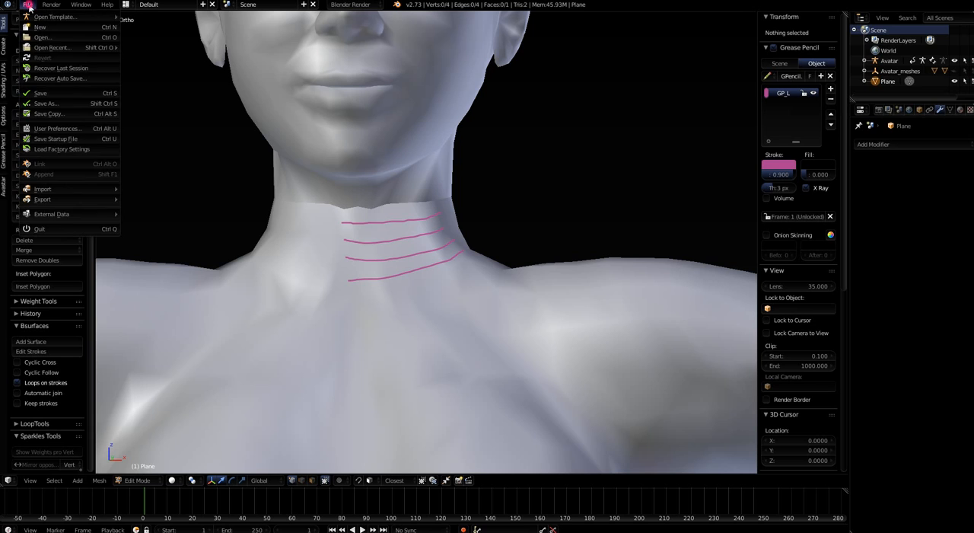
click(50, 131)
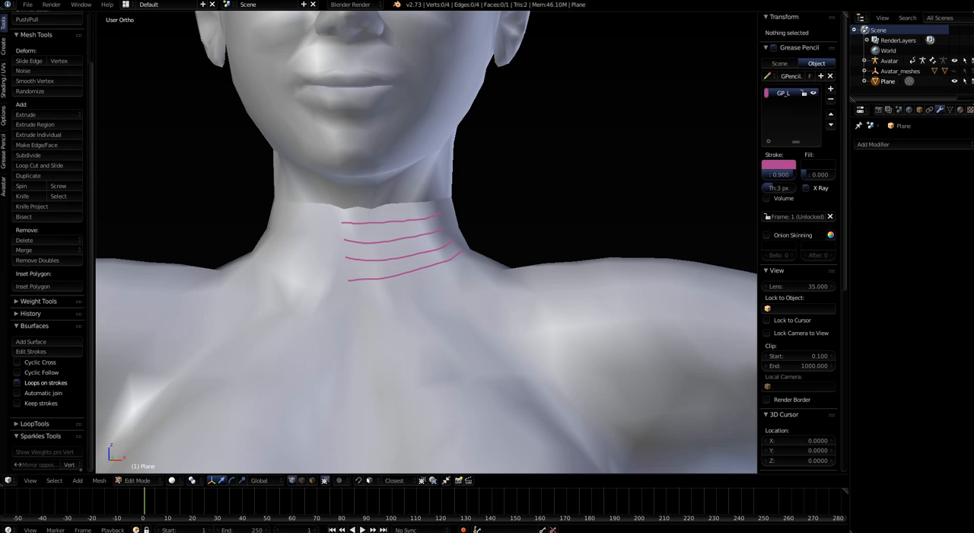
click(337, 37)
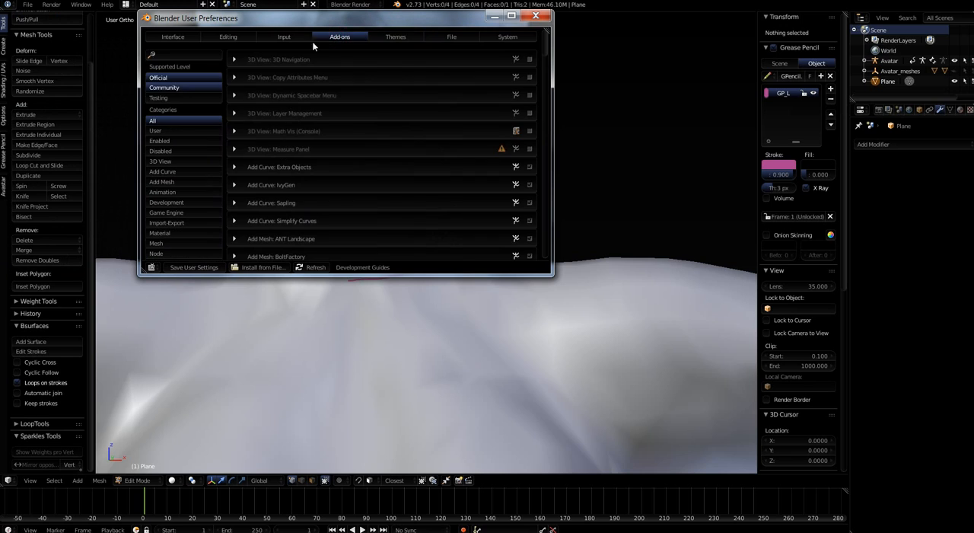
click(170, 56)
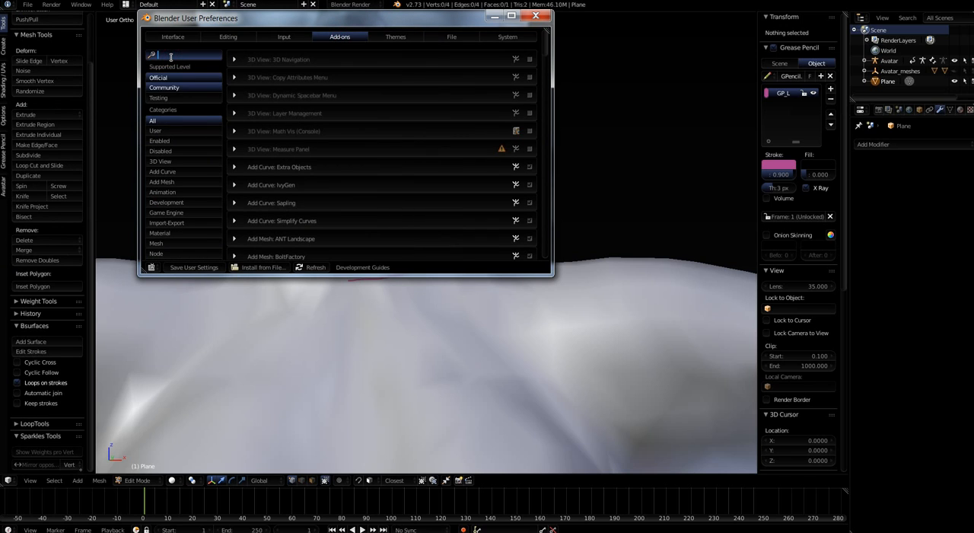
text(bsurfaces)
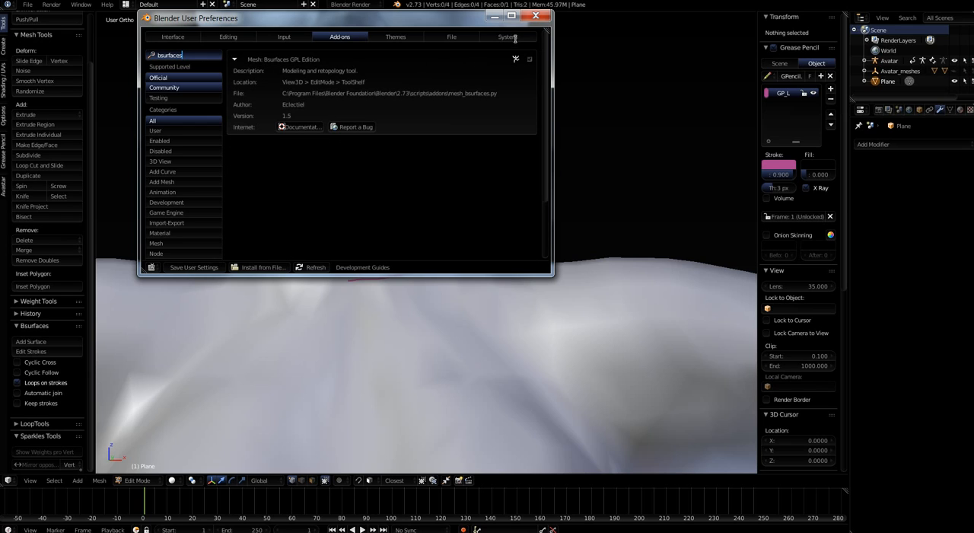
click(535, 16)
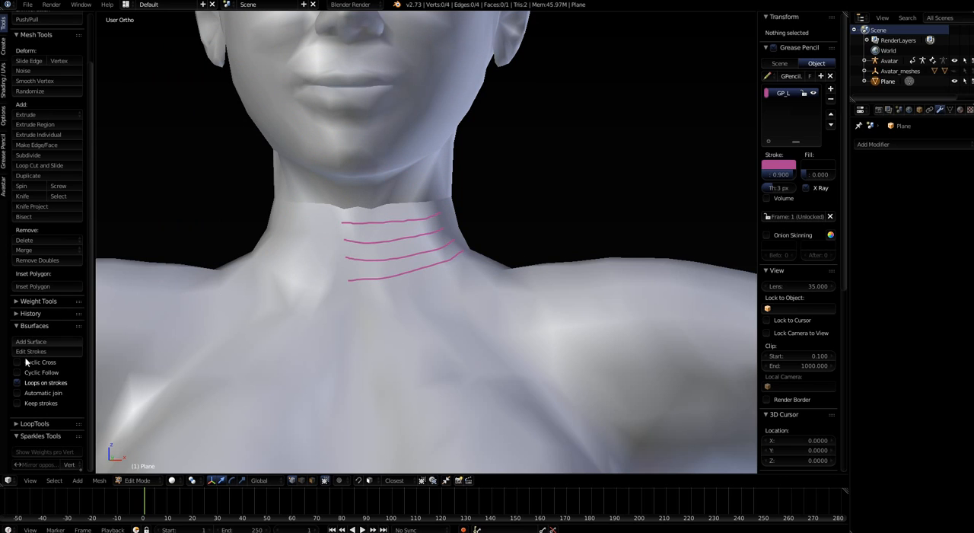
Turn off Loops on strokes and generate a Bsurfaces surface from the four neck strokes
click(17, 382)
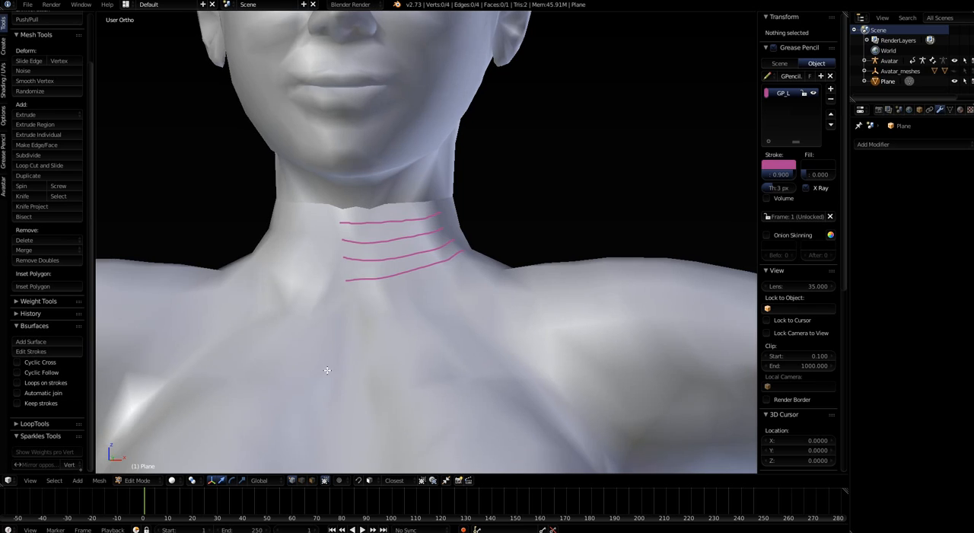
mouse_move(322, 373)
middle_down()
mouse_move(272, 380)
mouse_move(335, 336)
mouse_move(342, 296)
middle_up()
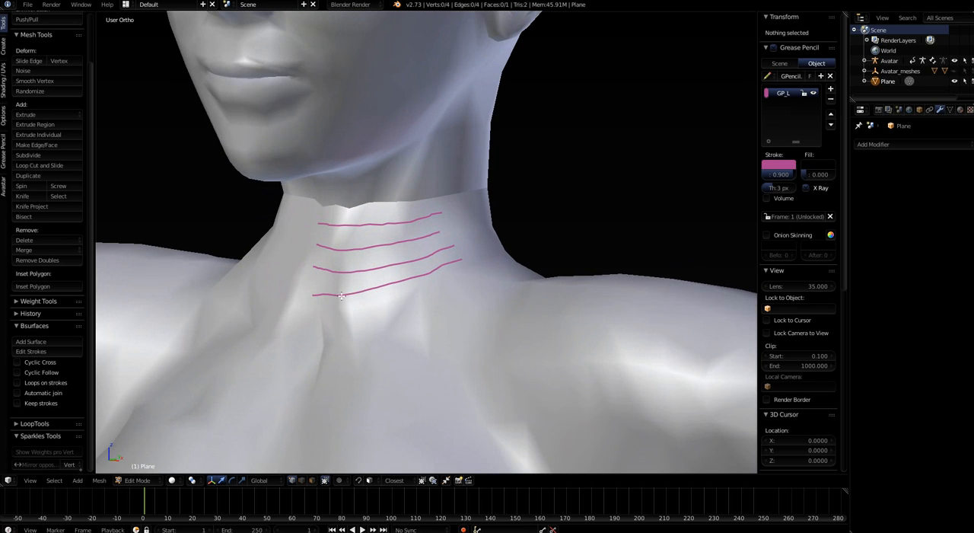
click(34, 343)
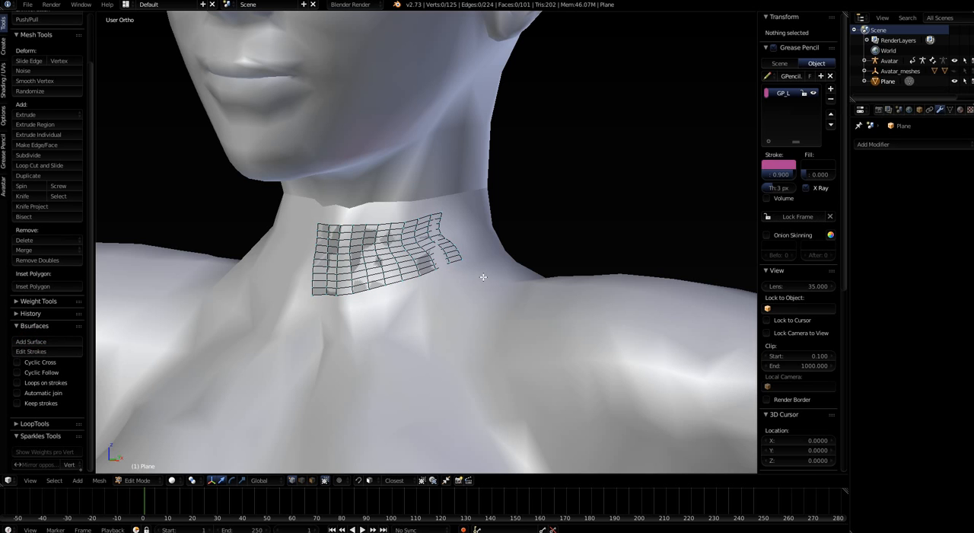
Set the Follow count of the new Bsurfaces neck surface to 5
scroll(482, 276, up, 4)
middle_drag(471, 293, 480, 298)
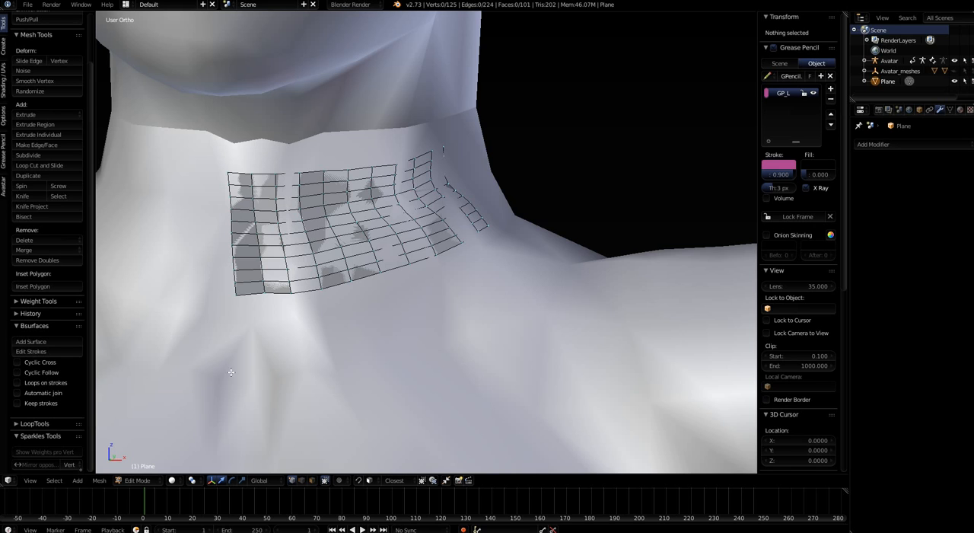
middle_drag(231, 373, 289, 368)
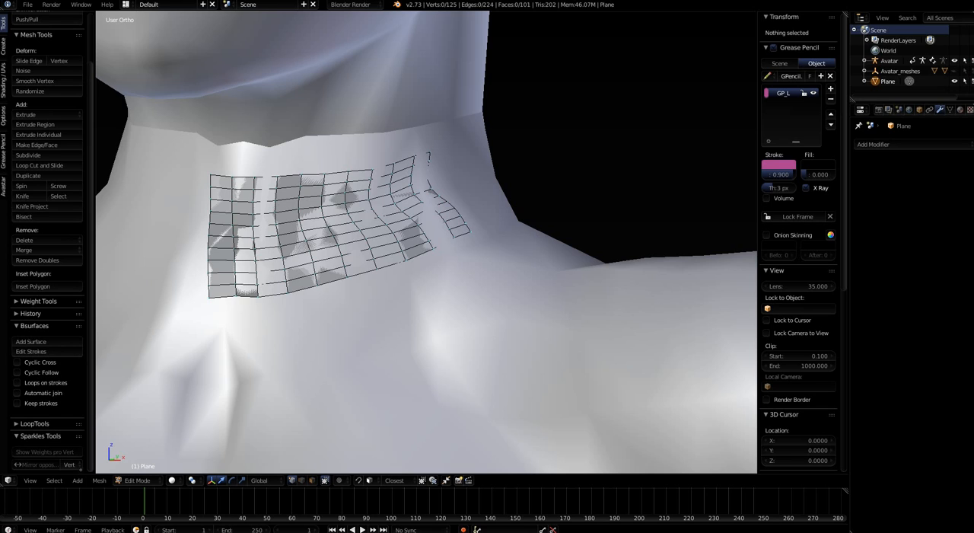
drag(79, 471, 70, 421)
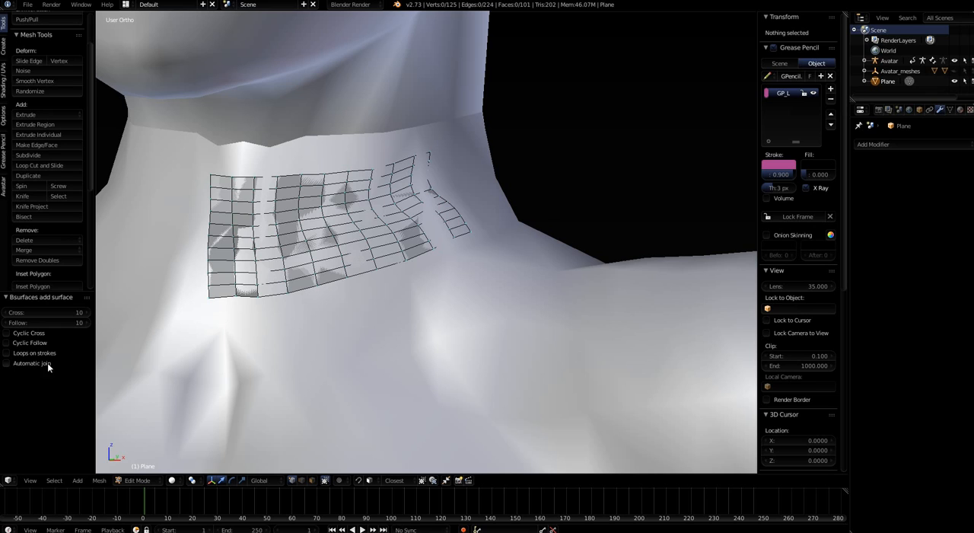
click(8, 324)
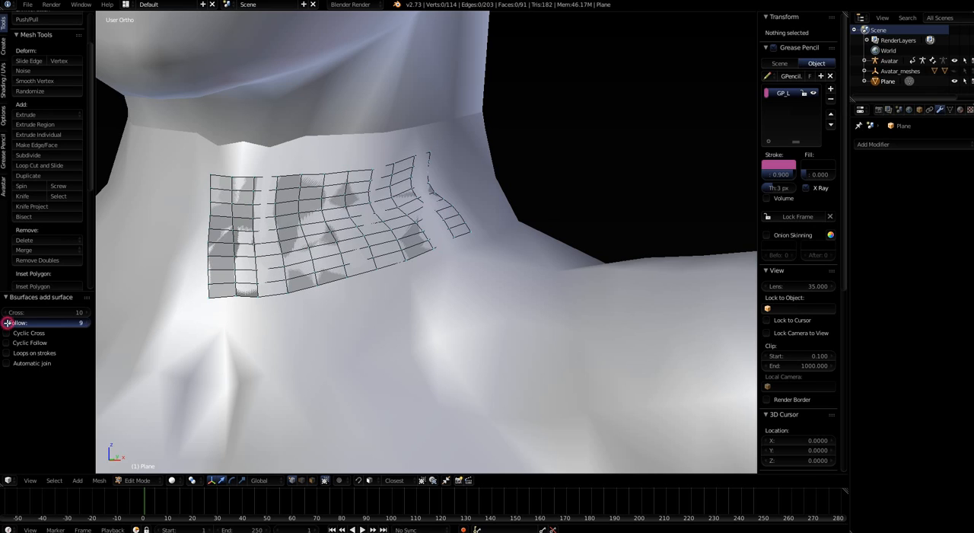
click(8, 324)
click(8, 324)
click(8, 323)
click(8, 324)
click(7, 323)
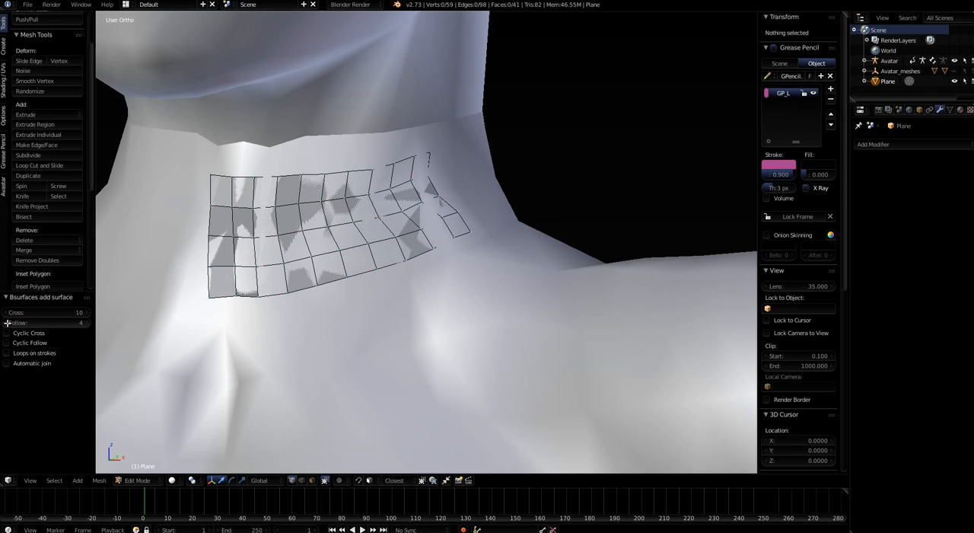
click(82, 323)
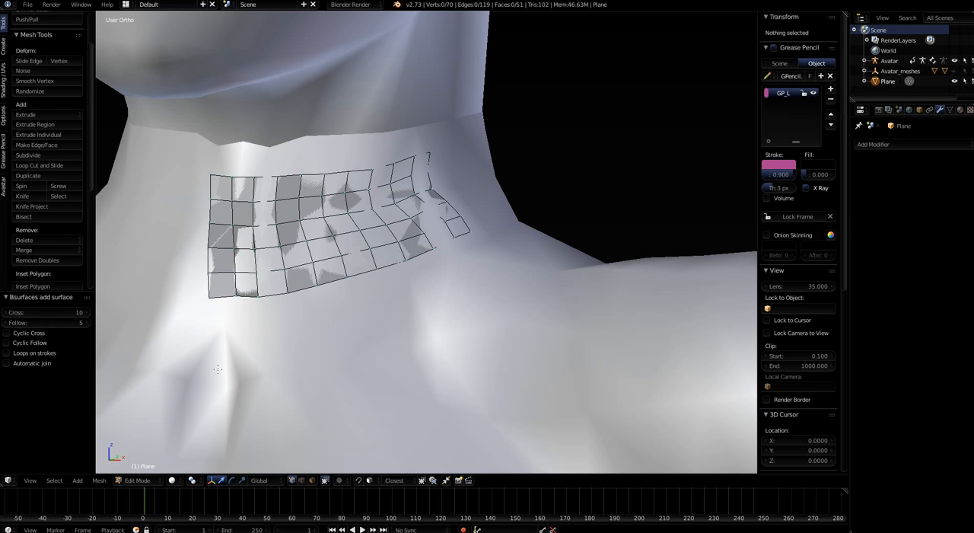
Select the lower outer corner vertex of the neck mesh and the whole vertical edge loop along that outer side
middle_drag(325, 372, 393, 279)
middle_drag(328, 298, 386, 251)
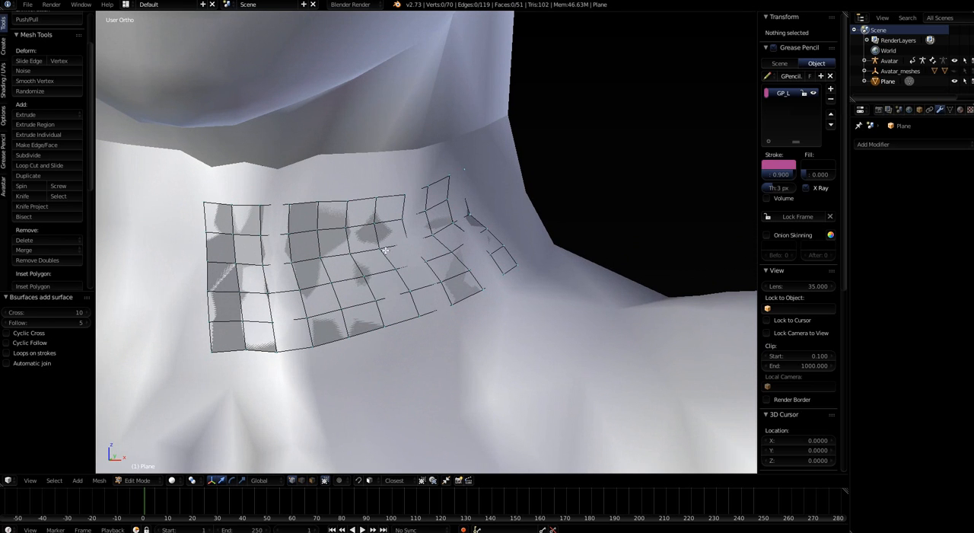
middle_drag(350, 336, 287, 339)
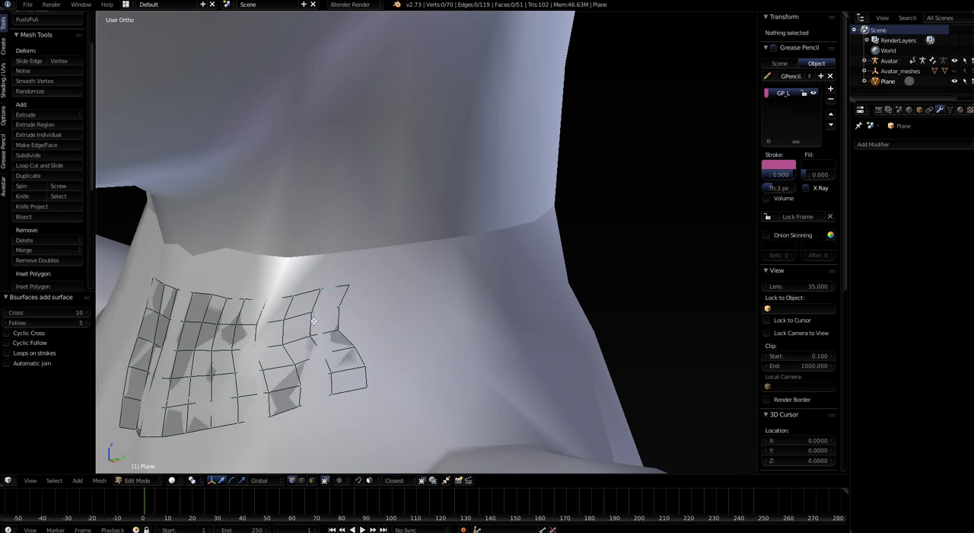
scroll(357, 335, down, 6)
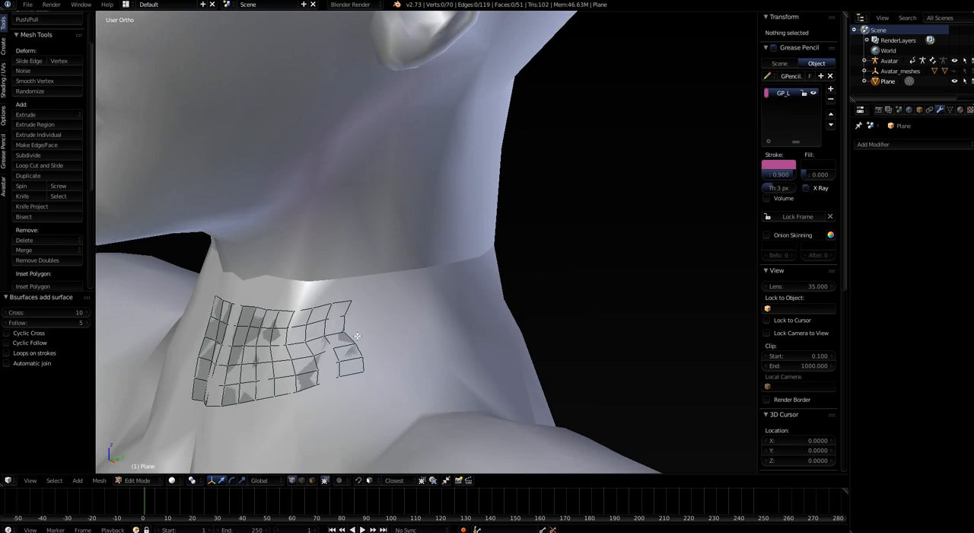
right_click(357, 359)
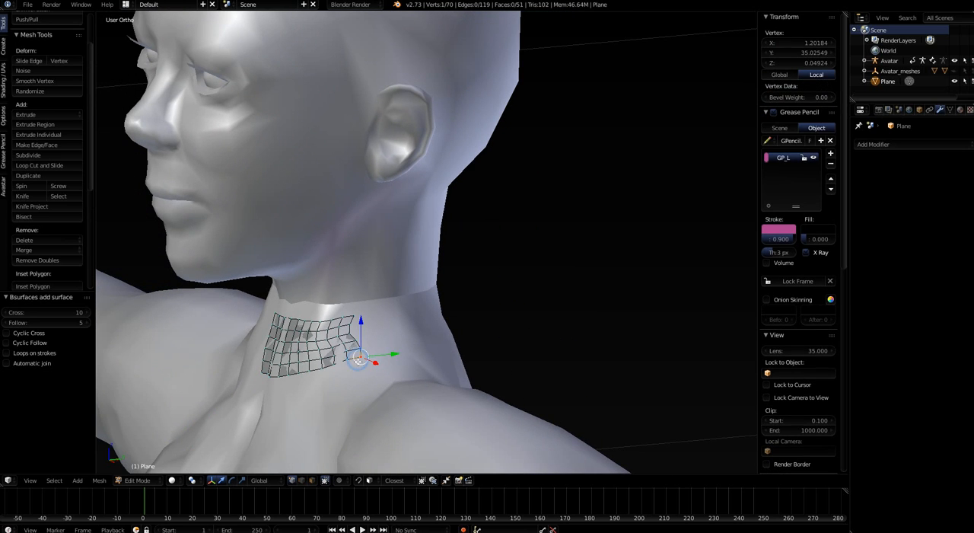
middle_drag(387, 392, 326, 383)
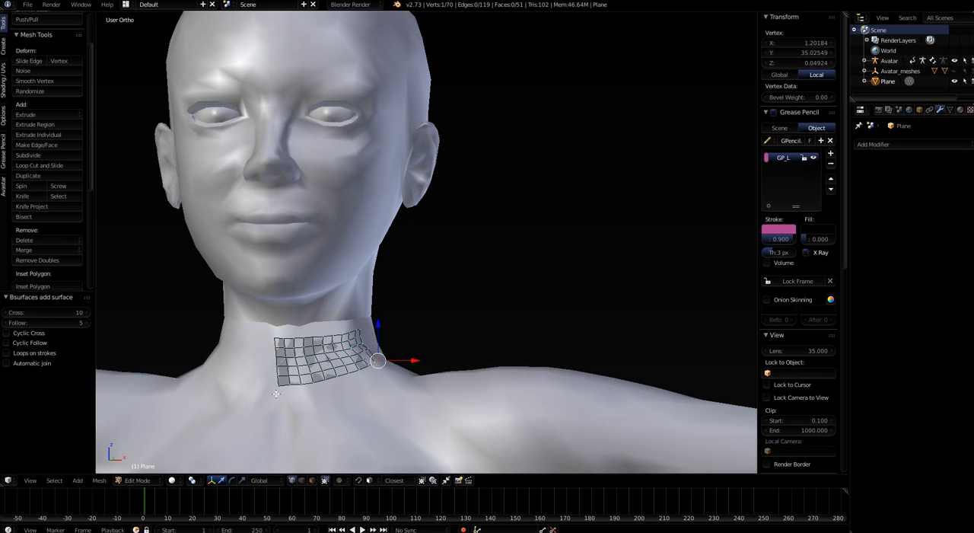
scroll(304, 381, up, 2)
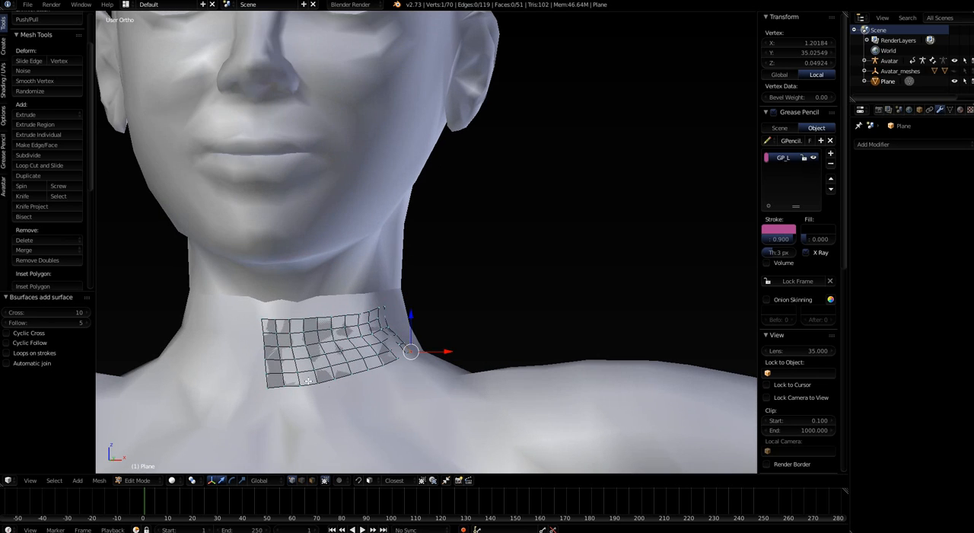
middle_drag(308, 380, 233, 419)
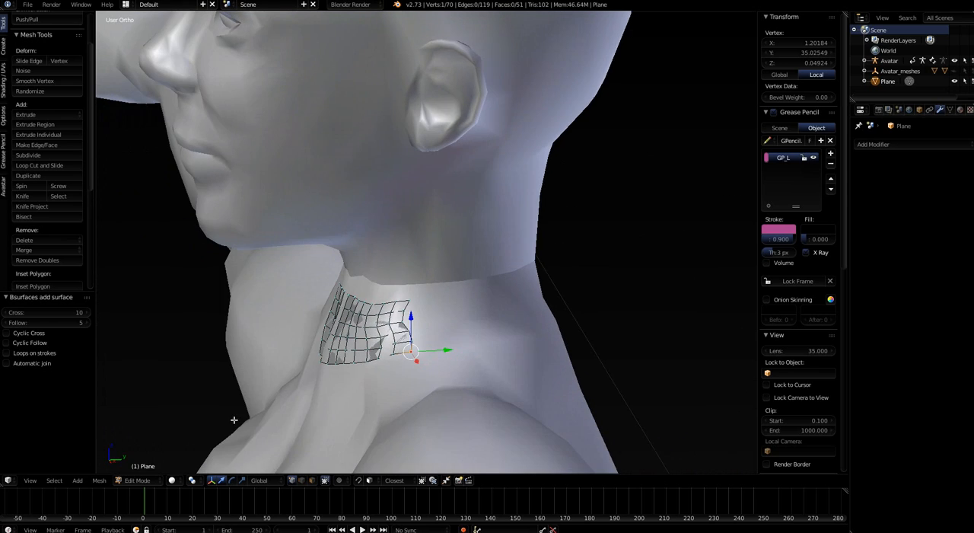
scroll(423, 340, up, 4)
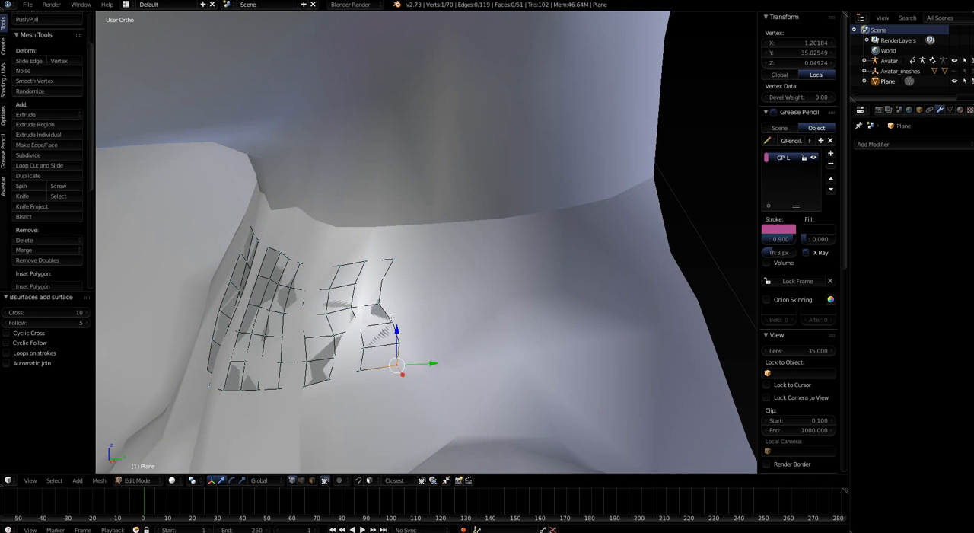
alt+click(388, 317)
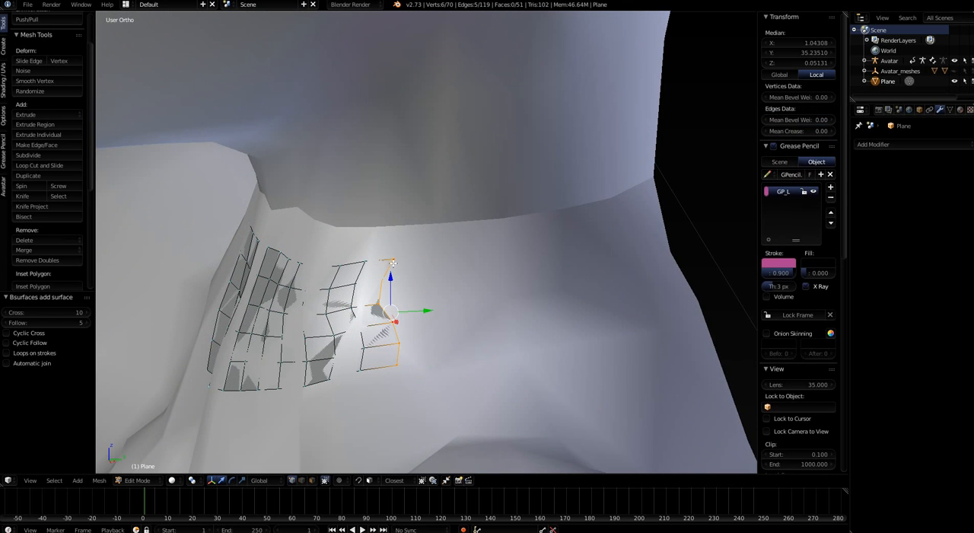
middle_drag(401, 359, 405, 359)
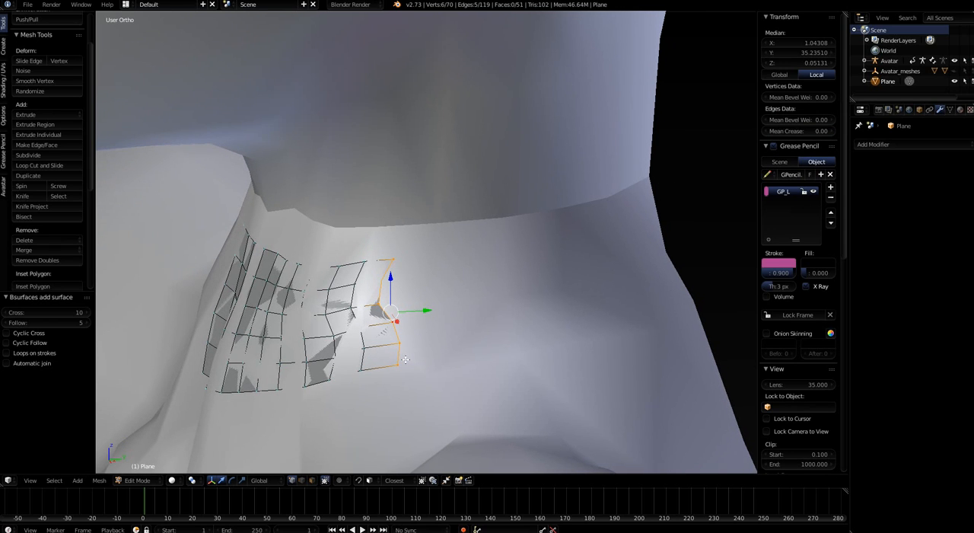
Straighten the selected outer edge loop of the neck mesh by scaling it to 0 along global Y
key(s)
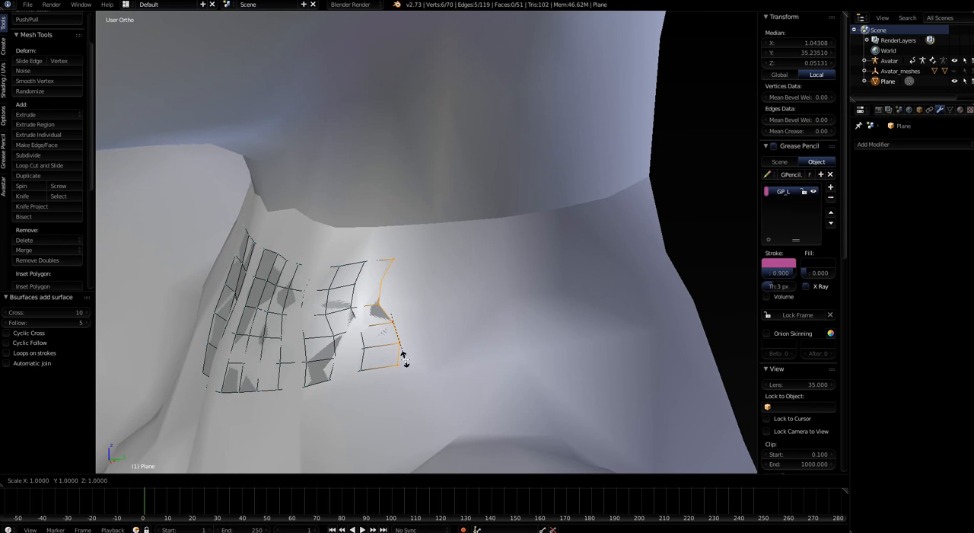
key(y)
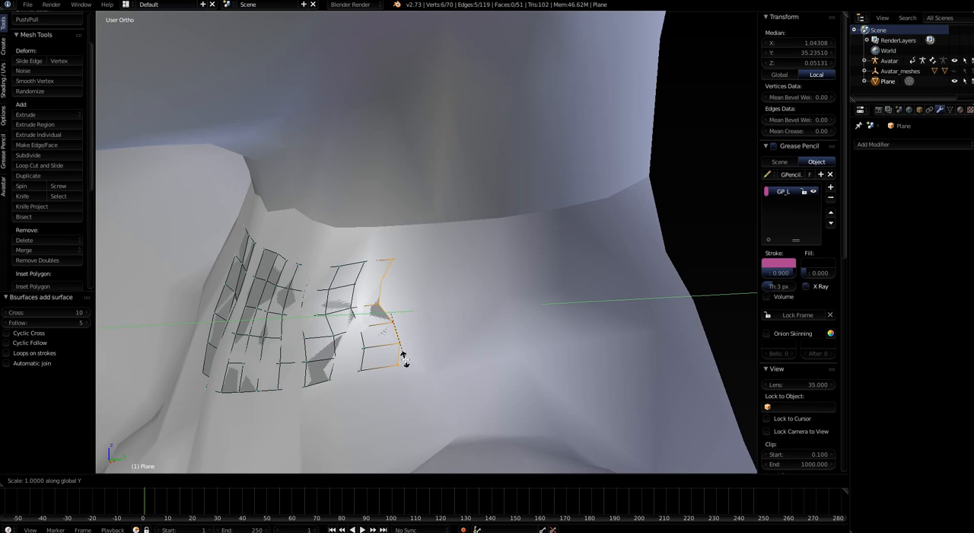
text(0)
key(Return)
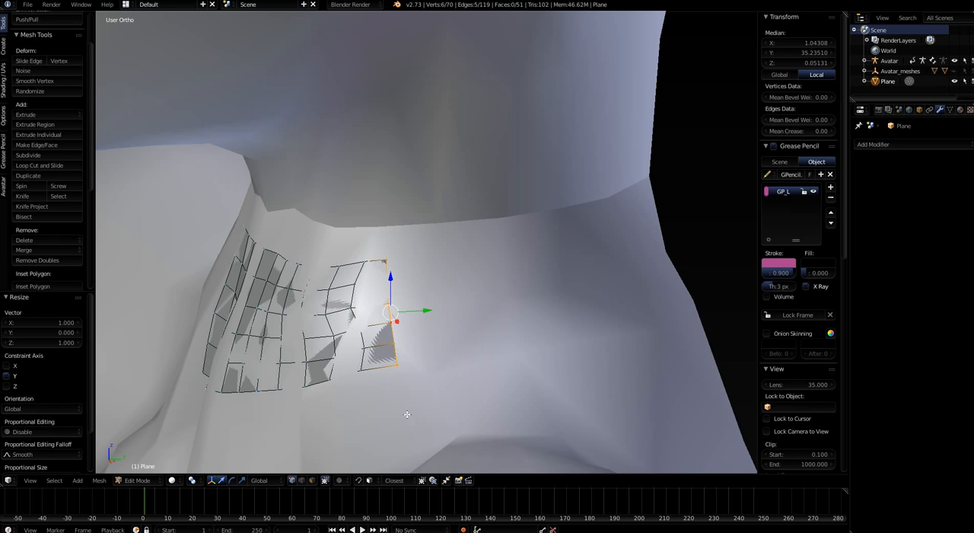
Select the two vertical vertex columns nearest the front centre of the neck mesh and delete their vertices
middle_drag(304, 428, 401, 428)
scroll(401, 429, down, 4)
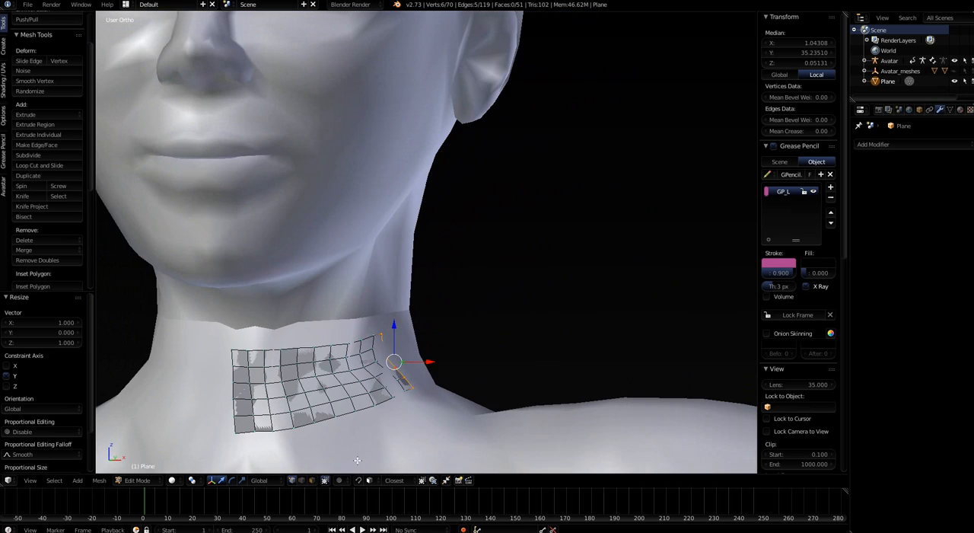
shift+middle_drag(348, 452, 447, 345)
scroll(396, 369, up, 3)
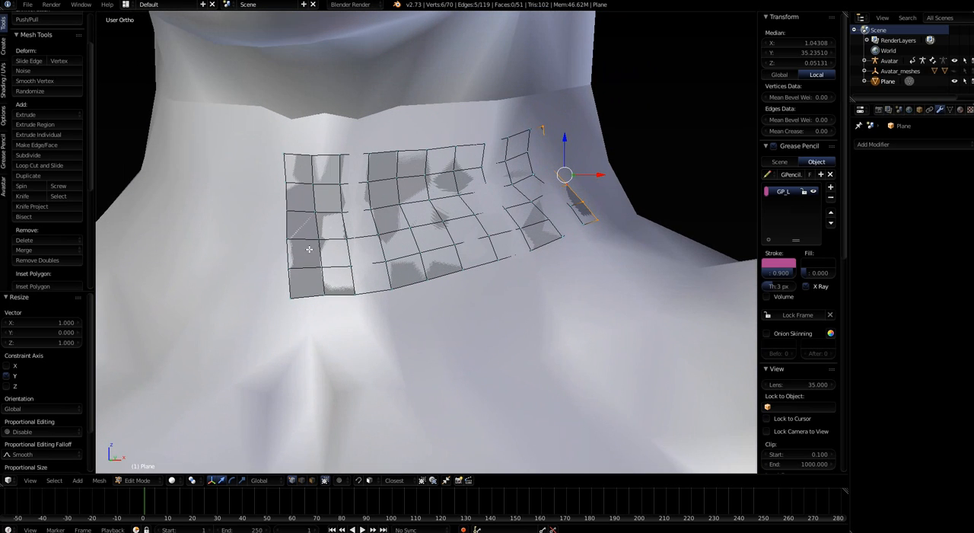
scroll(309, 191, down, 2)
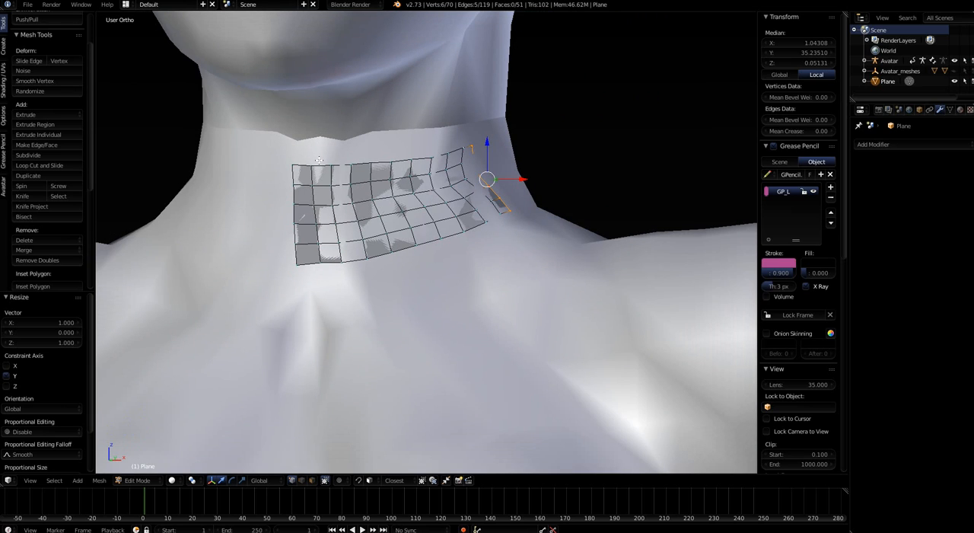
scroll(324, 276, down, 2)
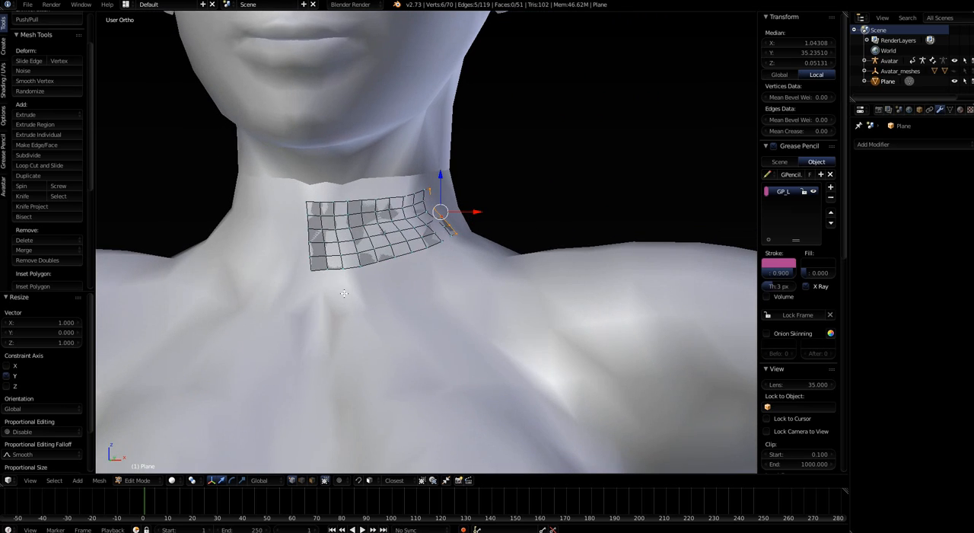
alt+right_click(306, 236)
alt+shift+right_click(322, 241)
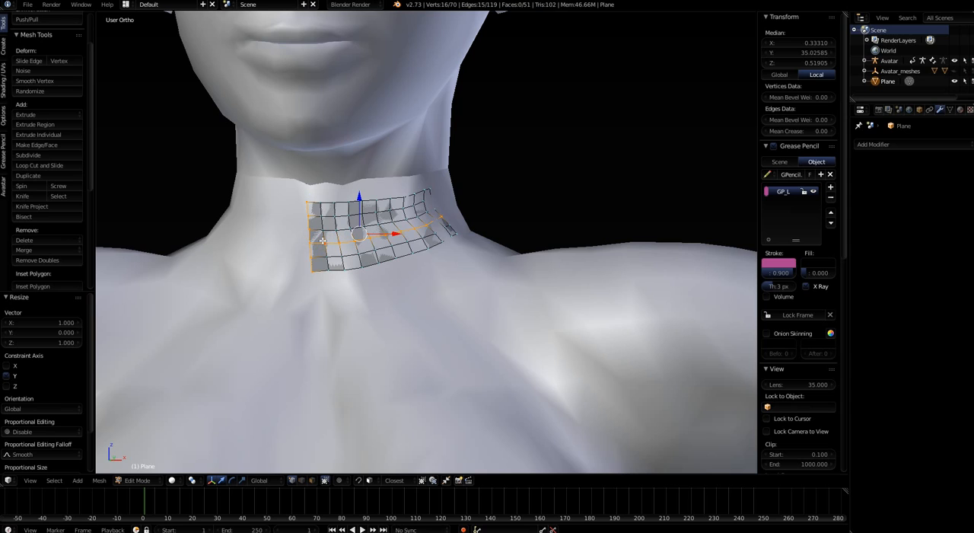
key(ctrl+z)
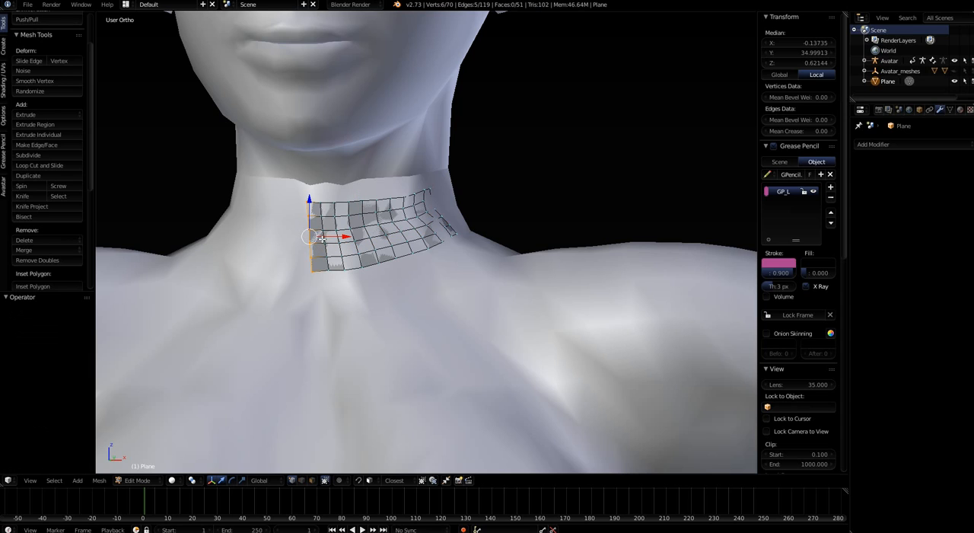
alt+shift+right_click(322, 229)
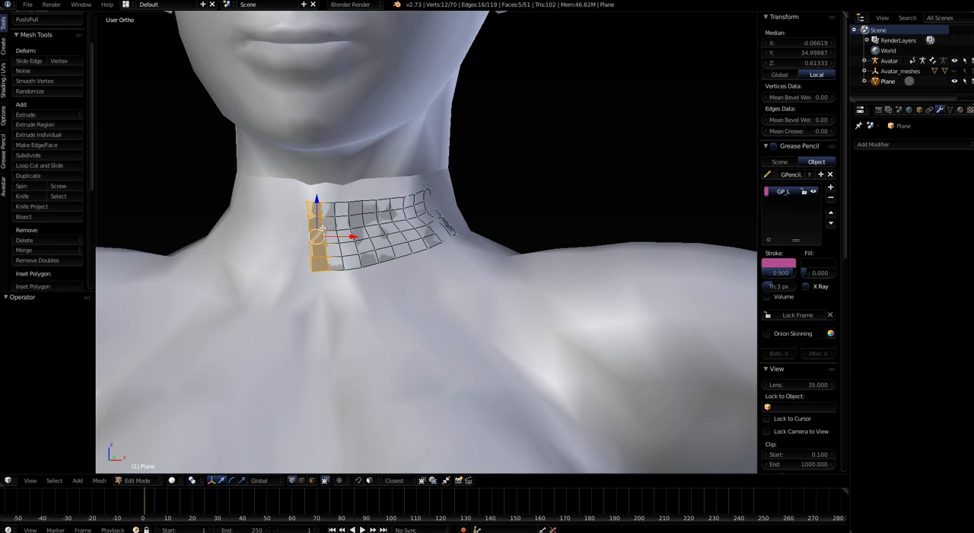
key(x)
click(323, 228)
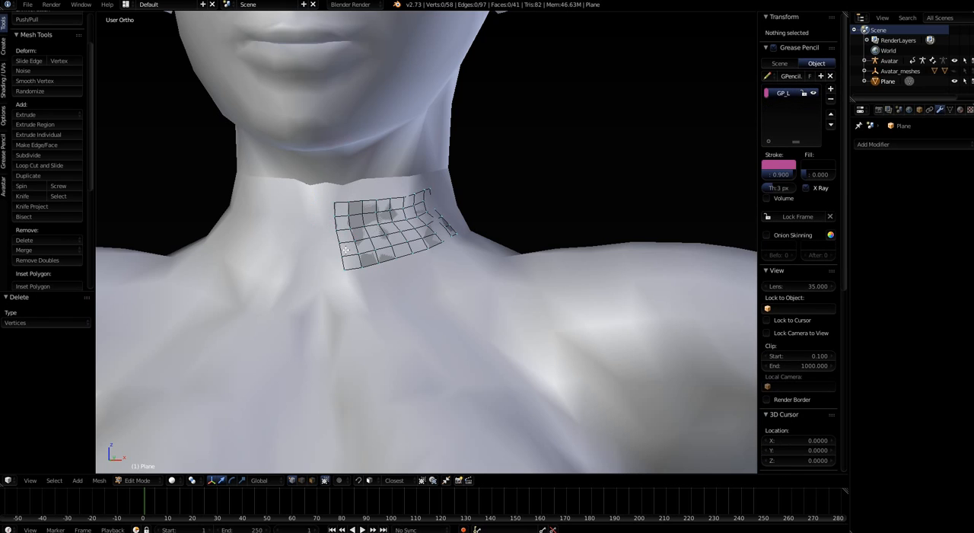
Select the new innermost vertical edge loop and flatten it by scaling to 0 along global X
alt+right_click(341, 249)
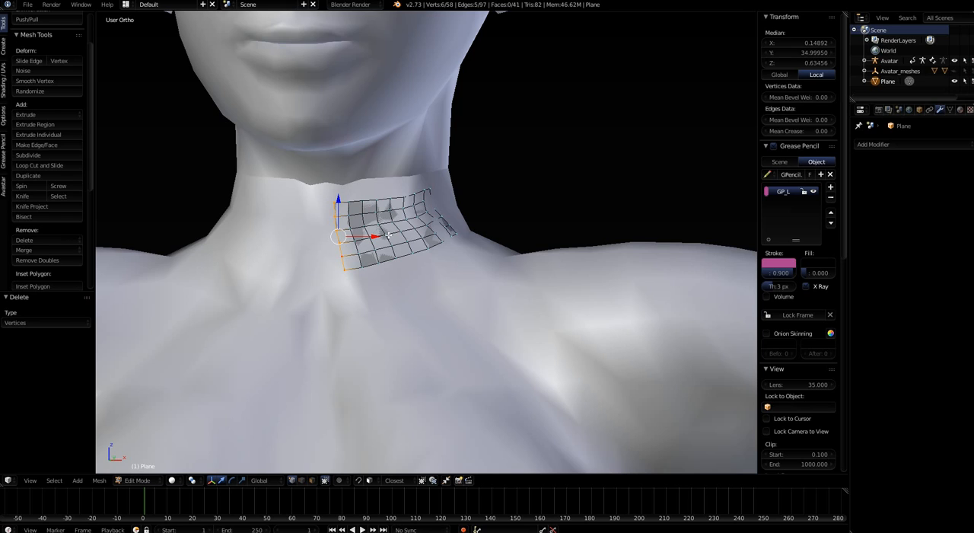
key(s)
key(x)
key(0)
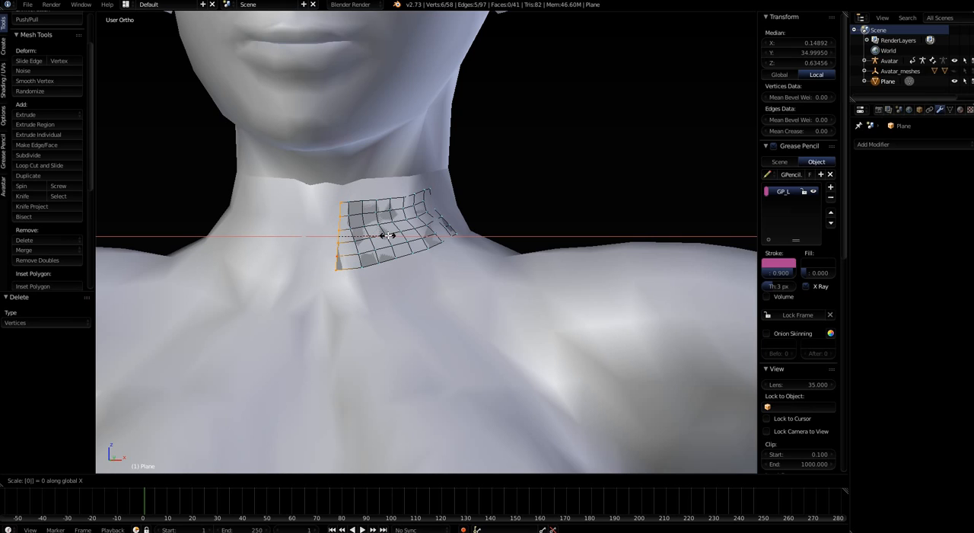
key(Return)
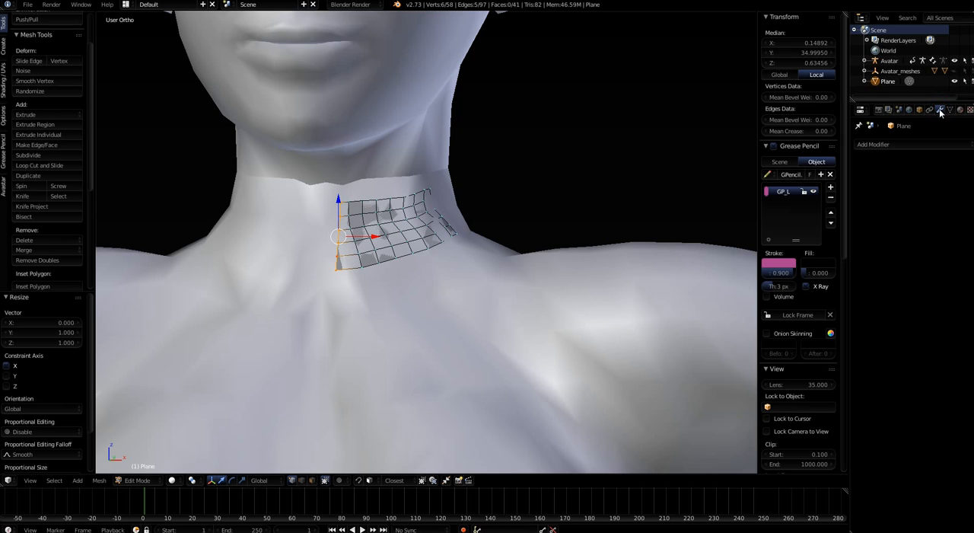
Add a Mirror modifier to the neck mesh
click(883, 146)
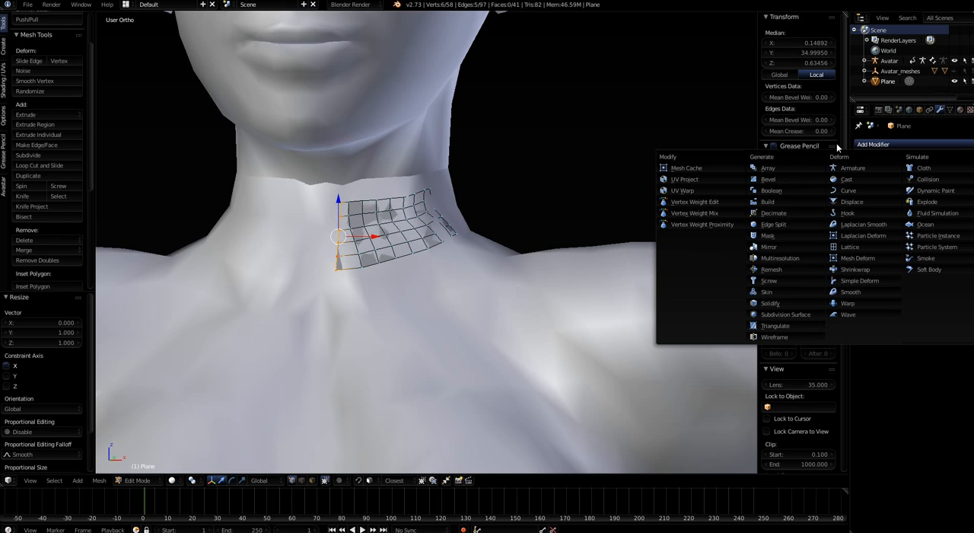
click(767, 247)
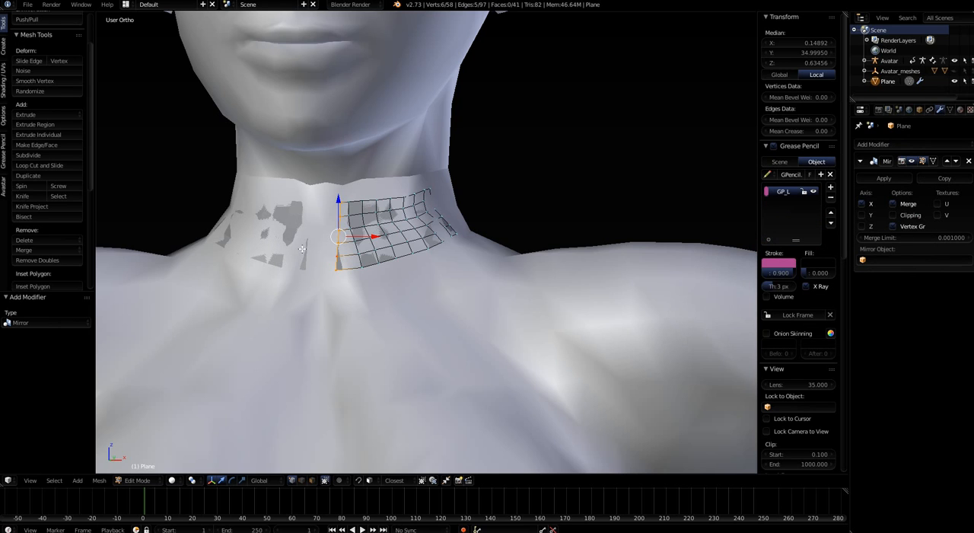
scroll(302, 248, up, 4)
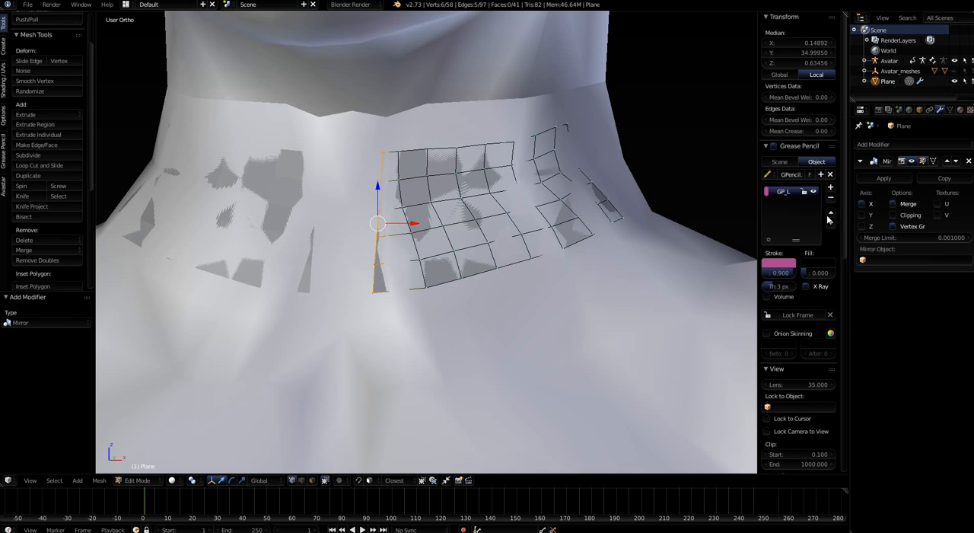
Extrude the inner vertical edge loop along global X by -0.006 towards the centre of the neck
key(e)
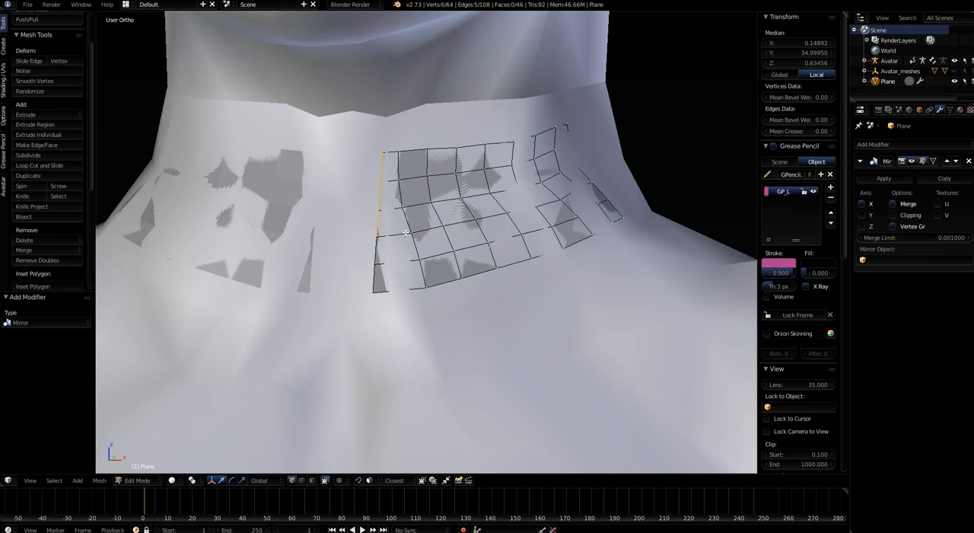
key(x)
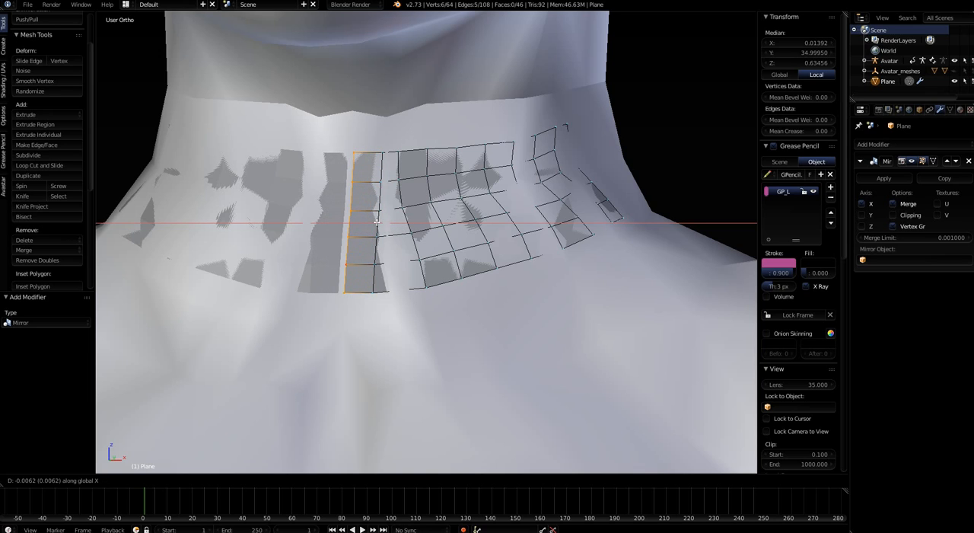
click(376, 222)
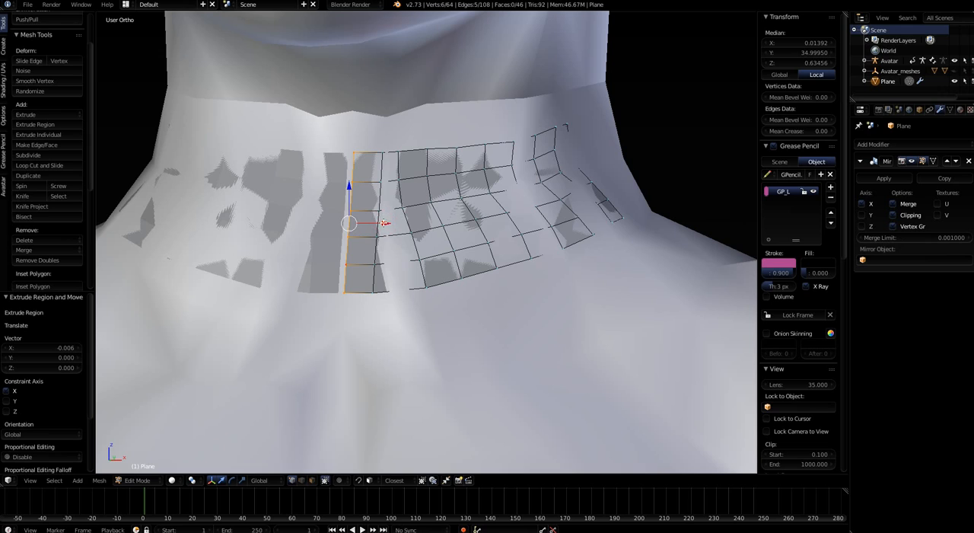
Toggle the Mirror modifier's Clipping option and move the extruded edge loop along X onto the mirror plane at X 0
drag(385, 223, 377, 223)
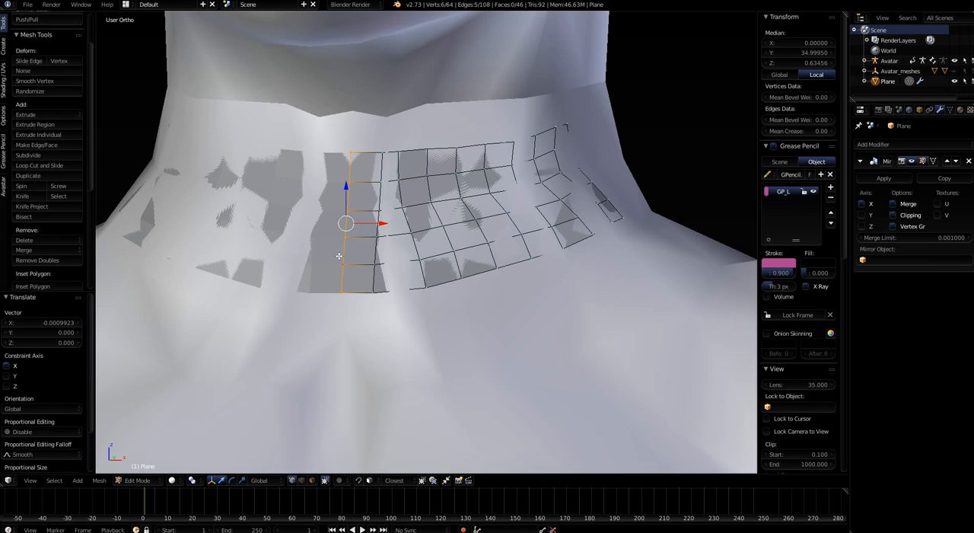
click(895, 216)
drag(381, 223, 388, 198)
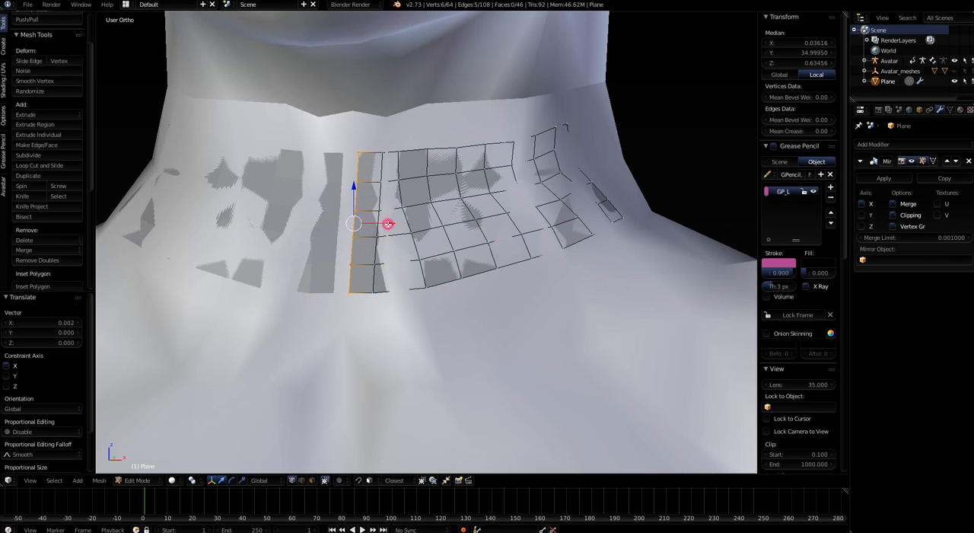
mouse_move(387, 222)
mouse_down()
mouse_move(363, 218)
mouse_move(384, 220)
mouse_up()
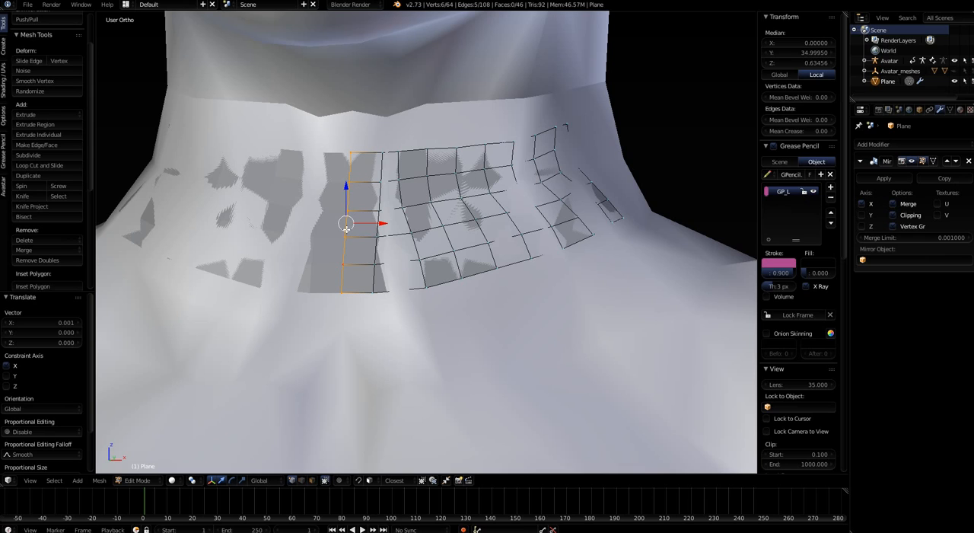
Turn on the Mirror modifier's edit cage display so the mirrored half shows its edges in edit mode
click(931, 161)
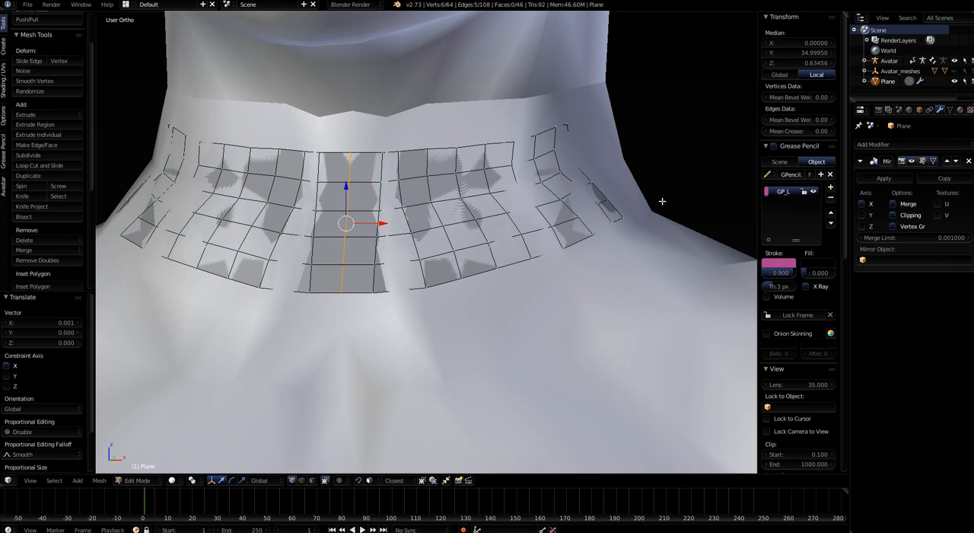
scroll(429, 288, down, 3)
mouse_move(443, 295)
middle_down()
mouse_move(484, 294)
mouse_move(431, 296)
middle_up()
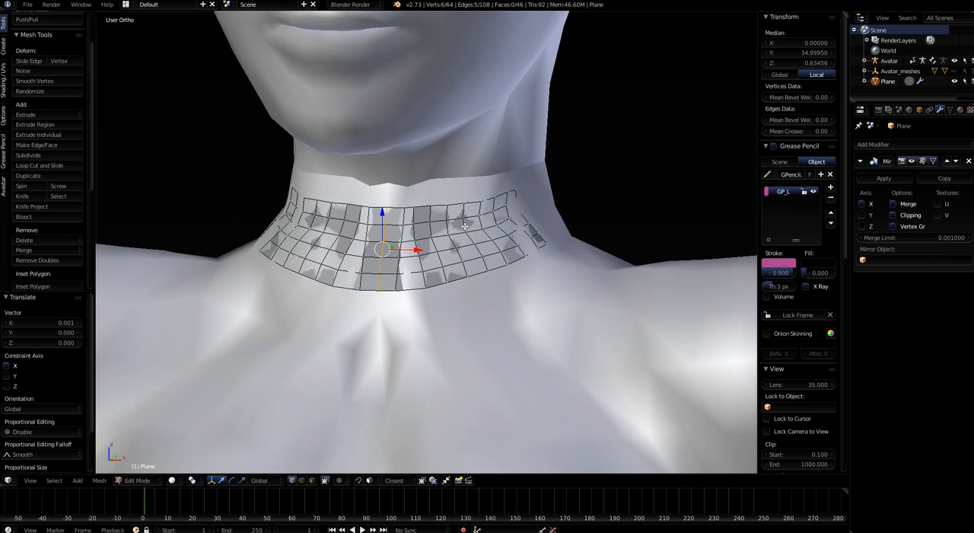
Select the single outer edge vertex at the side of the neck, just above the lower visible outer faces
scroll(465, 226, up, 2)
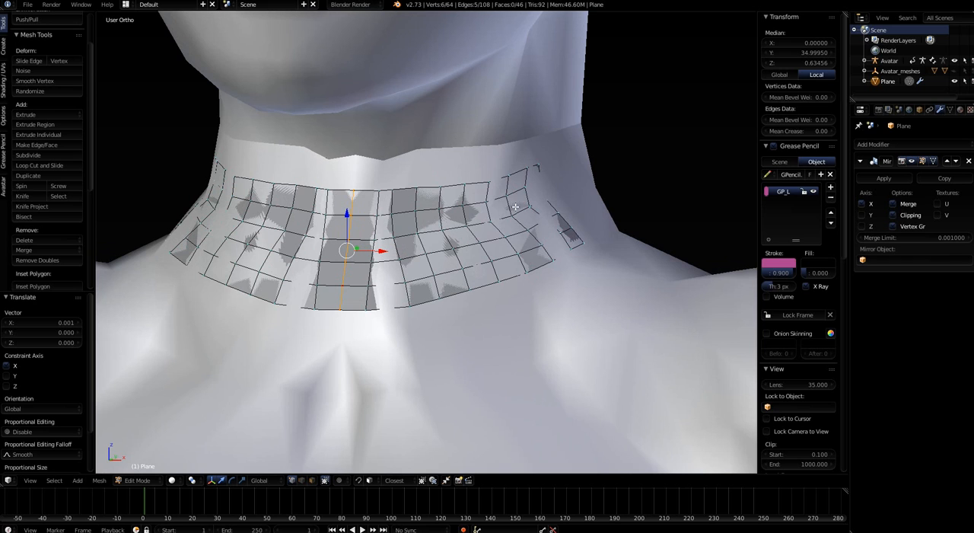
middle_drag(567, 294, 460, 189)
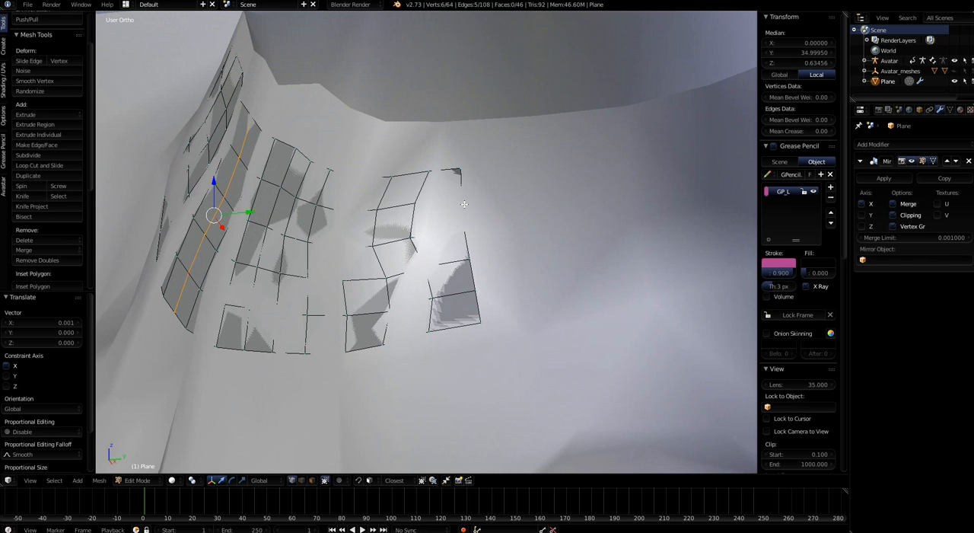
middle_drag(464, 204, 472, 172)
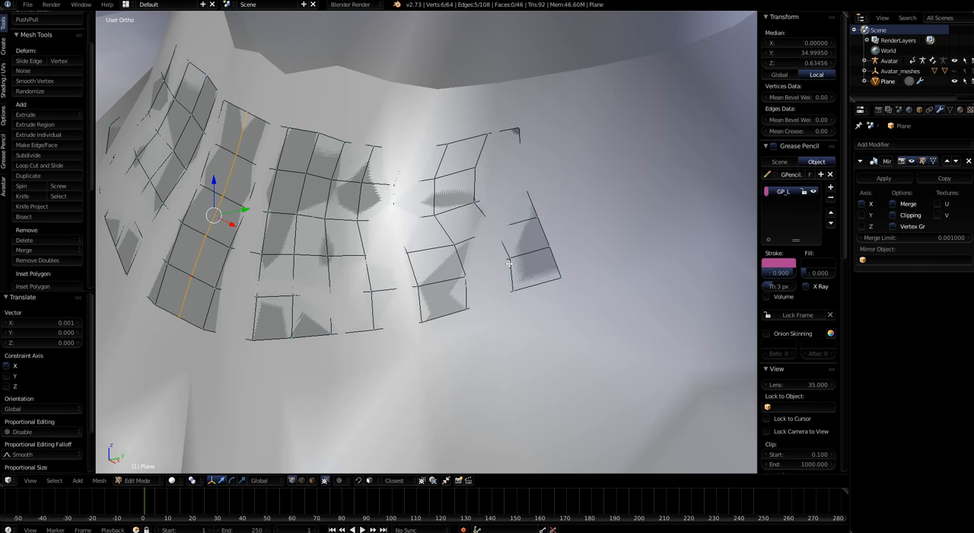
middle_drag(499, 267, 471, 252)
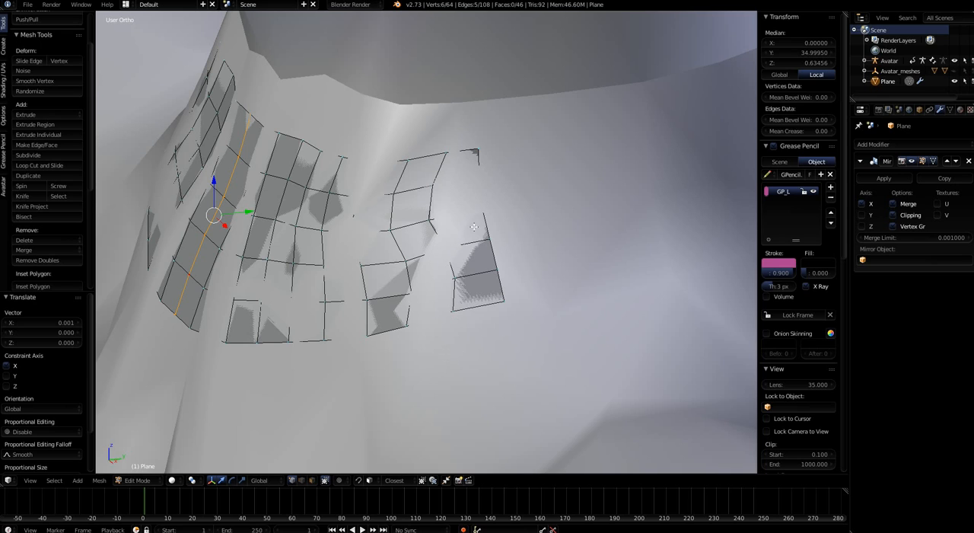
right_click(484, 211)
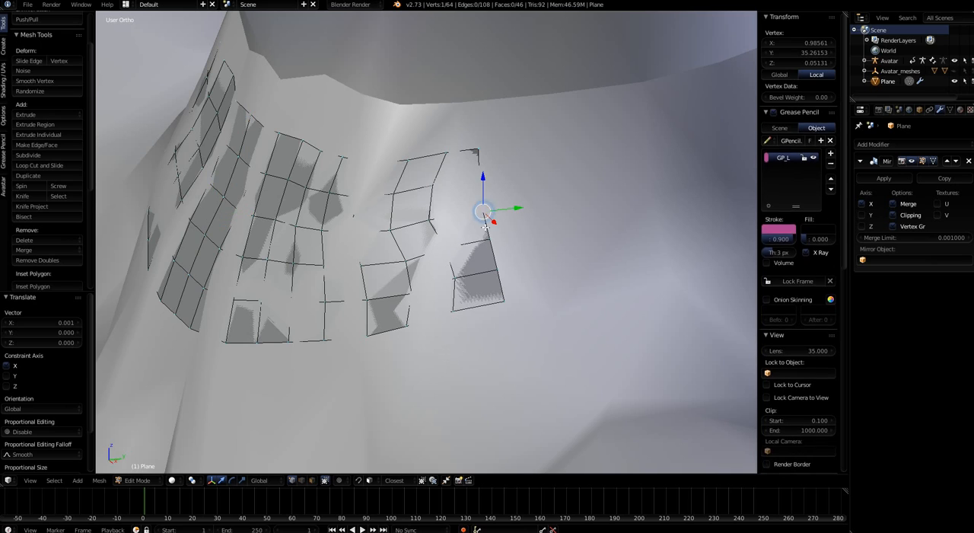
Switch the snap element to Increment and back to Face, and toggle projecting individual elements onto the surface of other objects
click(370, 481)
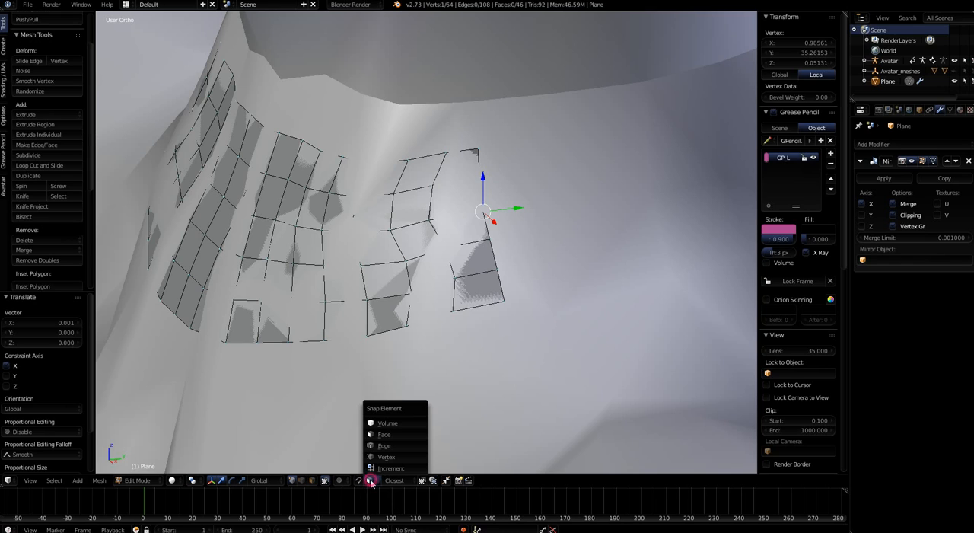
click(373, 467)
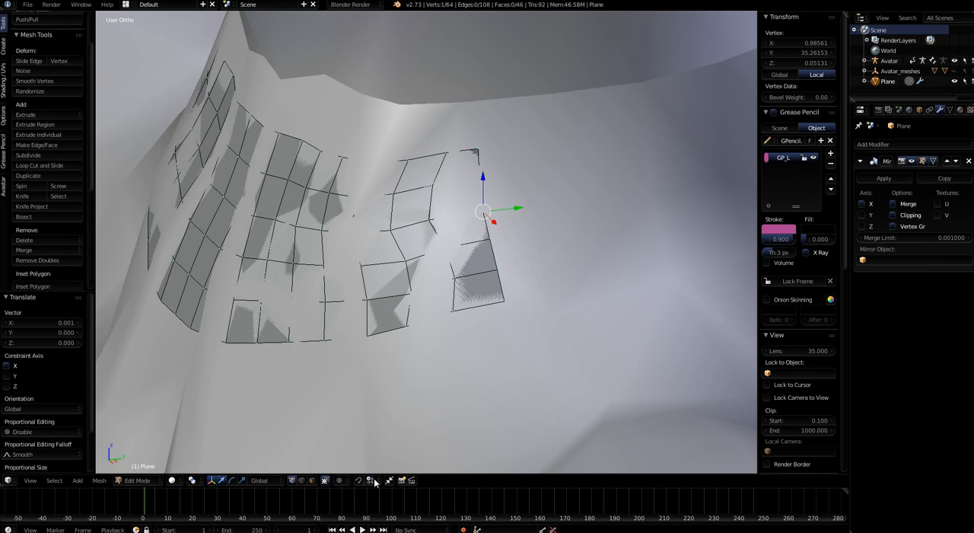
click(371, 481)
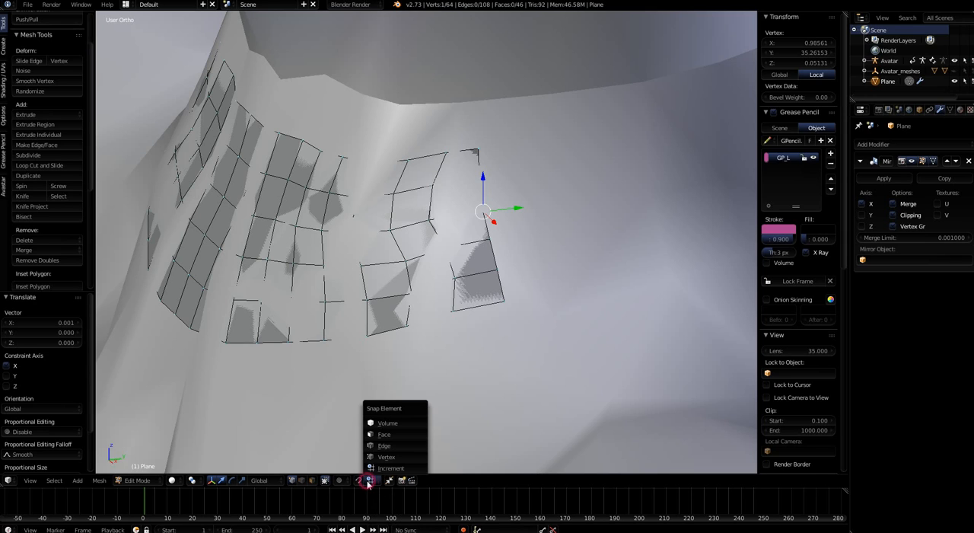
click(390, 434)
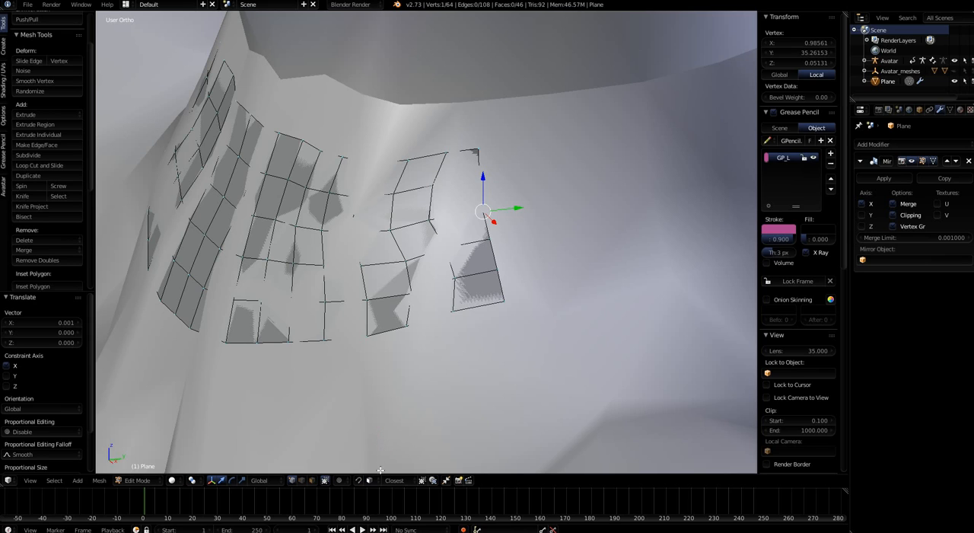
click(434, 480)
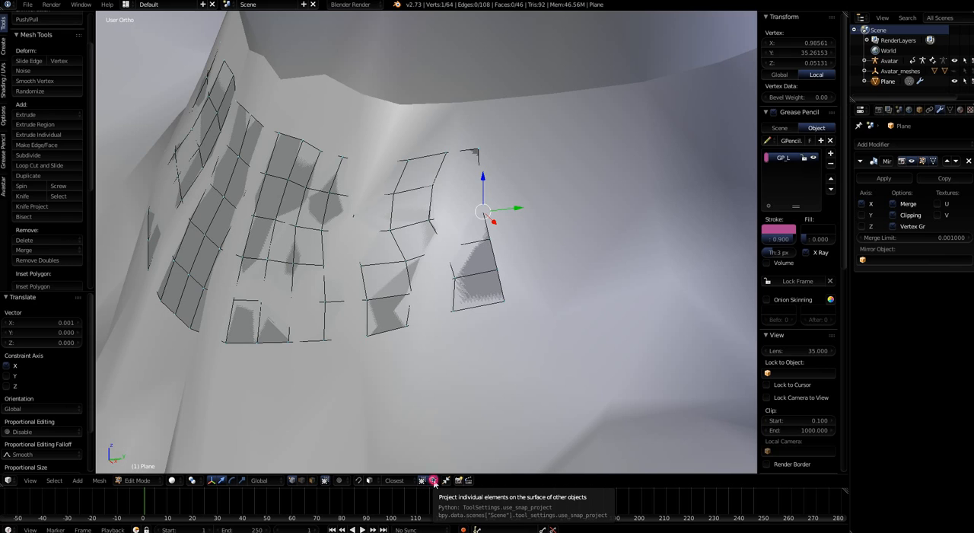
Snap the selected outer edge vertex at the side of the neck and the vertex above it onto the avatar's surface
click(421, 480)
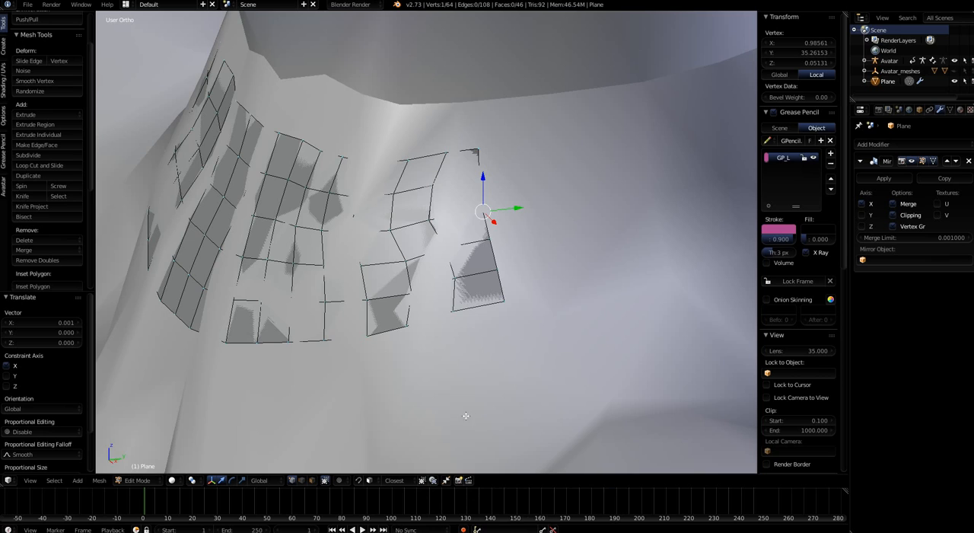
middle_drag(465, 414, 459, 412)
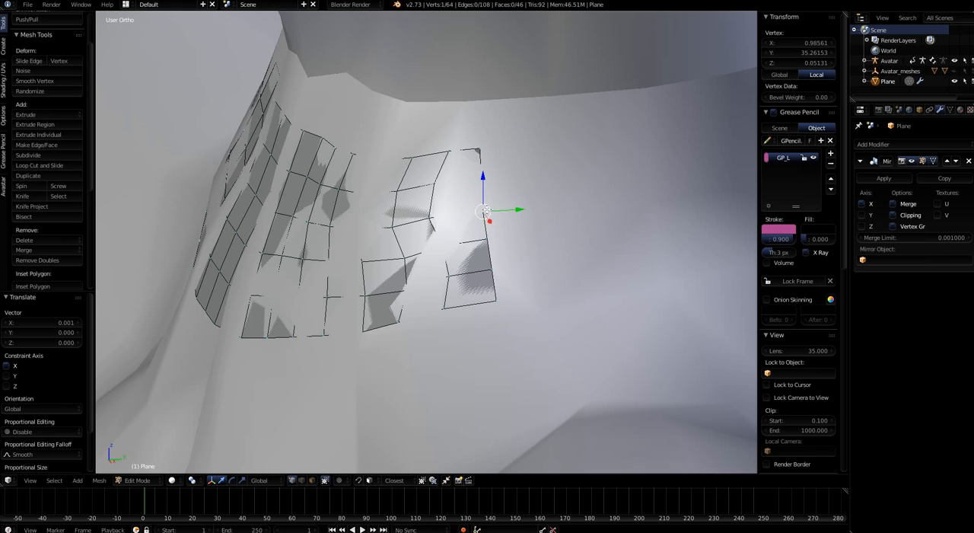
key(g)
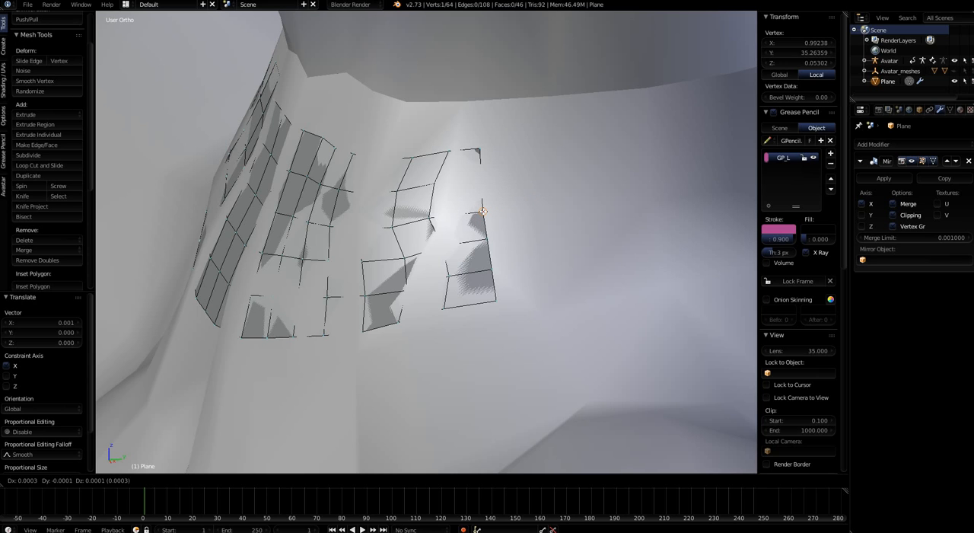
click(482, 212)
middle_drag(522, 269, 488, 214)
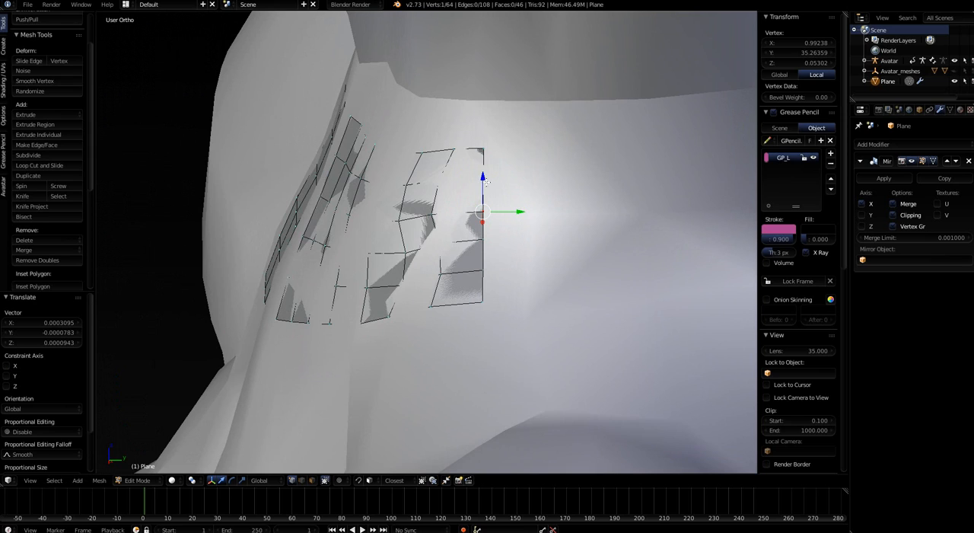
right_click(486, 182)
key(g)
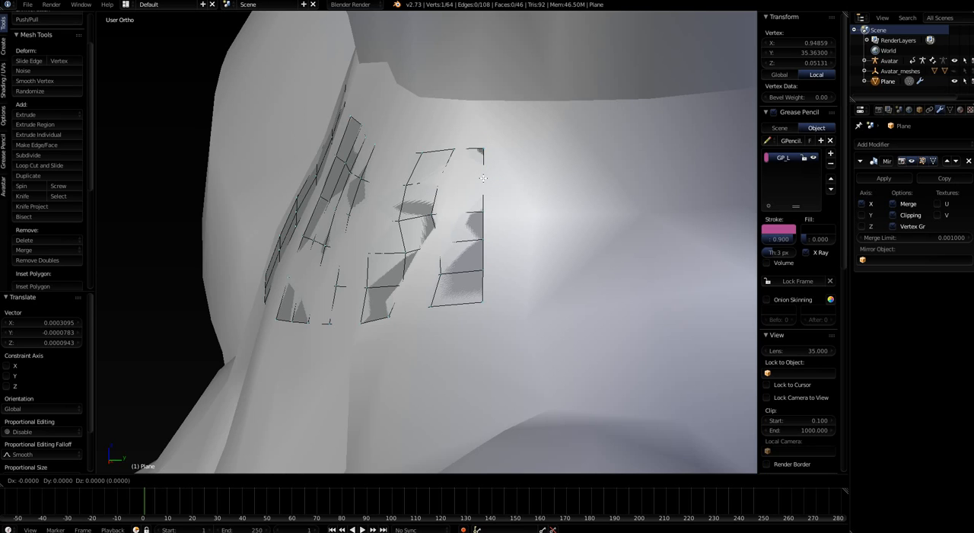
click(482, 178)
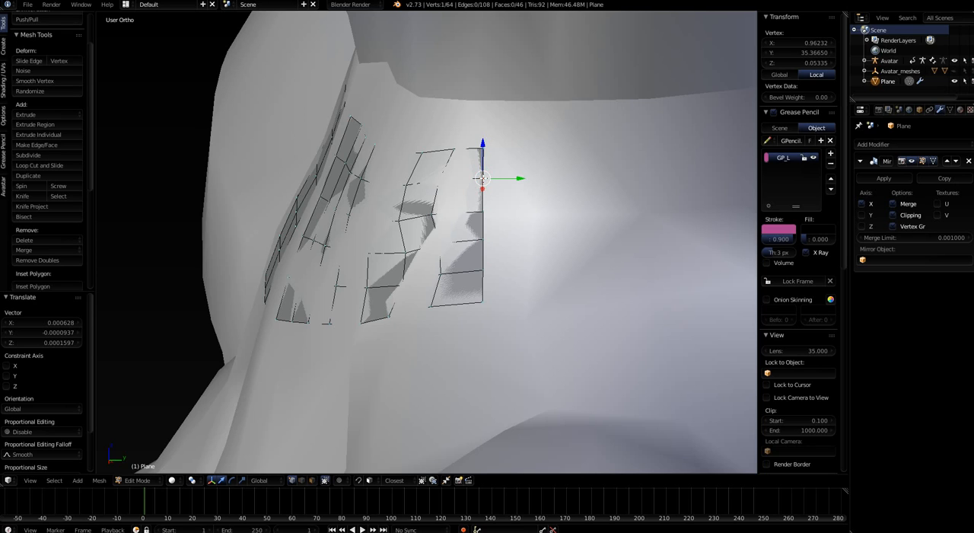
Move three middle vertices of the column beside the outer edge so they snap onto the surface and straighten the column
right_click(436, 213)
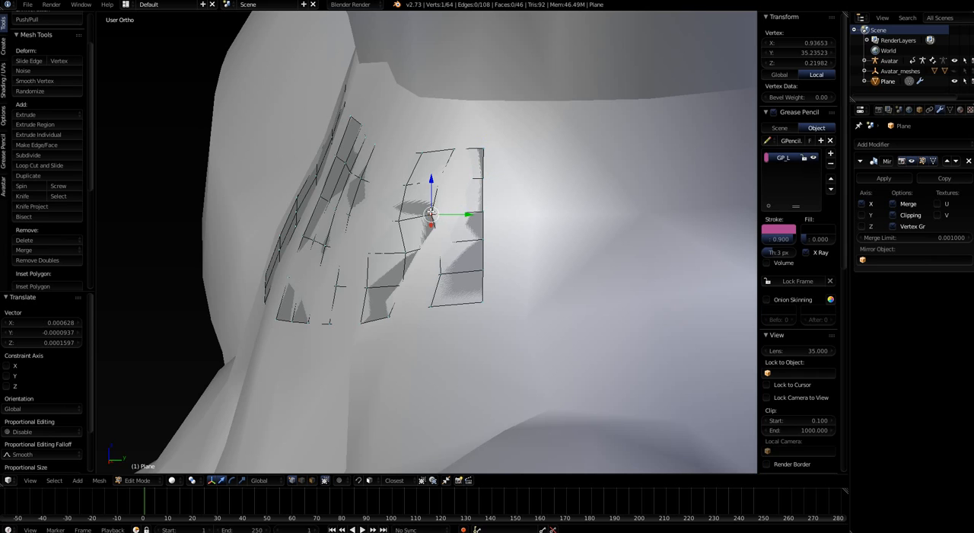
middle_drag(440, 217, 479, 230)
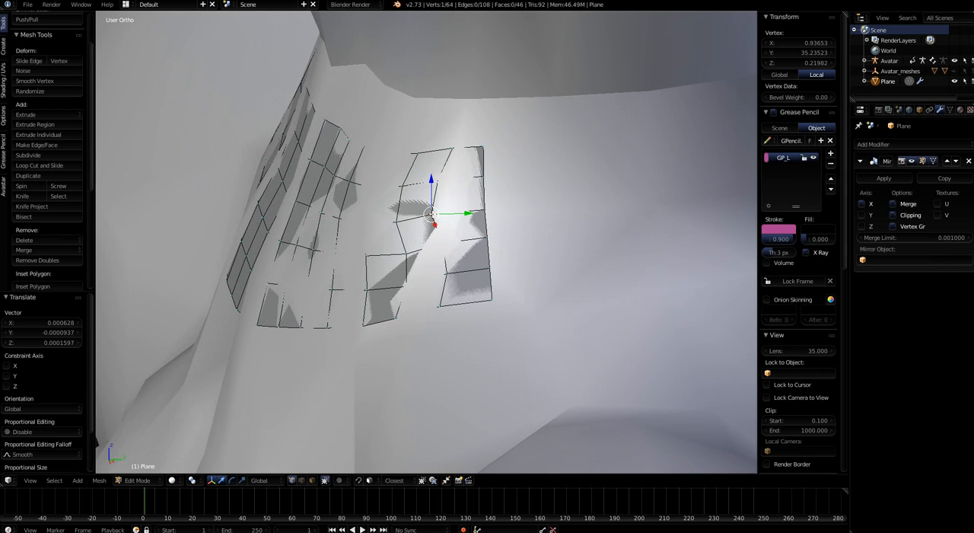
drag(432, 214, 443, 215)
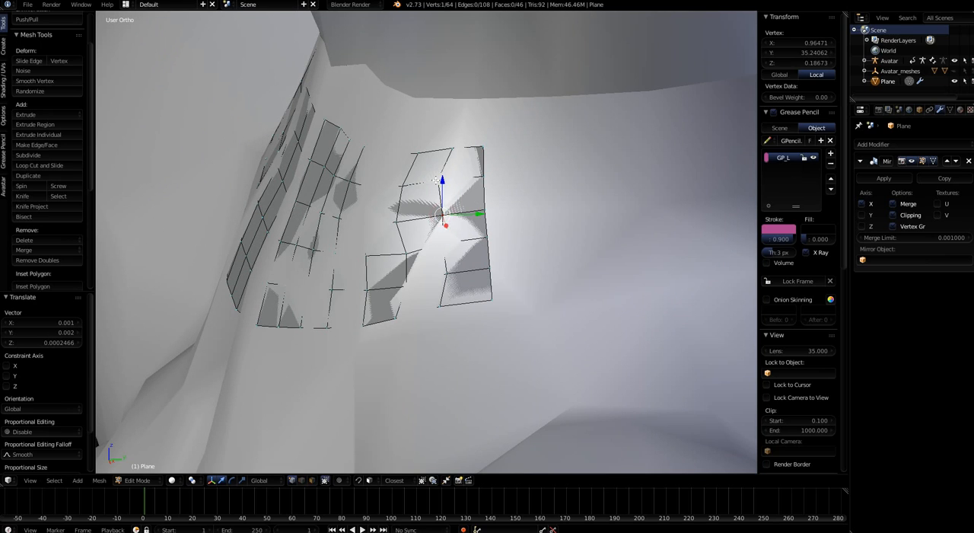
right_click(437, 179)
drag(437, 179, 445, 181)
right_click(441, 244)
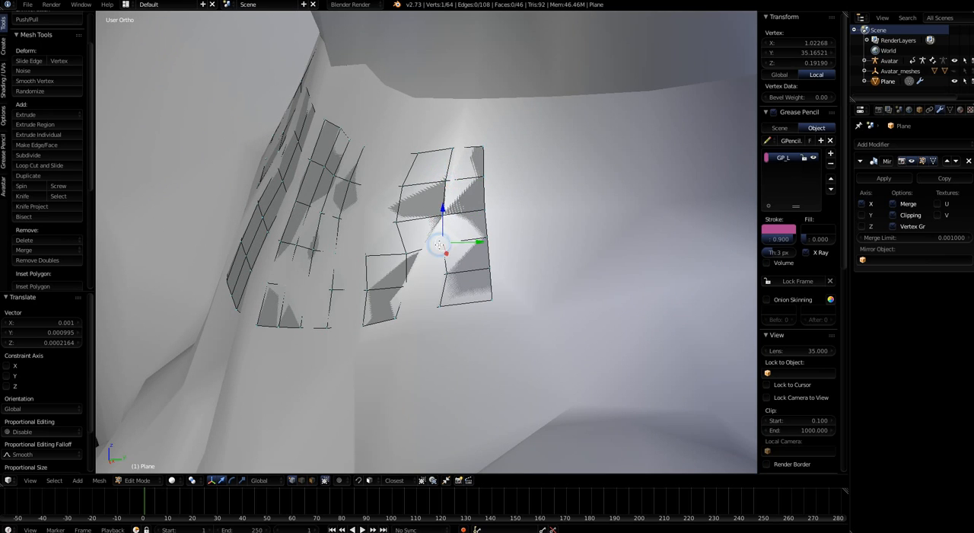
drag(441, 244, 437, 248)
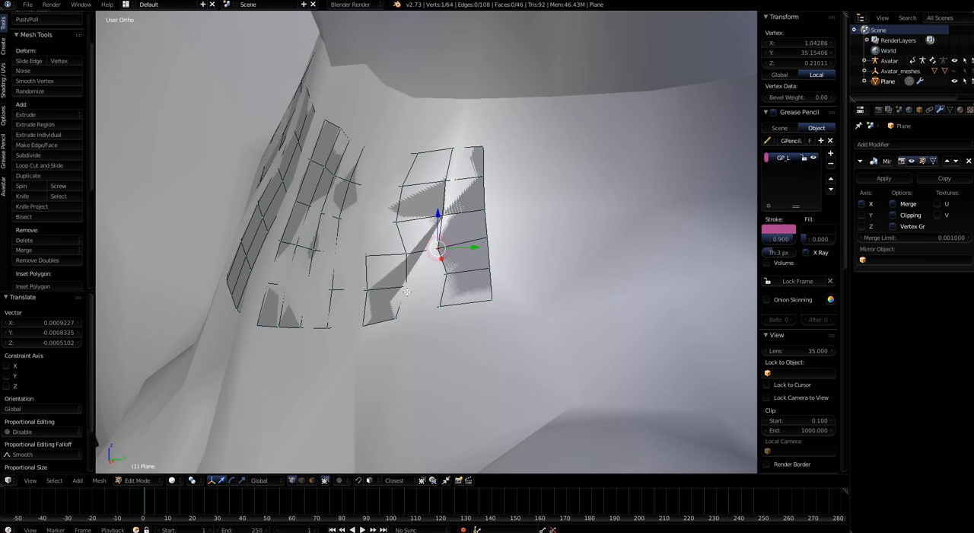
Snap the remaining lower vertices of the column beside the outer edge onto the avatar's surface
right_click(397, 320)
drag(397, 319, 444, 276)
right_click(406, 288)
right_click(445, 274)
middle_drag(445, 276, 461, 270)
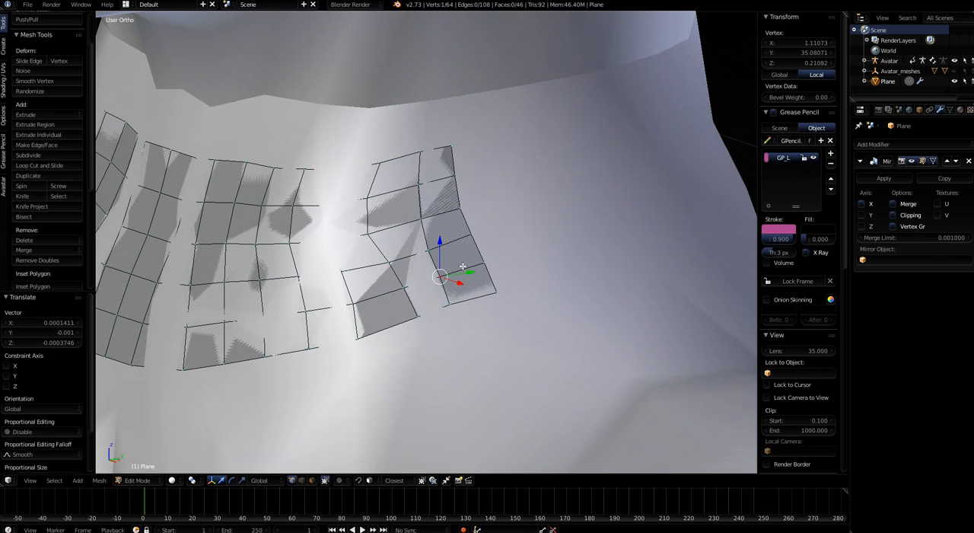
Snap the top three vertices of the sunken column at the front side of the neck onto the avatar's surface
right_click(342, 174)
key(g)
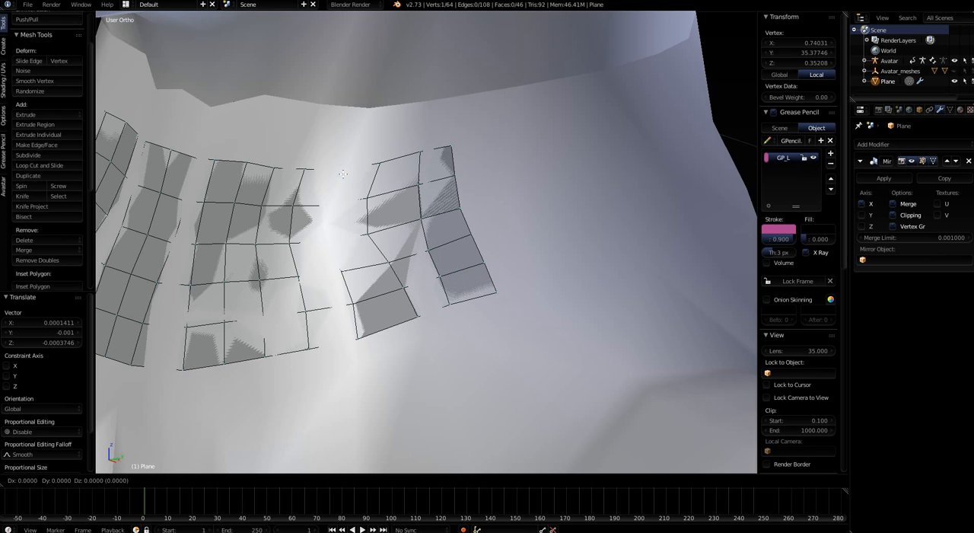
click(345, 172)
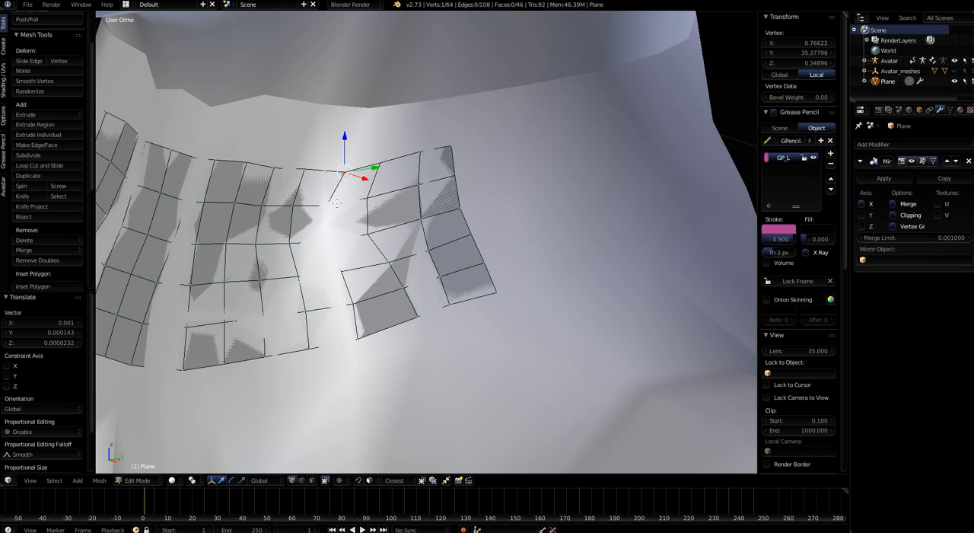
key(g)
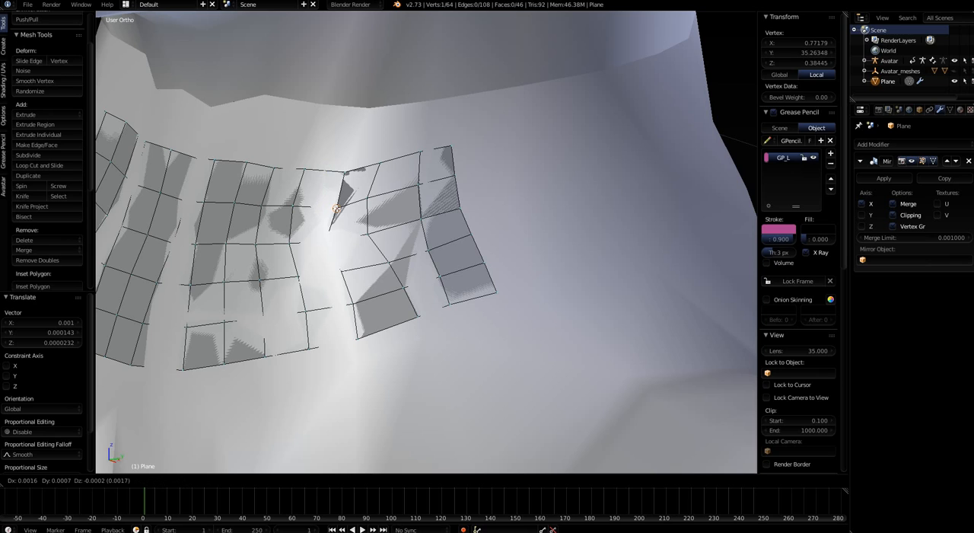
click(335, 206)
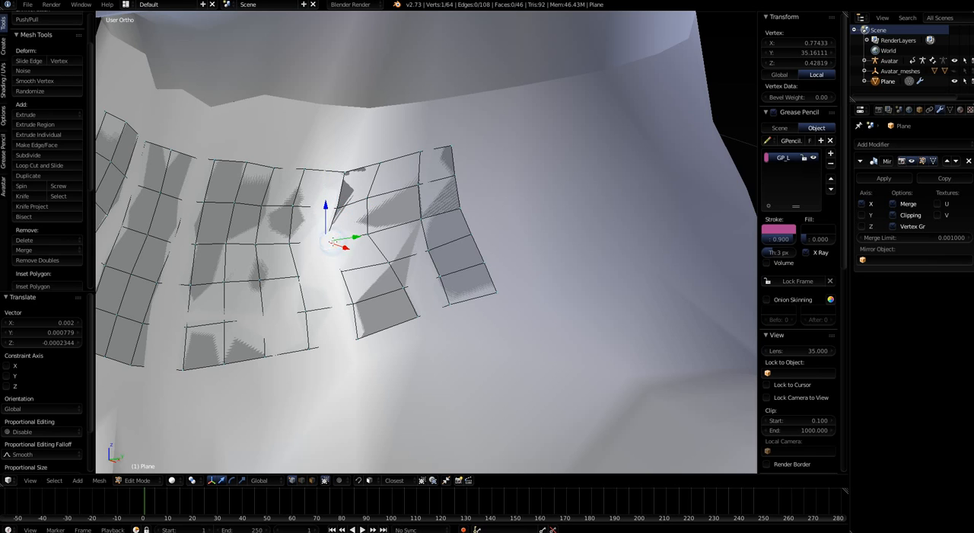
key(g)
click(336, 240)
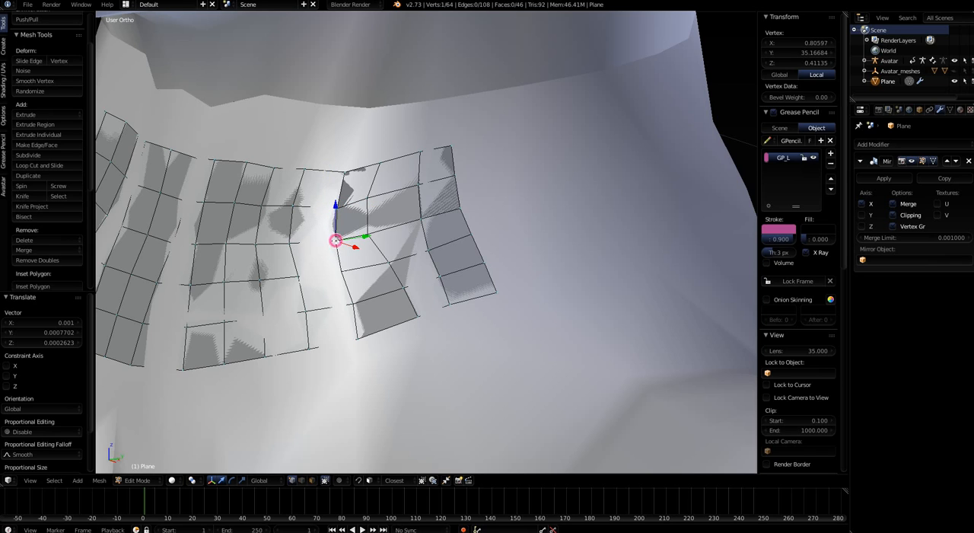
Turn on X-Ray display for the neck mesh so its full grid draws over the avatar
scroll(324, 289, down, 3)
middle_drag(331, 318, 354, 297)
middle_drag(431, 237, 400, 322)
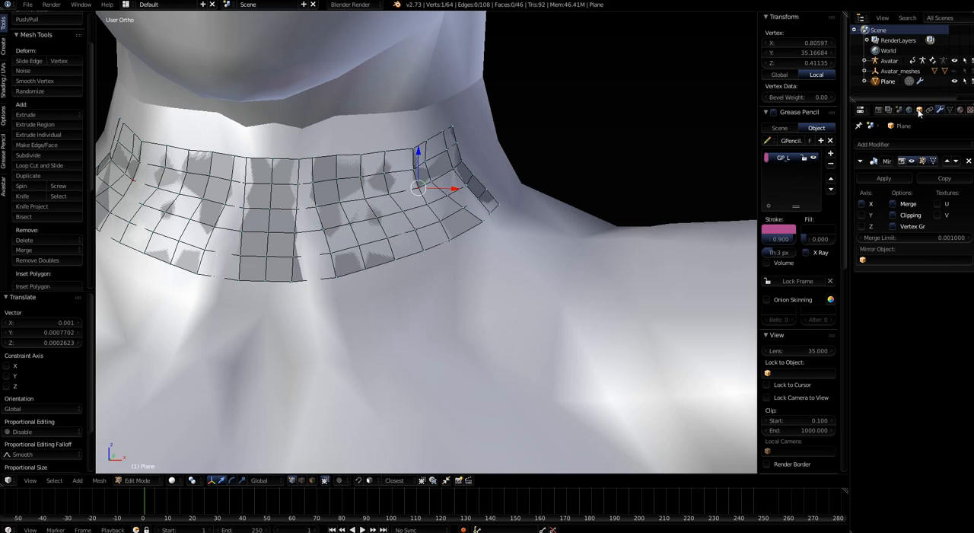
click(919, 112)
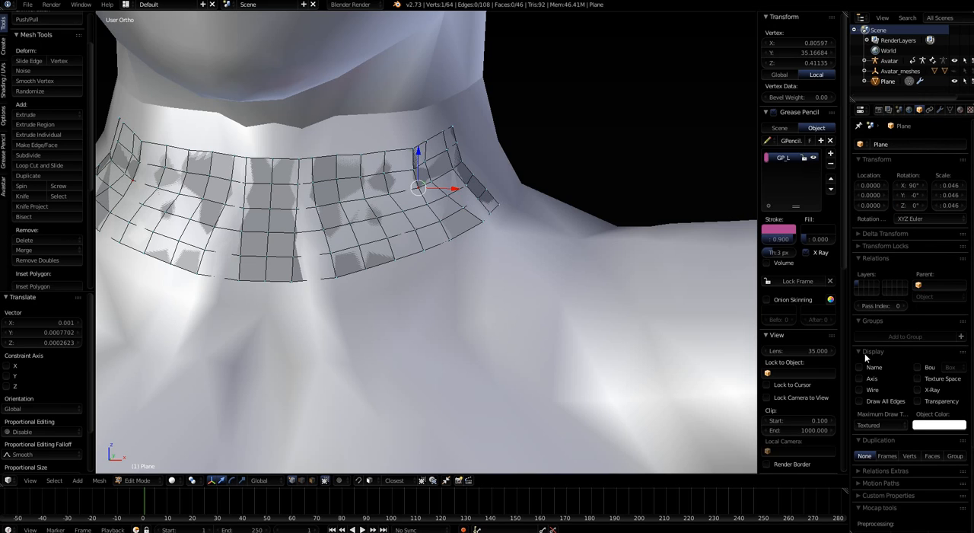
click(919, 390)
mouse_move(389, 324)
middle_down()
mouse_move(398, 309)
mouse_move(522, 320)
mouse_move(370, 305)
mouse_move(327, 316)
mouse_move(441, 308)
mouse_move(393, 310)
middle_up()
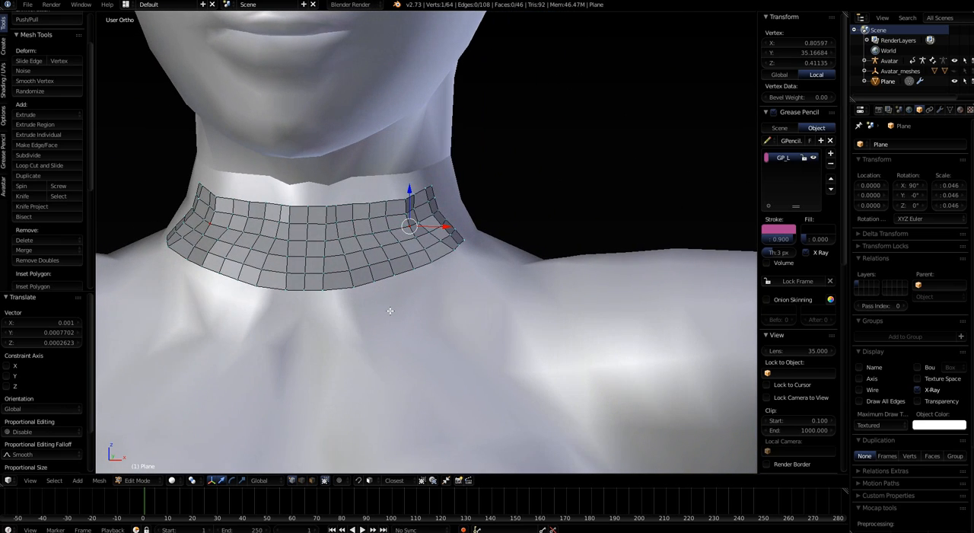
Move the upper four vertices of the second column from the mirror centre slightly outward, snapped to the neck's surface
scroll(385, 274, up, 4)
right_click(306, 211)
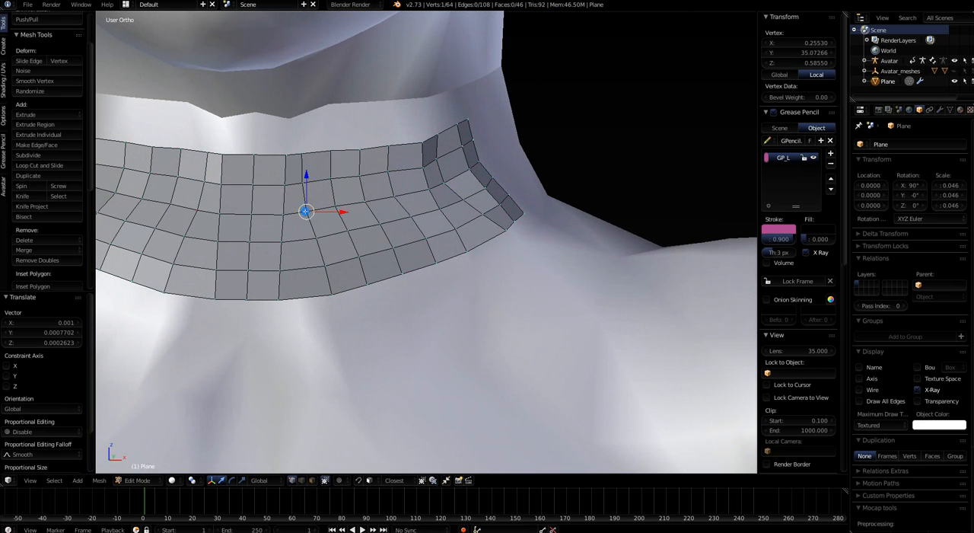
key(g)
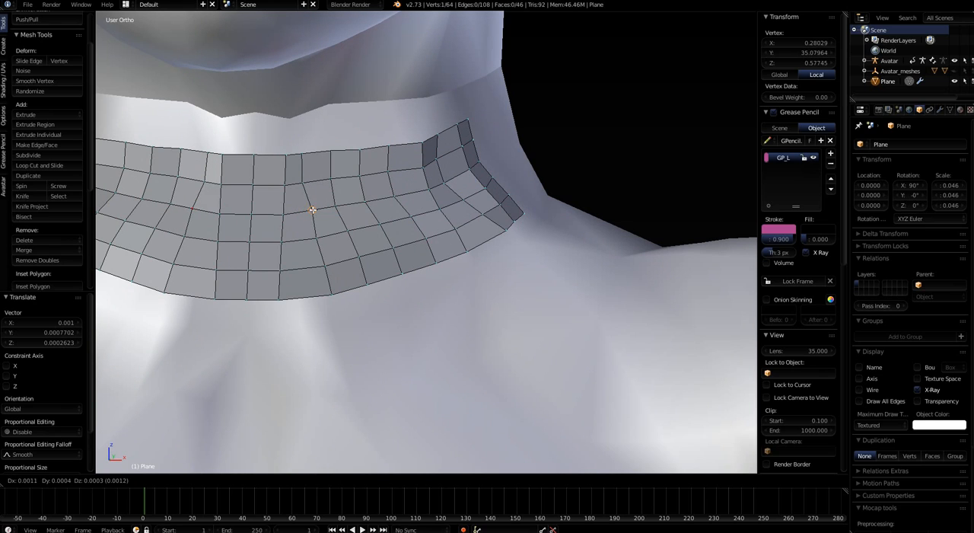
click(318, 210)
right_click(306, 187)
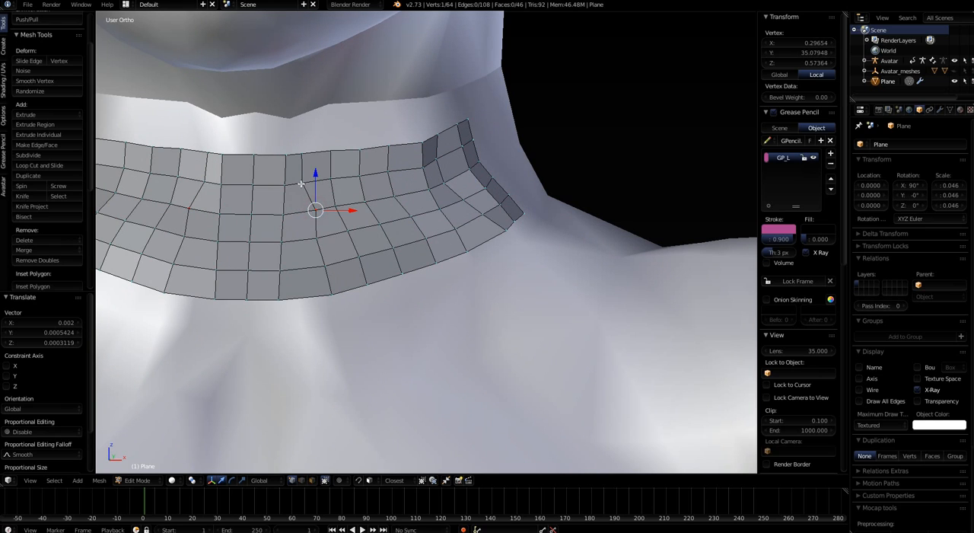
key(g)
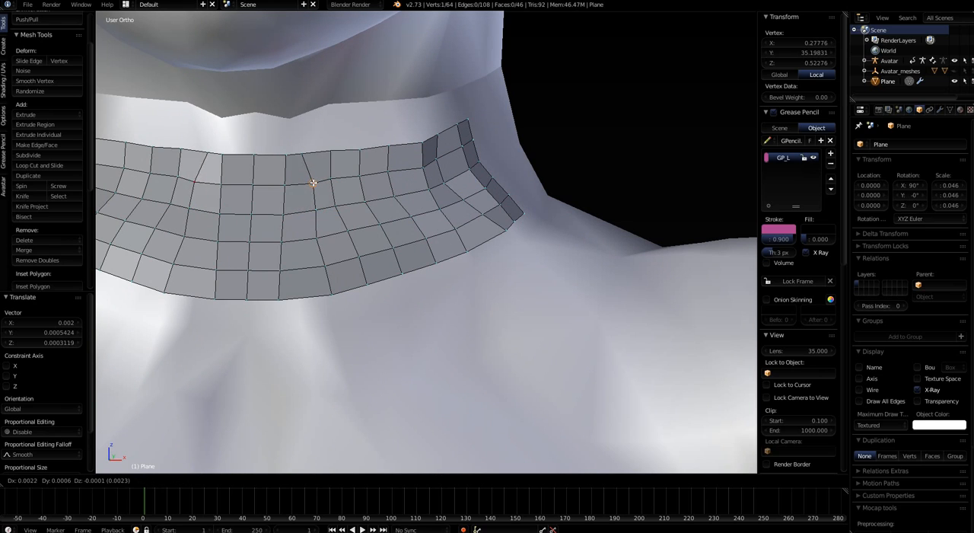
click(314, 182)
right_click(302, 154)
key(g)
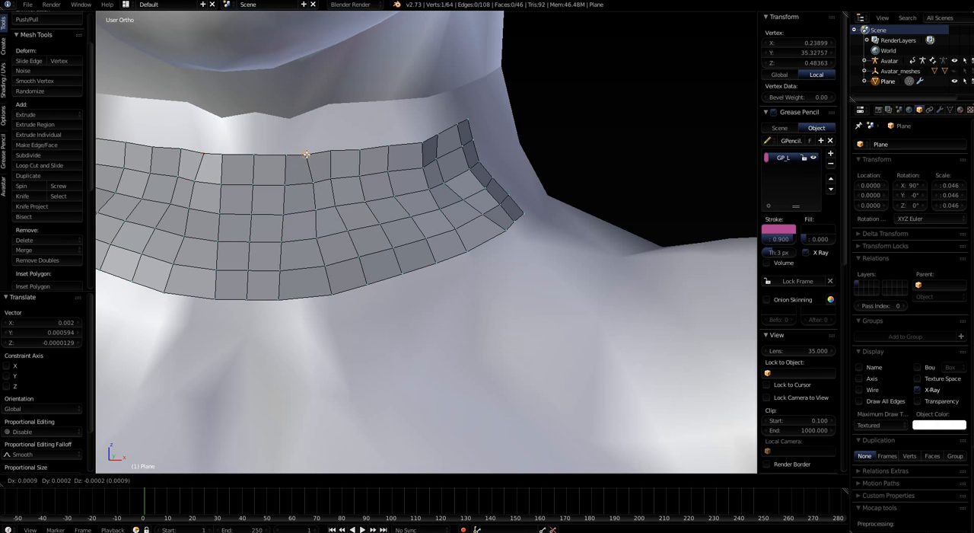
click(312, 160)
right_click(317, 236)
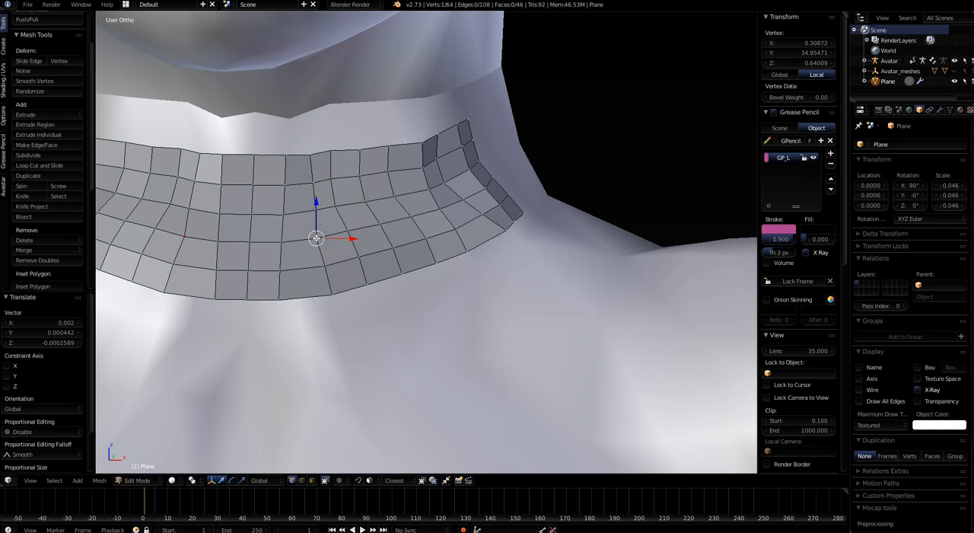
key(g)
click(318, 237)
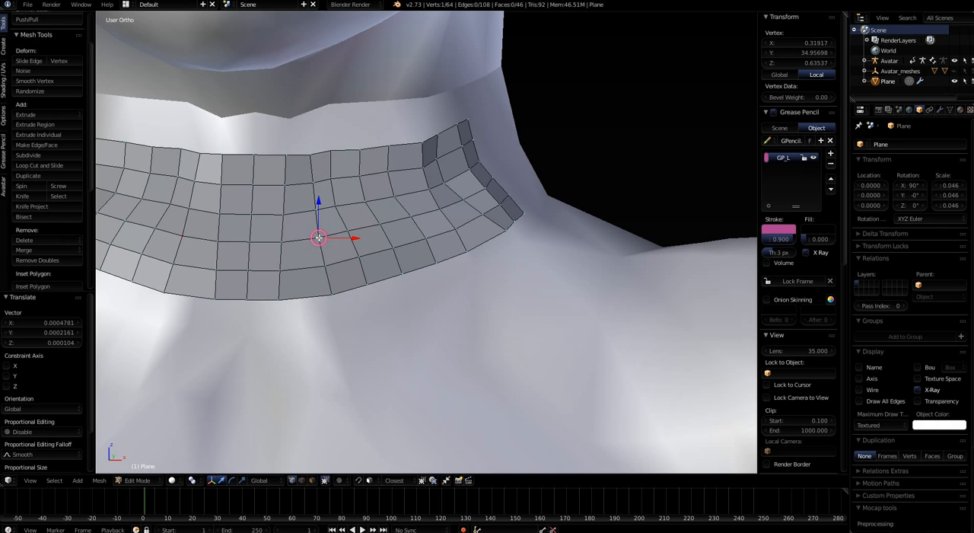
Turn off X-Ray display for the neck mesh and view it on the neck and chest
click(917, 390)
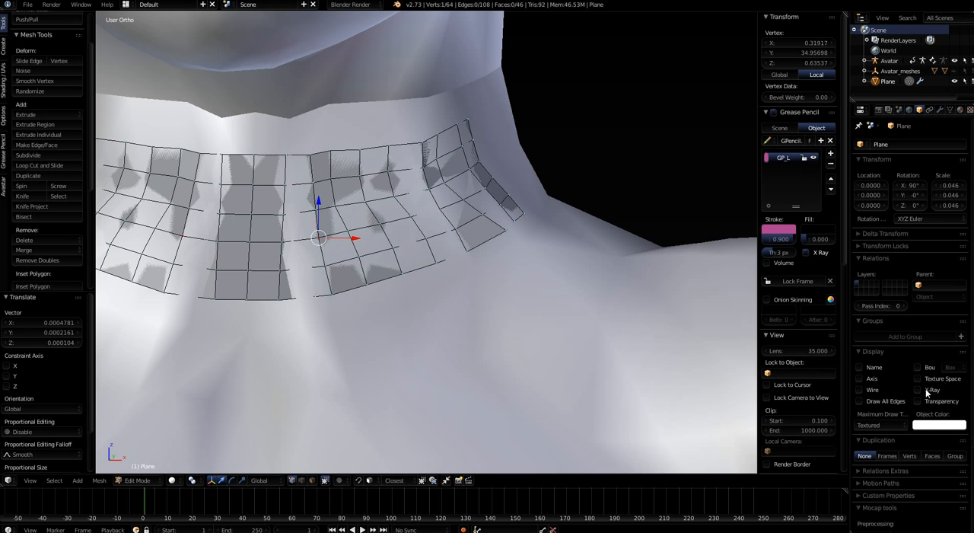
scroll(361, 289, down, 5)
shift+middle_drag(365, 336, 344, 248)
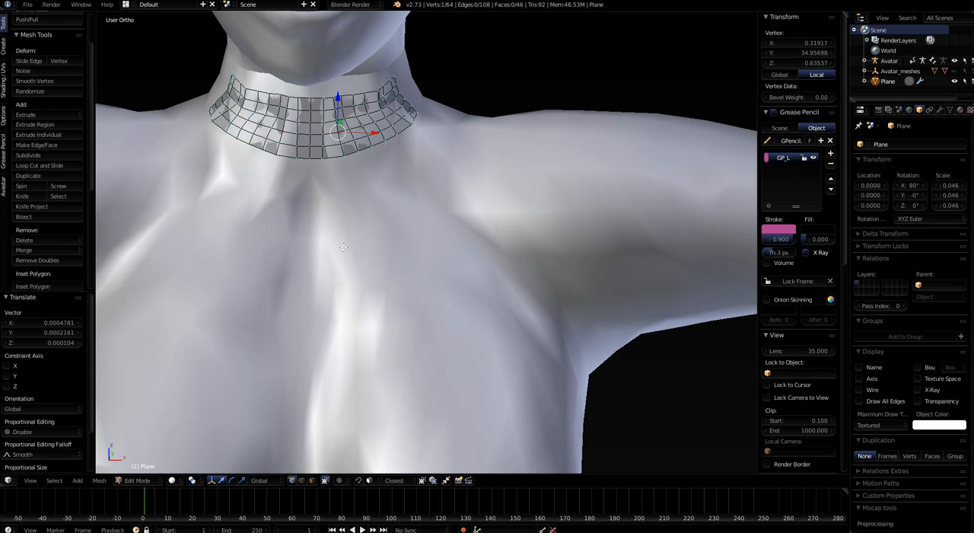
Turn X-Ray on and off again to compare how the neck mesh shows through the avatar from behind
click(918, 389)
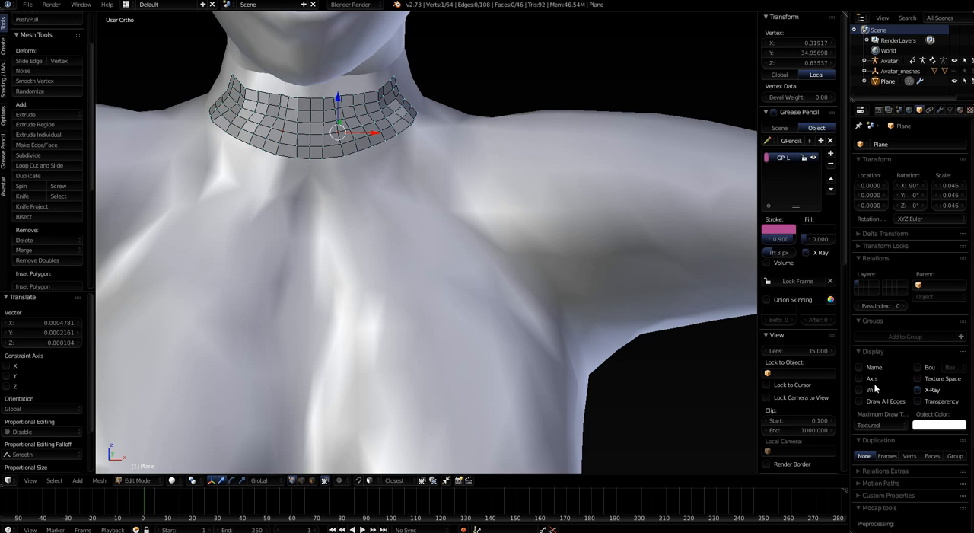
middle_drag(453, 267, 320, 298)
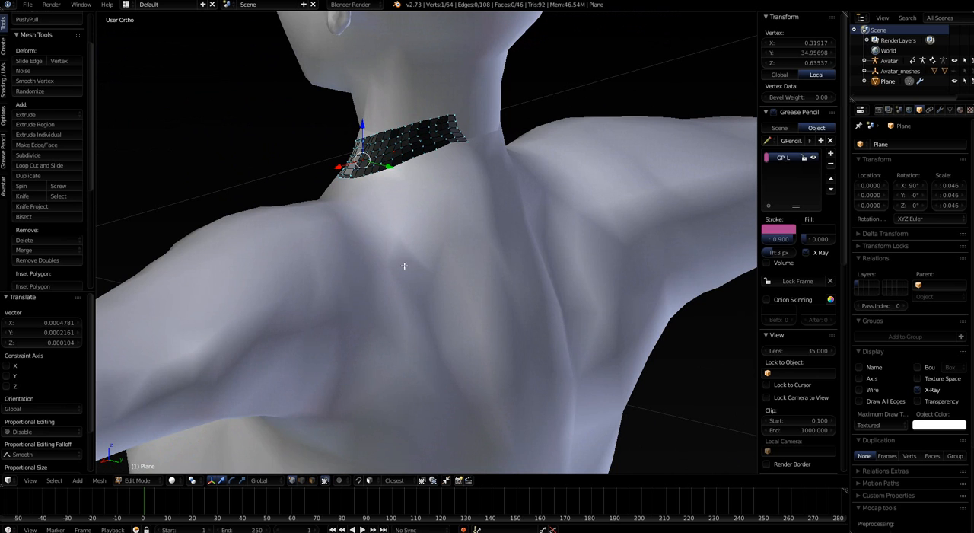
middle_drag(428, 201, 291, 210)
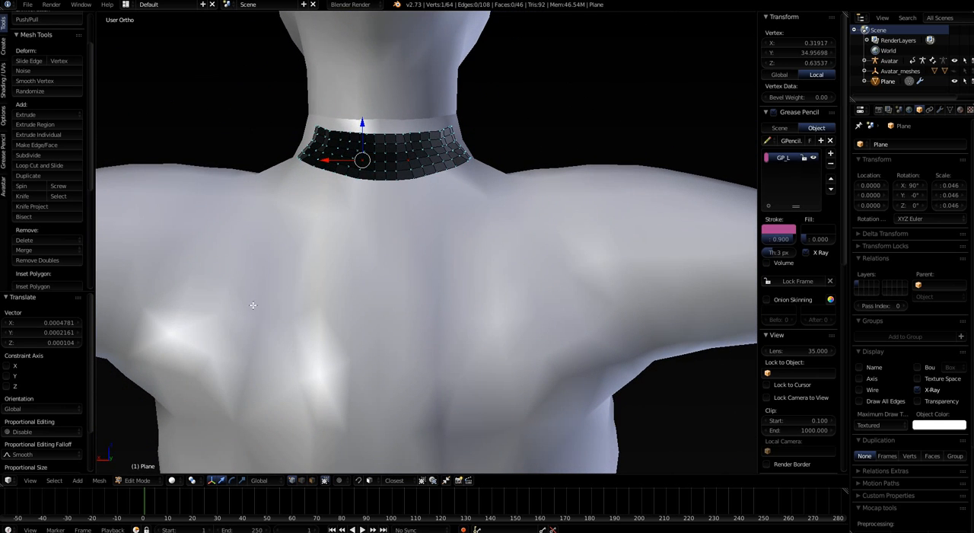
middle_drag(338, 256, 467, 352)
scroll(448, 257, up, 3)
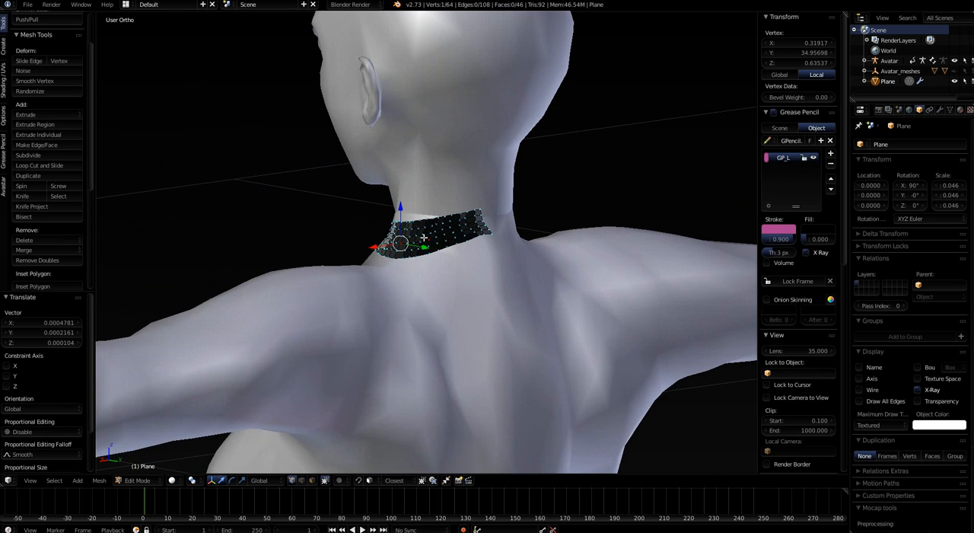
click(918, 390)
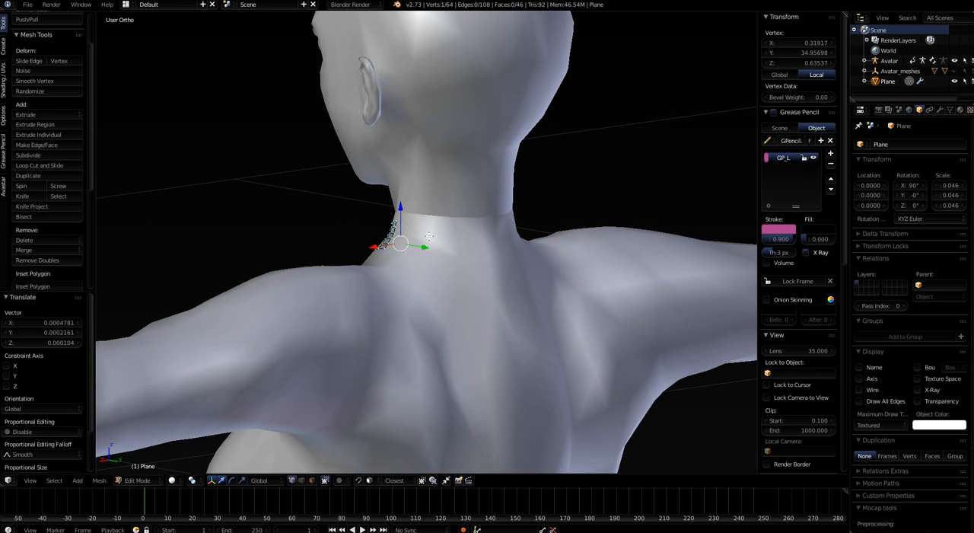
middle_drag(394, 322, 452, 274)
scroll(452, 274, up, 3)
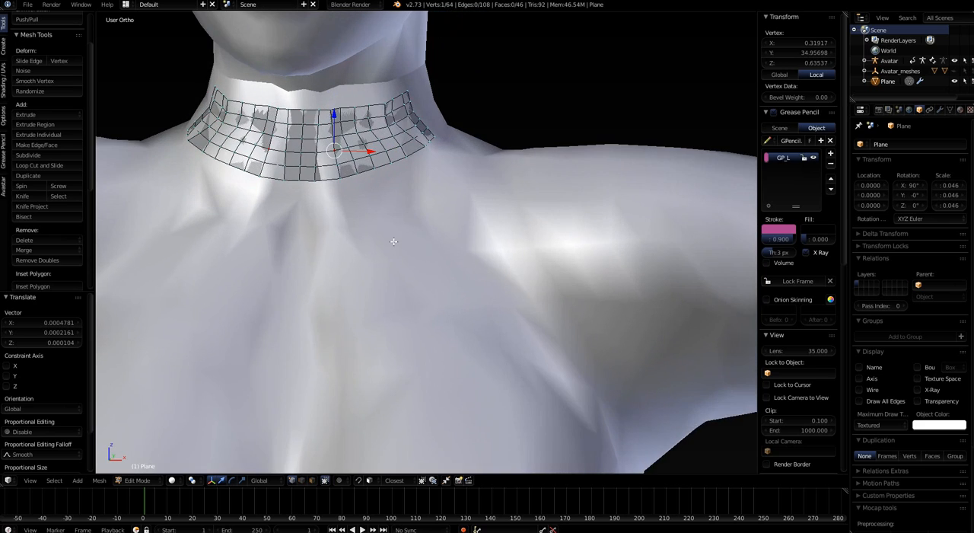
Turn off Clipping in the neck mesh's Mirror modifier
shift+middle_drag(397, 244, 463, 293)
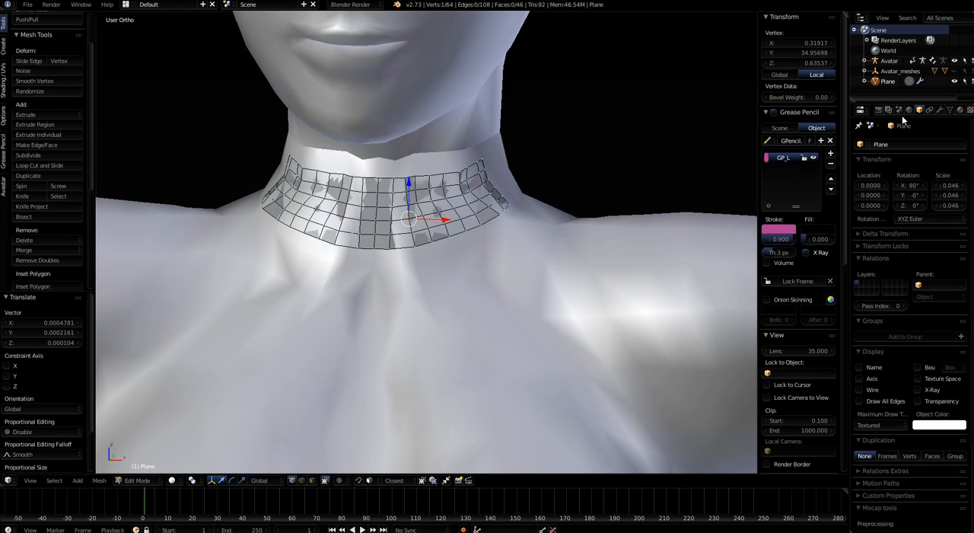
click(940, 110)
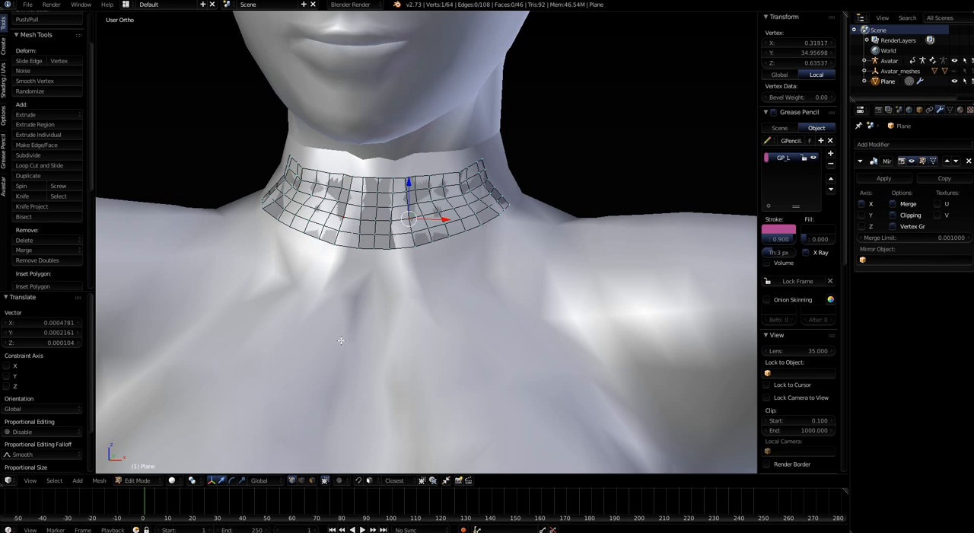
scroll(387, 261, down, 3)
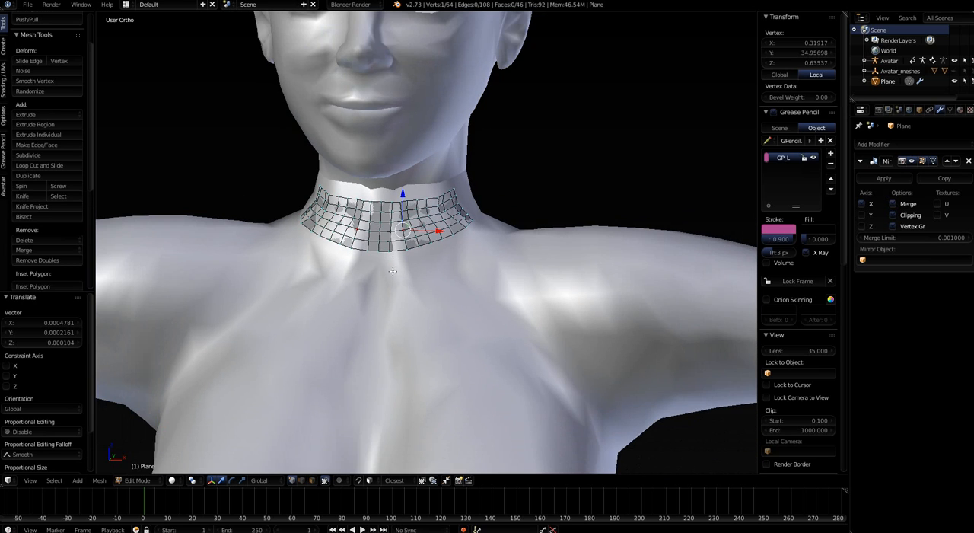
scroll(391, 268, up, 3)
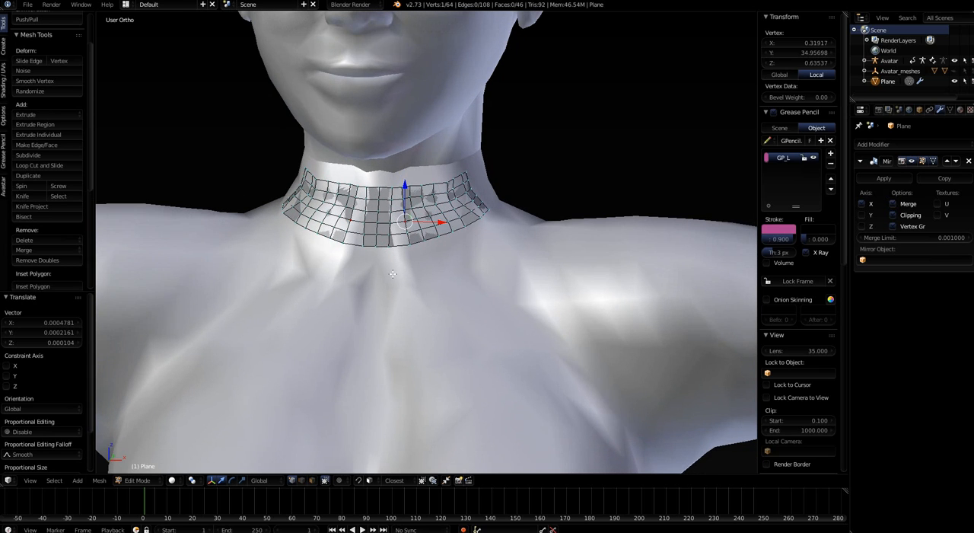
click(892, 218)
shift+middle_drag(400, 304, 419, 229)
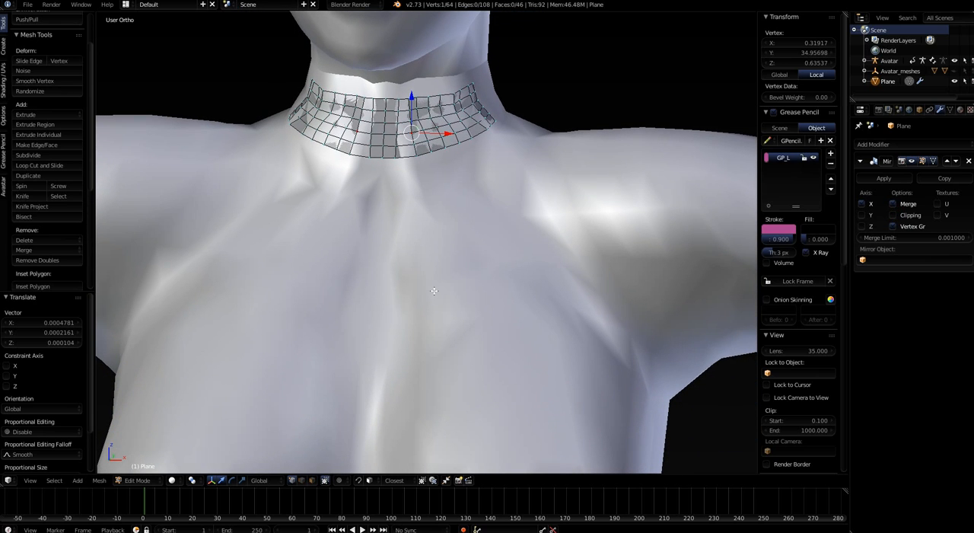
shift+middle_drag(434, 290, 423, 361)
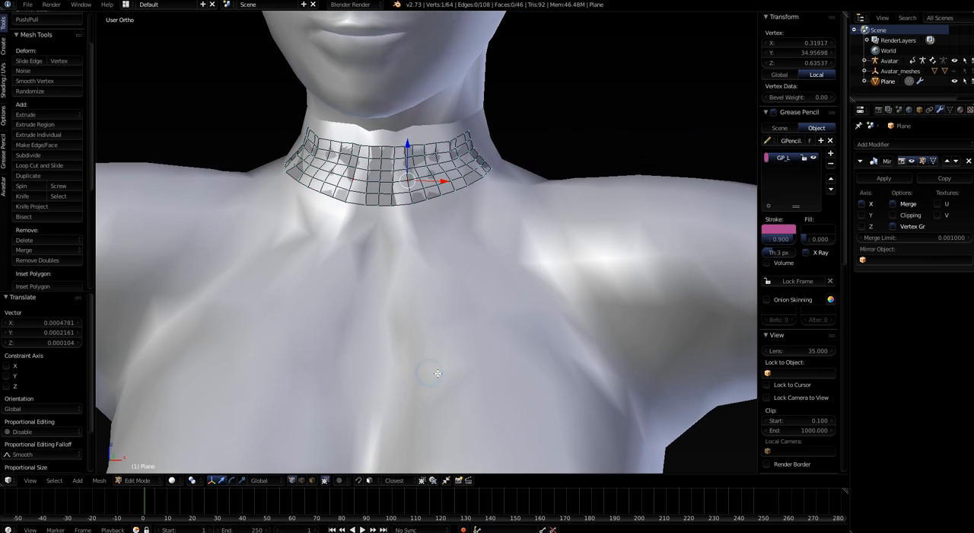
key(g)
right_click(436, 334)
Select six adjacent vertices along the neck mesh's lower edge on its editable half, ending near the mirror centre
shift+middle_drag(463, 273, 475, 232)
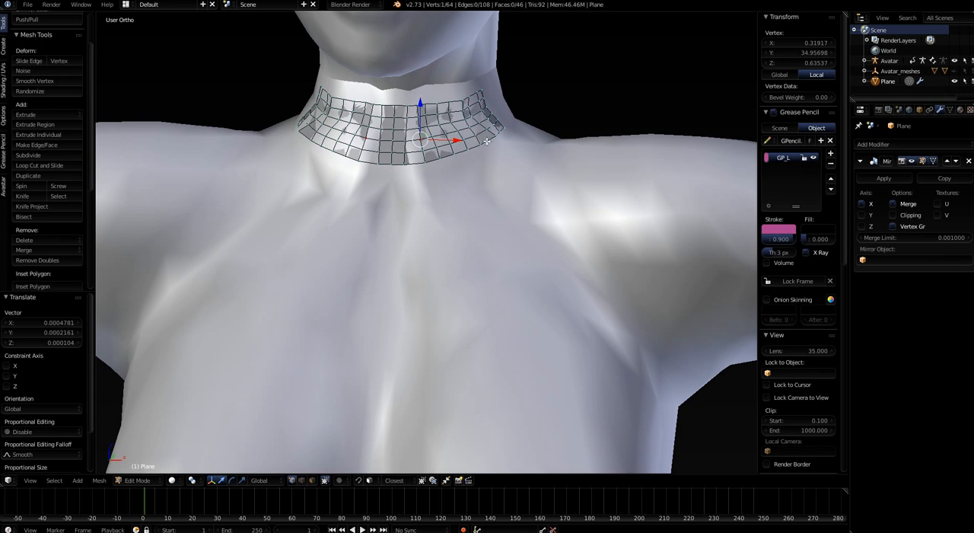
right_click(468, 151)
right_click(482, 145)
shift+right_click(468, 151)
shift+right_click(454, 156)
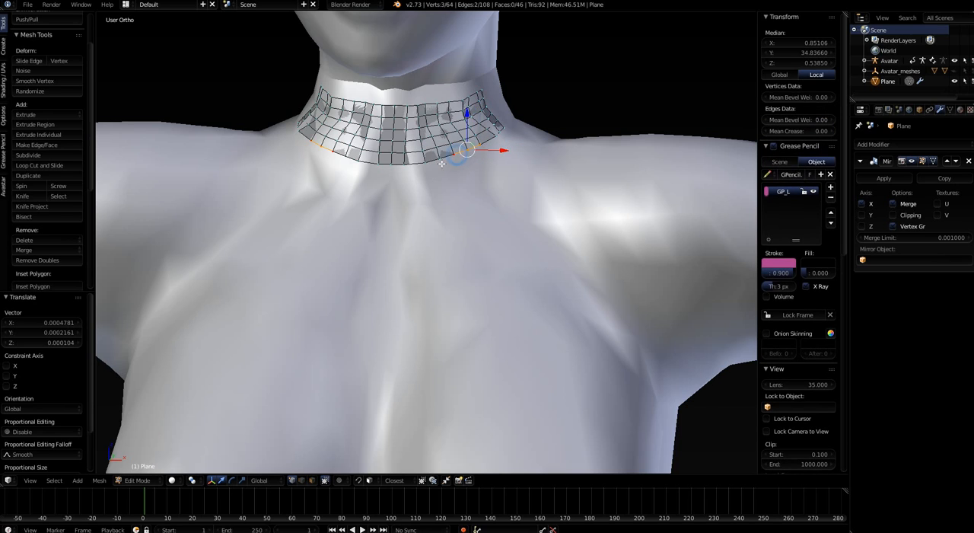
shift+right_click(439, 161)
shift+right_click(422, 163)
shift+right_click(407, 164)
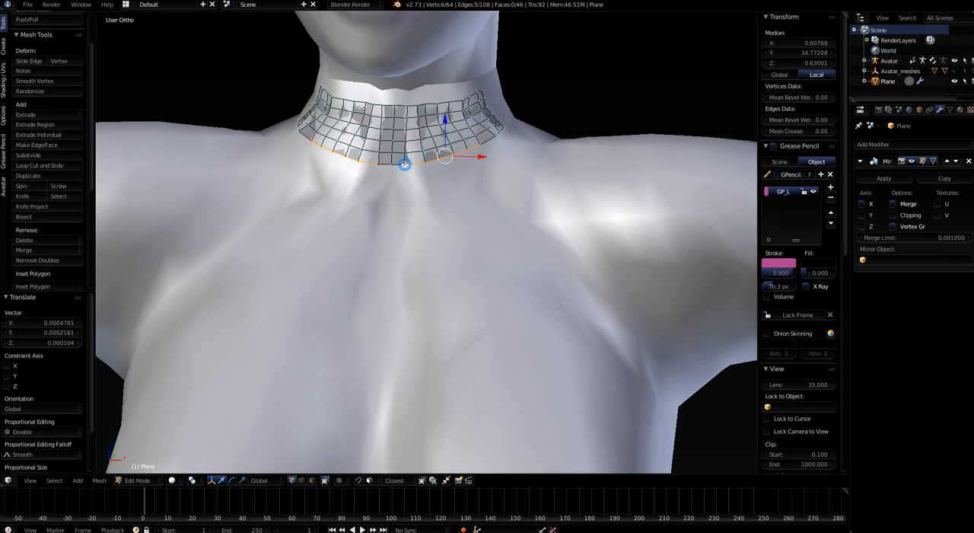
Draw six roughly parallel grease pencil strokes across the upper chest, stacked downward below the selected neck edge
scroll(461, 211, down, 2)
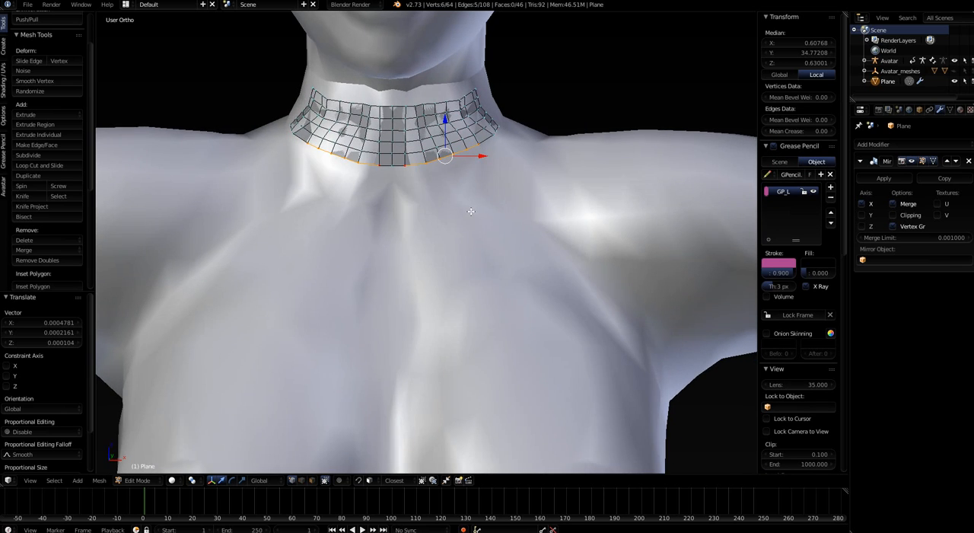
scroll(457, 217, down, 3)
shift+middle_drag(451, 221, 444, 190)
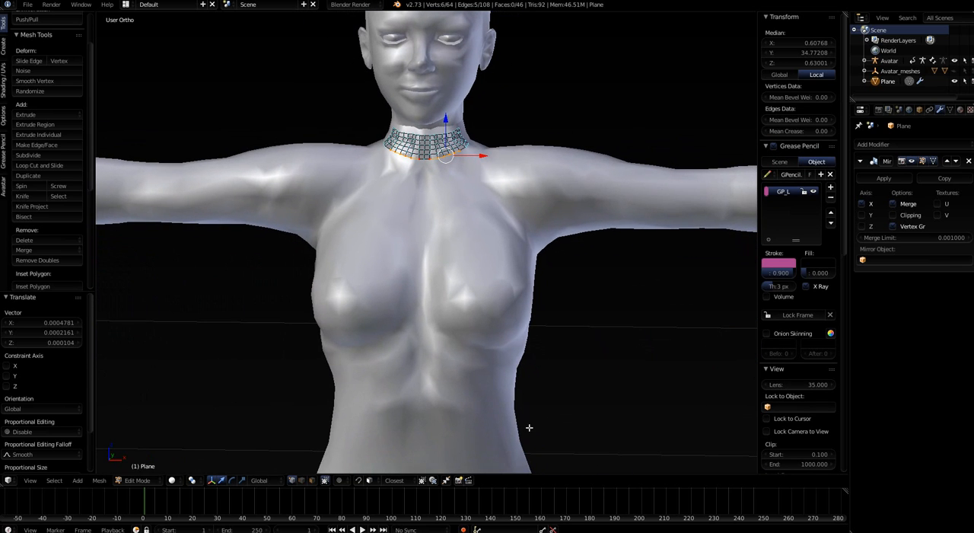
middle_drag(474, 409, 461, 221)
scroll(455, 239, up, 4)
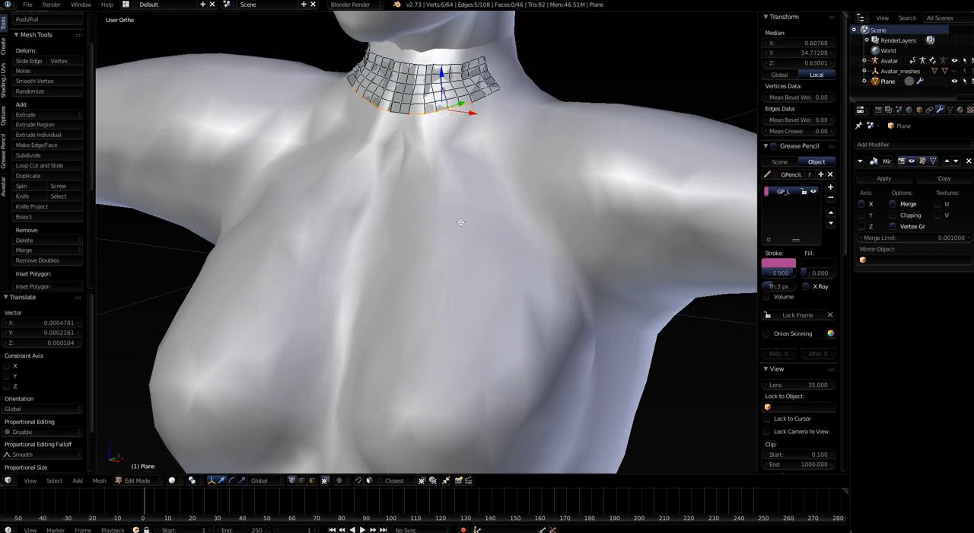
shift+middle_drag(457, 168, 446, 291)
scroll(437, 275, up, 5)
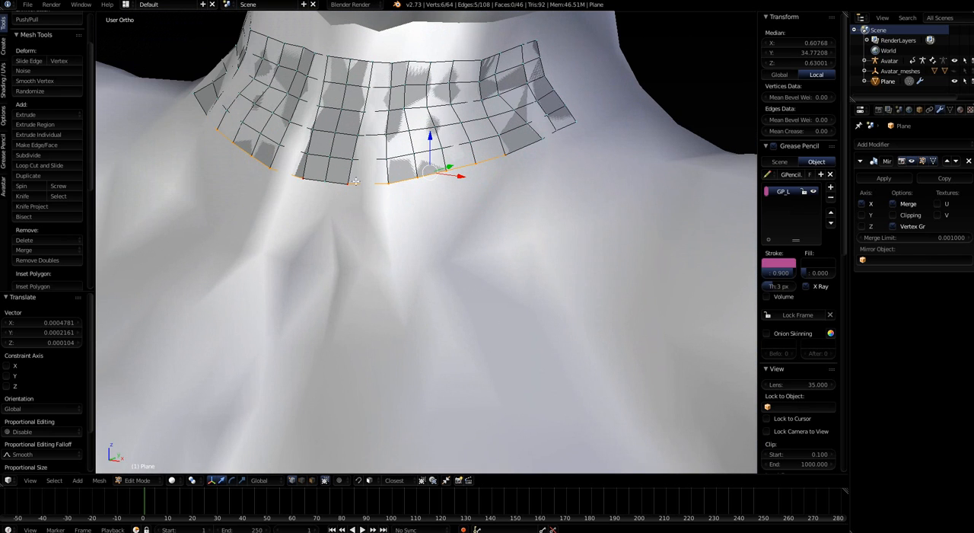
scroll(409, 204, down, 3)
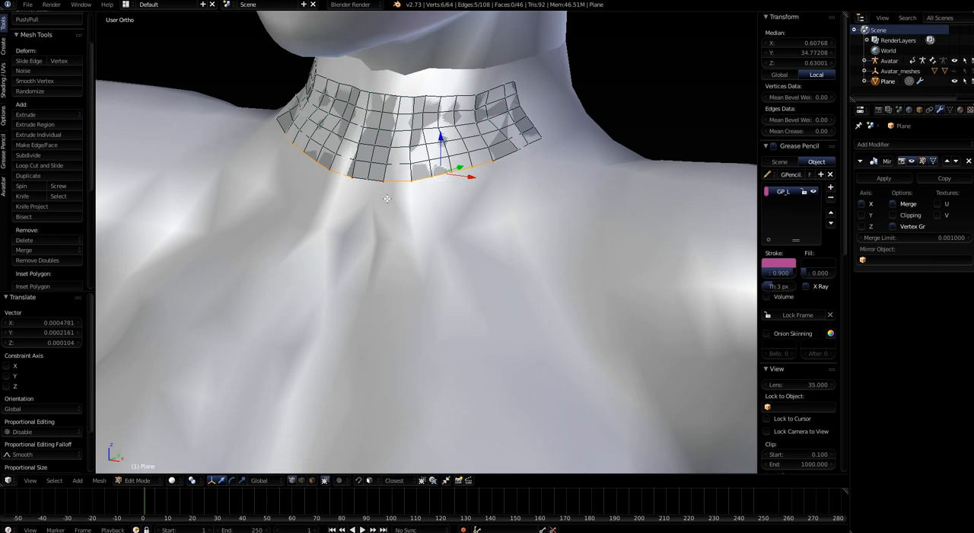
drag(384, 219, 509, 184)
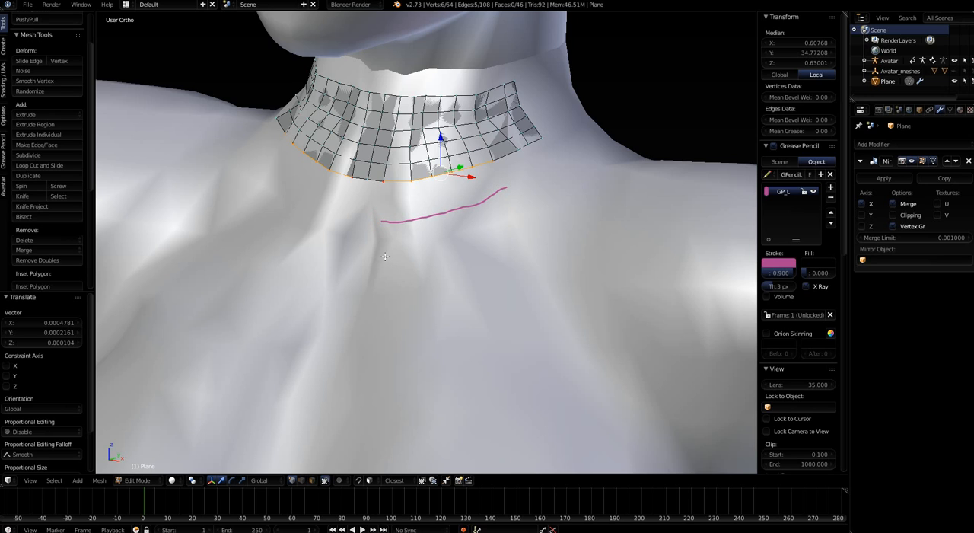
drag(386, 256, 524, 215)
drag(387, 285, 529, 241)
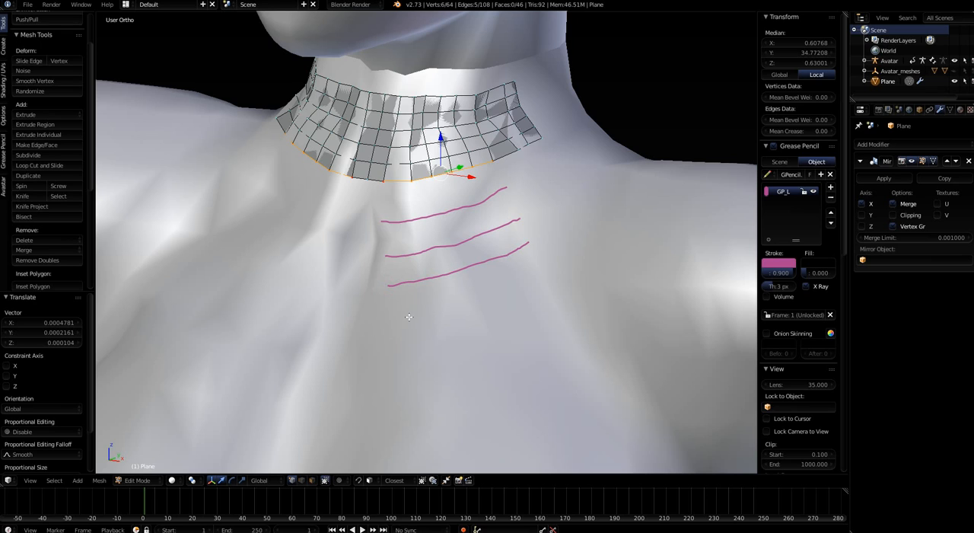
drag(389, 316, 542, 267)
drag(389, 351, 546, 303)
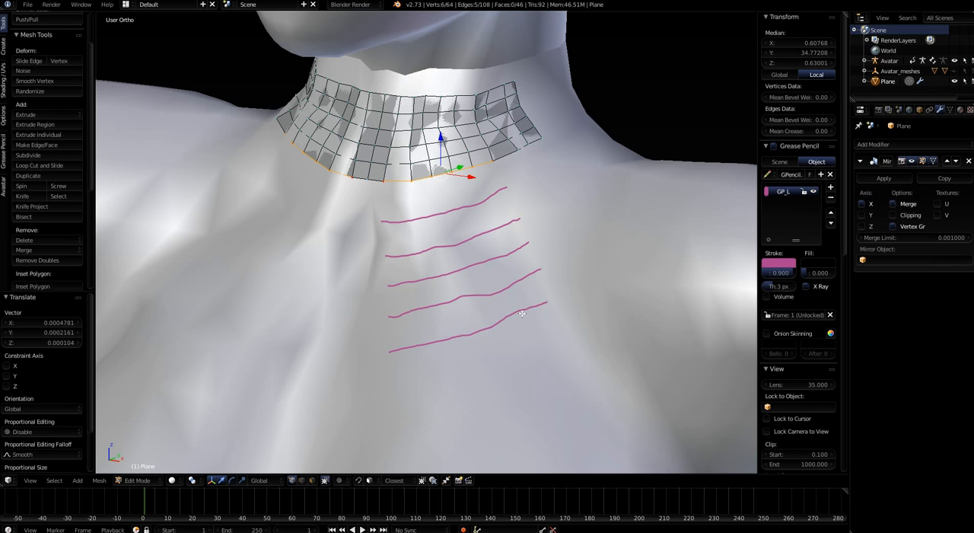
drag(395, 374, 560, 326)
Add three more grease pencil strokes below the existing ones, continuing the strip down toward the breast
shift+middle_drag(495, 340, 460, 204)
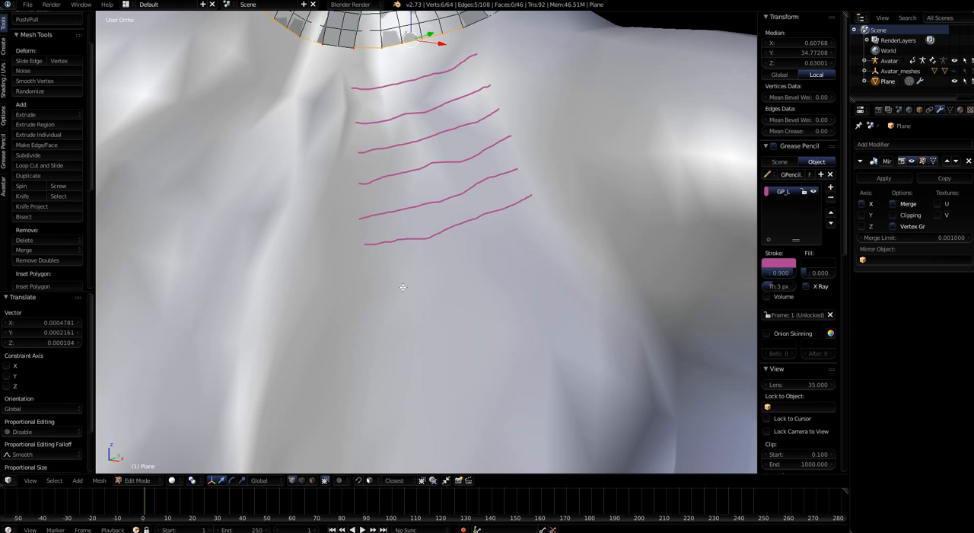
mouse_move(369, 277)
mouse_down()
mouse_move(473, 259)
mouse_move(534, 227)
mouse_up()
mouse_move(384, 320)
mouse_down()
mouse_move(510, 290)
mouse_move(554, 267)
mouse_up()
drag(398, 360, 561, 302)
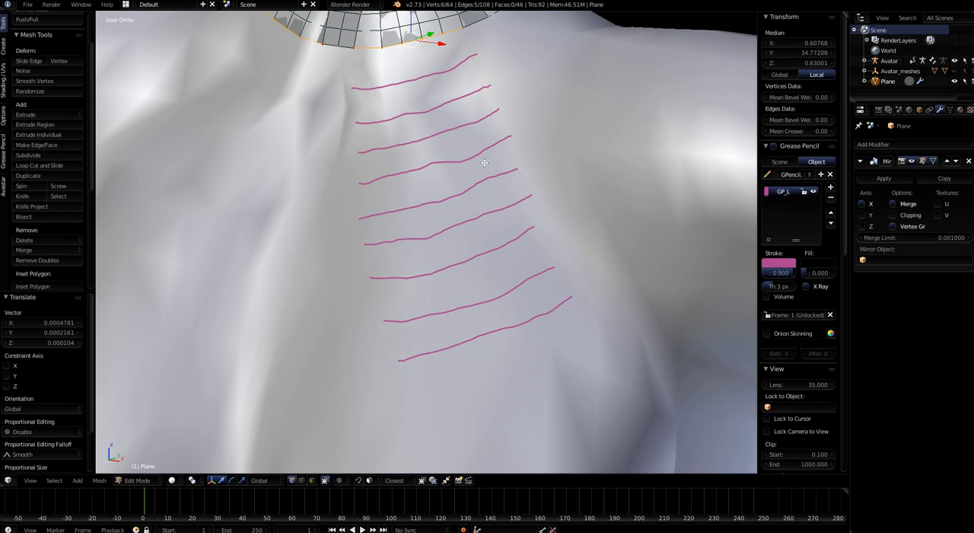
Continue the strip with five more grease pencil strokes over the upper breast, shifting gradually toward its outer side
scroll(484, 165, down, 3)
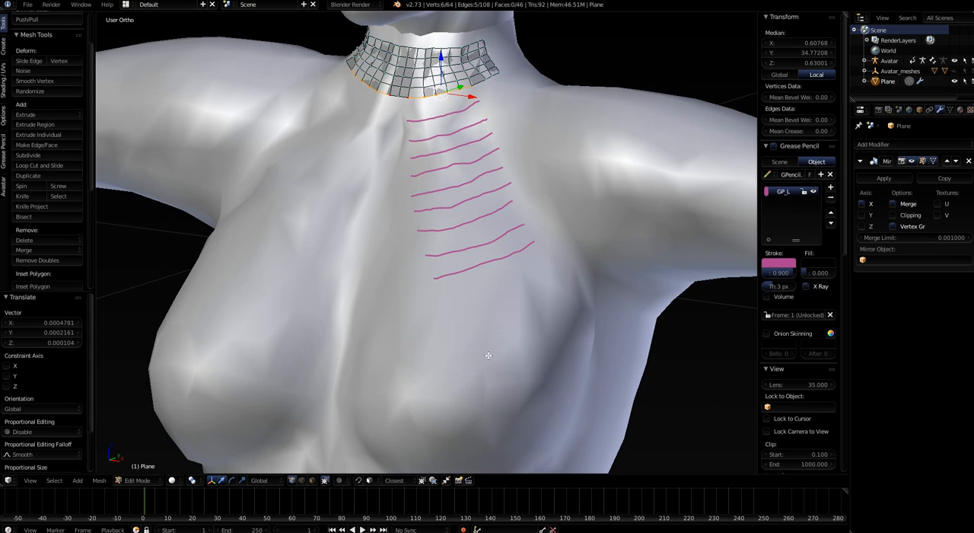
middle_drag(464, 353, 364, 271)
scroll(363, 270, up, 1)
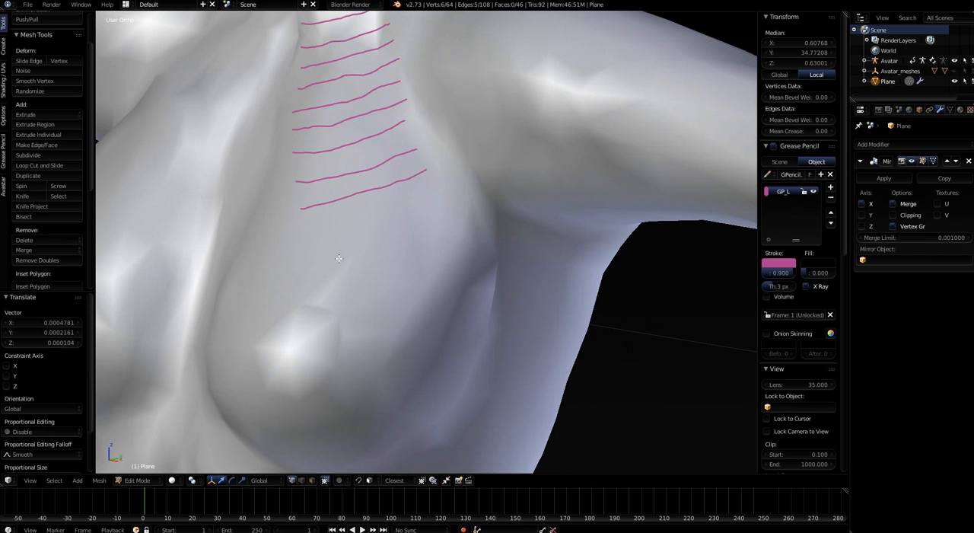
middle_drag(339, 258, 384, 279)
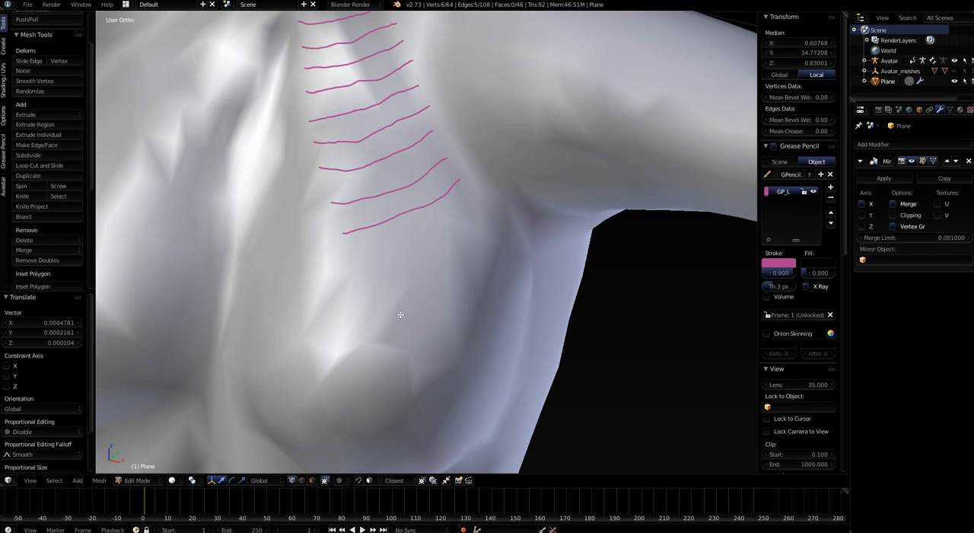
mouse_move(400, 314)
middle_down()
mouse_move(375, 300)
mouse_move(385, 286)
mouse_move(376, 292)
middle_up()
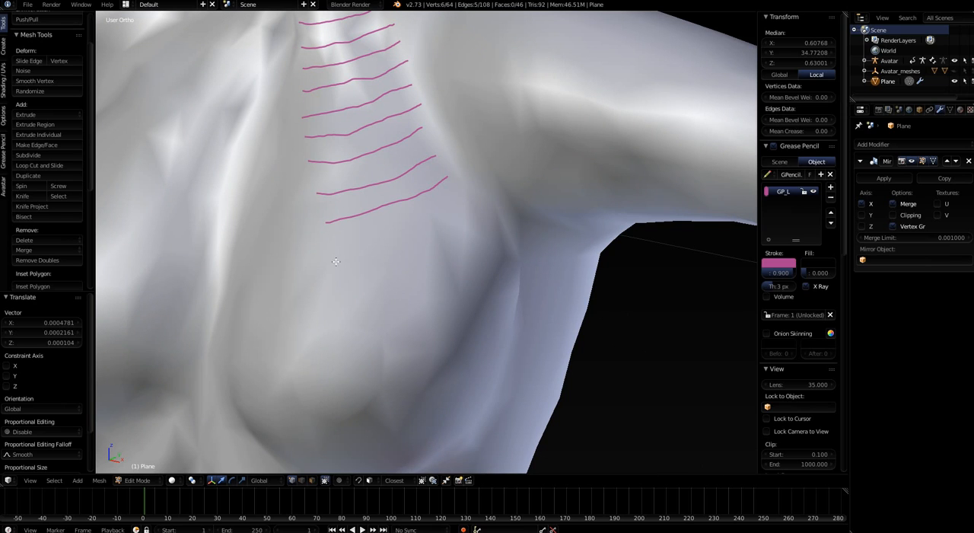
mouse_move(329, 254)
mouse_down()
mouse_move(400, 248)
mouse_move(473, 214)
mouse_up()
mouse_move(473, 220)
right_down()
mouse_move(457, 218)
mouse_move(380, 257)
mouse_move(325, 262)
right_up()
mouse_move(328, 246)
mouse_down()
mouse_move(402, 231)
mouse_move(464, 200)
mouse_up()
drag(335, 276, 472, 227)
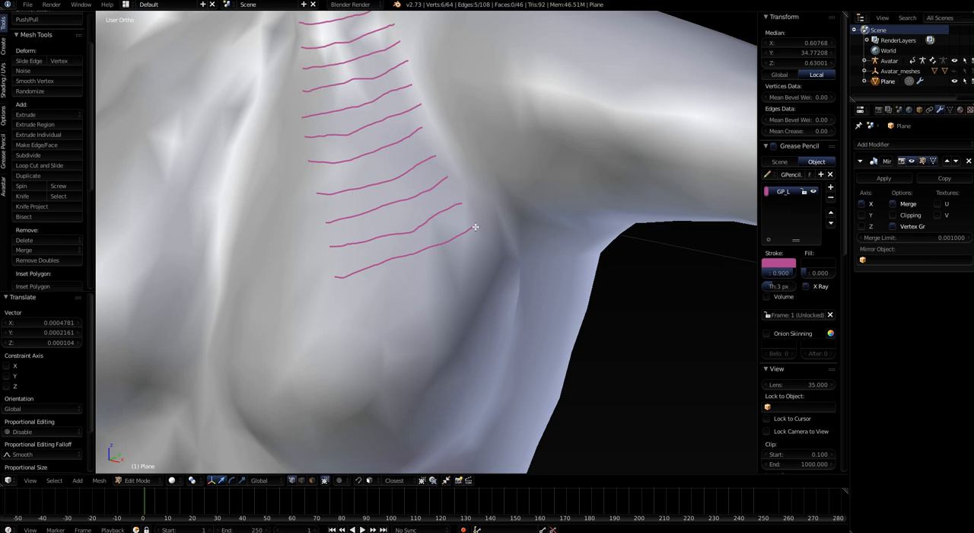
drag(338, 307, 483, 251)
drag(347, 336, 502, 272)
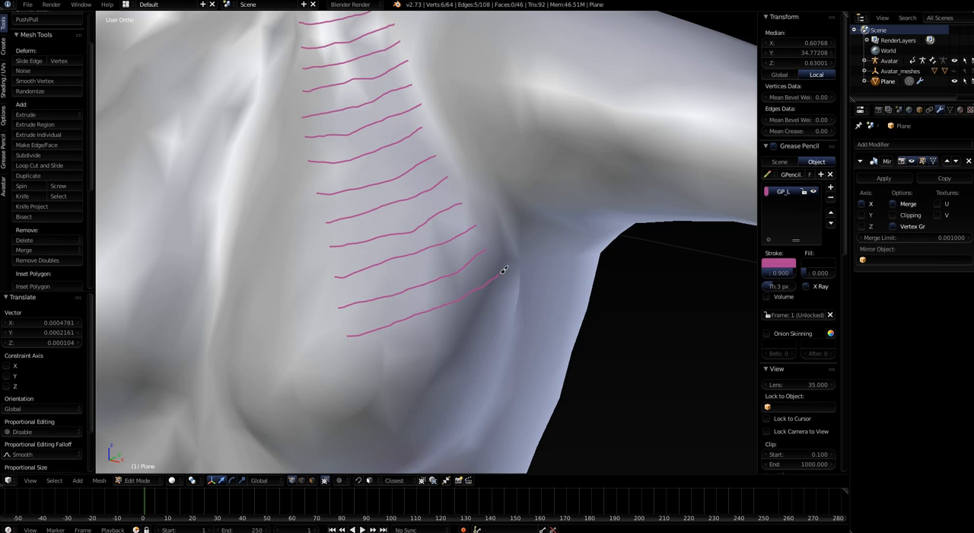
middle_drag(479, 335, 455, 331)
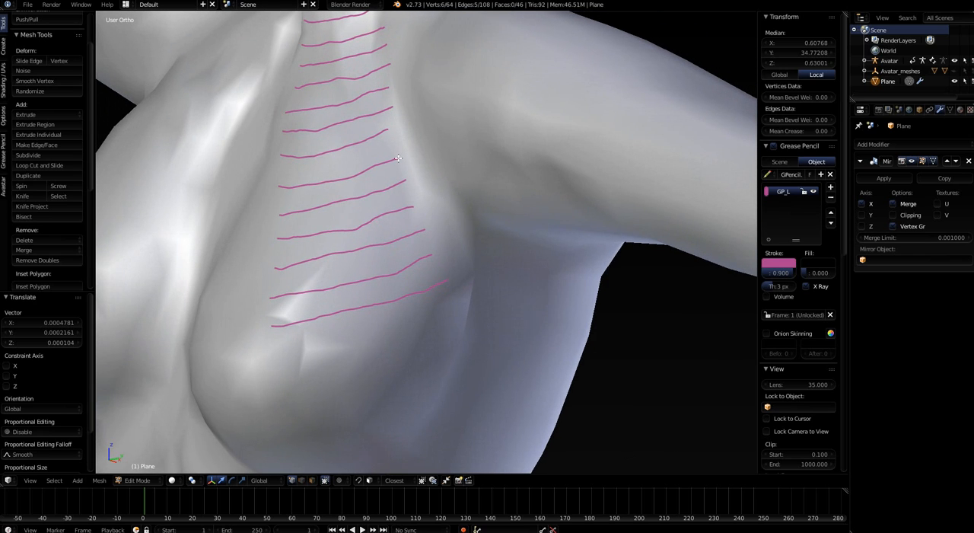
drag(272, 354, 442, 309)
Generate a Bsurfaces surface from the chest strokes, joined to the selected lower edge of the neck mesh
scroll(441, 308, down, 4)
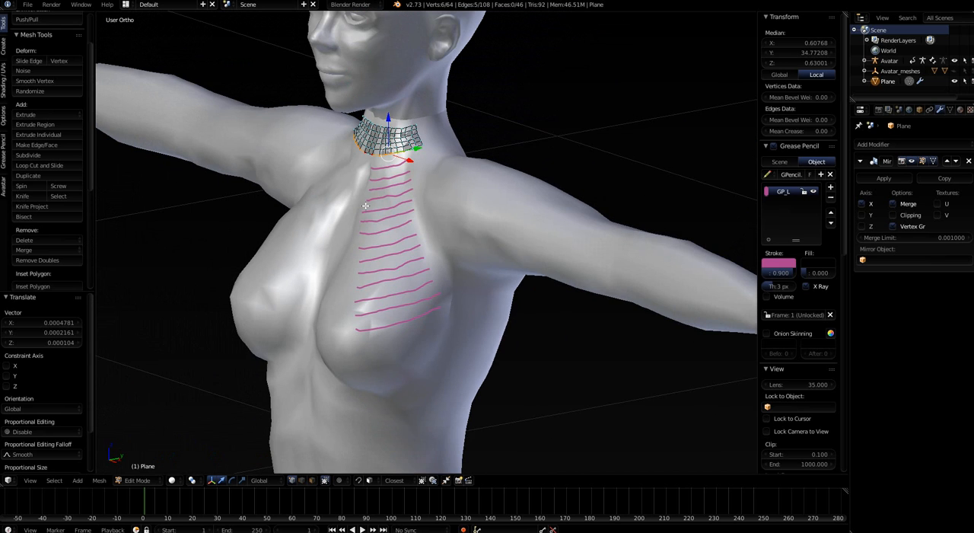
middle_drag(390, 302, 415, 270)
scroll(411, 262, up, 2)
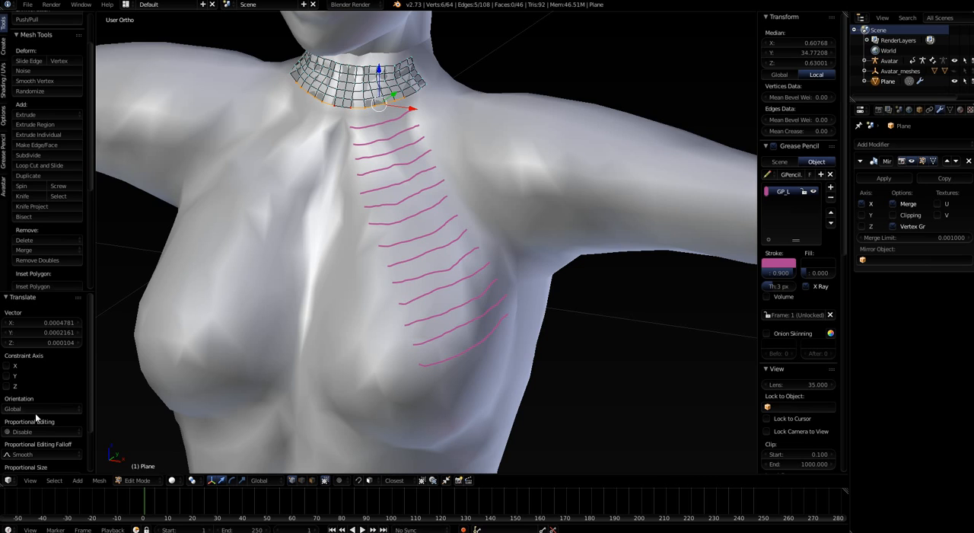
scroll(31, 338, down, 3)
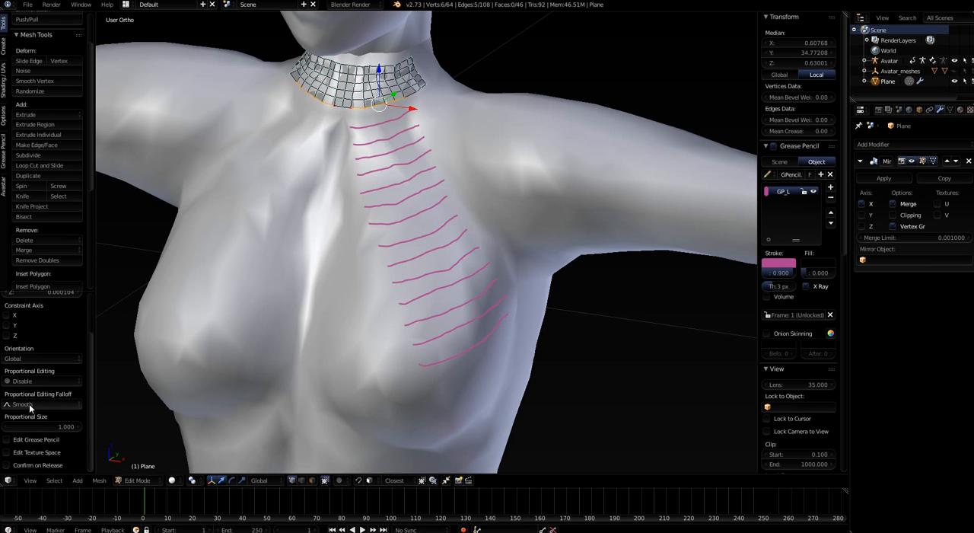
click(4, 20)
scroll(17, 274, down, 2)
scroll(45, 251, down, 10)
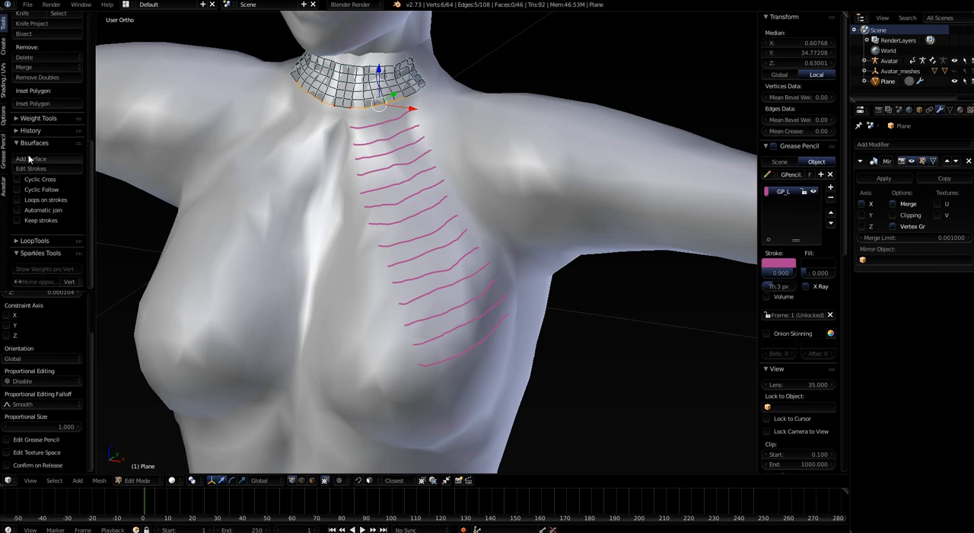
click(29, 160)
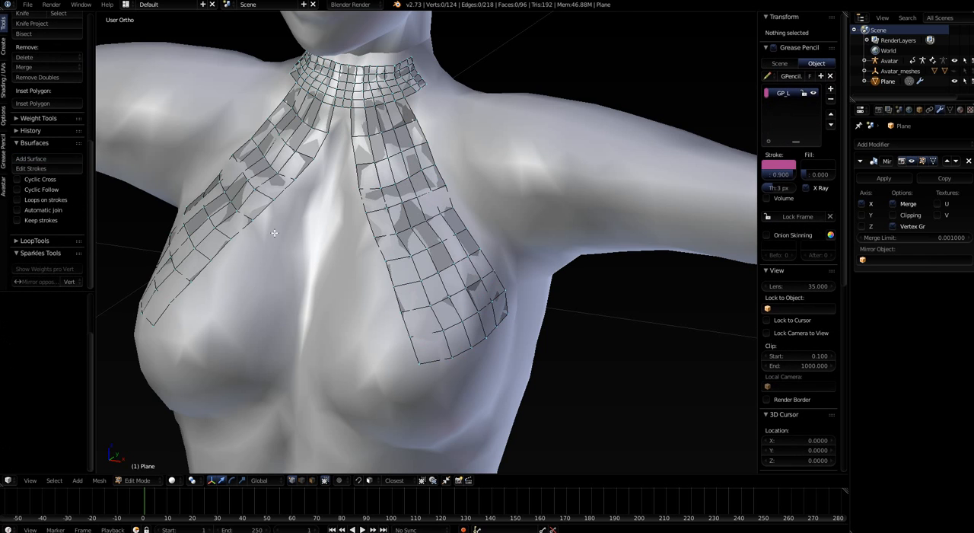
Examine the new mirrored chest strips from several angles and up close where they meet the neck mesh
middle_drag(312, 282, 277, 128)
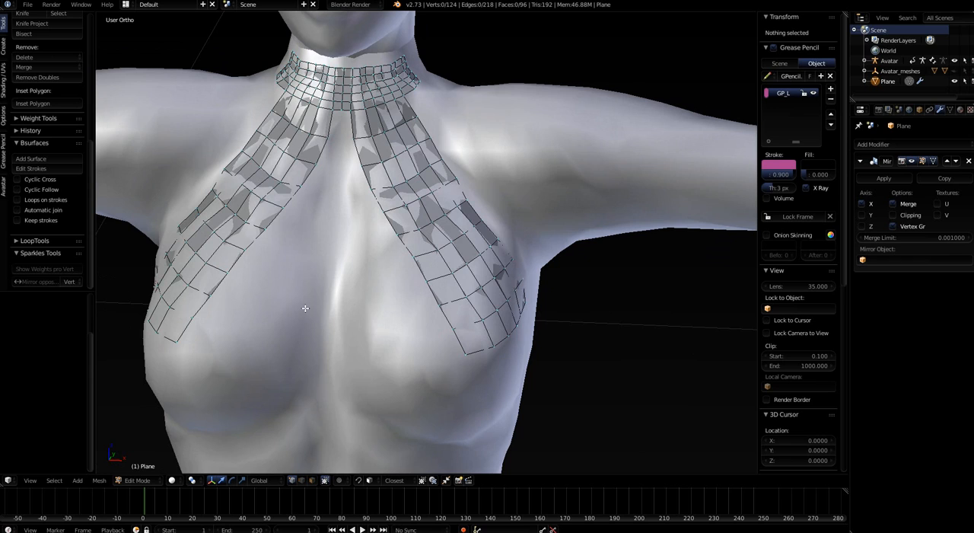
middle_drag(305, 308, 285, 333)
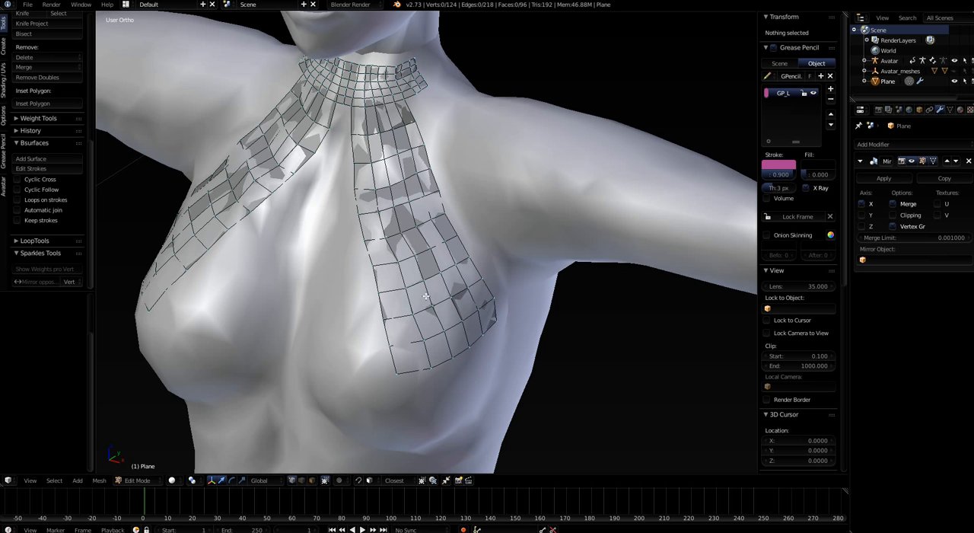
middle_drag(427, 329, 324, 293)
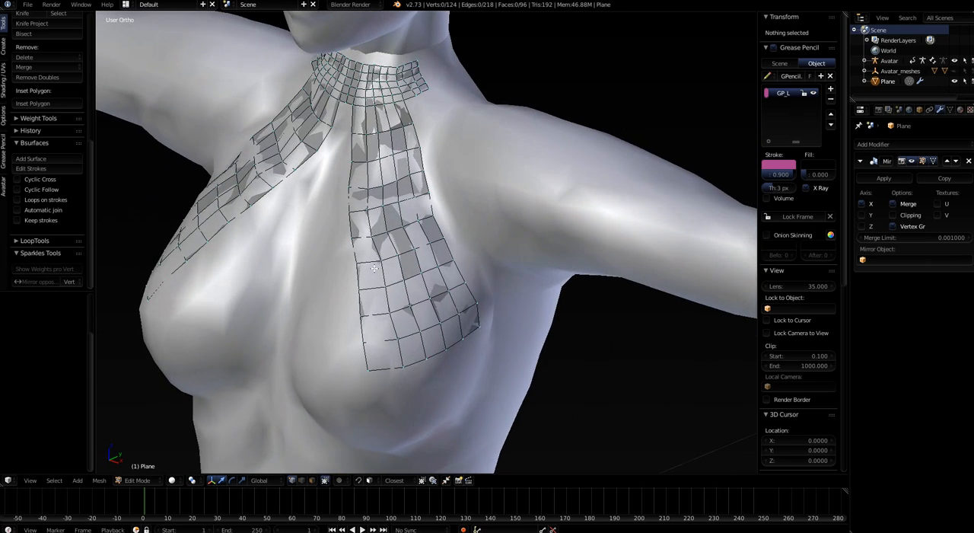
scroll(404, 118, up, 3)
middle_drag(364, 134, 354, 95)
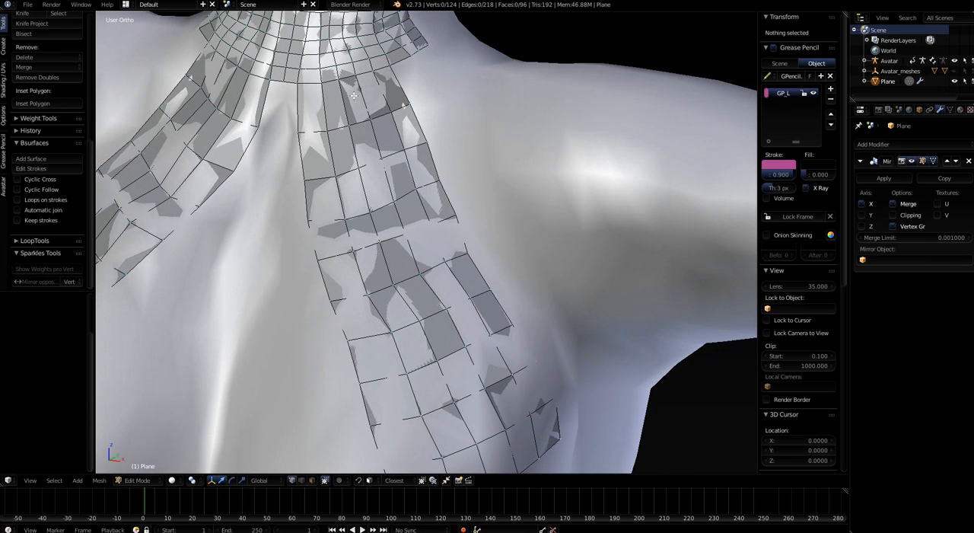
Expose the Bsurfaces add surface settings and set the chest strip's Follow count to 18
middle_drag(377, 177, 179, 241)
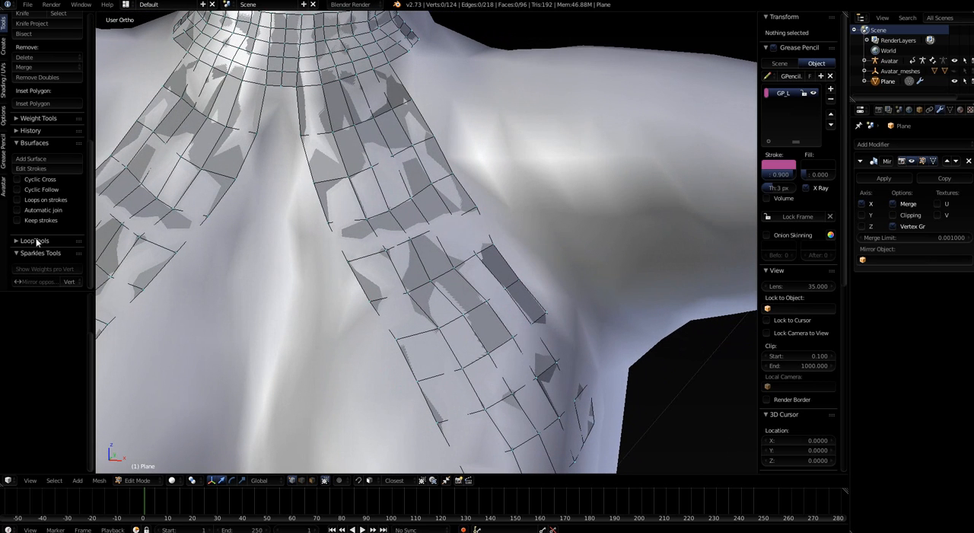
scroll(37, 237, up, 4)
scroll(39, 229, down, 3)
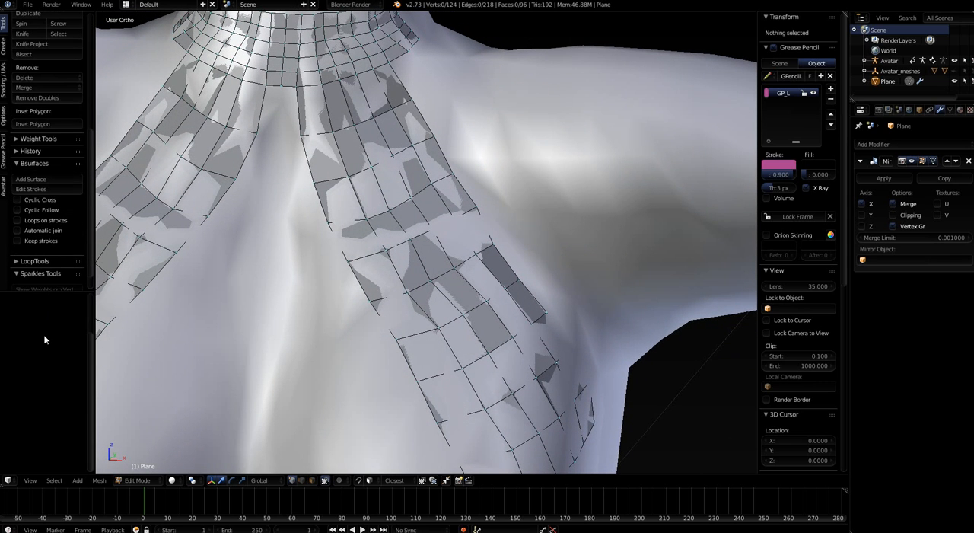
scroll(408, 243, down, 4)
mouse_move(407, 263)
middle_down()
mouse_move(376, 274)
mouse_move(406, 267)
middle_up()
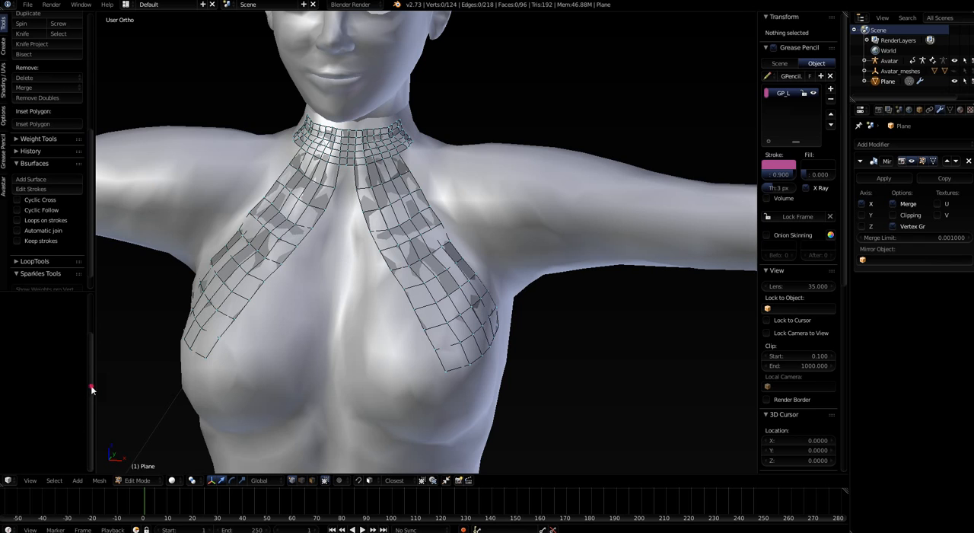
drag(91, 388, 85, 312)
click(86, 312)
click(86, 312)
click(86, 312)
middle_drag(500, 208, 460, 218)
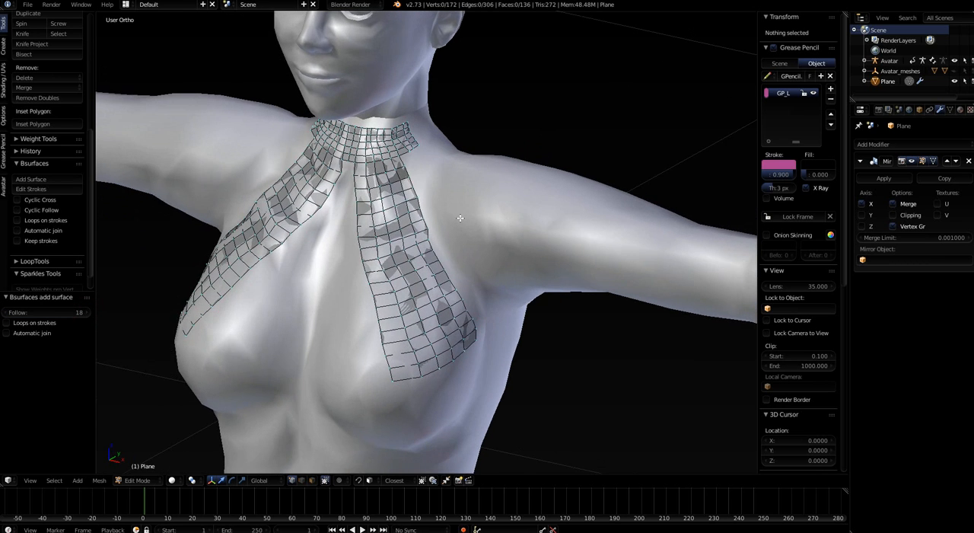
Temporarily display the garment mesh in X-Ray to check the chest strips over the avatar, and switch X-Ray off again
scroll(422, 195, up, 3)
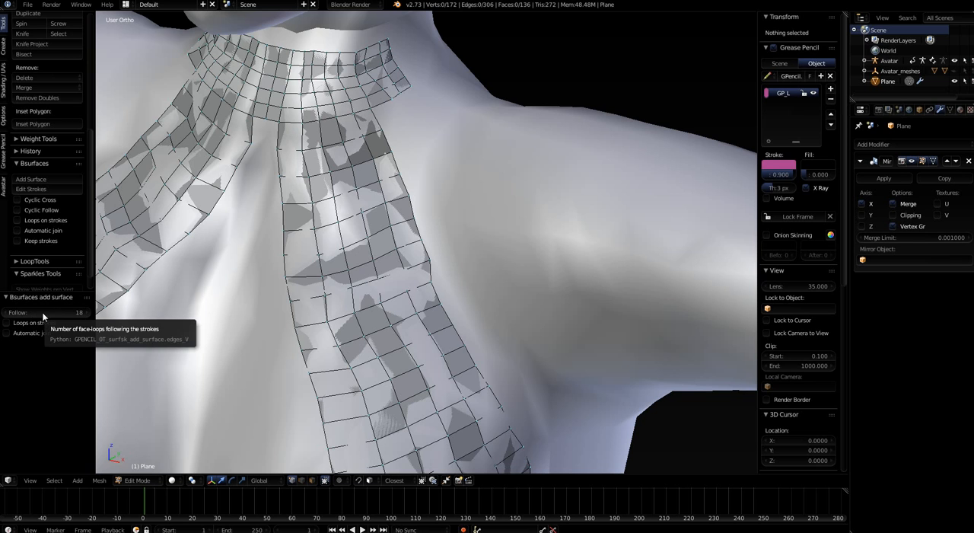
scroll(132, 316, down, 4)
middle_drag(212, 353, 452, 306)
scroll(257, 334, up, 2)
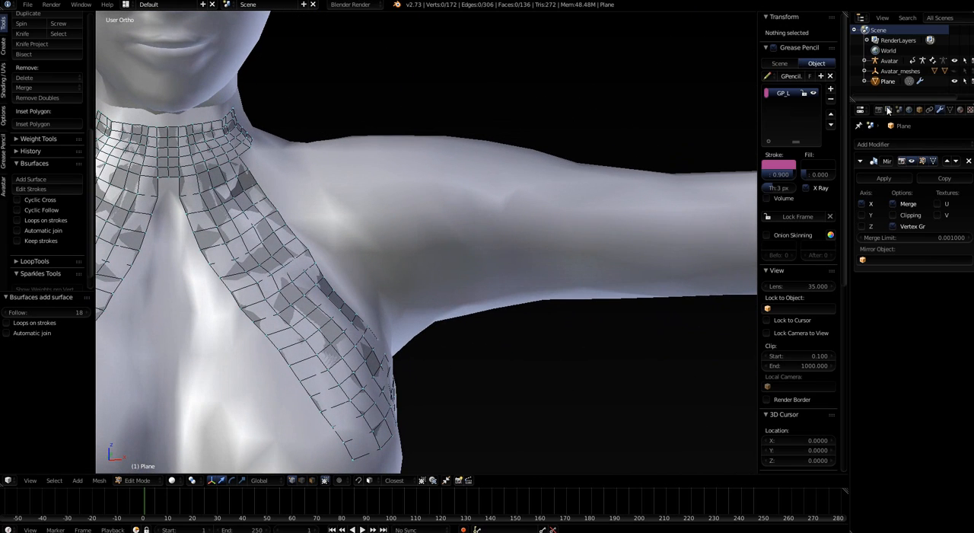
click(918, 109)
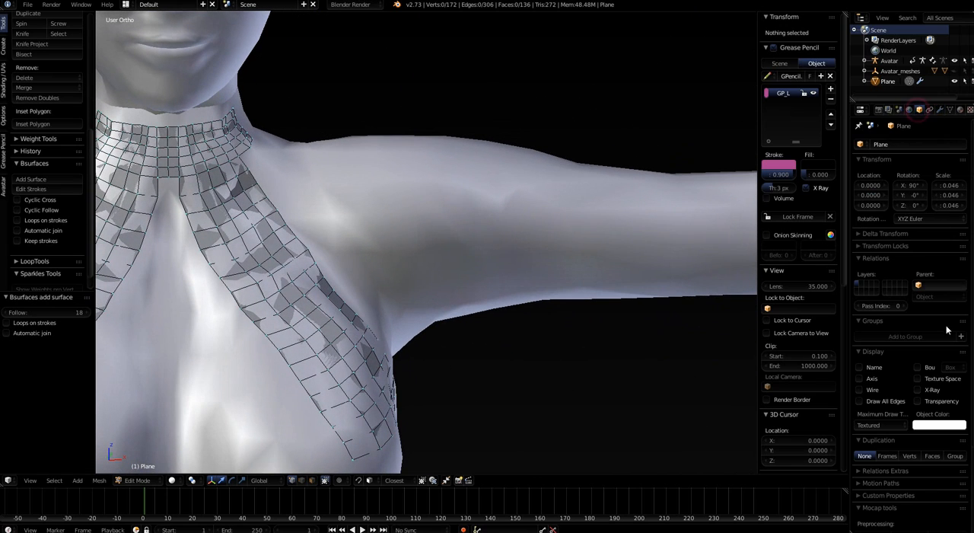
click(918, 391)
scroll(532, 382, down, 3)
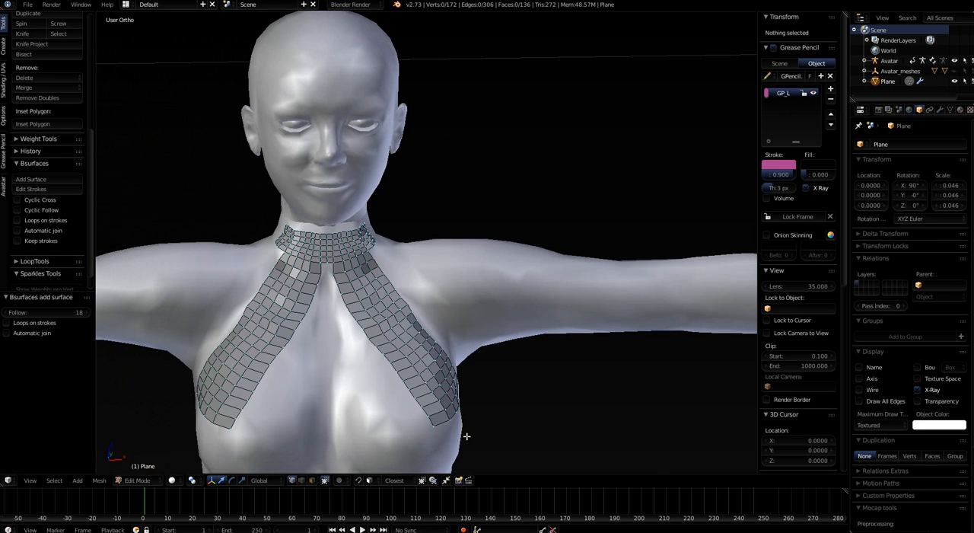
mouse_move(467, 435)
middle_down()
mouse_move(455, 433)
mouse_move(463, 347)
mouse_move(363, 392)
mouse_move(456, 396)
mouse_move(366, 367)
mouse_move(426, 387)
mouse_move(422, 399)
mouse_move(489, 358)
mouse_move(457, 396)
mouse_move(568, 404)
middle_up()
click(917, 390)
scroll(444, 400, up, 2)
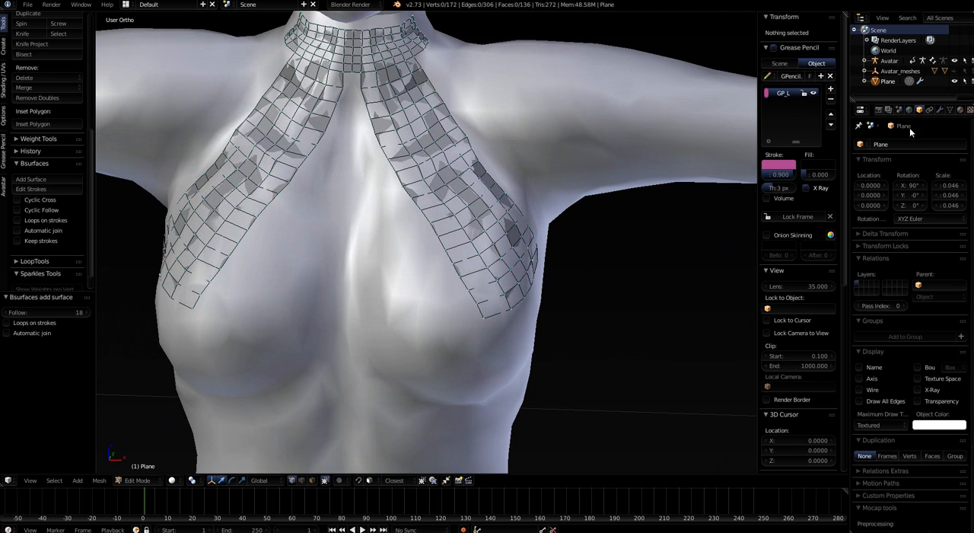
click(940, 110)
Select five consecutive edges along the inner border of the chest strip on the avatar's left side
middle_drag(439, 323, 450, 289)
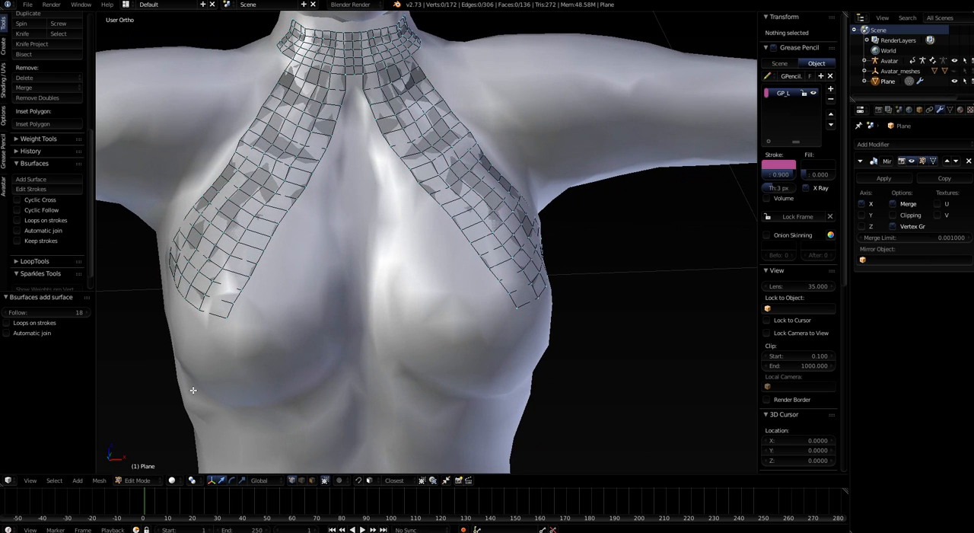
middle_drag(358, 391, 377, 291)
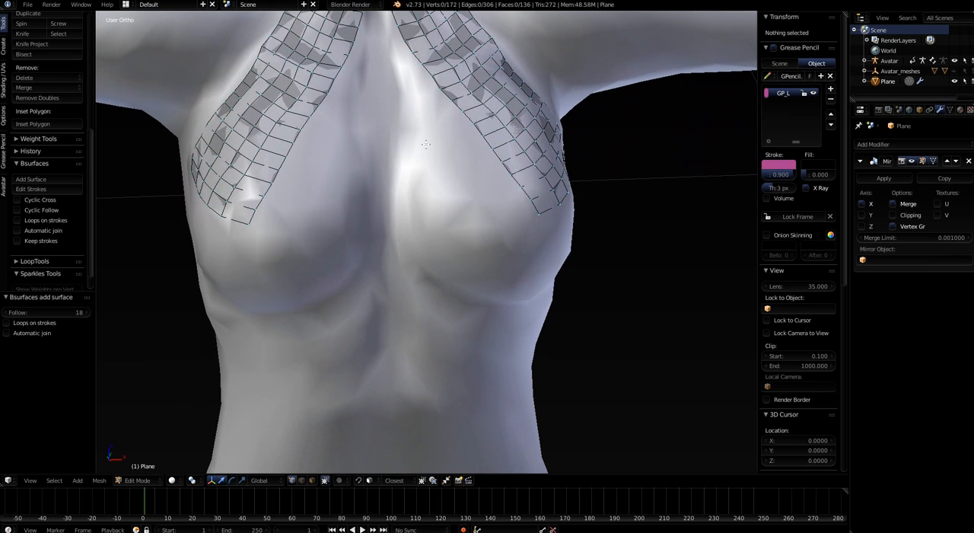
right_click(435, 77)
shift+right_click(443, 89)
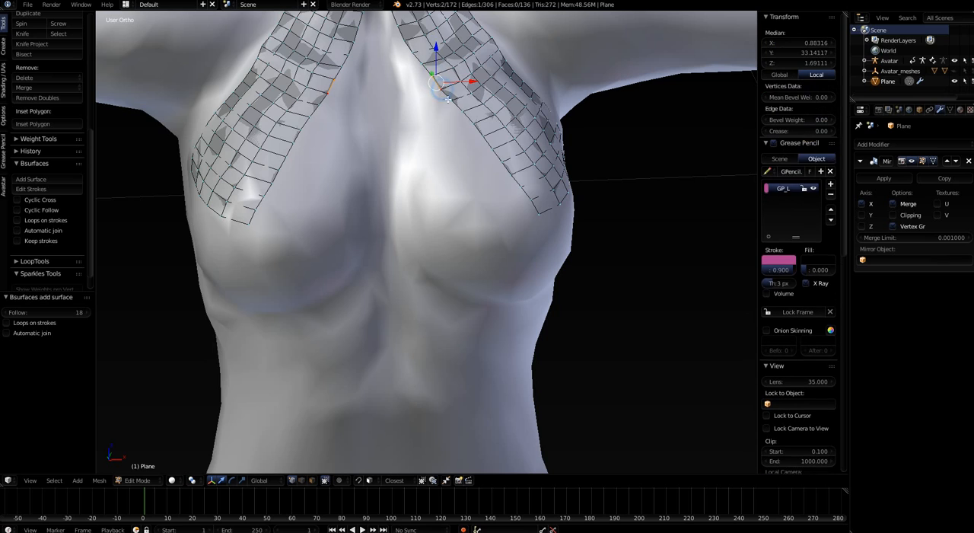
shift+right_click(451, 100)
shift+right_click(460, 112)
shift+right_click(471, 124)
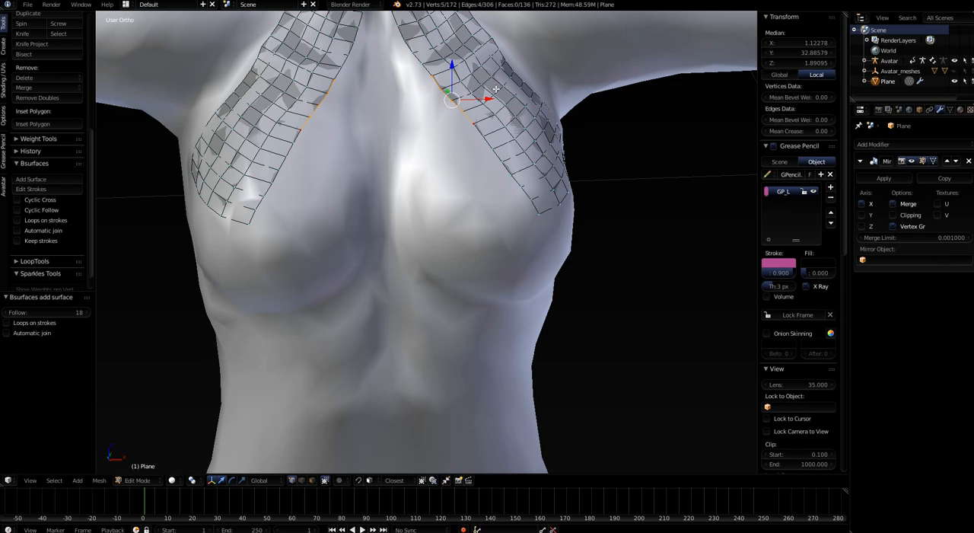
shift+right_click(482, 136)
Draw five diagonal grease pencil strokes parallel to the selected edges, leading down across the sternum toward the opposite breast
middle_drag(443, 200, 302, 105)
middle_drag(504, 106, 387, 148)
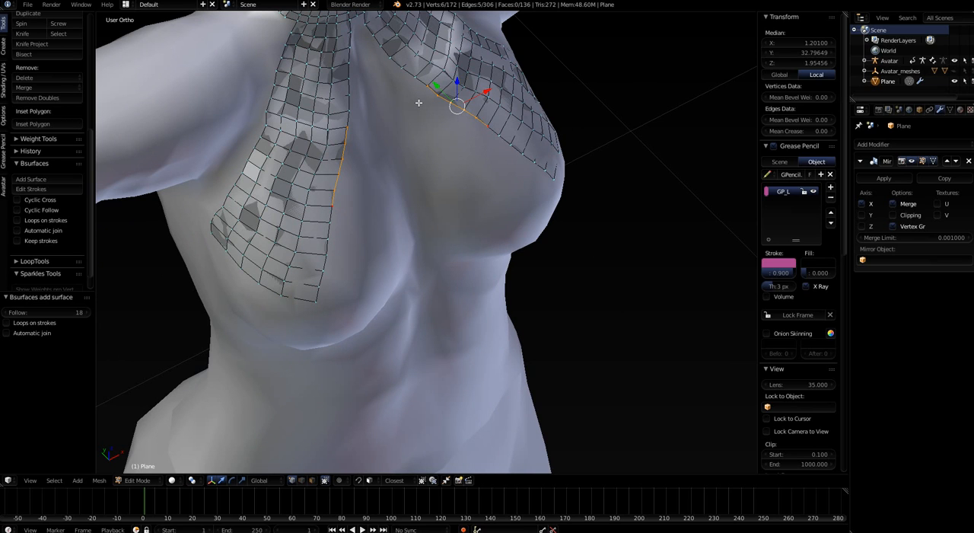
drag(415, 100, 485, 146)
mouse_move(483, 218)
middle_down()
mouse_move(407, 176)
mouse_move(416, 129)
middle_up()
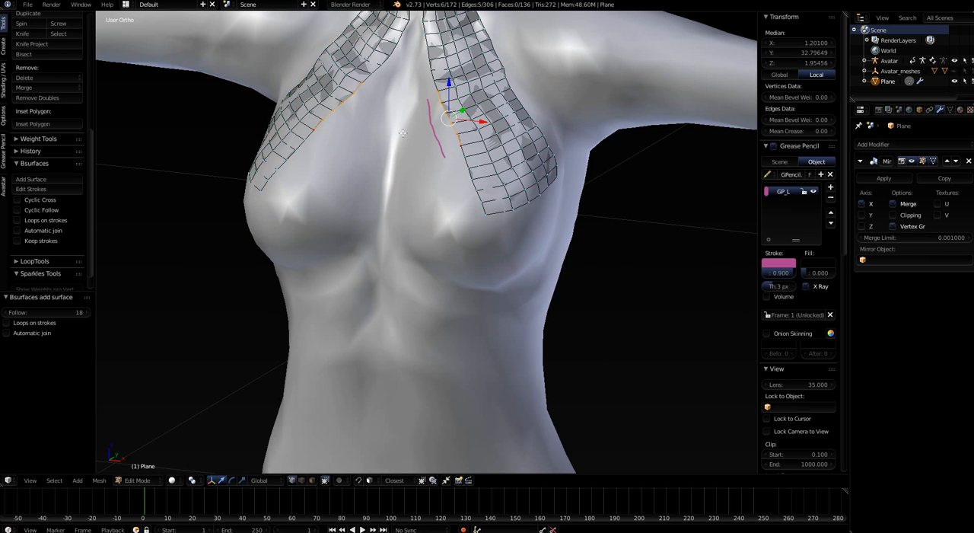
mouse_move(421, 184)
middle_down()
mouse_move(427, 195)
mouse_move(438, 187)
mouse_move(427, 166)
middle_up()
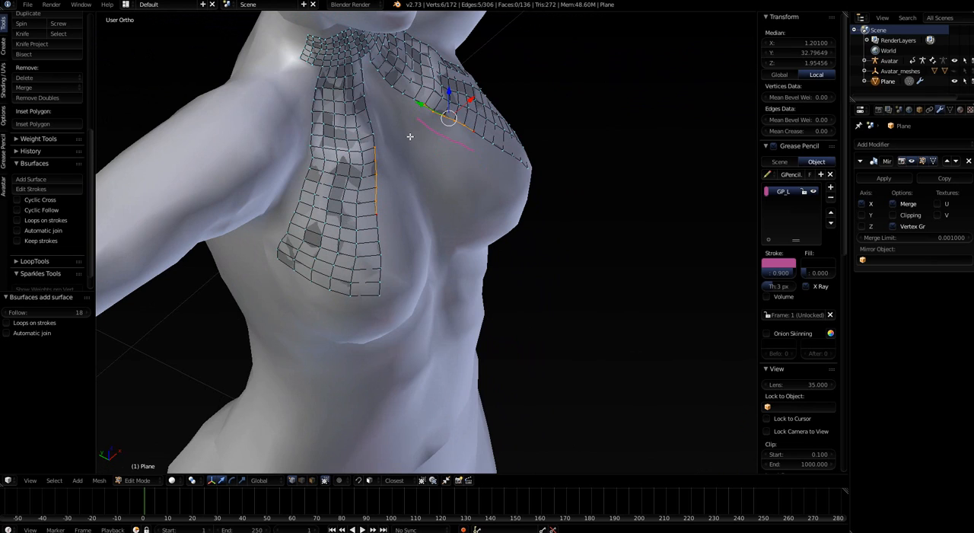
mouse_move(418, 134)
mouse_down()
mouse_move(473, 171)
mouse_move(443, 183)
mouse_move(477, 209)
mouse_up()
mouse_move(478, 243)
middle_down()
mouse_move(416, 274)
mouse_move(418, 326)
mouse_move(410, 216)
middle_up()
drag(390, 172, 434, 229)
mouse_move(434, 229)
middle_down()
mouse_move(406, 270)
mouse_move(380, 211)
middle_up()
drag(361, 169, 411, 242)
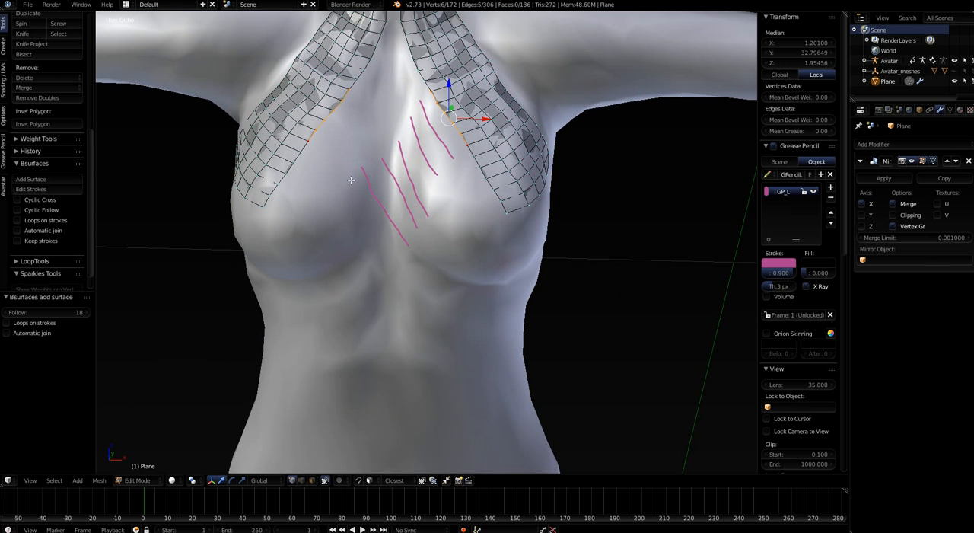
Continue the band with six more grease pencil strokes across the underside of the opposite breast to its outer side
drag(351, 180, 398, 266)
mouse_move(395, 290)
middle_down()
mouse_move(343, 284)
mouse_move(330, 182)
middle_up()
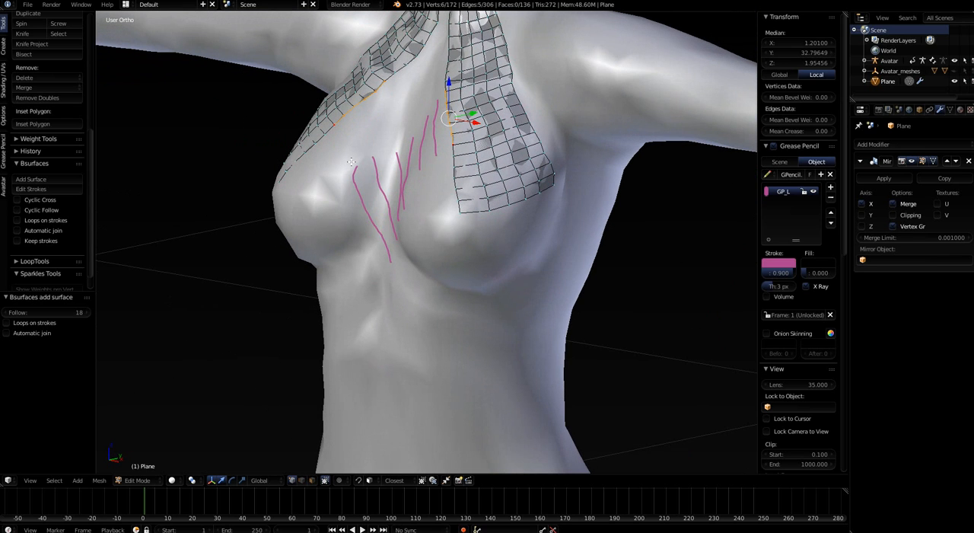
mouse_move(349, 161)
right_down()
mouse_move(359, 220)
mouse_move(382, 261)
mouse_move(361, 214)
right_up()
drag(352, 161, 385, 256)
drag(336, 169, 369, 260)
middle_drag(362, 306, 372, 258)
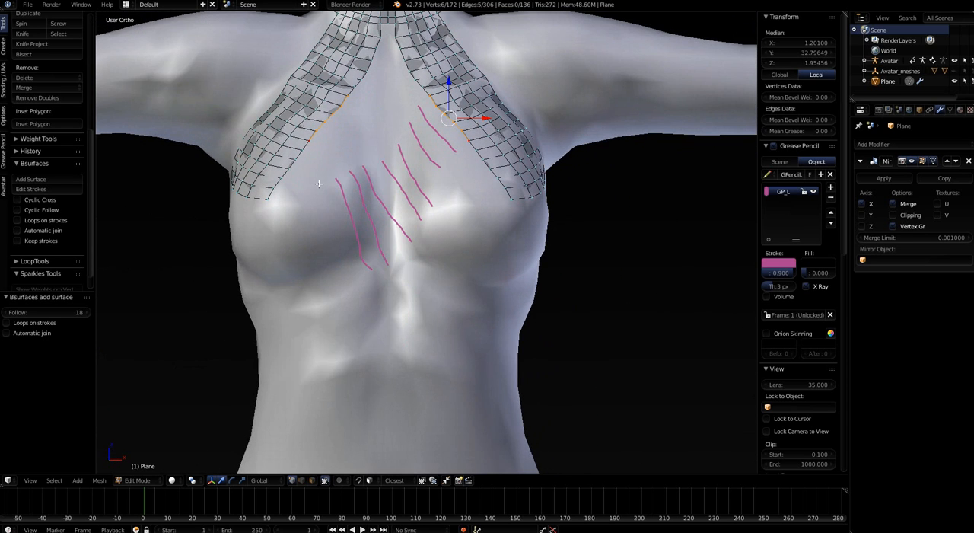
drag(321, 184, 357, 280)
drag(303, 187, 333, 293)
drag(280, 201, 310, 298)
drag(268, 202, 289, 312)
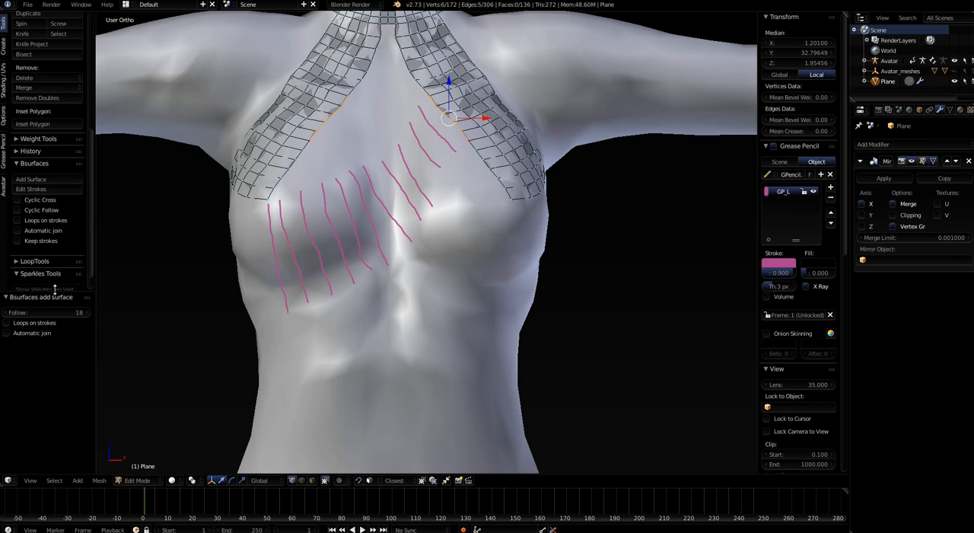
Generate a Bsurfaces surface from the eleven strokes and the selected strip edges, and inspect where the mirrored bands cross at the sternum
click(29, 179)
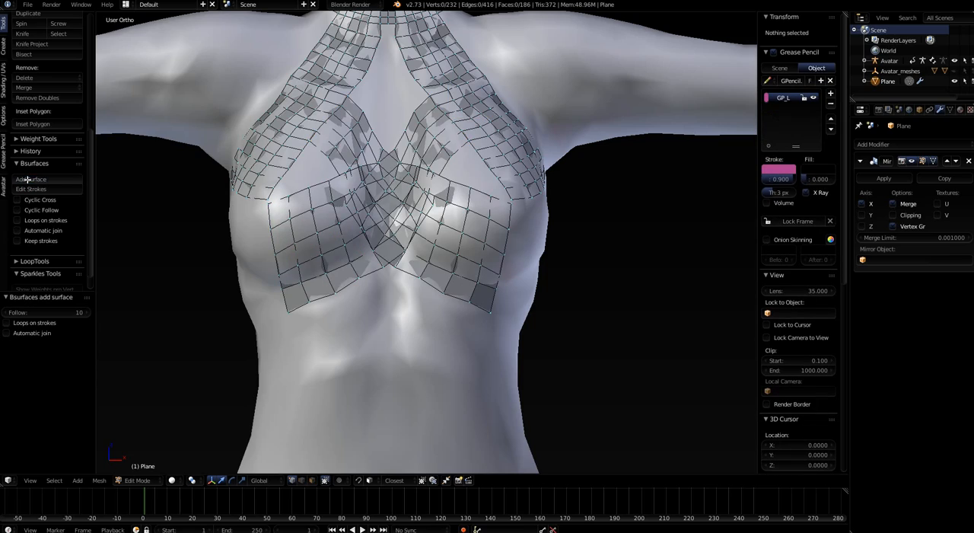
middle_drag(304, 310, 432, 111)
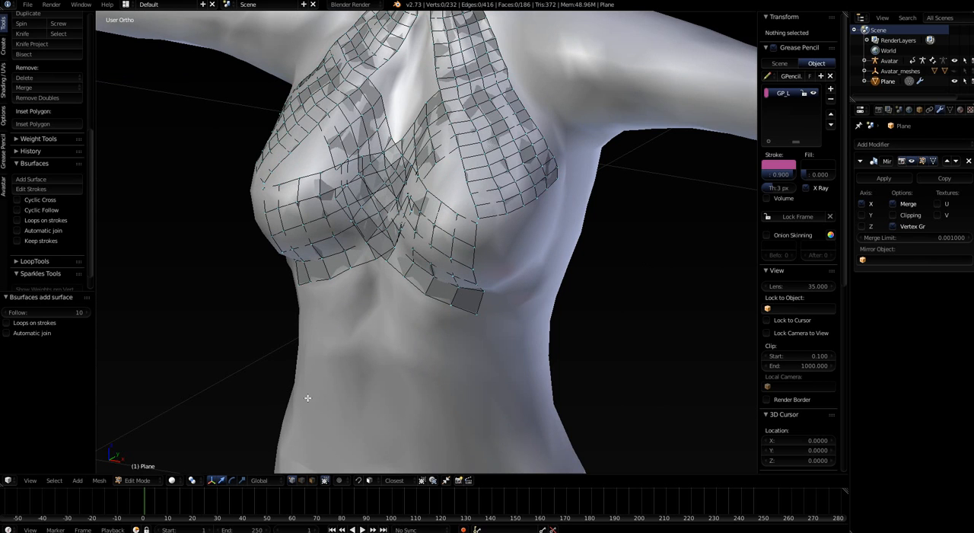
middle_drag(308, 397, 345, 224)
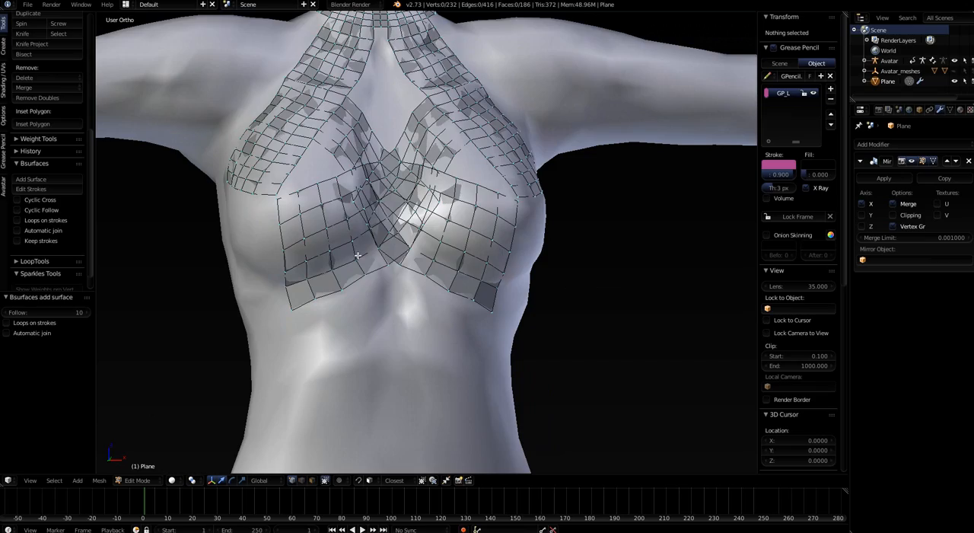
middle_drag(358, 256, 351, 294)
scroll(428, 254, up, 3)
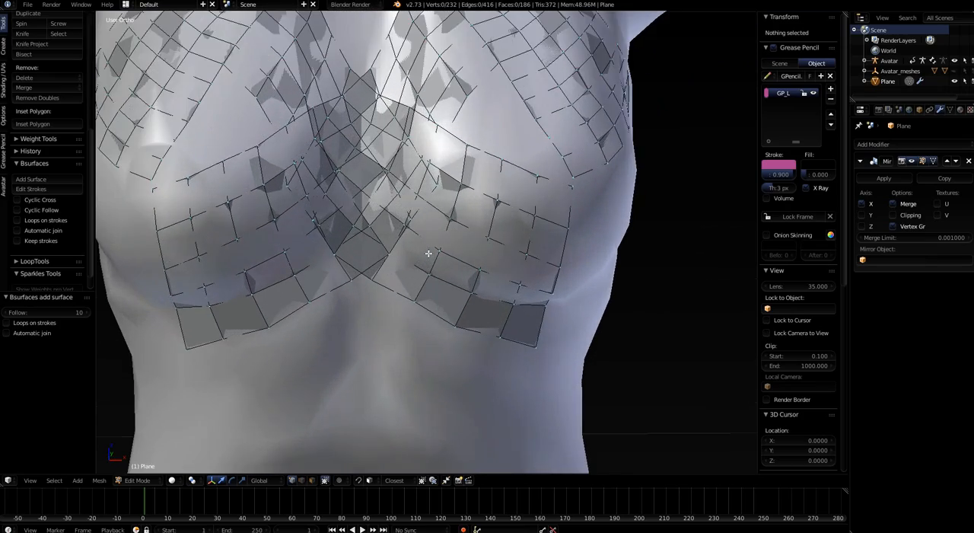
mouse_move(411, 295)
middle_down()
mouse_move(374, 322)
mouse_move(415, 307)
mouse_move(396, 324)
mouse_move(401, 300)
middle_up()
scroll(421, 161, up, 5)
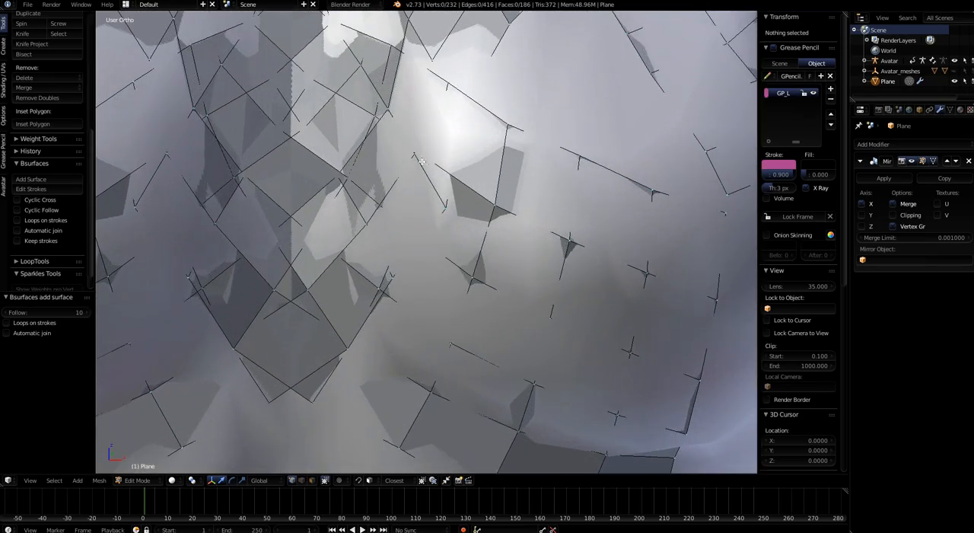
scroll(422, 162, down, 5)
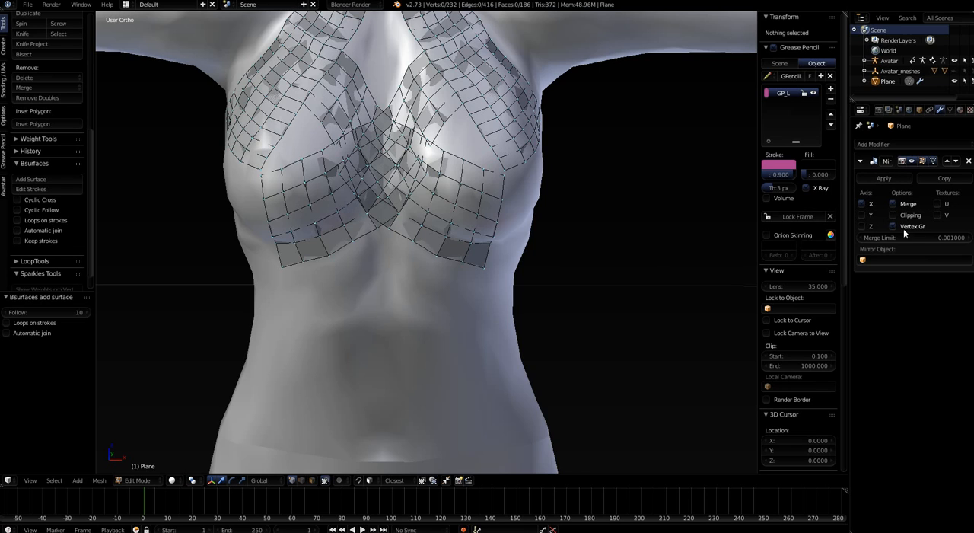
Turn on X-Ray display for the garment mesh and inspect where the mirrored bands cross at the sternum
click(919, 110)
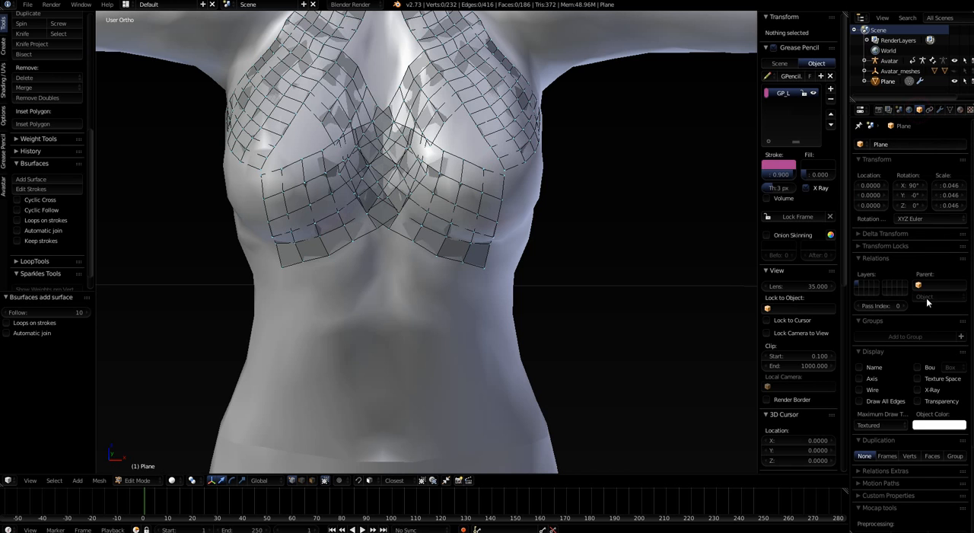
click(919, 390)
mouse_move(467, 354)
middle_down()
mouse_move(414, 335)
mouse_move(398, 341)
mouse_move(405, 135)
middle_up()
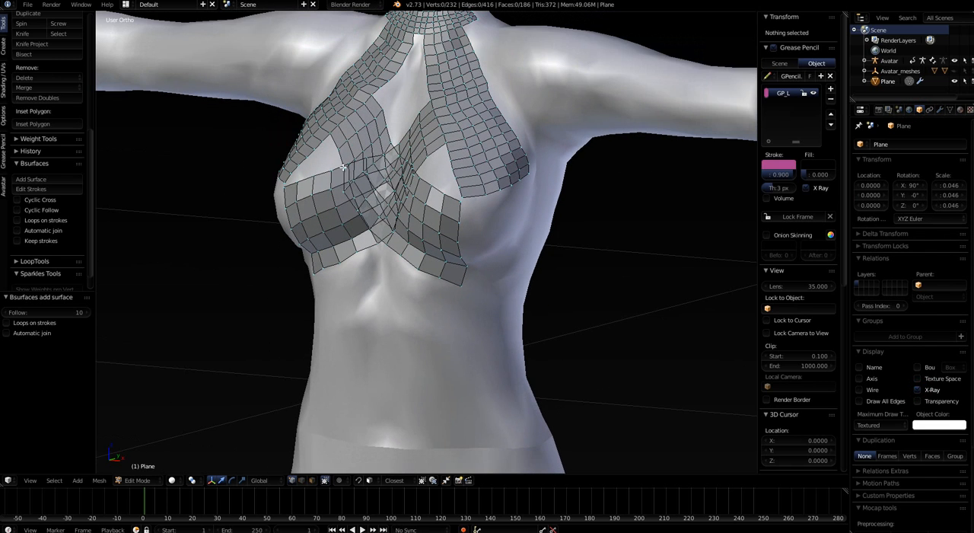
middle_drag(375, 196, 416, 204)
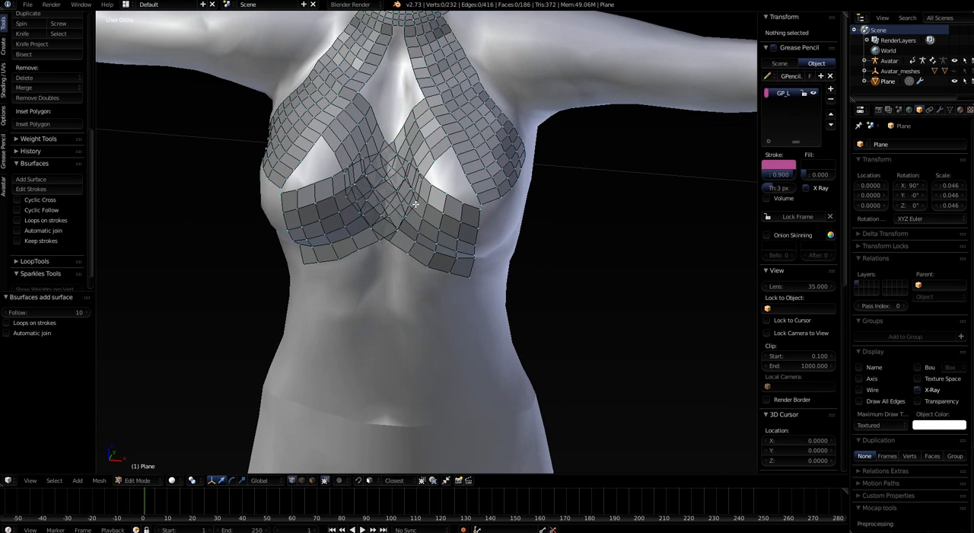
middle_drag(411, 156, 419, 137)
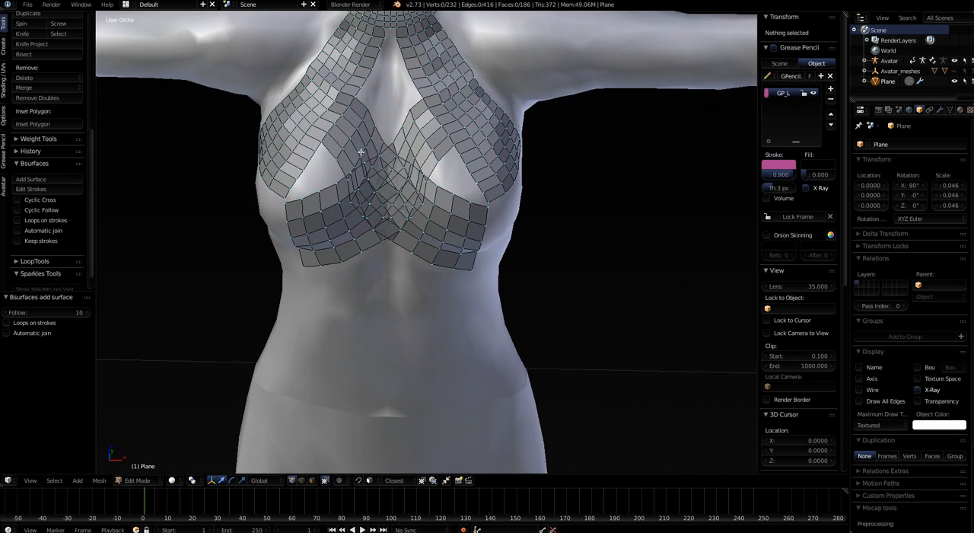
Try to shift an edge loop of the overlapping band at the sternum along the X axis, and undo the move
scroll(402, 194, up, 2)
middle_drag(380, 264, 356, 252)
right_click(379, 229)
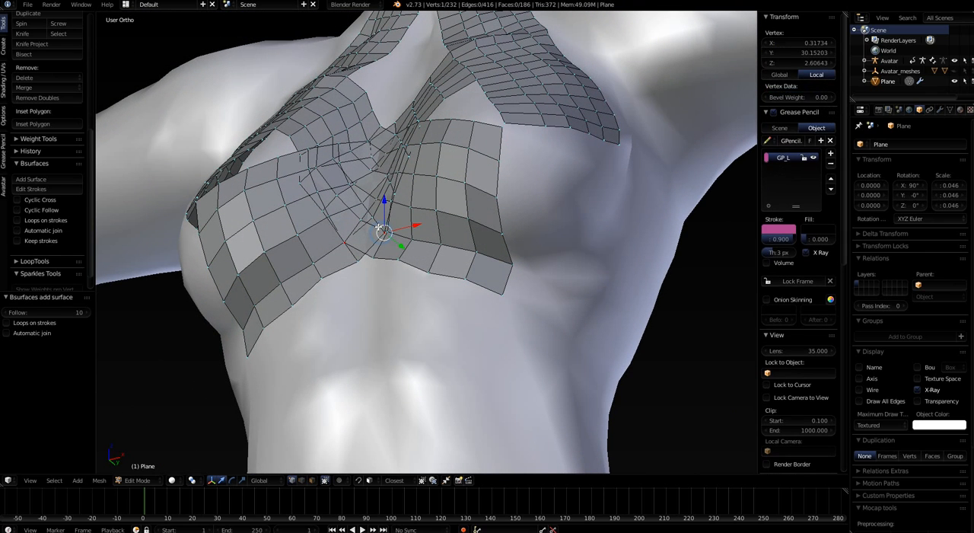
key(l)
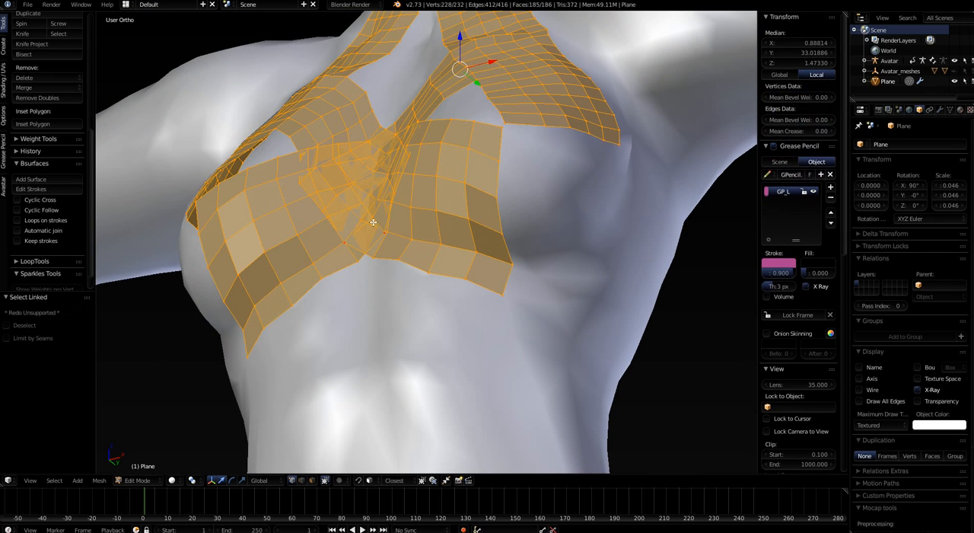
right_click(381, 229)
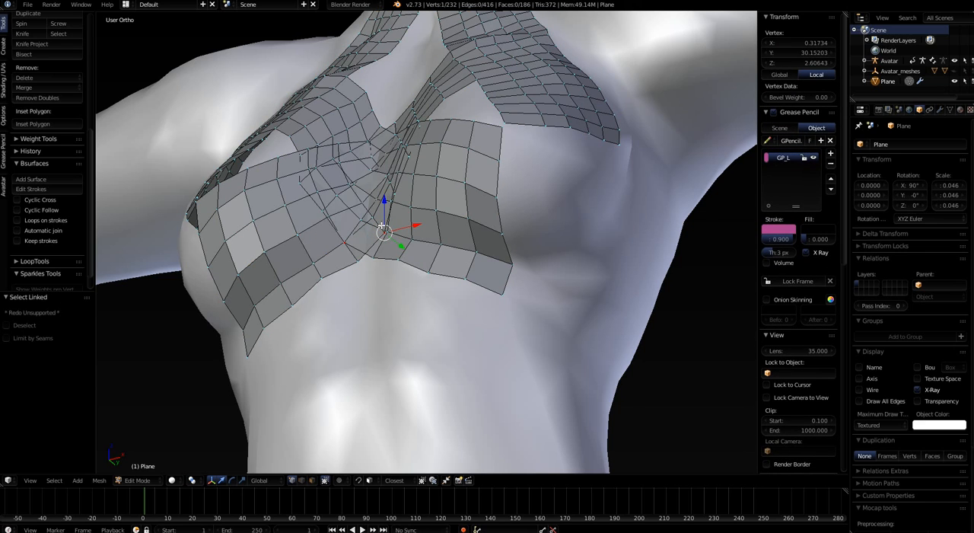
alt+right_click(381, 226)
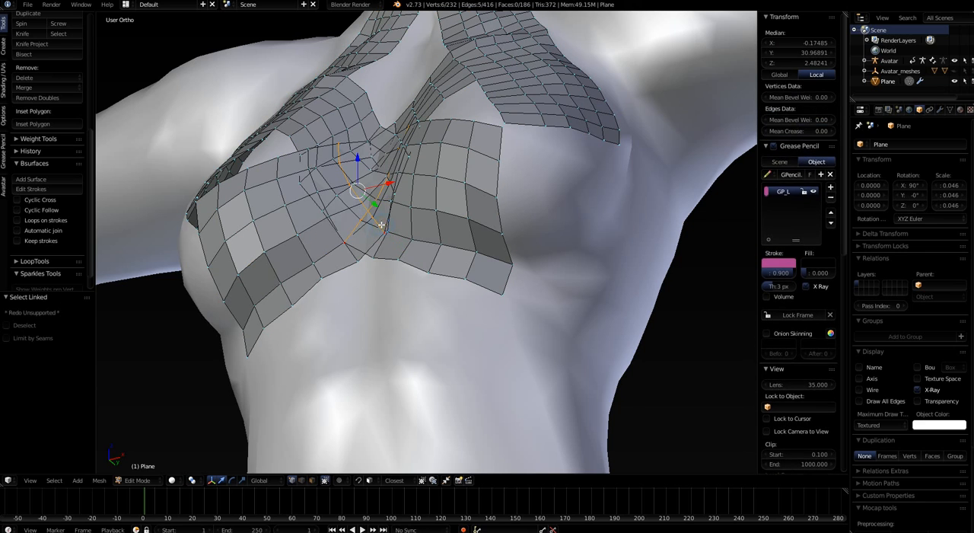
key(g)
key(x)
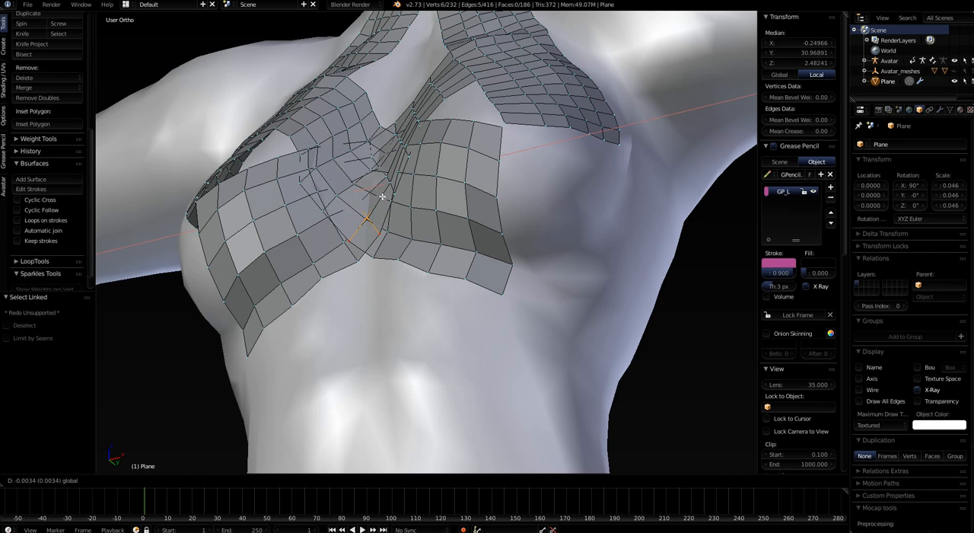
click(382, 196)
key(ctrl+z)
Select the edge loop at the bands' outer end, apply the garment's Mirror modifier and resume editing the mesh
middle_drag(382, 196, 457, 258)
alt+click(533, 257)
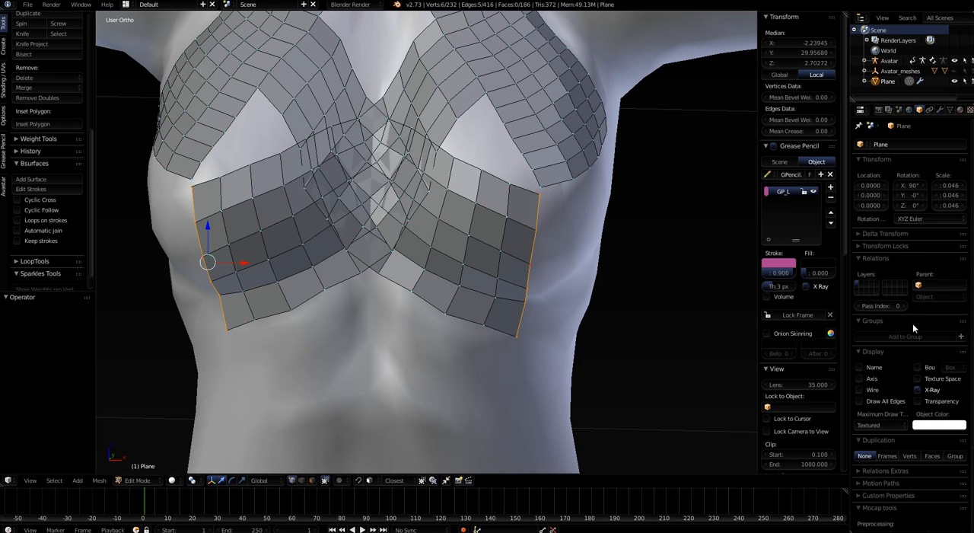
click(938, 110)
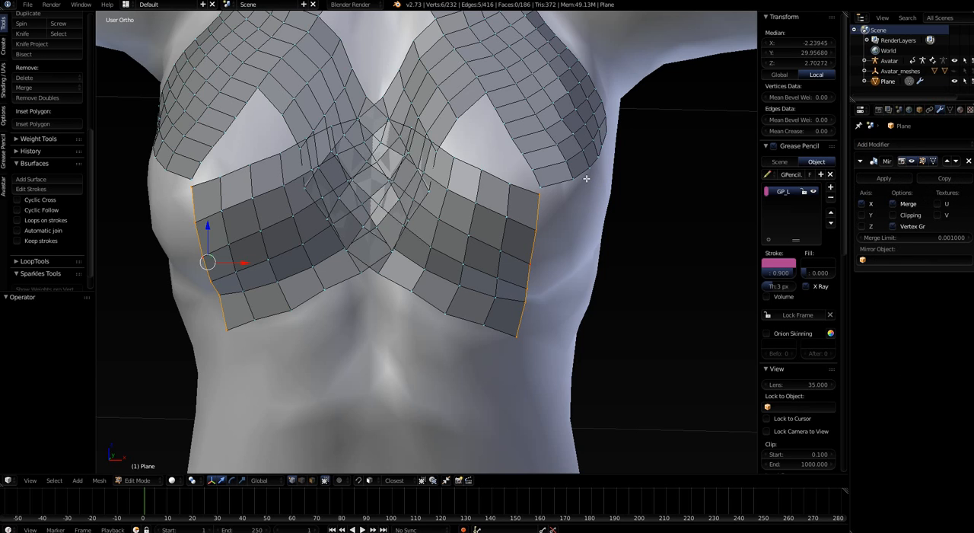
key(Tab)
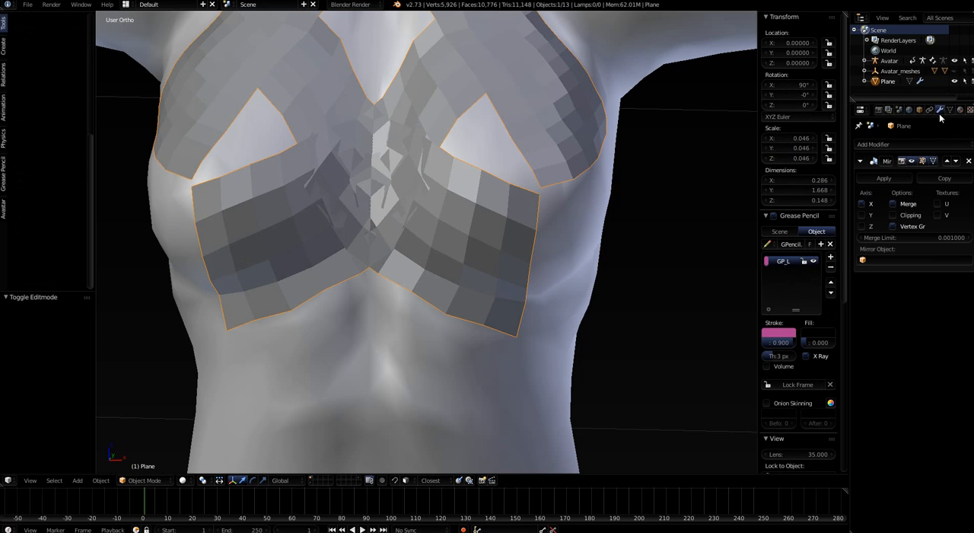
click(884, 178)
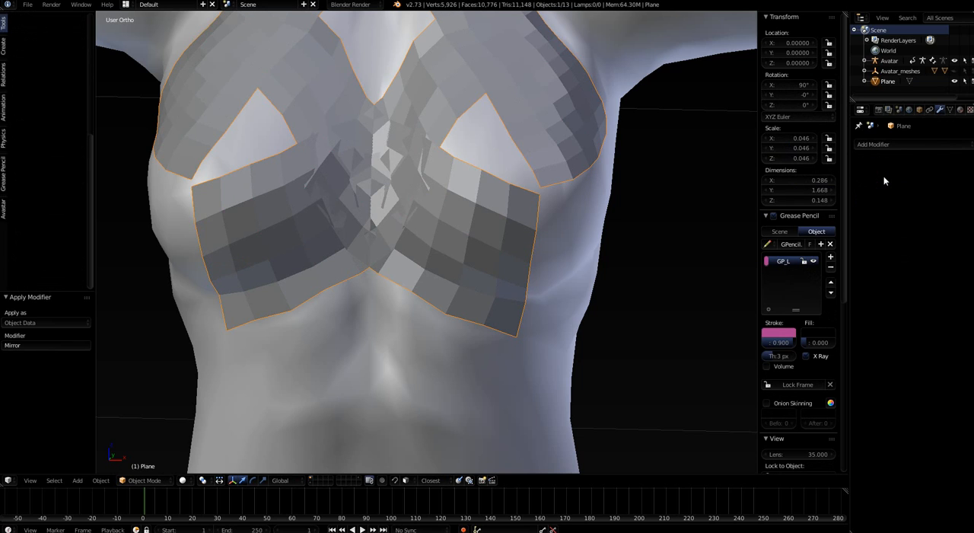
key(Tab)
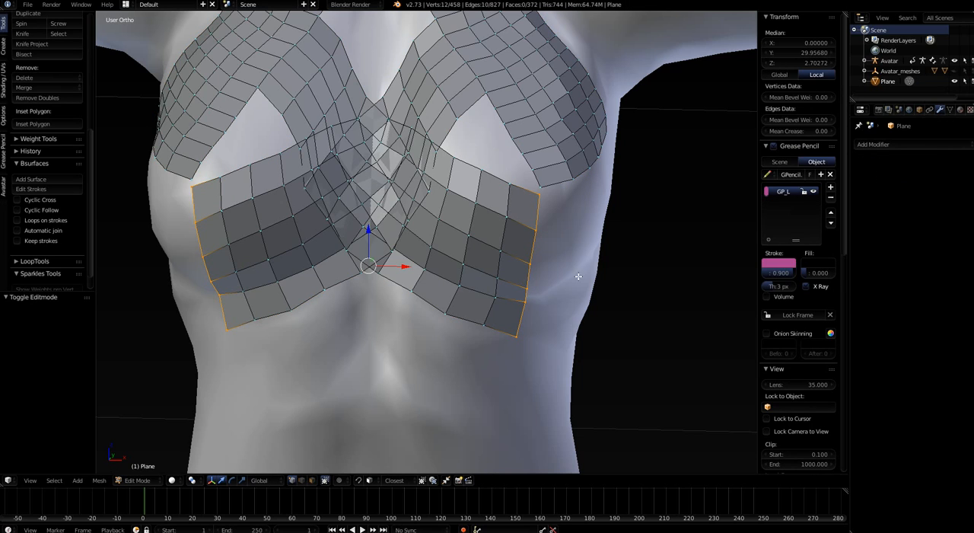
Select the remaining edge loops of the band under the avatar's left breast, up to the opposite chest strip, and delete their vertices
alt+shift+click(499, 283)
alt+shift+click(468, 252)
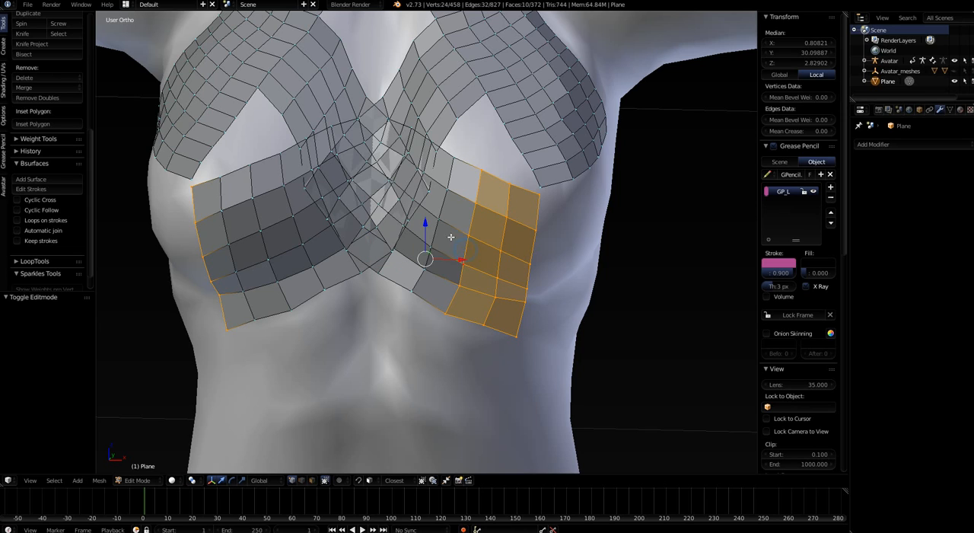
alt+shift+click(439, 232)
alt+shift+click(385, 266)
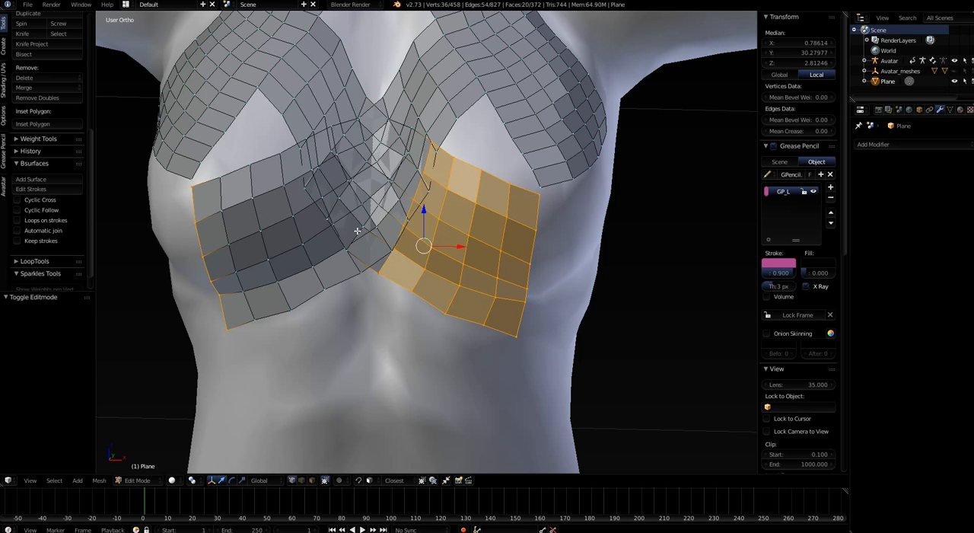
alt+shift+click(357, 231)
alt+shift+click(335, 206)
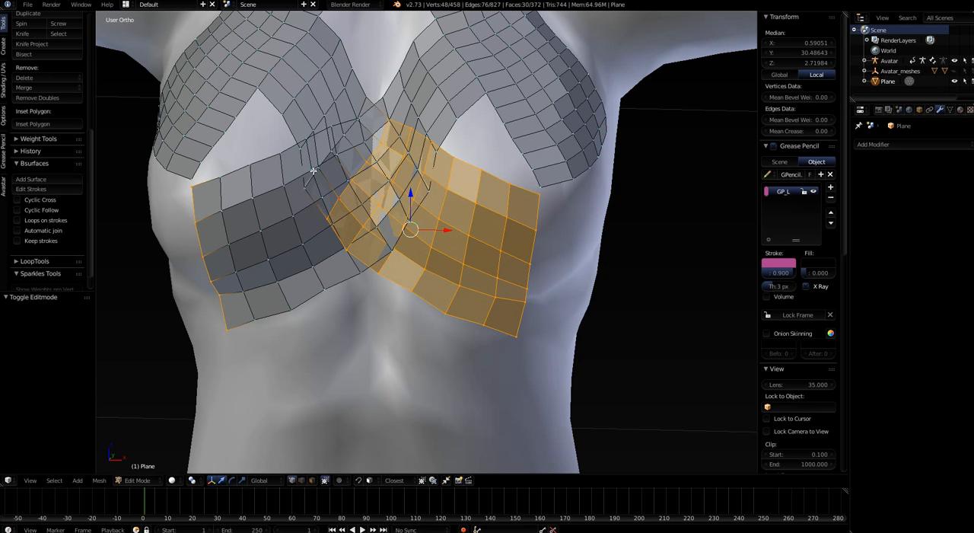
scroll(390, 162, up, 2)
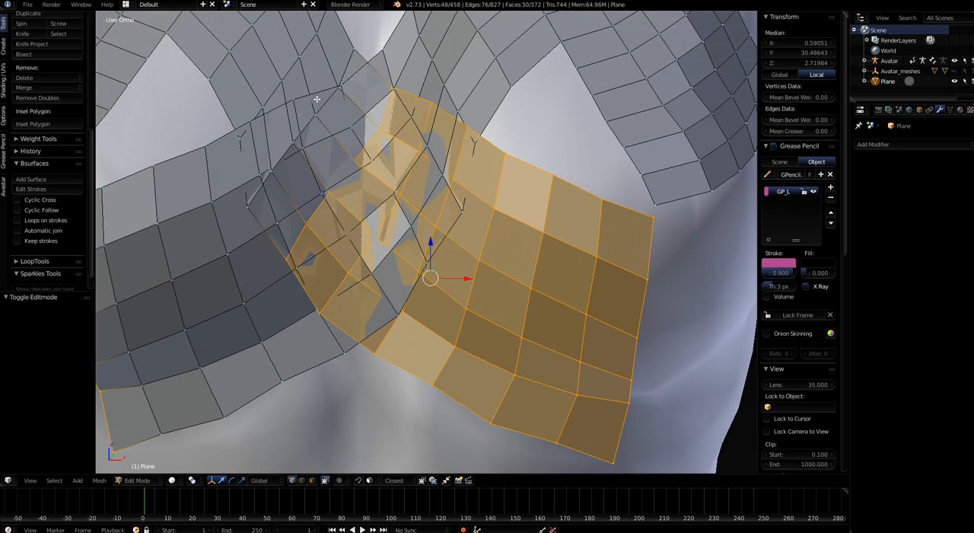
alt+shift+click(347, 61)
alt+shift+click(319, 29)
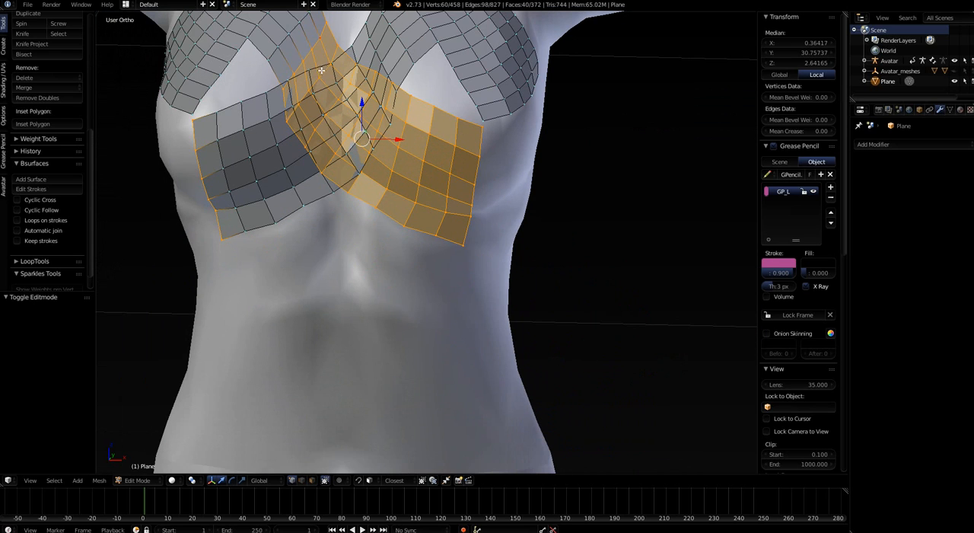
scroll(319, 31, down, 3)
alt+shift+click(299, 27)
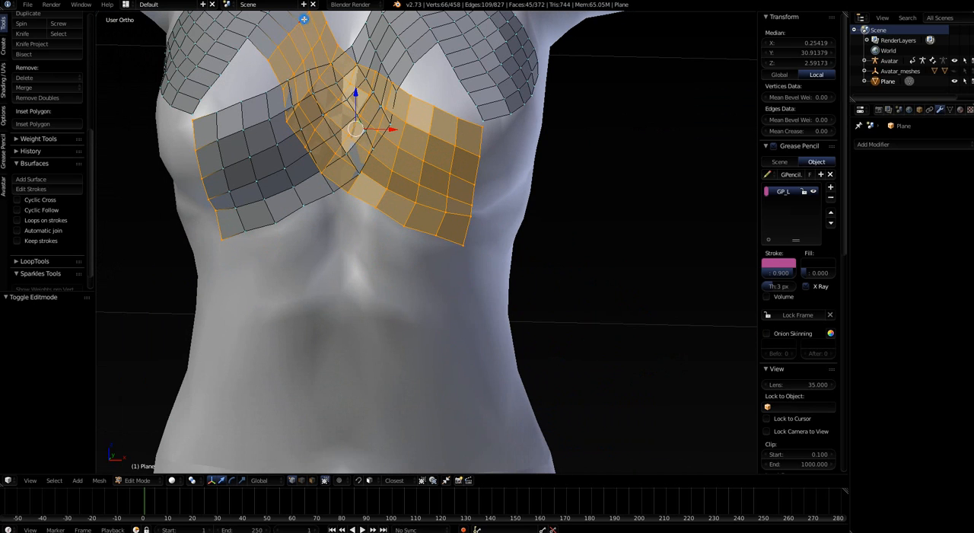
key(x)
click(367, 137)
scroll(381, 161, down, 2)
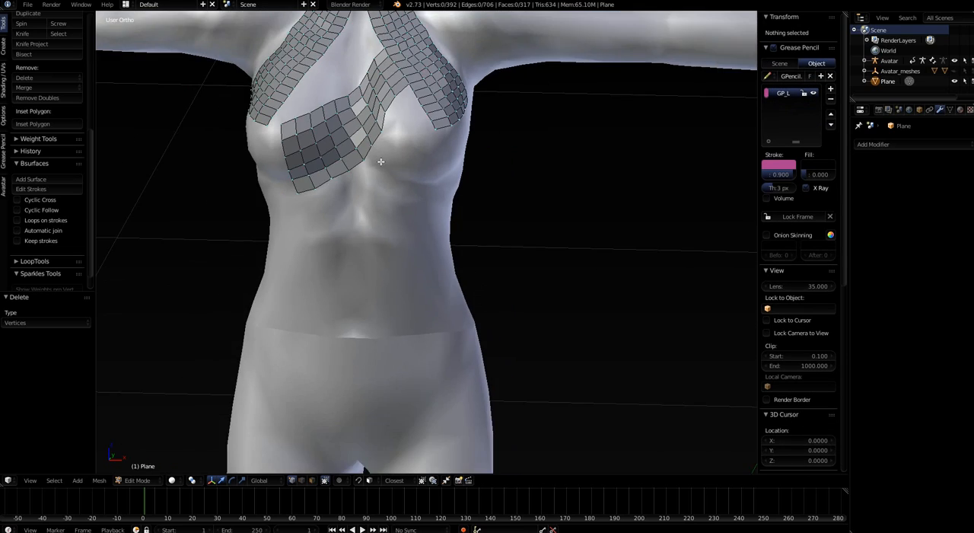
Try to bridge the lower end of the avatar's right chest strip to the underbust band's upper outer corner with a face
middle_drag(381, 161, 297, 236)
right_click(392, 178)
scroll(296, 236, up, 2)
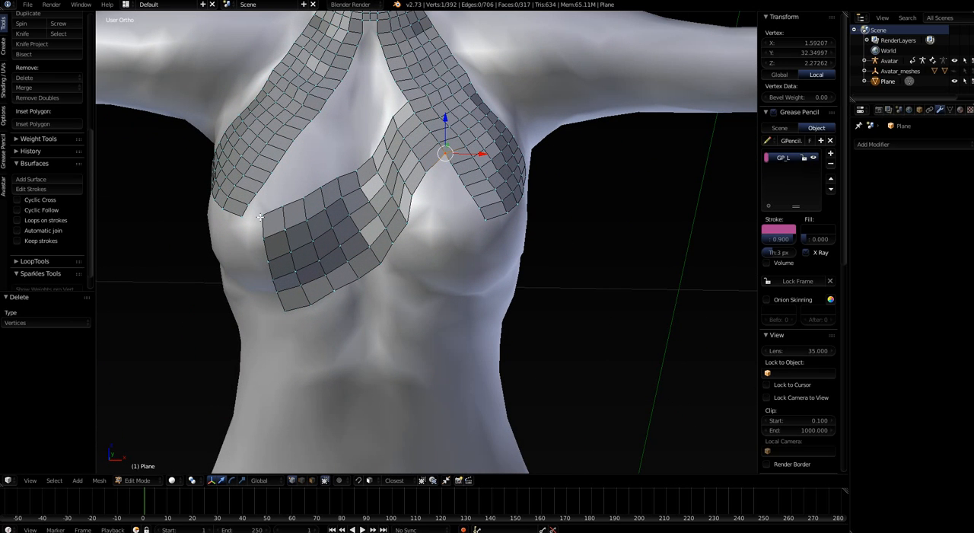
right_click(262, 216)
shift+right_click(242, 218)
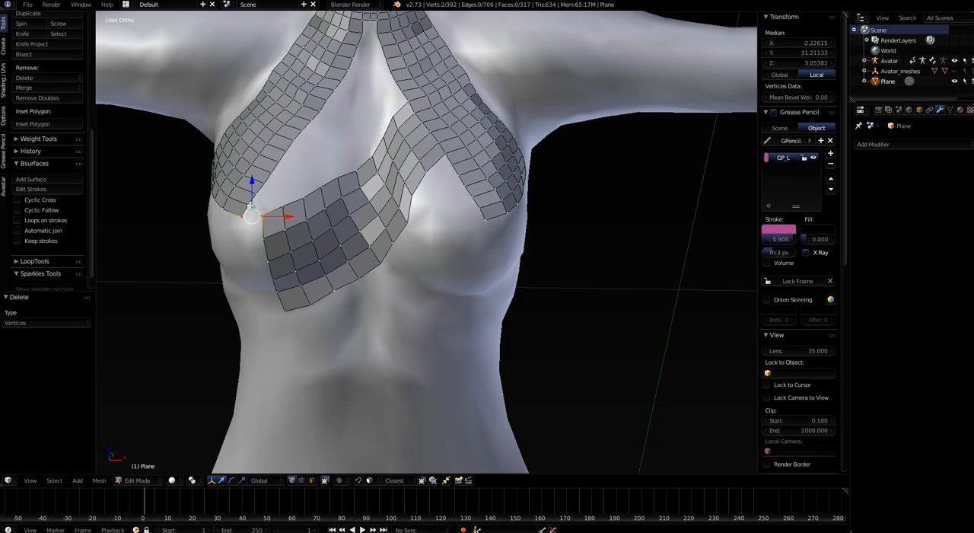
shift+right_click(250, 204)
shift+right_click(278, 204)
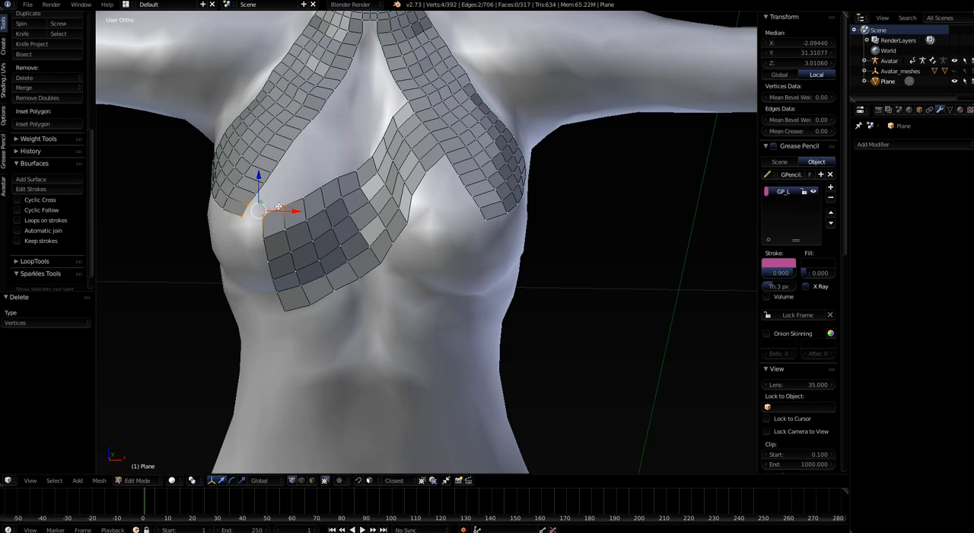
key(f)
Try to add a second face between the chest strip's inner border and the band's upper edge, adjoining the first bridging face
shift+right_click(285, 202)
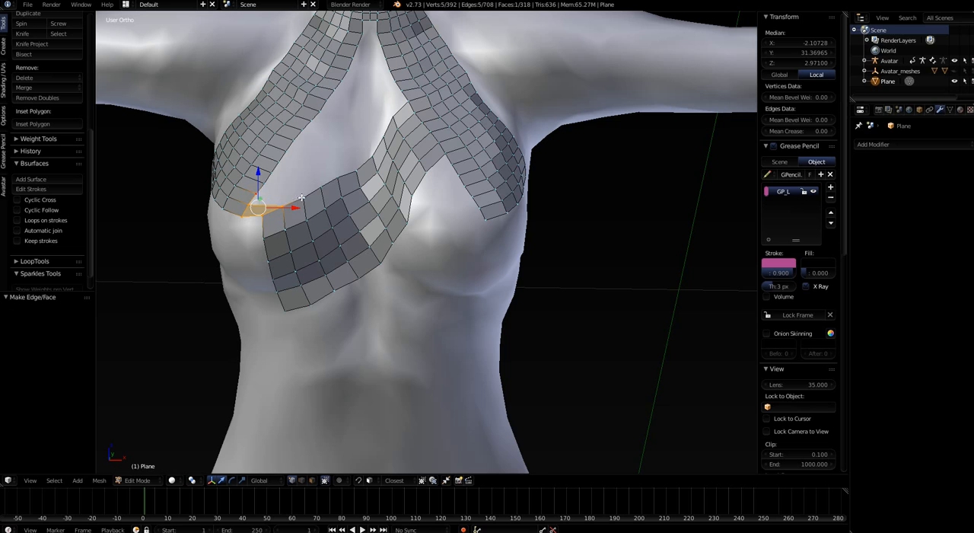
shift+right_click(302, 198)
shift+right_click(284, 205)
shift+right_click(247, 206)
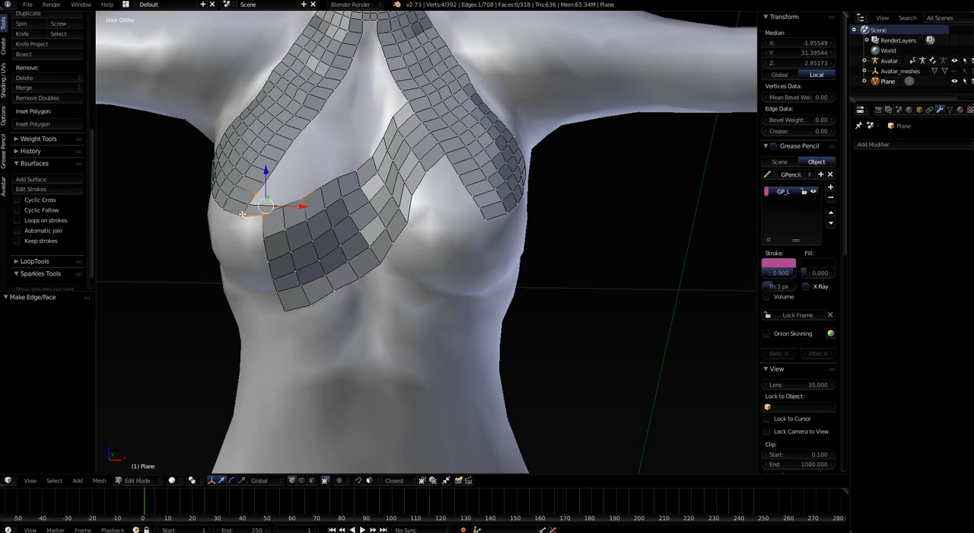
shift+right_click(242, 214)
shift+right_click(263, 216)
shift+right_click(249, 207)
shift+right_click(281, 206)
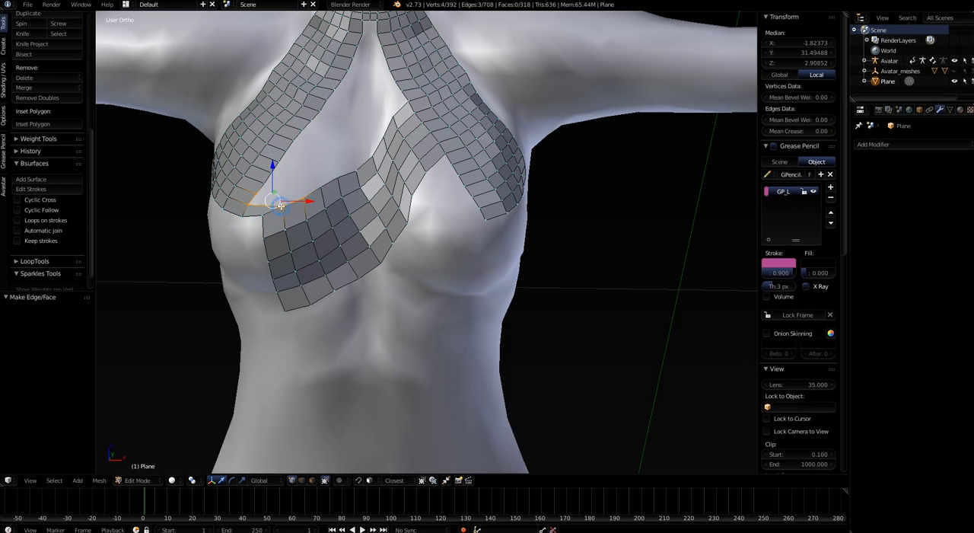
key(f)
Try to fill a third face above the second one, linking the next vertices of the chest strip and the band
middle_drag(322, 232, 306, 233)
middle_drag(329, 197, 281, 203)
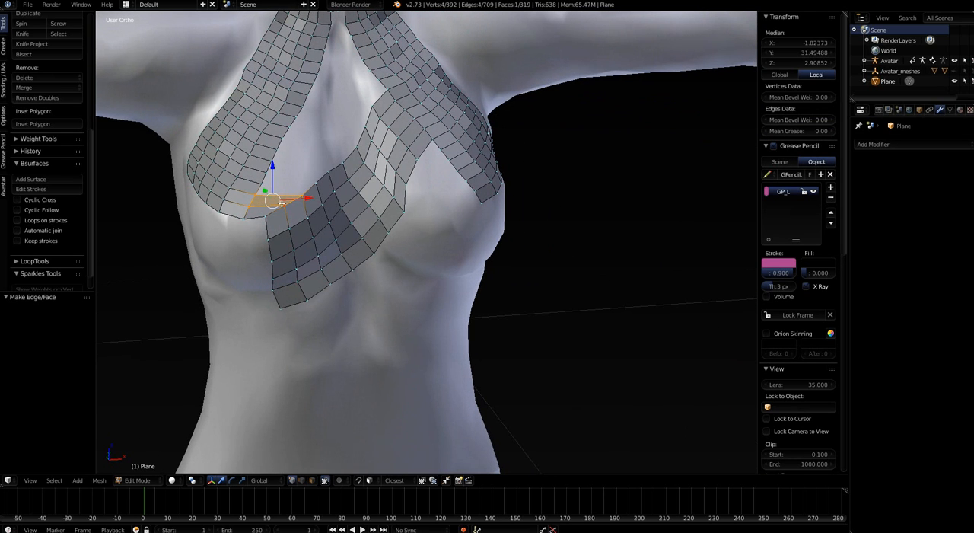
right_click(257, 198)
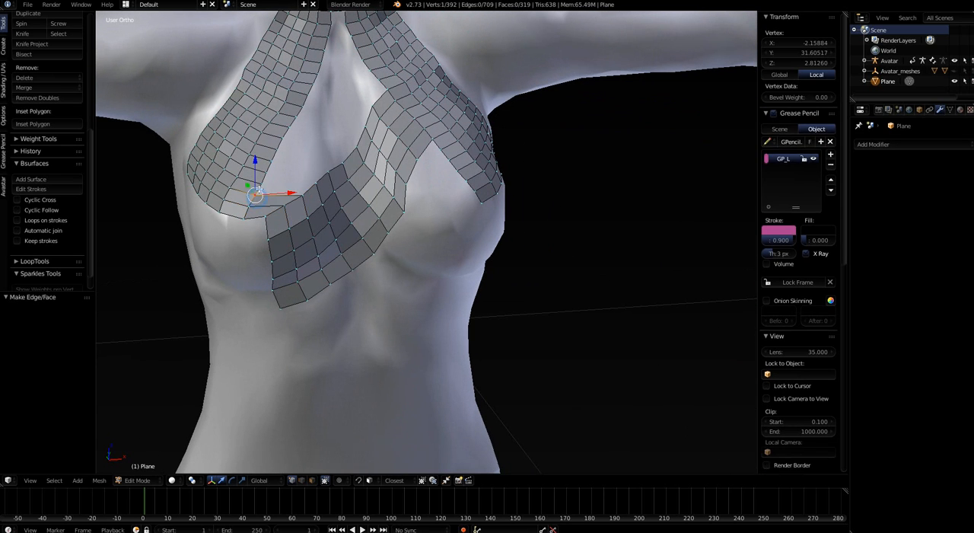
shift+right_click(262, 184)
shift+right_click(316, 185)
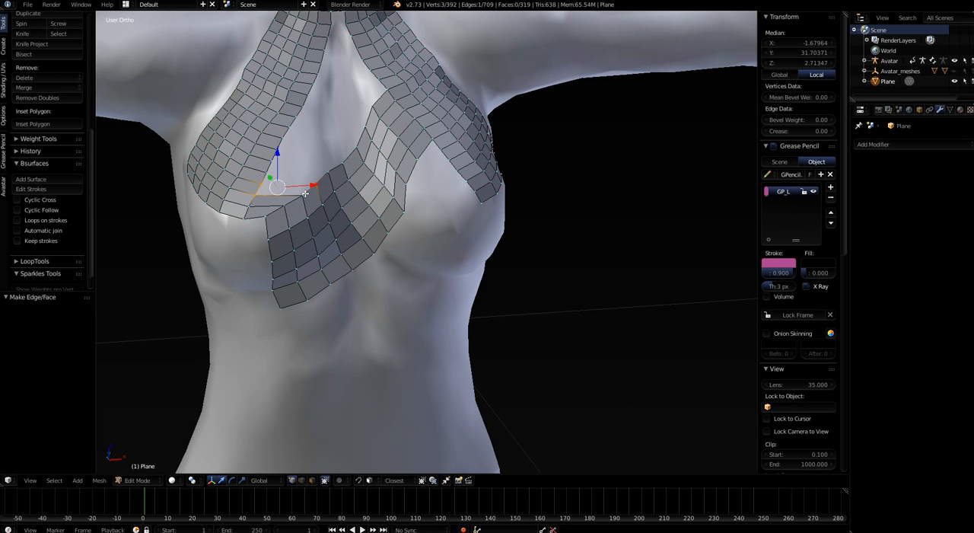
shift+right_click(302, 192)
key(f)
Undo the three bridging faces between the chest strip and the underbust band, and review the whole garment
scroll(302, 193, down, 3)
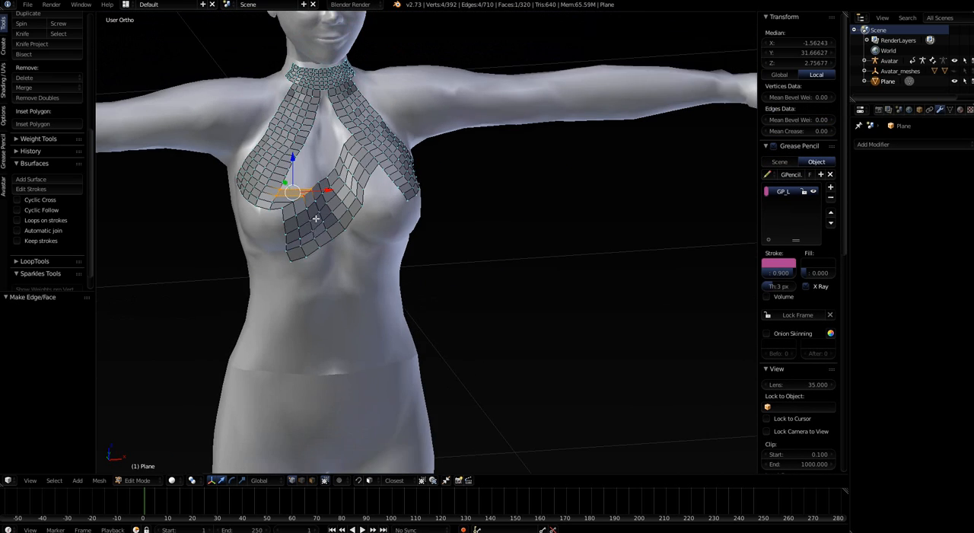
middle_drag(302, 193, 303, 233)
key(ctrl+z)
key(ctrl+z)
key(ctrl+z)
key(ctrl+z)
key(ctrl+z)
key(ctrl+z)
key(ctrl+z)
key(ctrl+z)
key(ctrl+z)
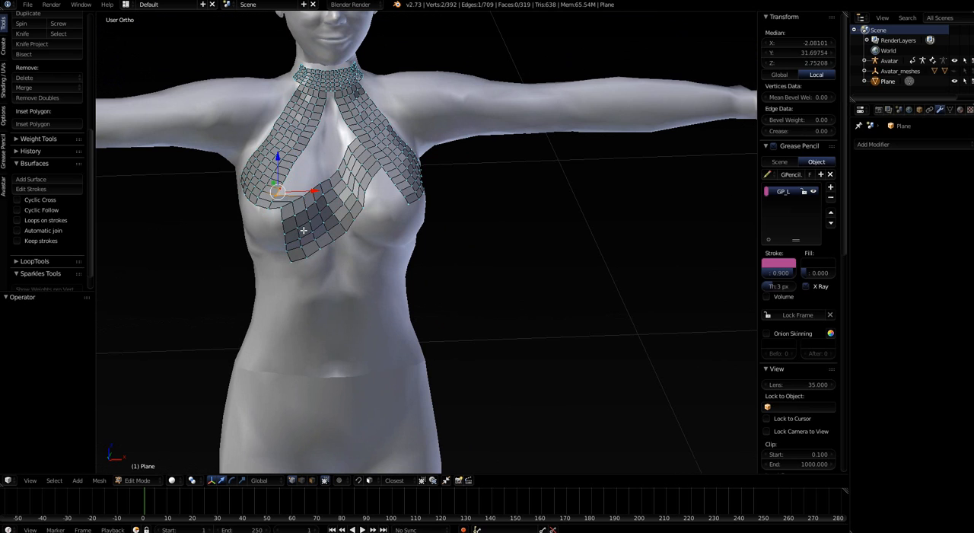
key(ctrl+z)
key(ctrl+z)
key(ctrl+z)
key(ctrl+z)
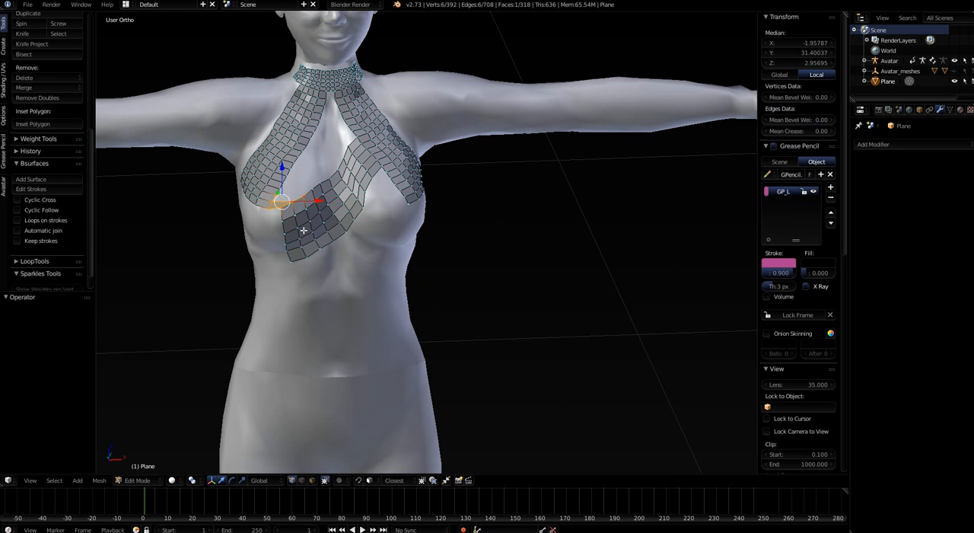
middle_drag(303, 235, 285, 232)
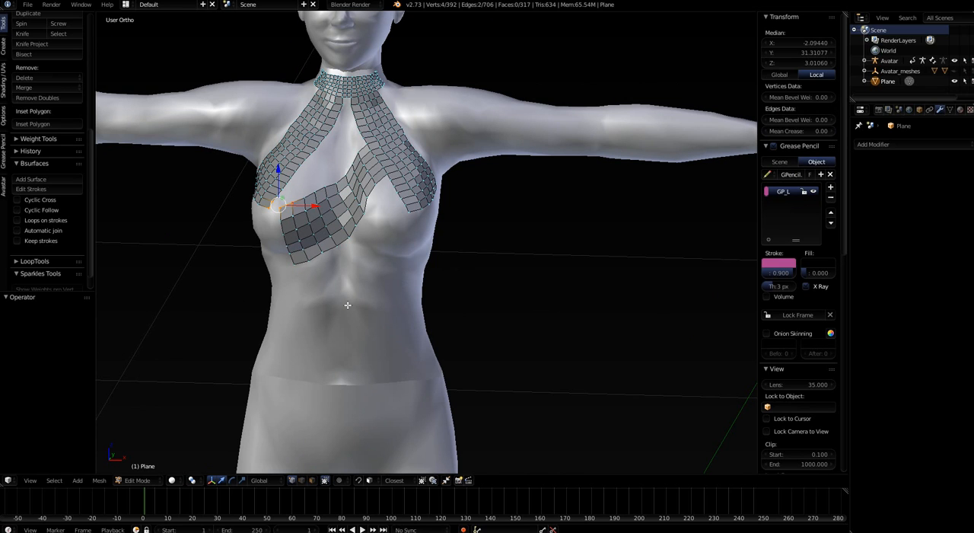
scroll(338, 288, up, 1)
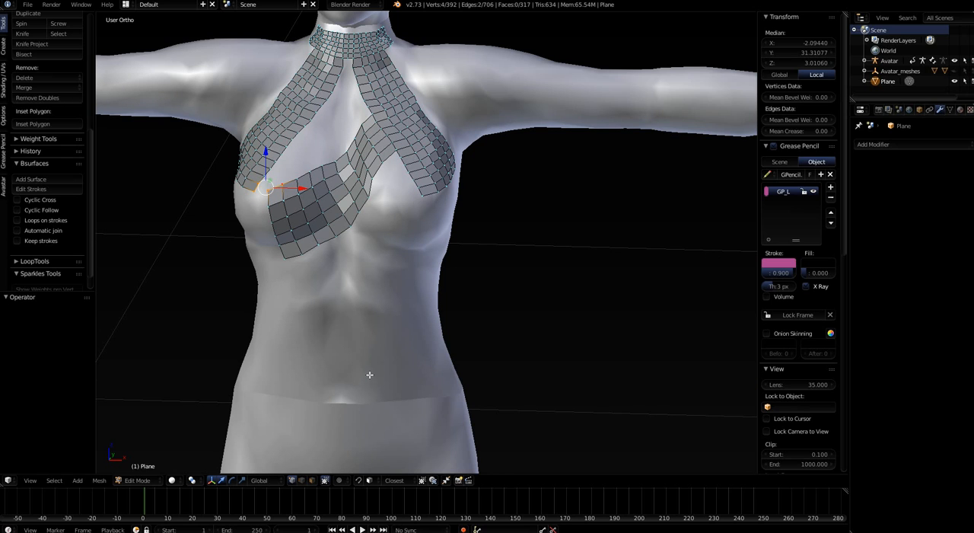
Deselect the whole mesh and draw the first vertical surface strokes on the avatar's midriff from the front view
scroll(369, 374, up, 2)
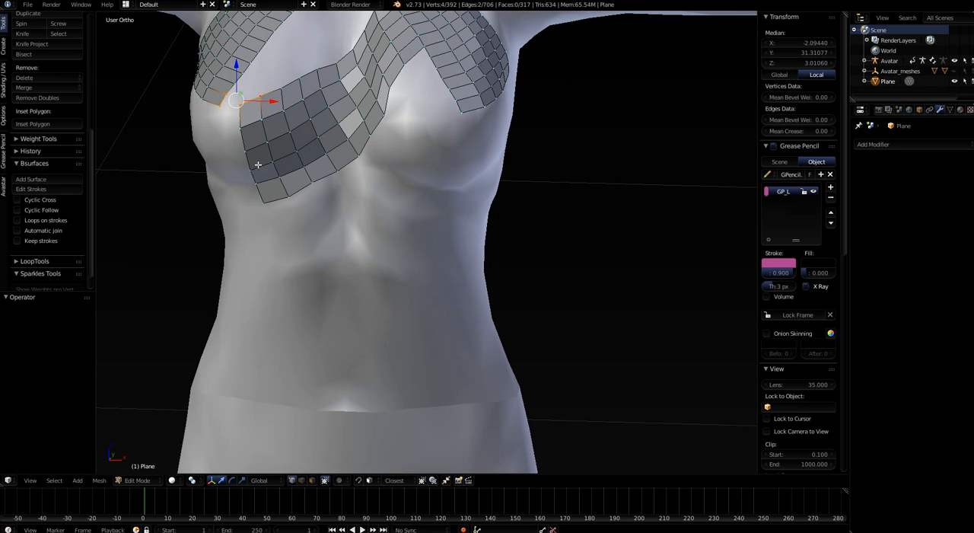
key(a)
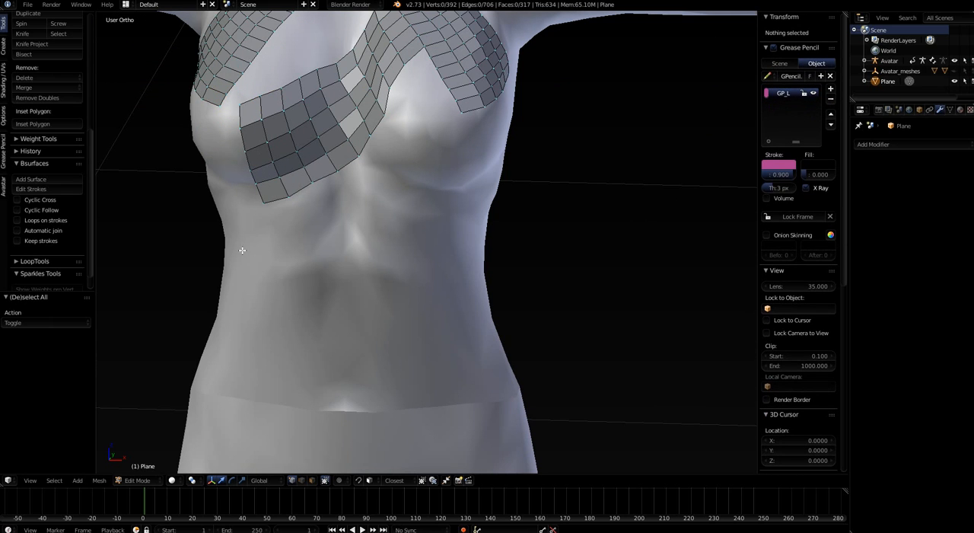
middle_drag(272, 252, 272, 251)
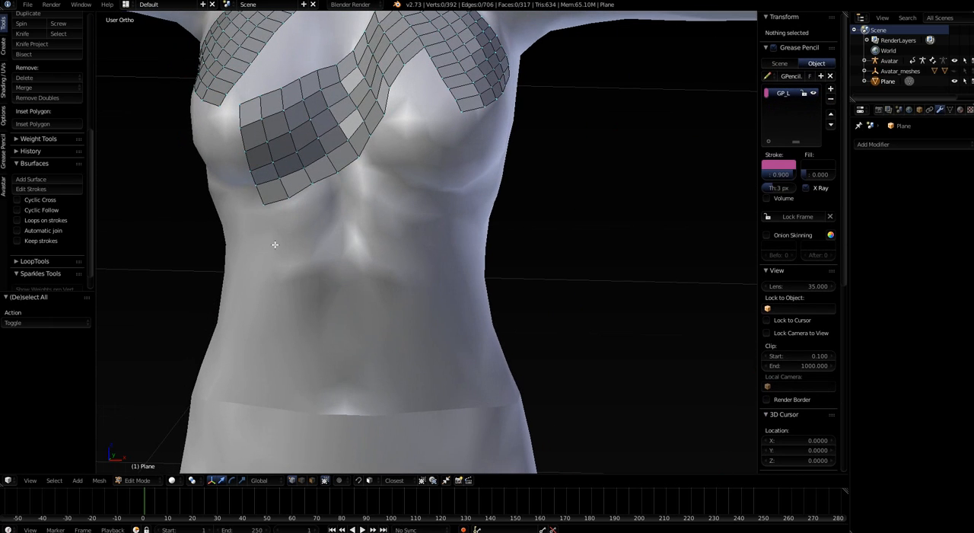
key(KP_1)
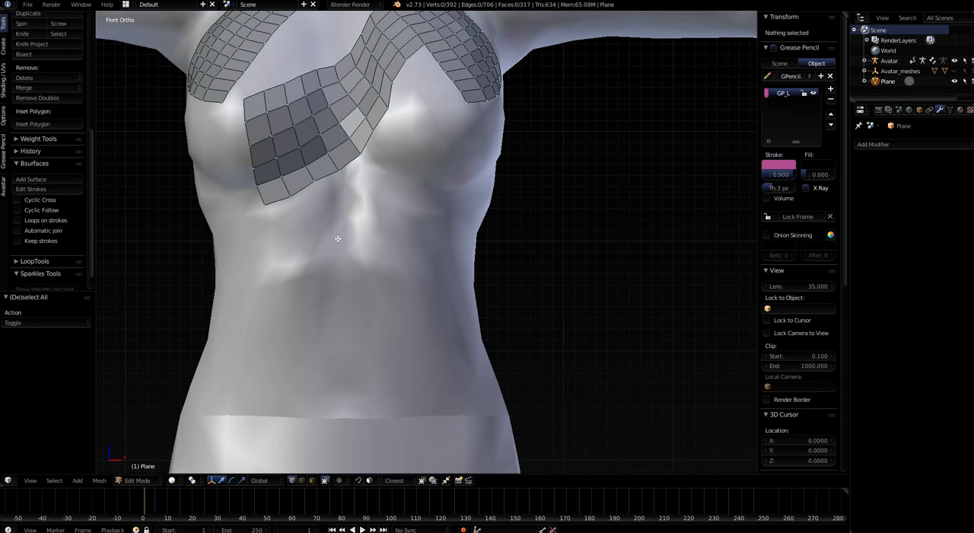
drag(343, 234, 349, 304)
drag(379, 240, 382, 305)
drag(411, 240, 417, 305)
middle_drag(435, 342, 359, 342)
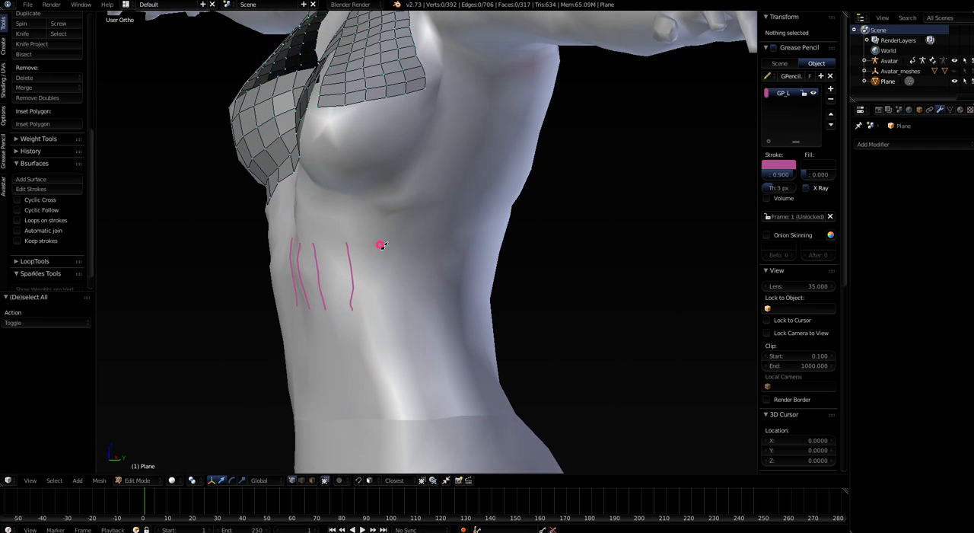
Continue the row of vertical strokes around the avatar's left flank at midriff height
drag(380, 246, 382, 311)
drag(410, 249, 409, 315)
drag(439, 249, 443, 307)
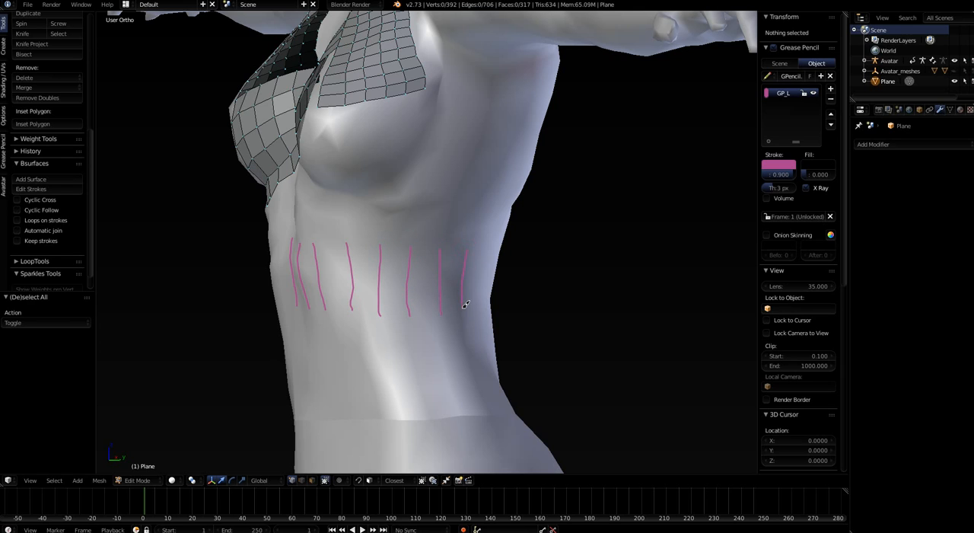
middle_drag(462, 322, 503, 355)
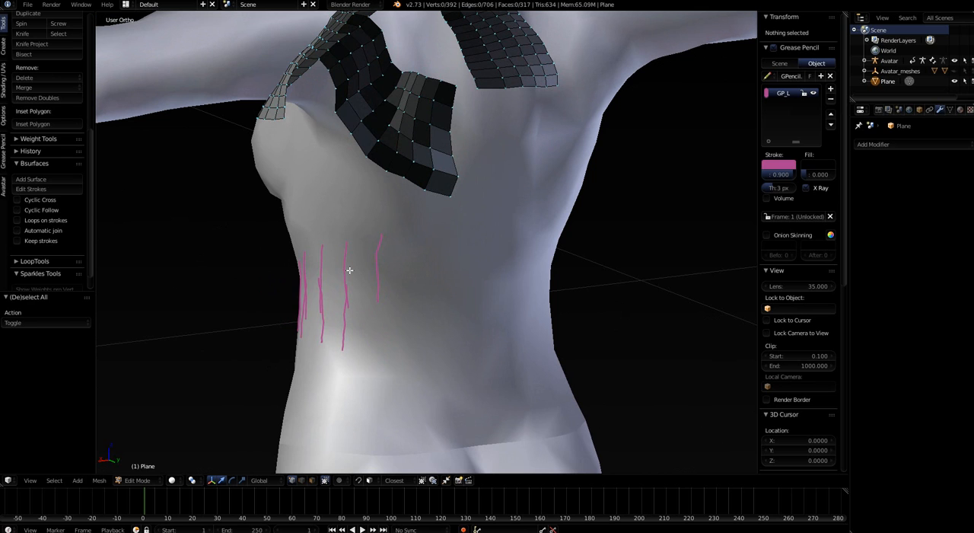
Turn off X-Ray display for the garment plane object
middle_drag(439, 309, 614, 299)
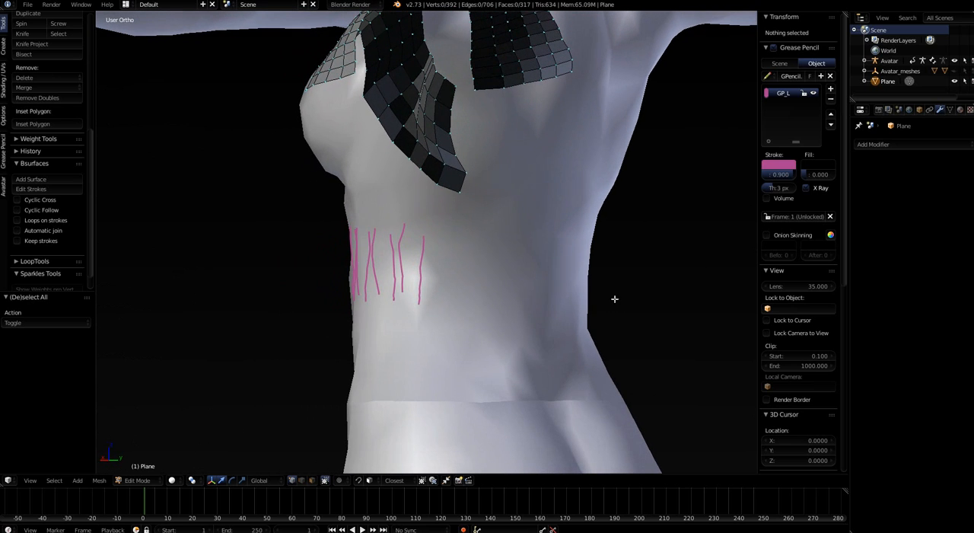
click(920, 110)
click(918, 390)
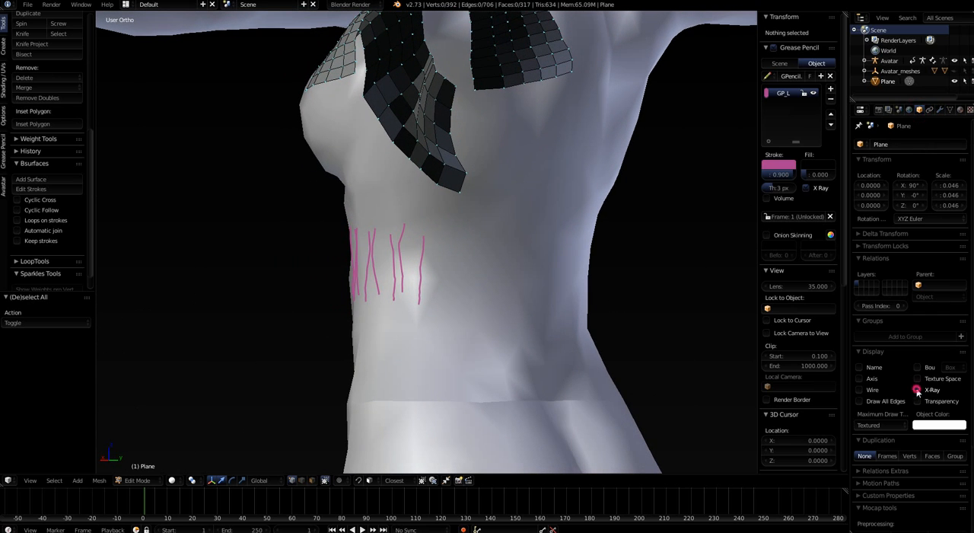
Continue the evenly spaced vertical strokes across the avatar's back, from the left flank to the right side
middle_drag(609, 411, 554, 410)
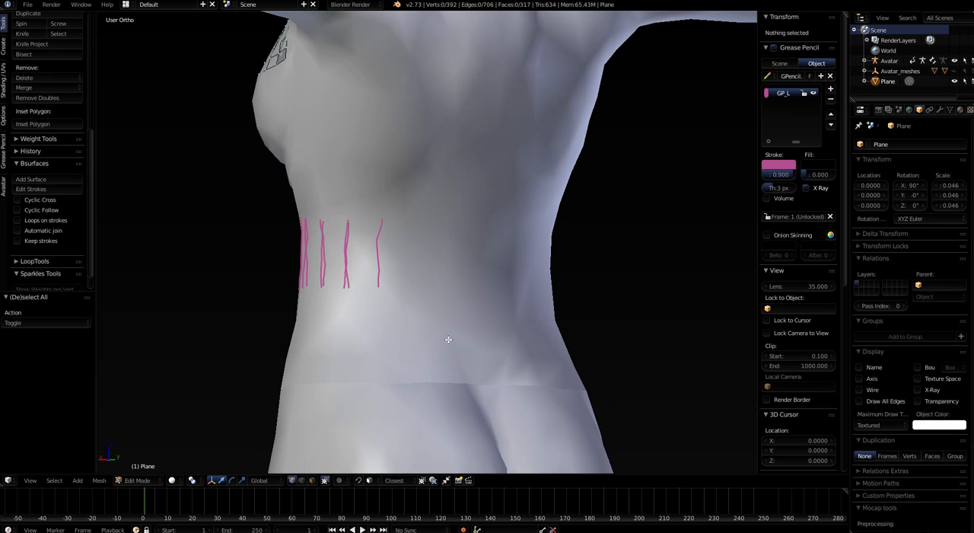
drag(378, 217, 382, 283)
middle_drag(430, 316, 418, 316)
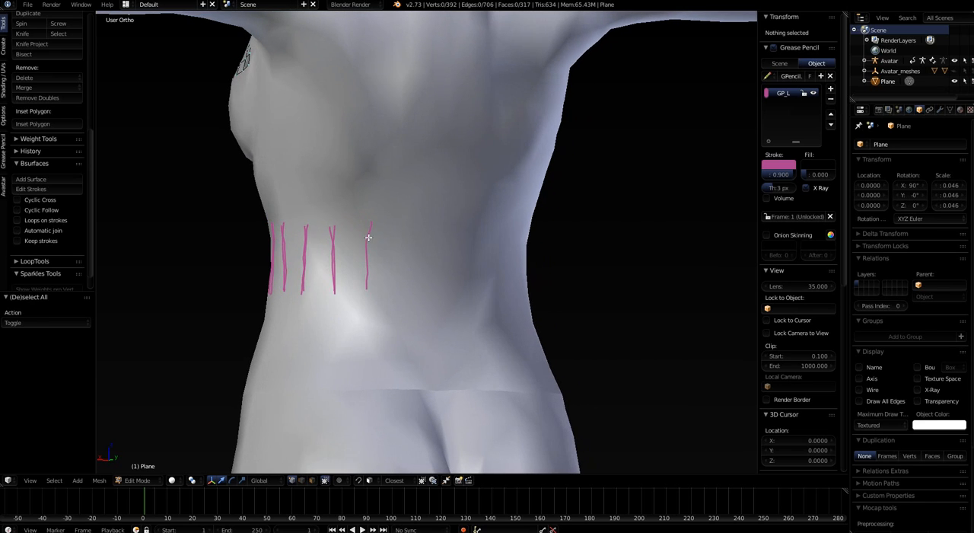
drag(368, 227, 371, 291)
mouse_move(433, 305)
middle_down()
mouse_move(420, 309)
mouse_move(389, 277)
middle_up()
drag(366, 236, 369, 292)
drag(386, 236, 402, 290)
mouse_move(401, 290)
middle_down()
mouse_move(426, 307)
mouse_move(408, 296)
middle_up()
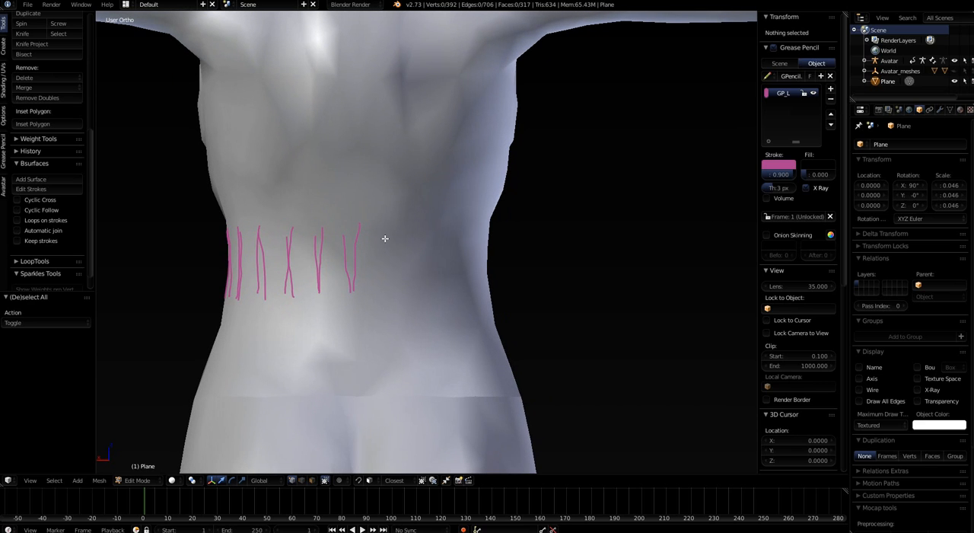
drag(384, 239, 382, 294)
mouse_move(417, 294)
middle_down()
mouse_move(424, 322)
mouse_move(389, 270)
middle_up()
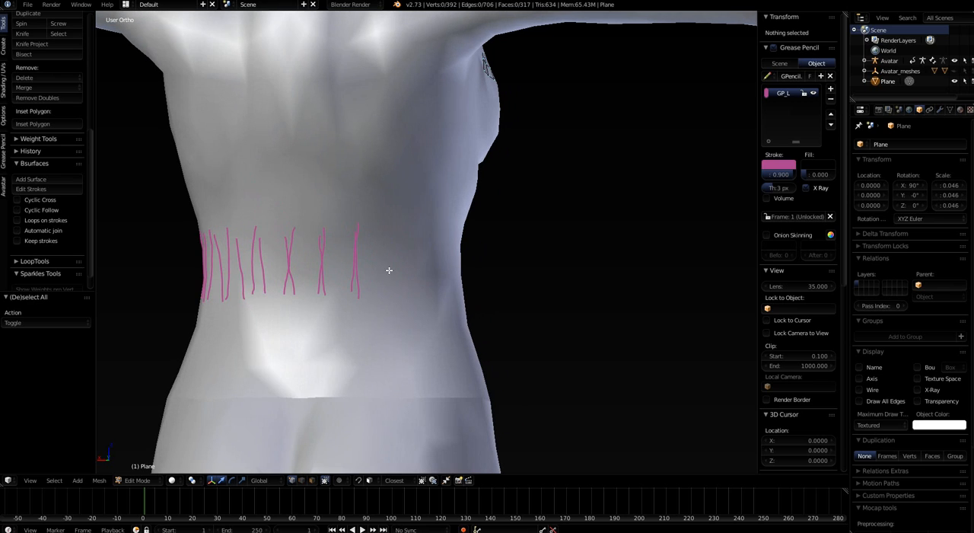
drag(383, 231, 390, 296)
middle_drag(433, 318, 371, 315)
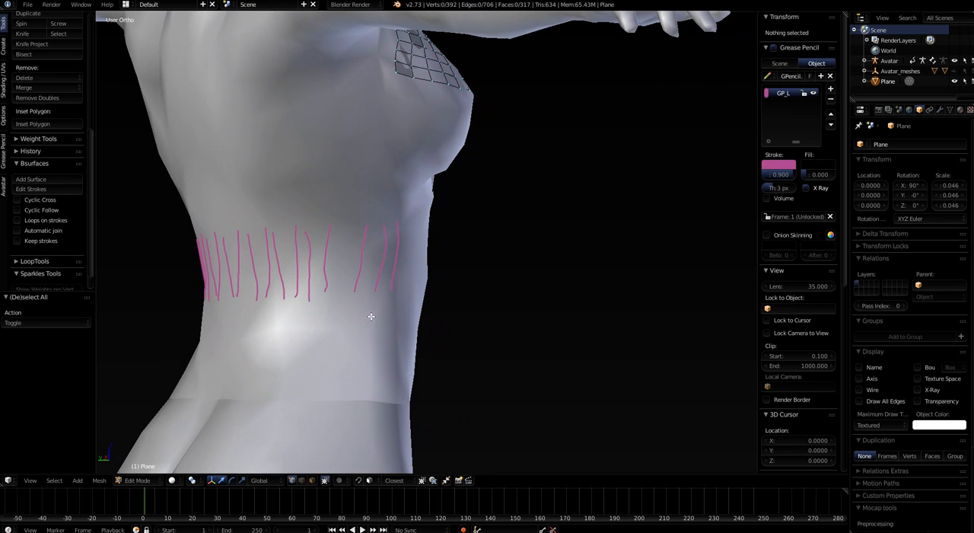
Extend the row of vertical strokes around the rear of the avatar's right flank
drag(335, 230, 338, 291)
drag(367, 231, 366, 295)
mouse_move(380, 316)
middle_down()
mouse_move(336, 318)
mouse_move(355, 277)
mouse_move(347, 264)
middle_up()
drag(365, 240, 370, 303)
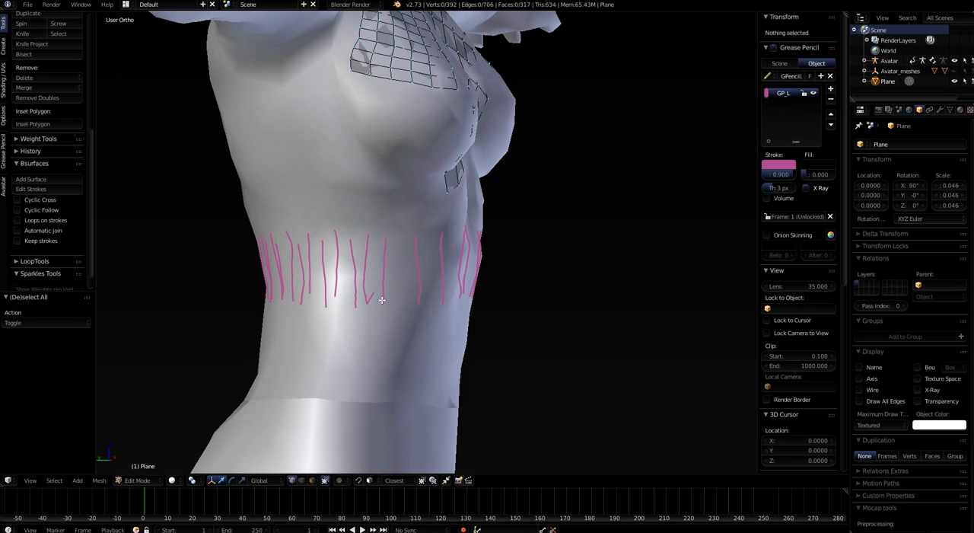
Undo the misshapen stroke on the avatar's right flank and redraw a vertical stroke in the gap
right_drag(365, 323, 373, 208)
middle_drag(398, 330, 409, 356)
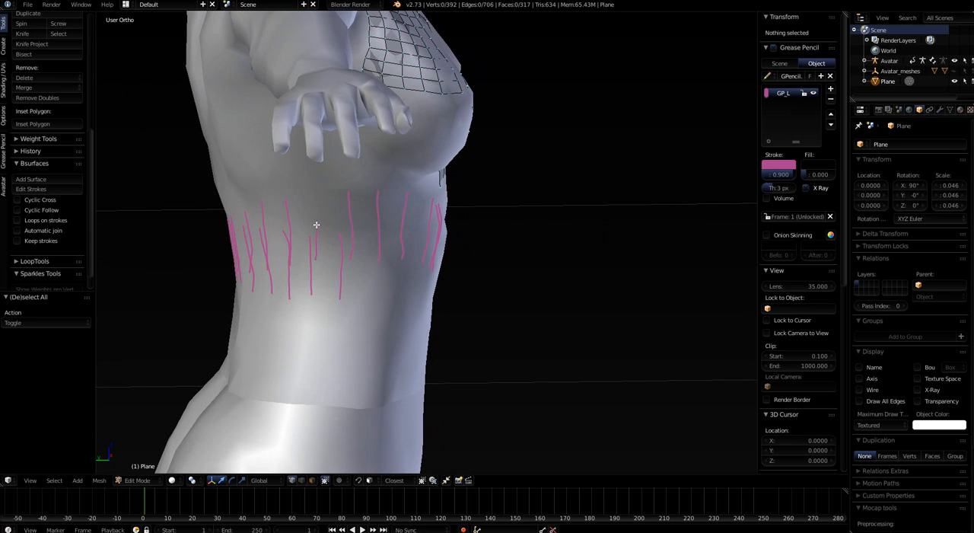
middle_drag(393, 300, 375, 298)
key(ctrl+z)
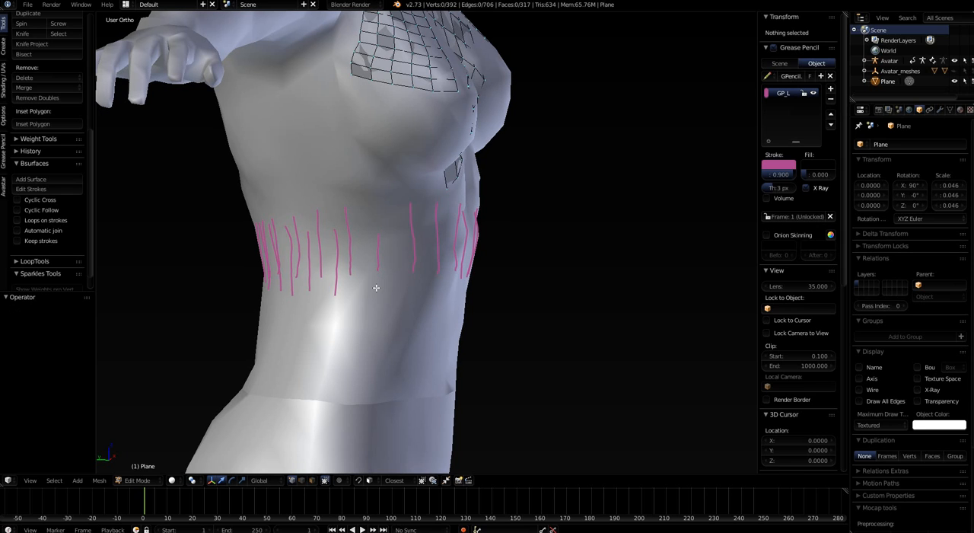
middle_drag(358, 238, 402, 263)
click(366, 225)
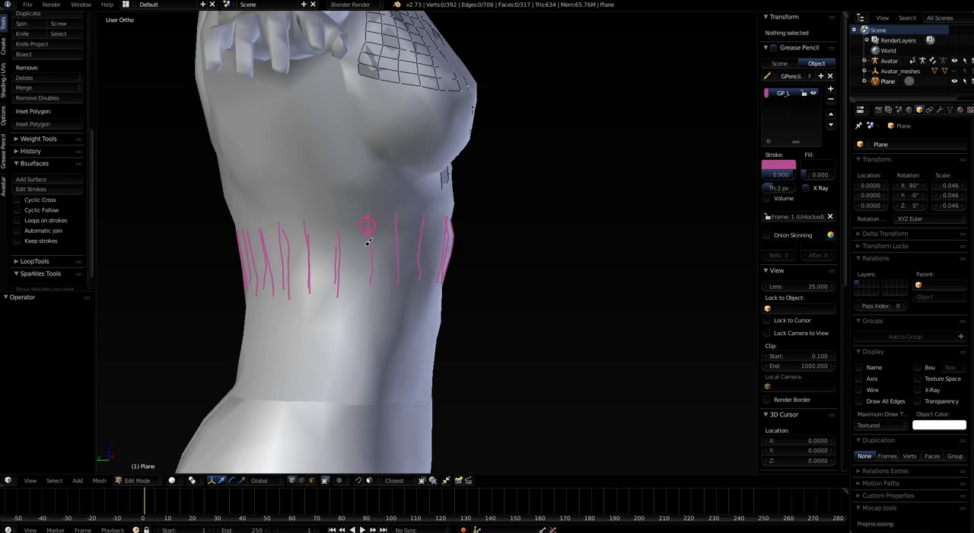
drag(369, 242, 370, 283)
middle_drag(433, 299, 390, 273)
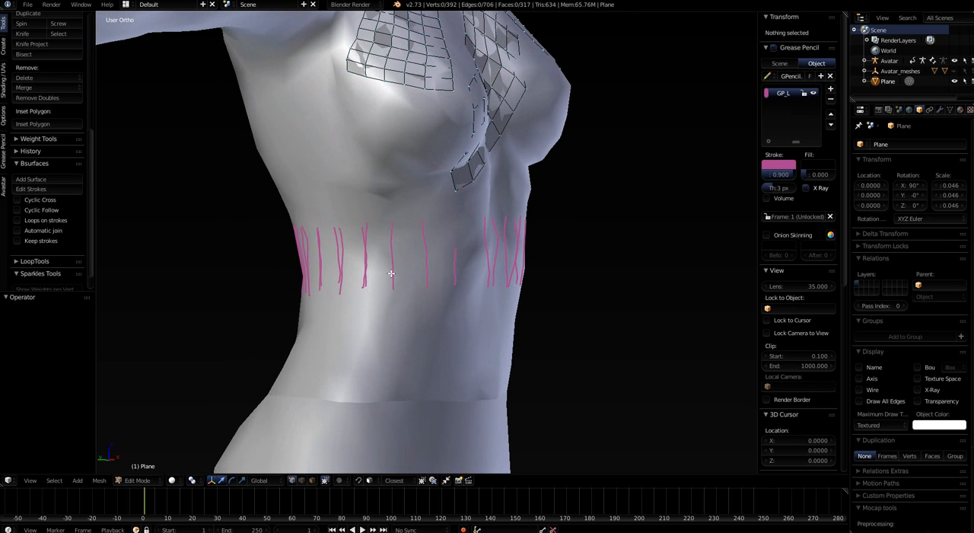
Draw the remaining vertical strokes from the right flank to the front of the midriff, completing the ring
drag(394, 226, 396, 287)
drag(428, 223, 425, 291)
mouse_move(457, 307)
middle_down()
mouse_move(421, 305)
mouse_move(406, 322)
mouse_move(409, 314)
middle_up()
drag(482, 218, 482, 286)
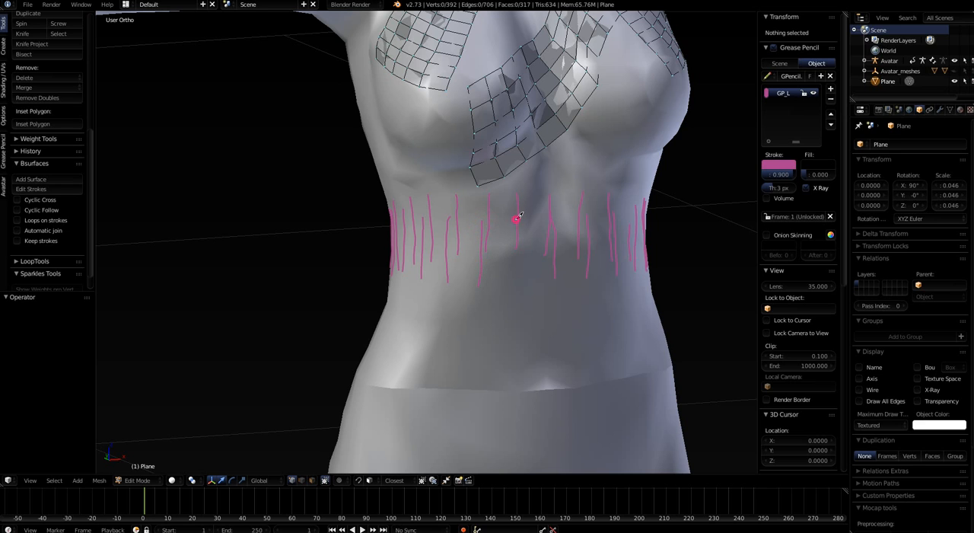
drag(513, 217, 509, 293)
middle_drag(524, 308, 504, 296)
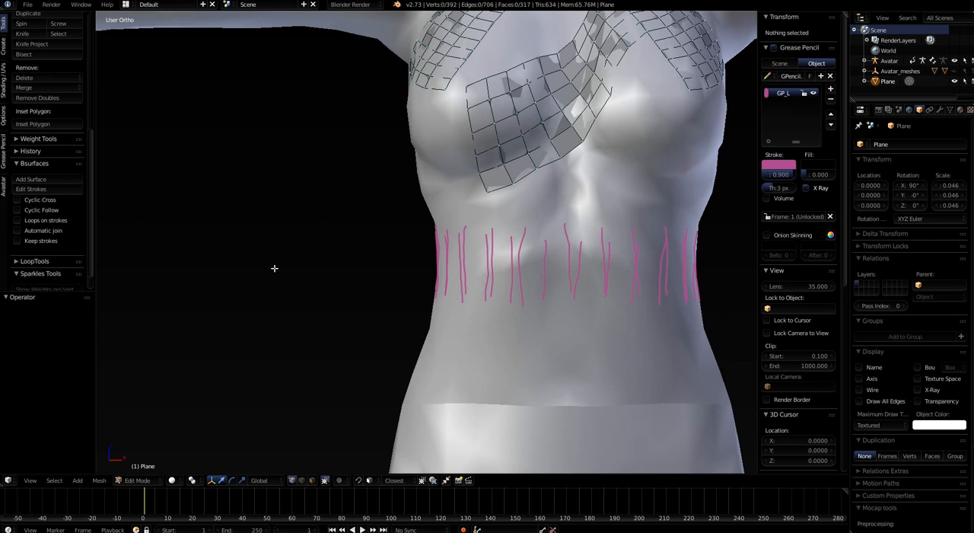
Generate a Bsurfaces surface from the midriff strokes and raise its Follow value to 35
click(33, 181)
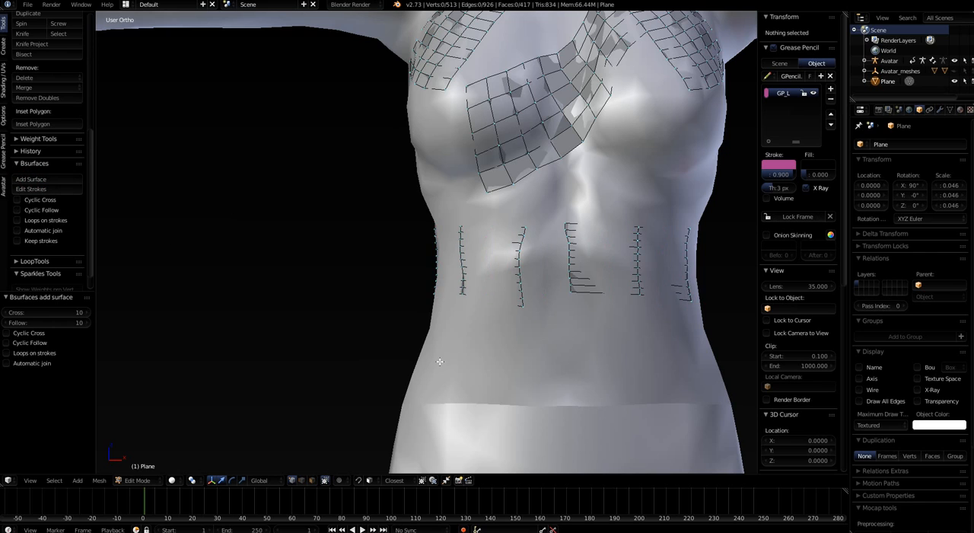
middle_drag(440, 362, 366, 369)
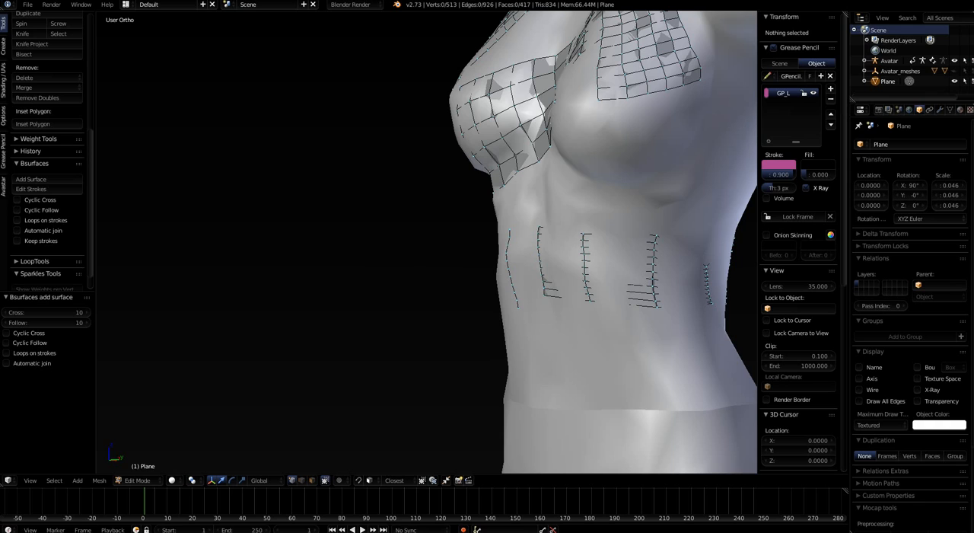
click(87, 323)
click(87, 323)
click(87, 323)
click(87, 323)
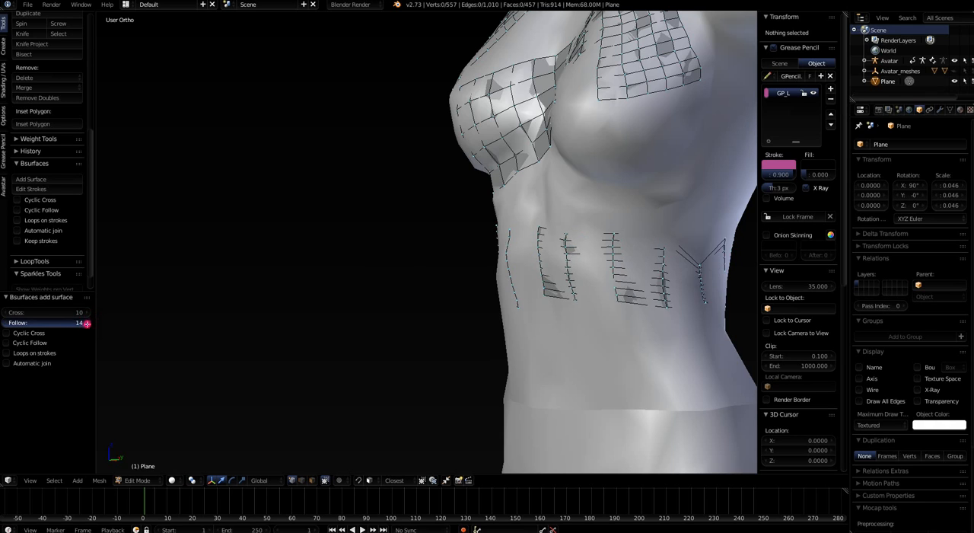
click(86, 322)
click(86, 323)
click(86, 323)
click(87, 322)
click(86, 323)
click(86, 323)
click(86, 323)
click(87, 323)
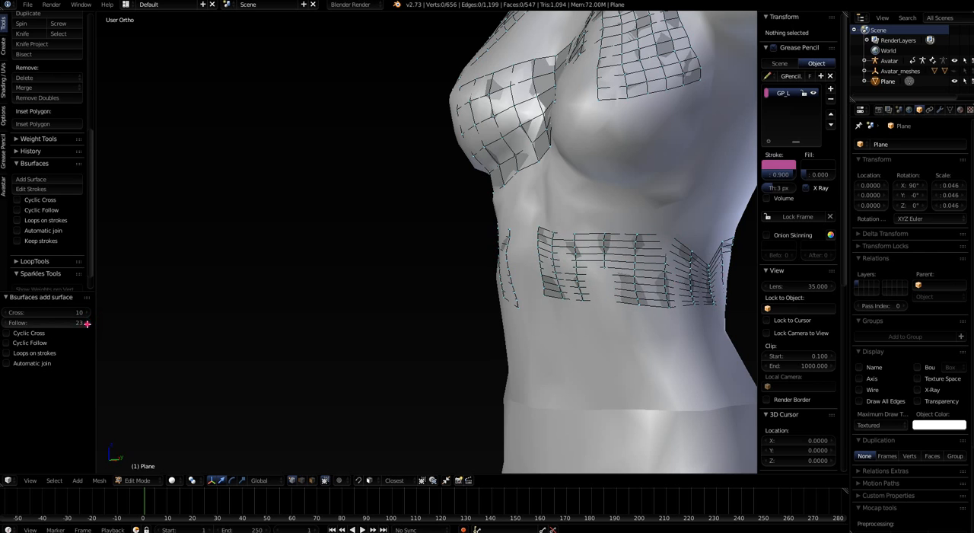
click(87, 322)
click(87, 323)
click(86, 322)
click(87, 323)
click(86, 323)
click(87, 323)
click(87, 322)
click(87, 323)
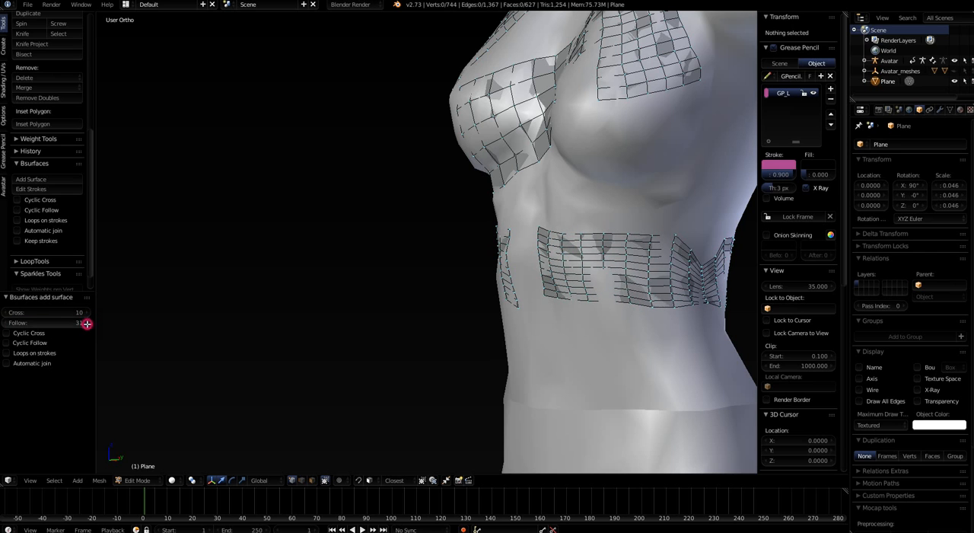
click(86, 323)
click(87, 323)
click(87, 323)
click(87, 323)
Select the vertical edge loop at the pinched part of the band on the left flank and scale it about 1.58 along Z
mouse_move(699, 351)
middle_down()
mouse_move(529, 341)
mouse_move(610, 346)
mouse_move(530, 283)
middle_up()
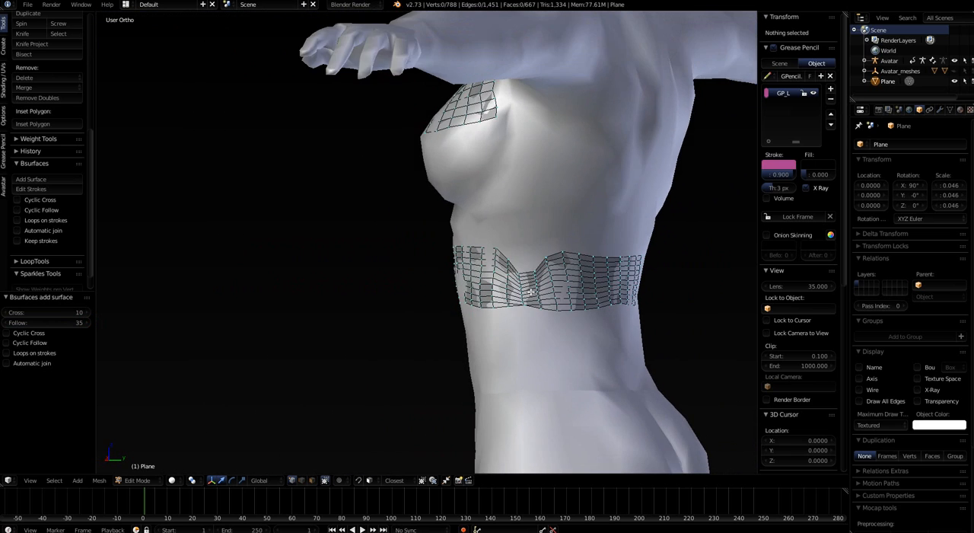
scroll(530, 283, up, 5)
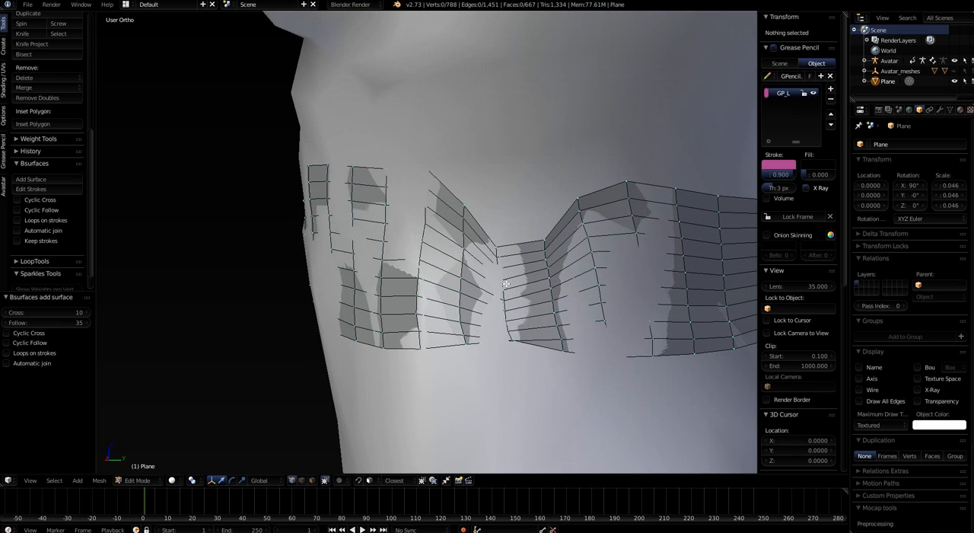
alt+right_click(498, 286)
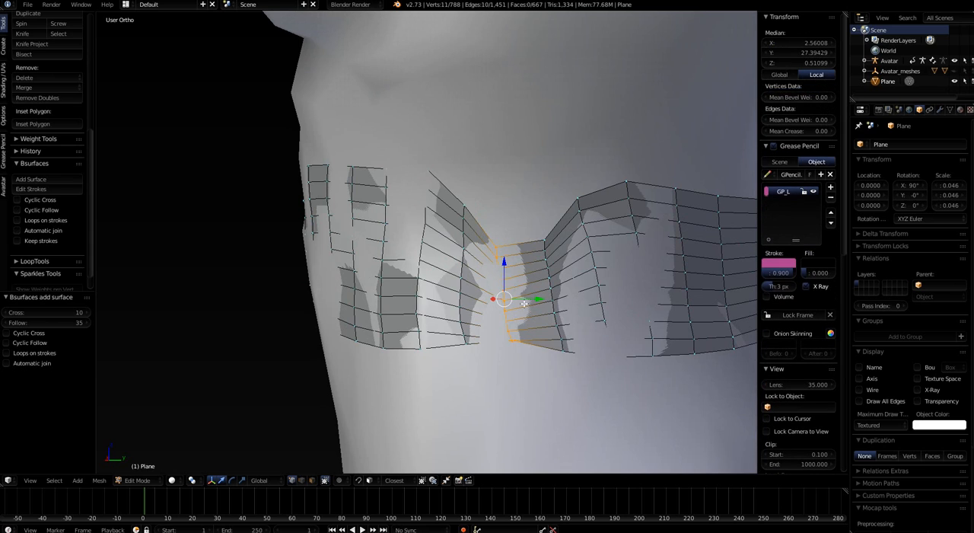
middle_drag(499, 290, 518, 322)
key(s)
key(z)
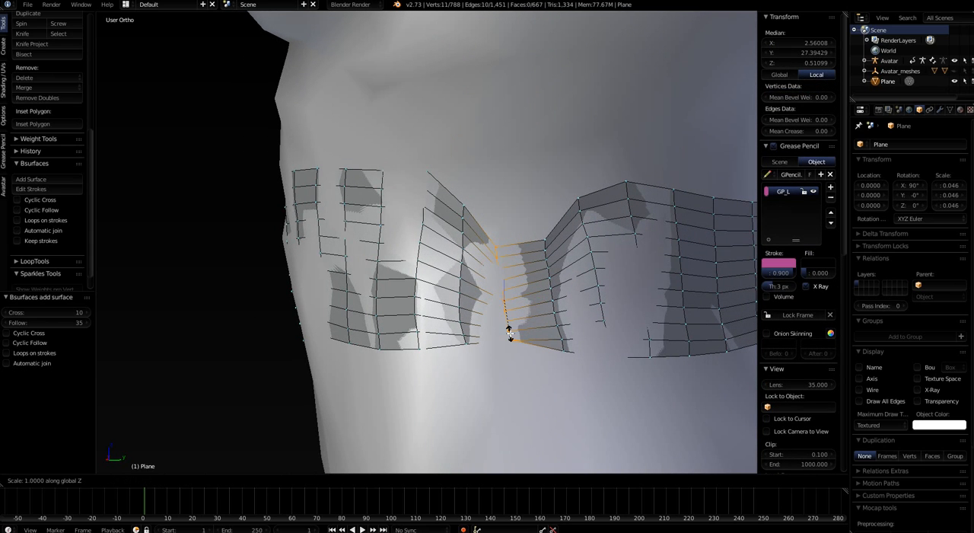
click(513, 353)
key(space)
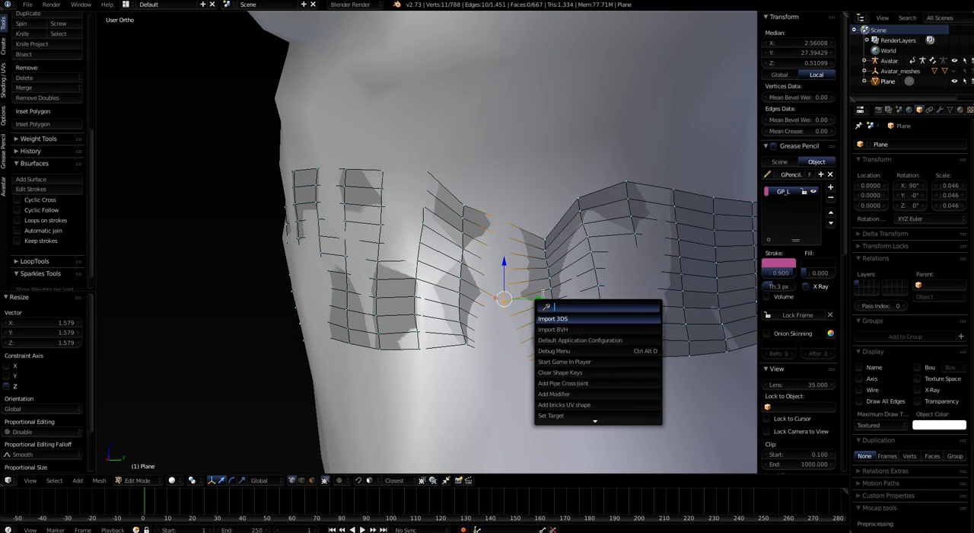
key(Escape)
Scale the neighbouring vertical edge loop toward the back about 1.42 along Z and raise it about 0.006
alt+right_click(552, 292)
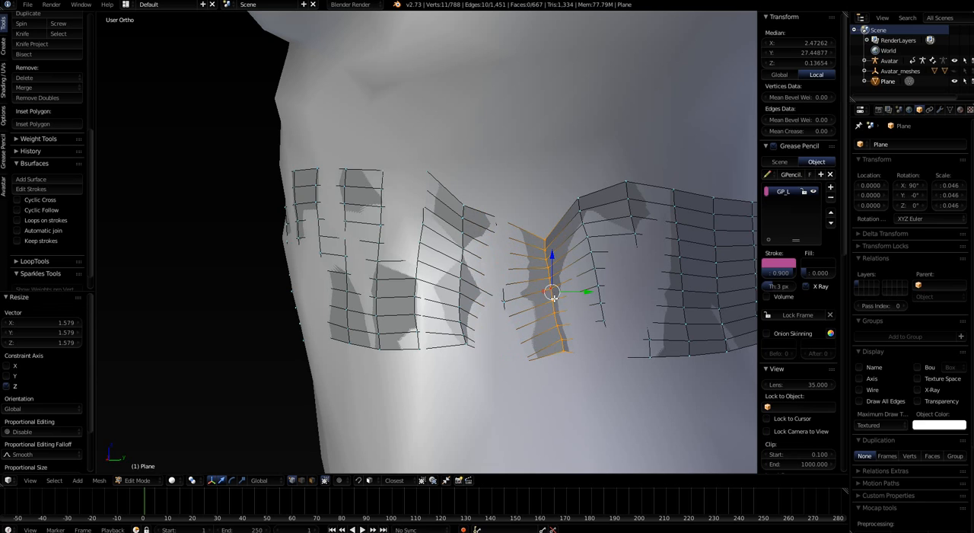
key(s)
key(z)
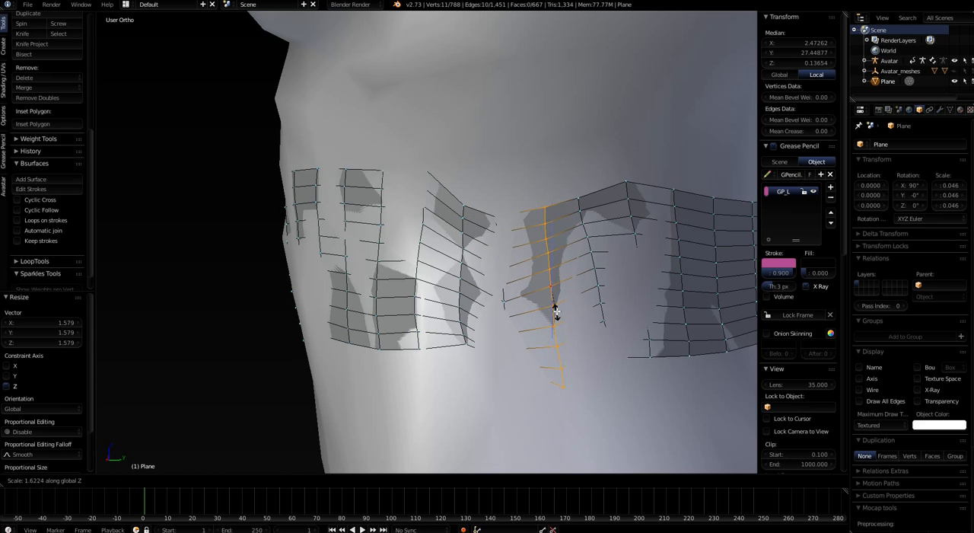
click(556, 311)
key(g)
key(z)
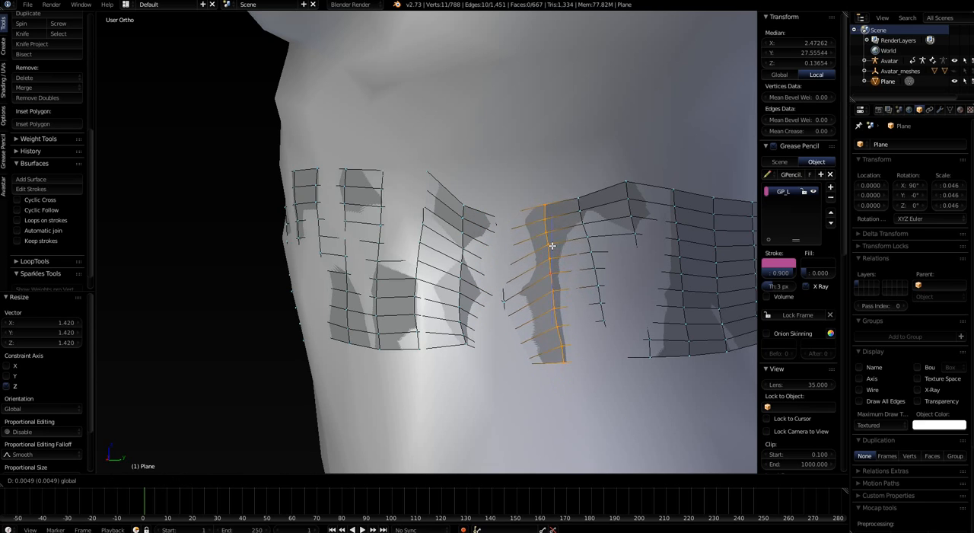
click(524, 261)
Raise the pinched vertical edge loop on the left flank about 0.007 along Z
alt+right_click(504, 297)
key(g)
key(z)
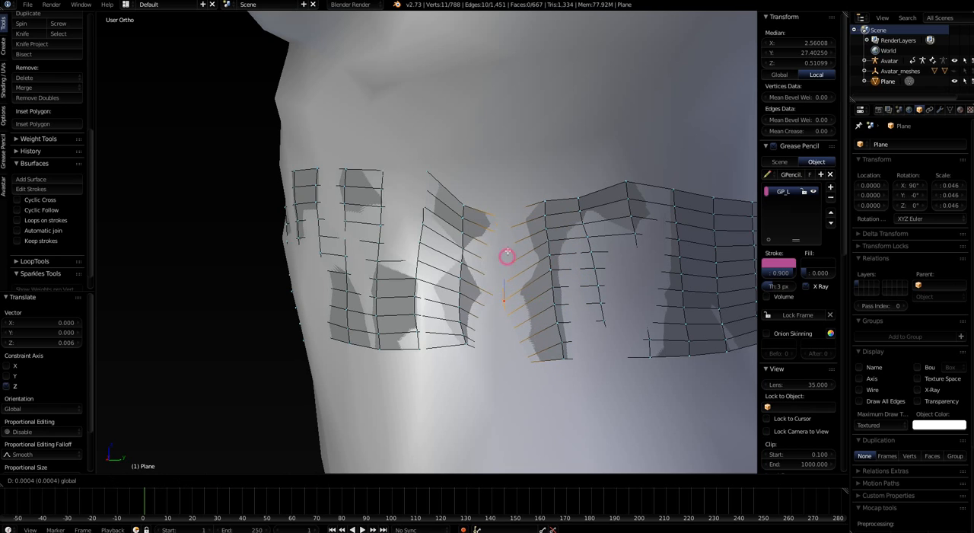
click(481, 245)
alt+right_click(461, 245)
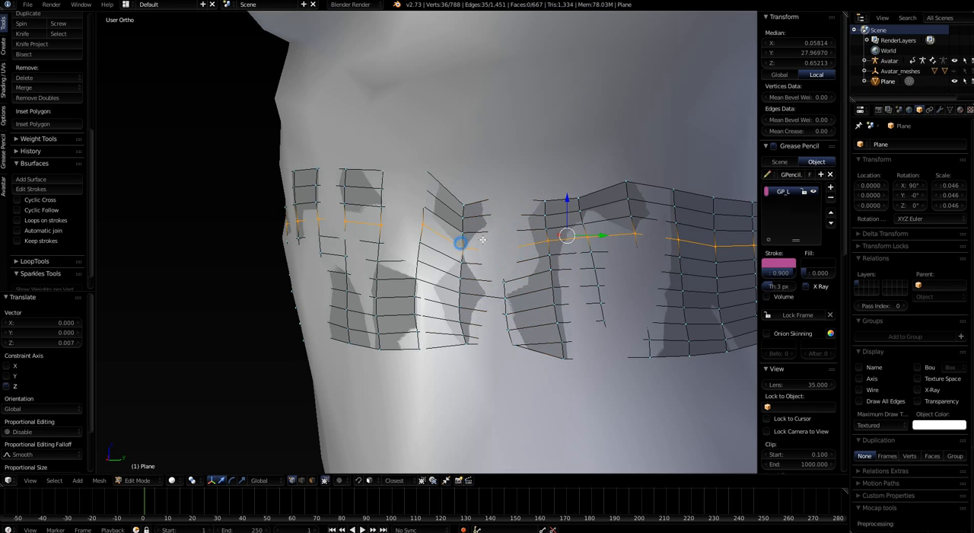
Raise the vertical edge loop at the notch on the left flank about 0.005 along Z and scale it about 1.318 along Z
alt+right_click(464, 240)
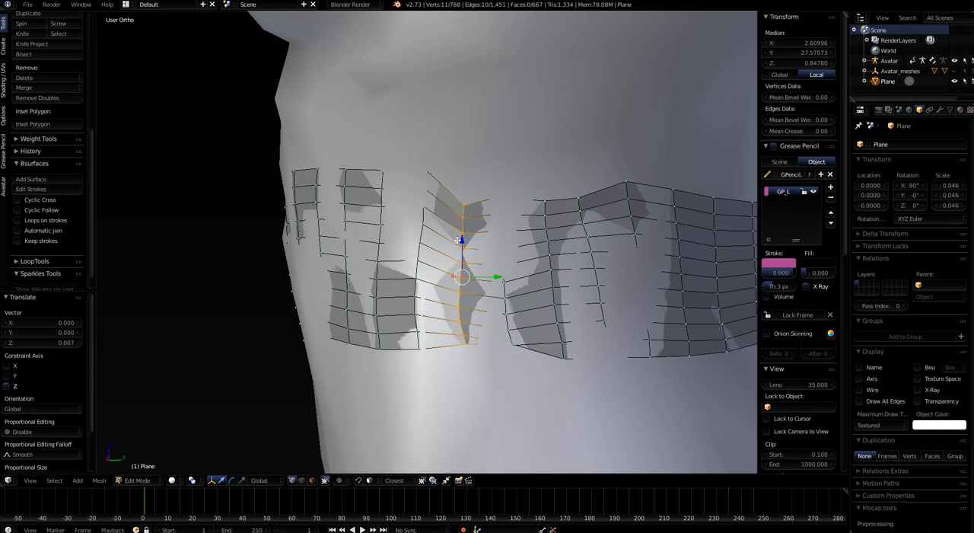
key(g)
key(z)
click(474, 264)
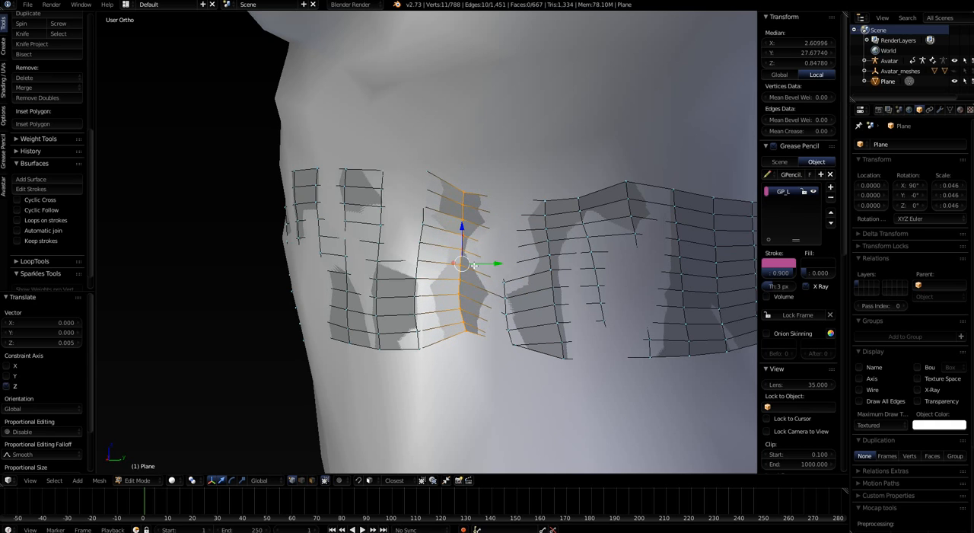
key(s)
click(477, 266)
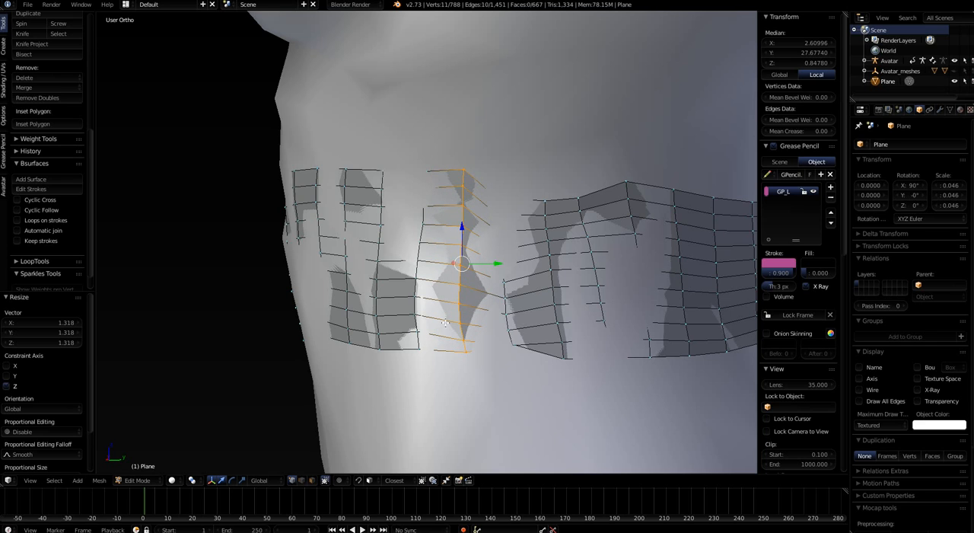
Select the two facing vertical edge loops at the band's front gap and draw two vertical grease pencil strokes between them
scroll(446, 214, down, 4)
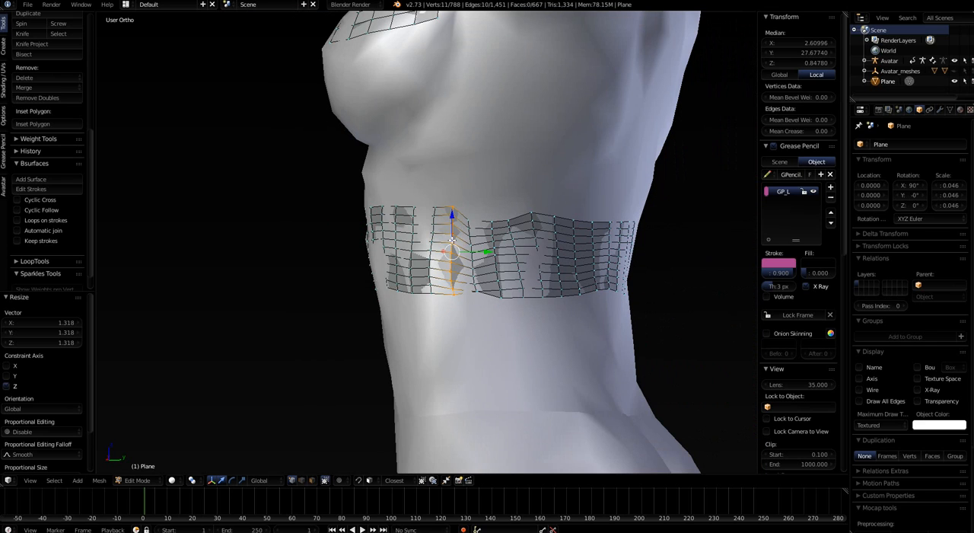
middle_drag(459, 316, 567, 320)
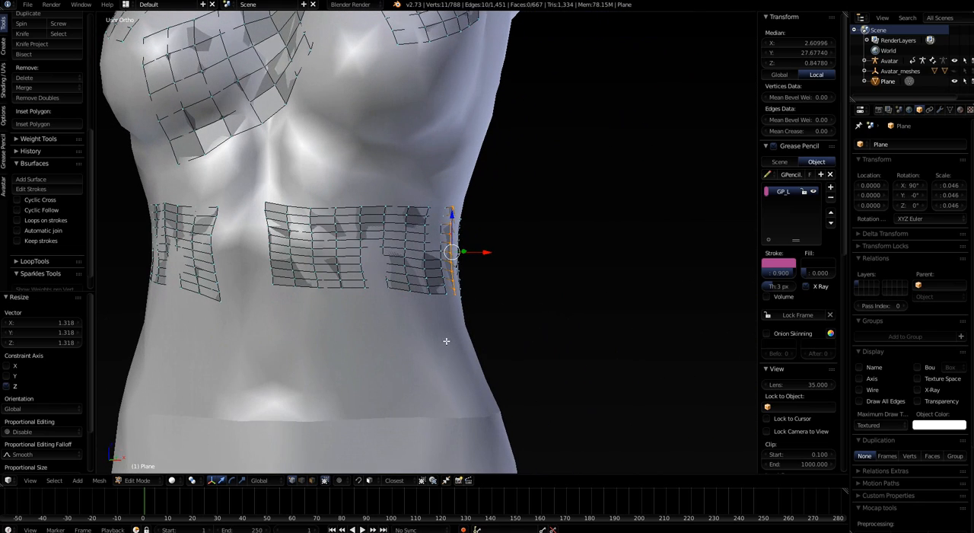
middle_drag(446, 341, 556, 320)
scroll(501, 299, up, 3)
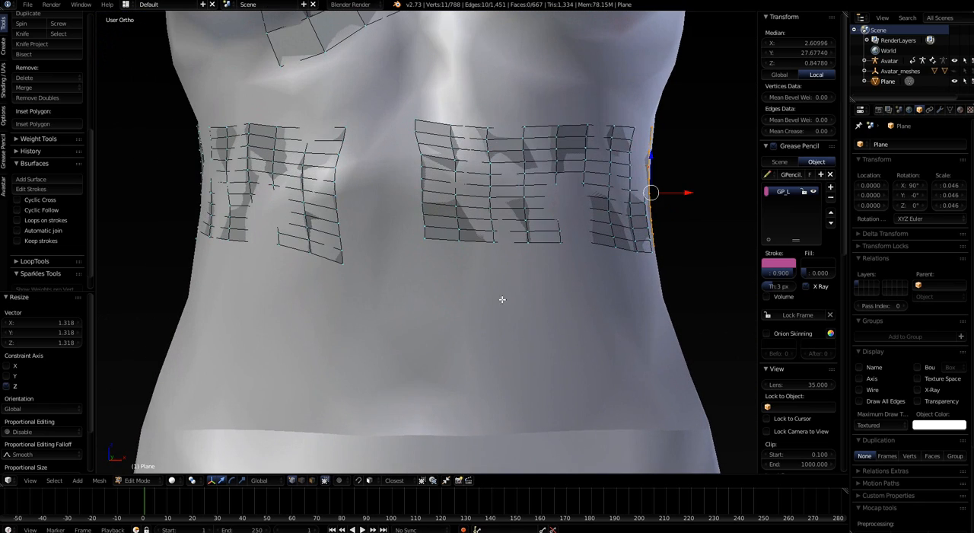
middle_drag(498, 294, 487, 266)
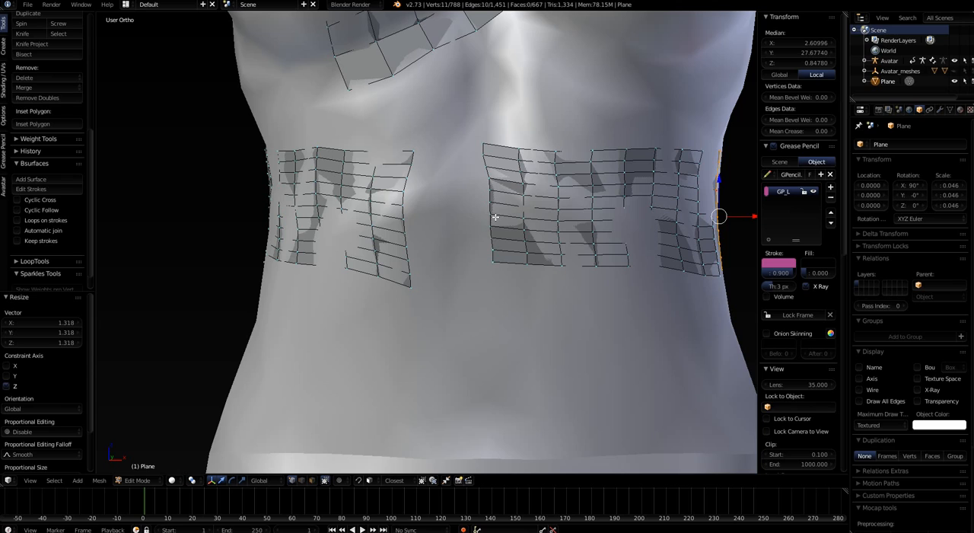
alt+right_click(399, 233)
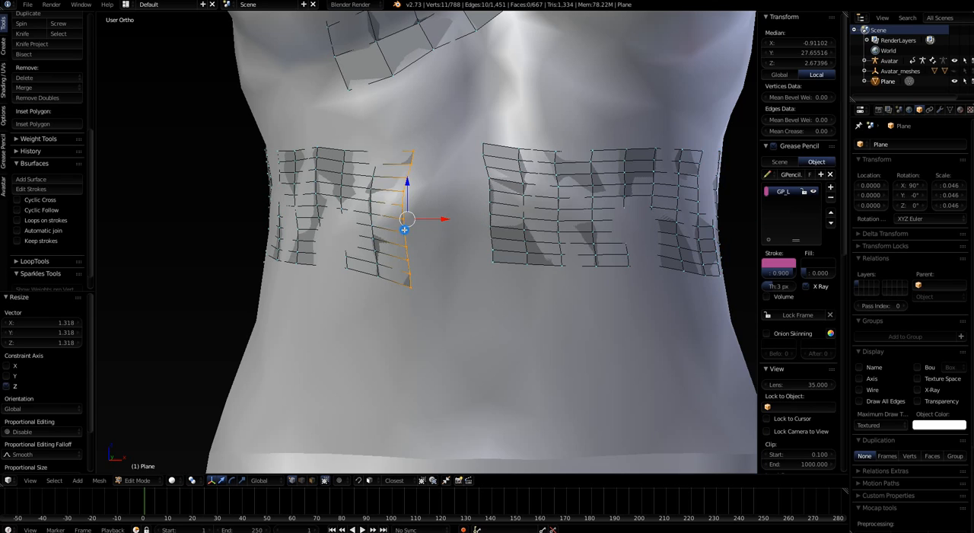
alt+shift+right_click(490, 221)
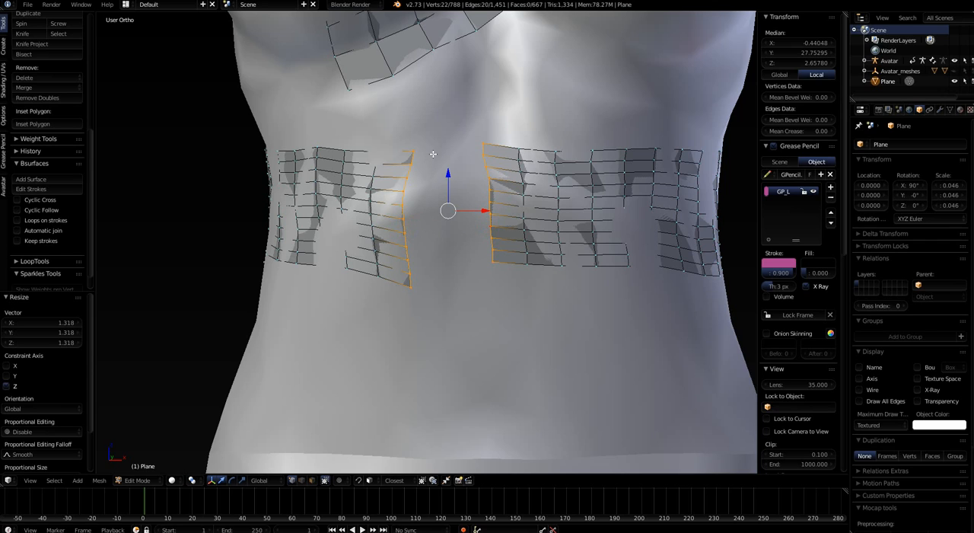
drag(434, 151, 435, 274)
drag(462, 152, 472, 268)
Generate a Bsurfaces surface across the front gap and set its Follow value to 3
click(30, 179)
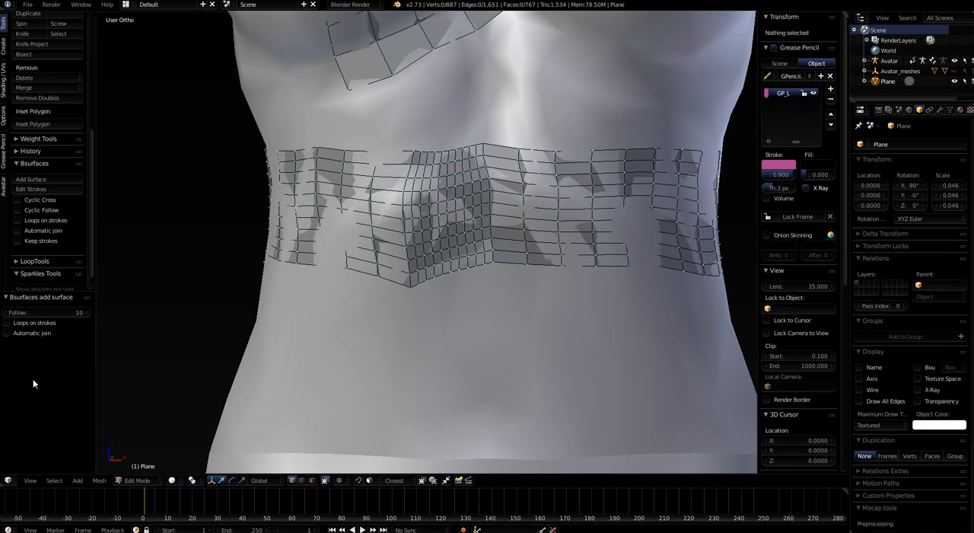
click(6, 313)
click(6, 313)
click(6, 313)
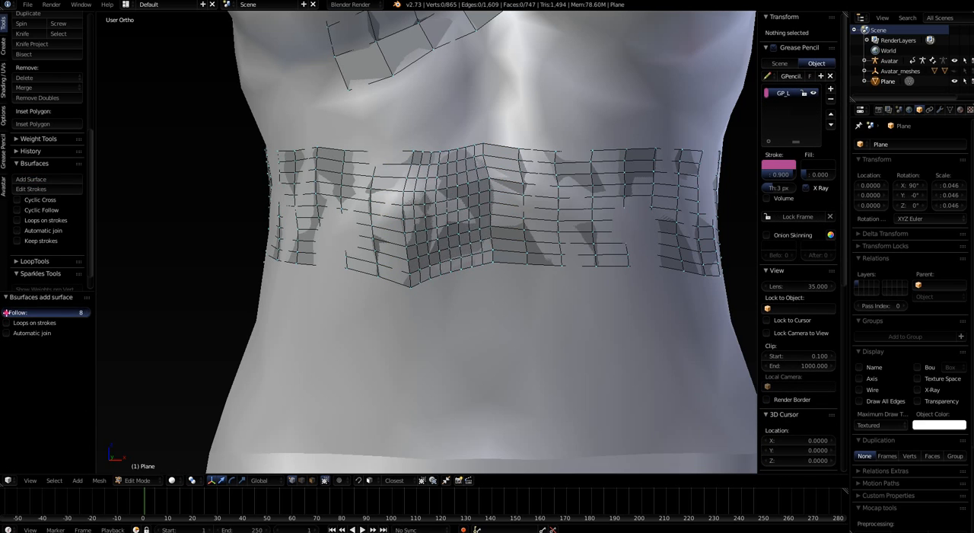
click(6, 313)
click(6, 313)
click(6, 313)
click(6, 312)
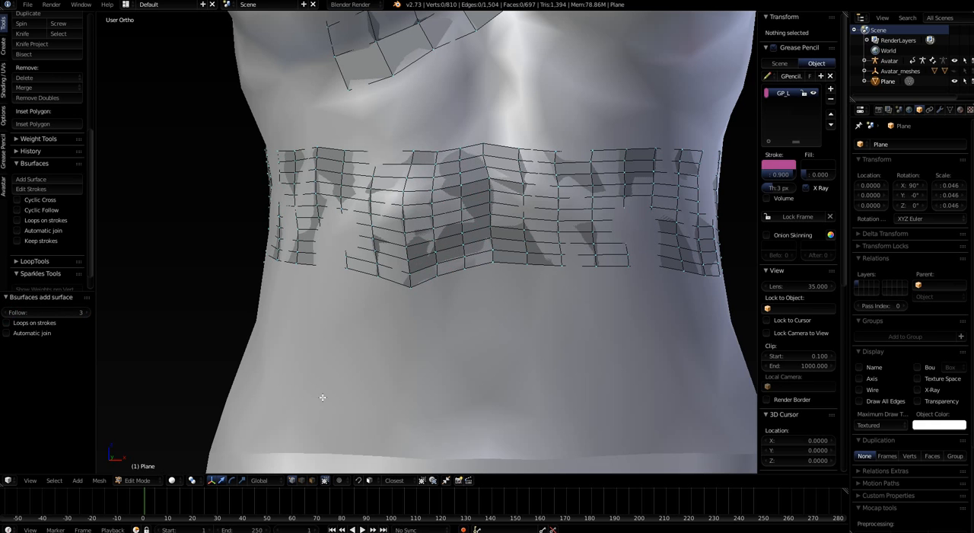
Delete three alternate horizontal edge loops in the middle and lower part of the midriff band
mouse_move(502, 362)
middle_down()
mouse_move(474, 355)
mouse_move(507, 362)
middle_up()
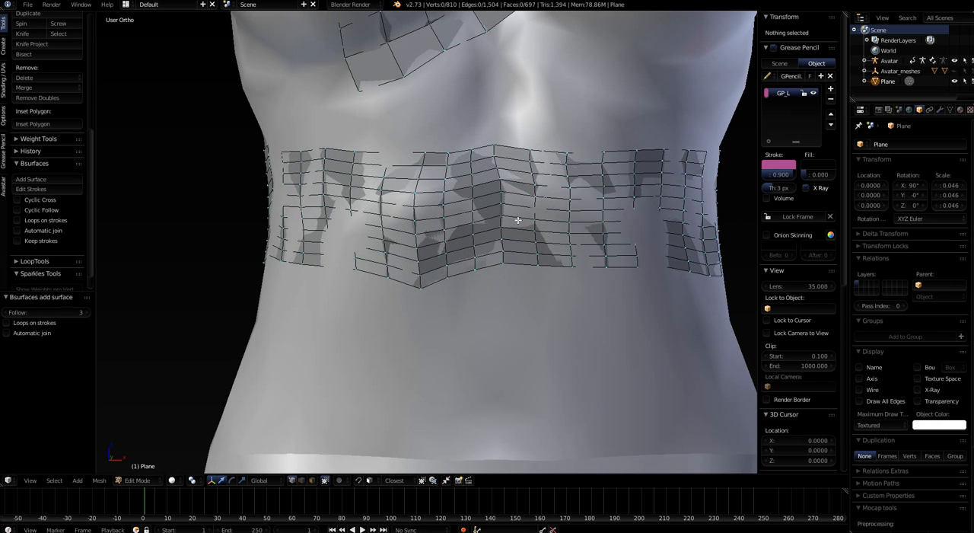
alt+right_click(519, 197)
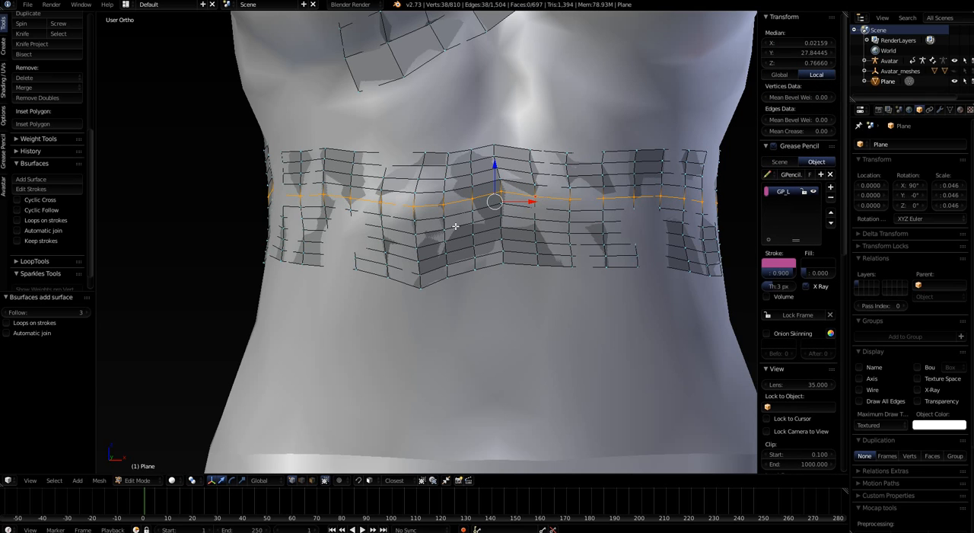
key(x)
click(431, 348)
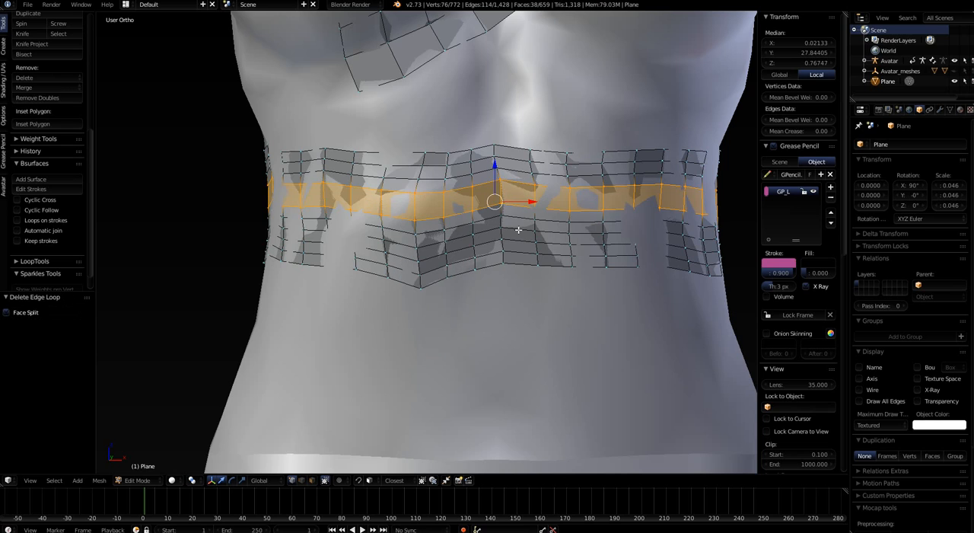
alt+right_click(516, 218)
key(x)
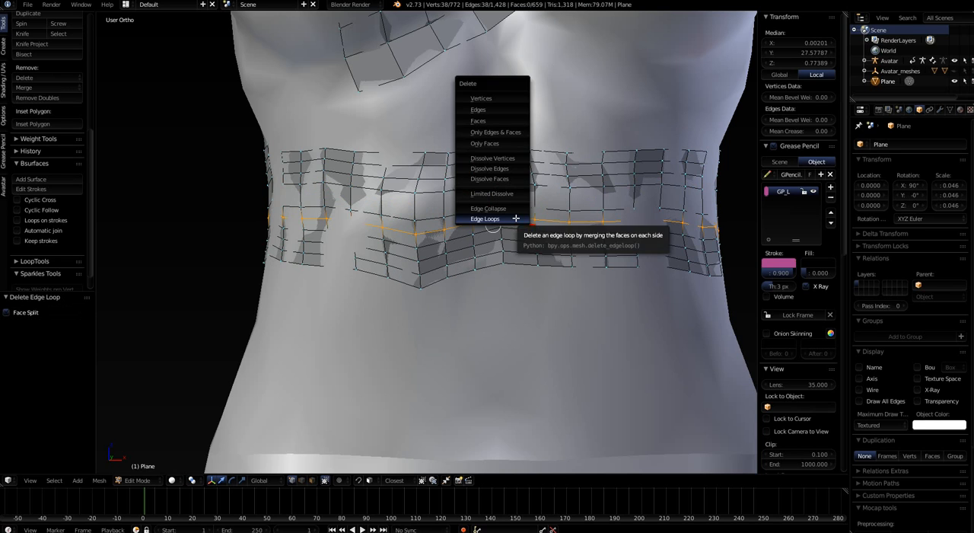
click(516, 218)
alt+right_click(515, 238)
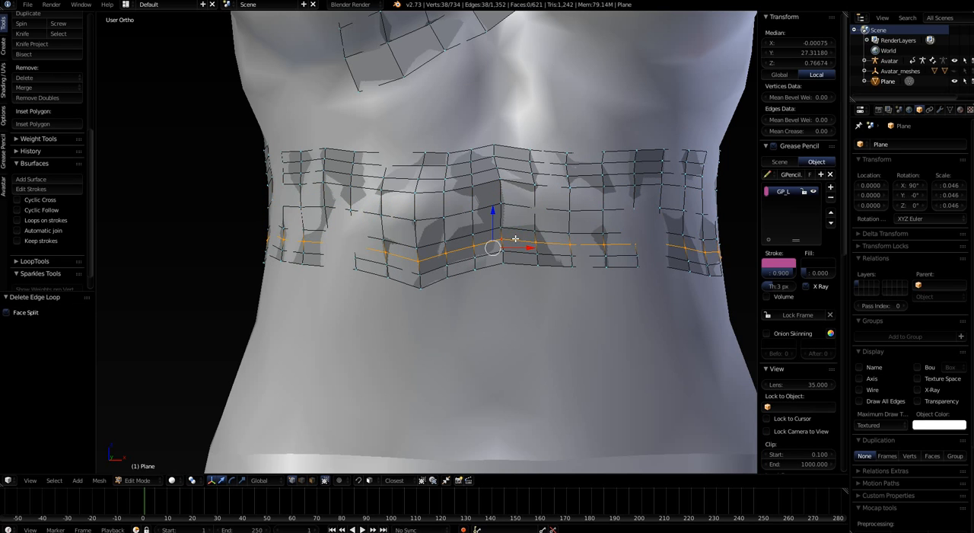
key(x)
click(515, 238)
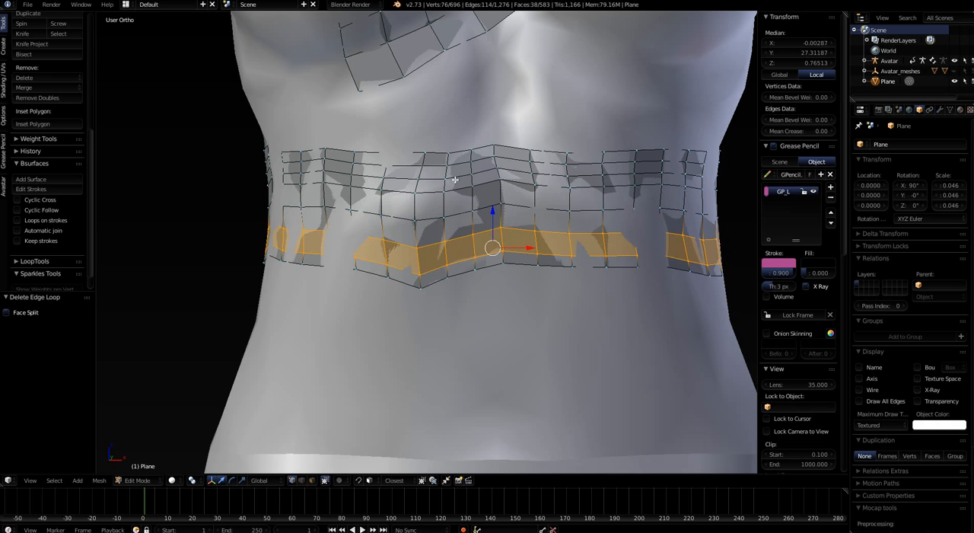
Select the bottom edge loop of the midriff band and flatten it by scaling it to 0 along Z
alt+right_click(518, 255)
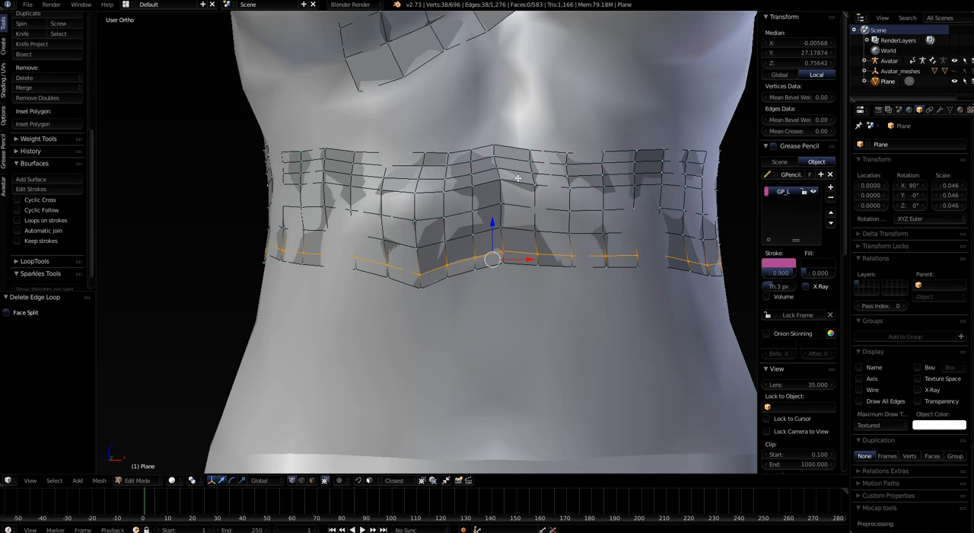
alt+right_click(520, 269)
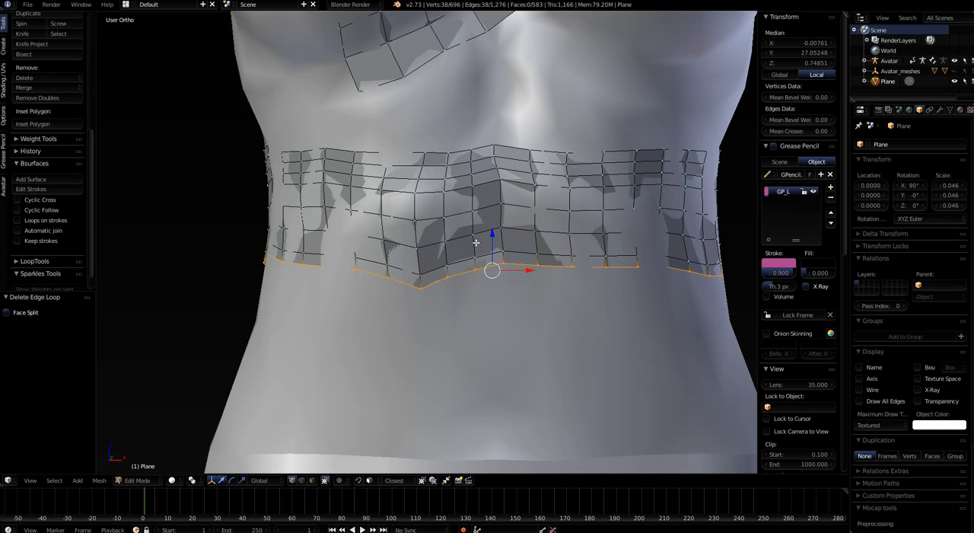
scroll(469, 242, down, 3)
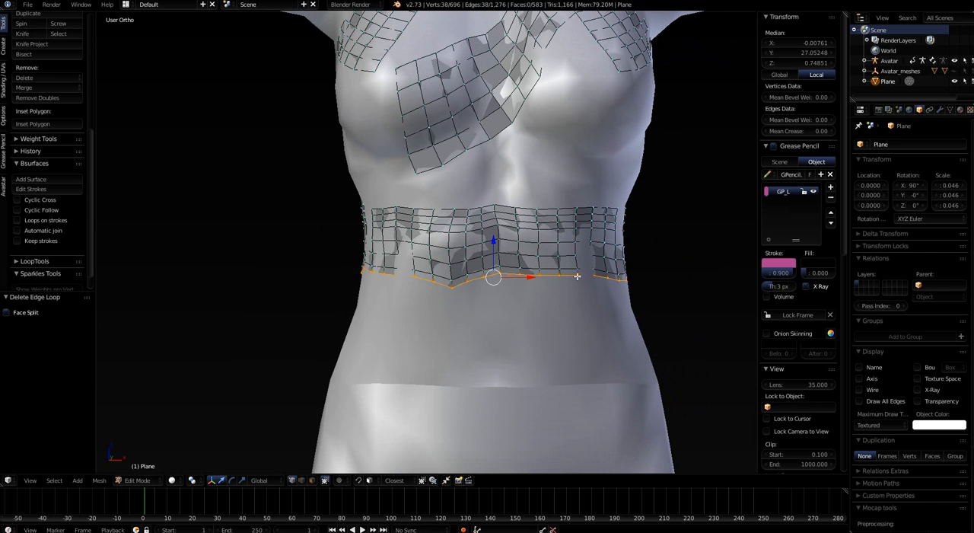
mouse_move(578, 279)
middle_down()
mouse_move(583, 285)
mouse_move(563, 271)
middle_up()
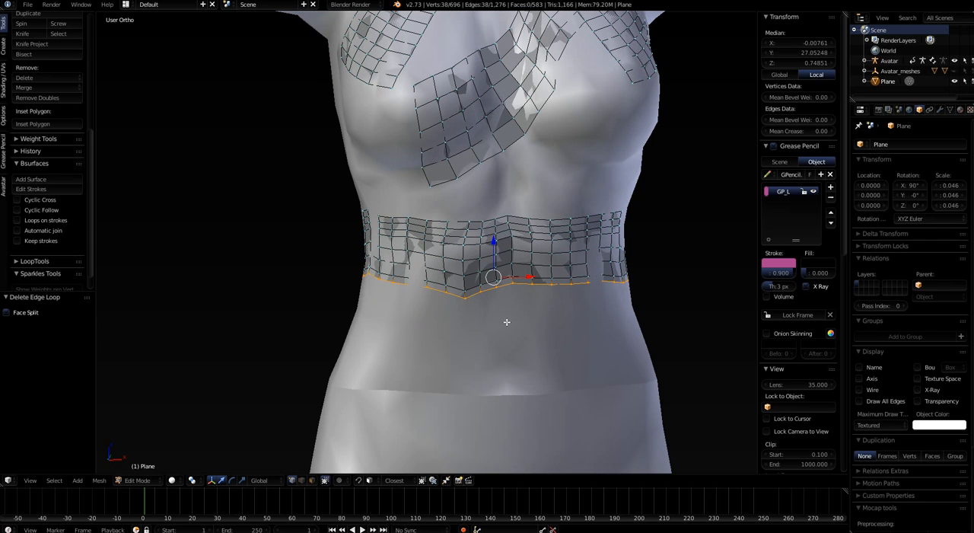
text(sz)
text(0)
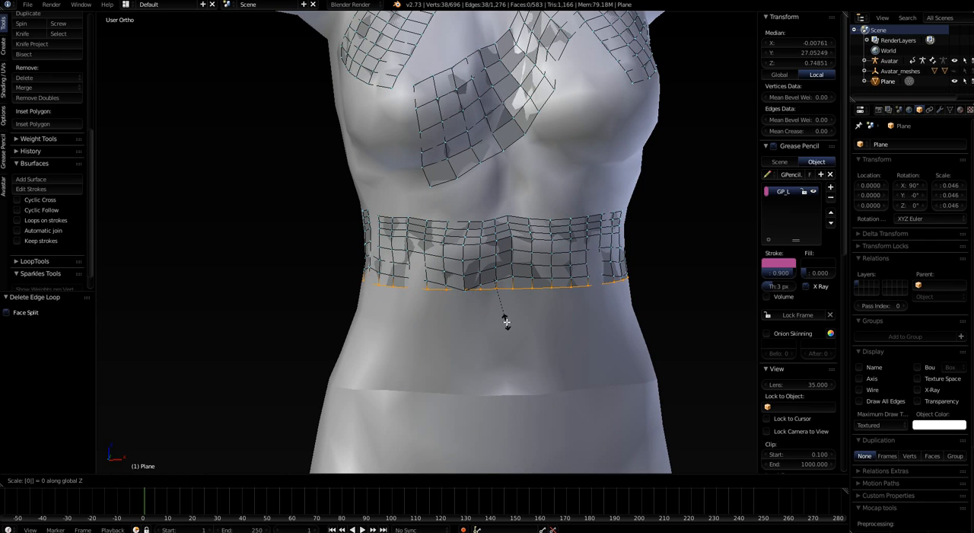
key(Return)
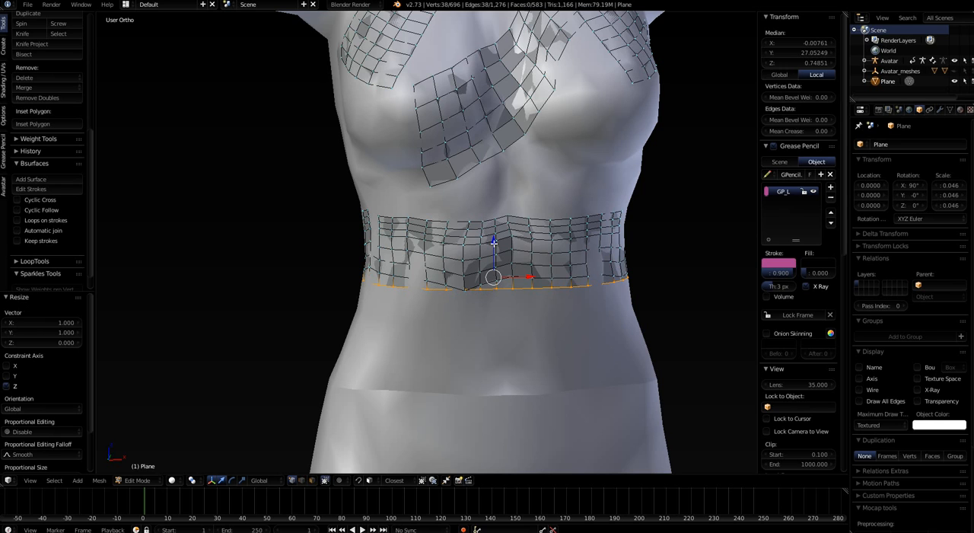
Lower the band's bottom edge loop about 0.011 along Z and scale it uniformly to about 1.041
drag(493, 242, 489, 257)
mouse_move(548, 363)
middle_down()
mouse_move(526, 361)
mouse_move(533, 365)
middle_up()
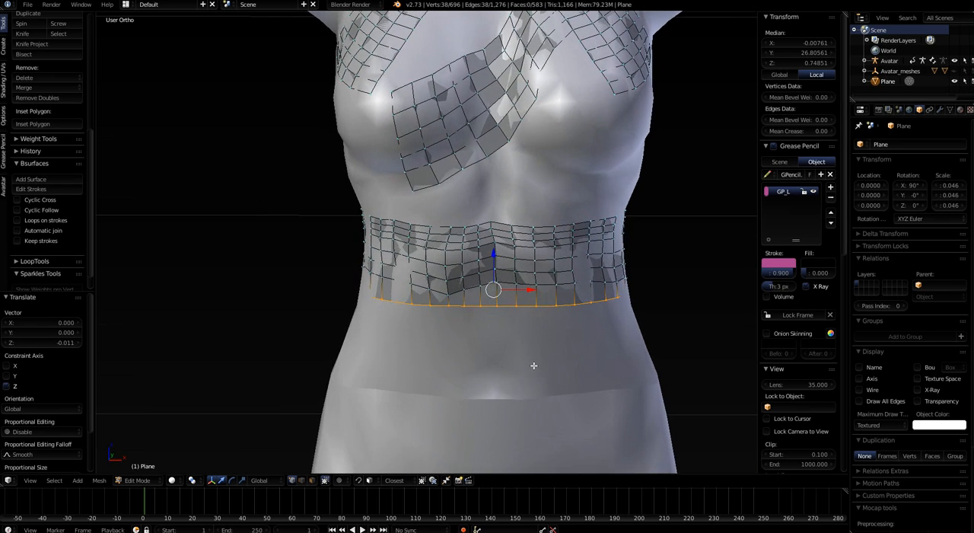
key(s)
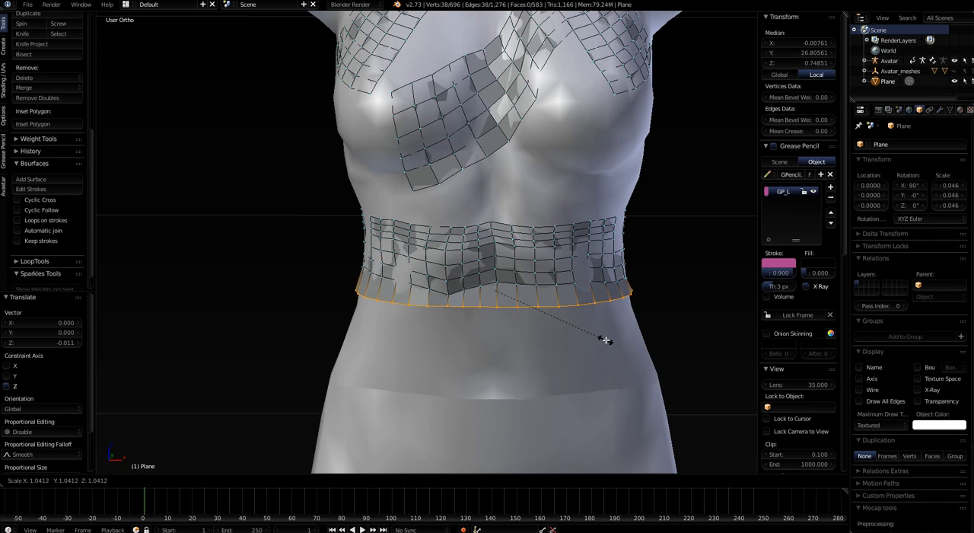
click(606, 341)
Extrude the band's bottom edge loop about 0.027 downward along Z and scale the new edge to about 1.058
middle_drag(598, 349, 531, 280)
scroll(532, 229, down, 3)
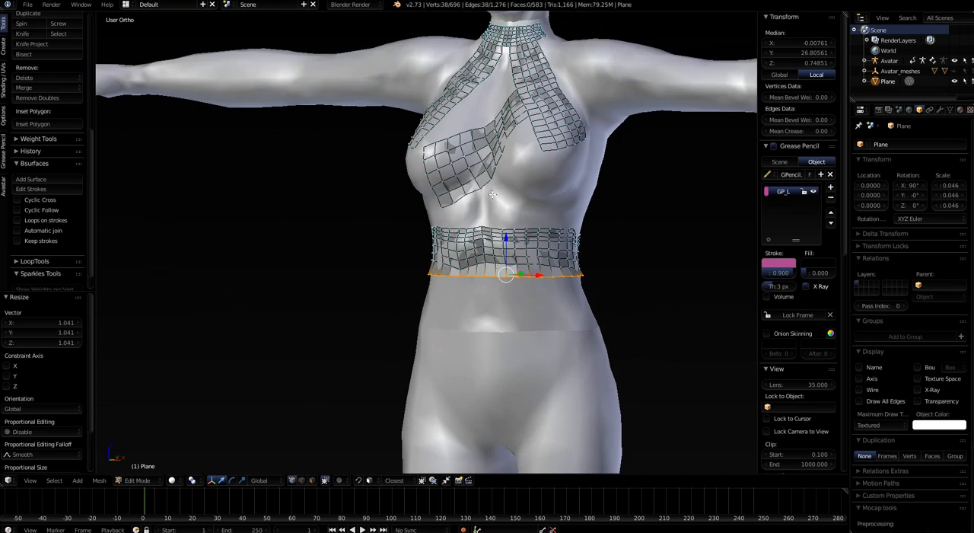
middle_drag(493, 195, 515, 303)
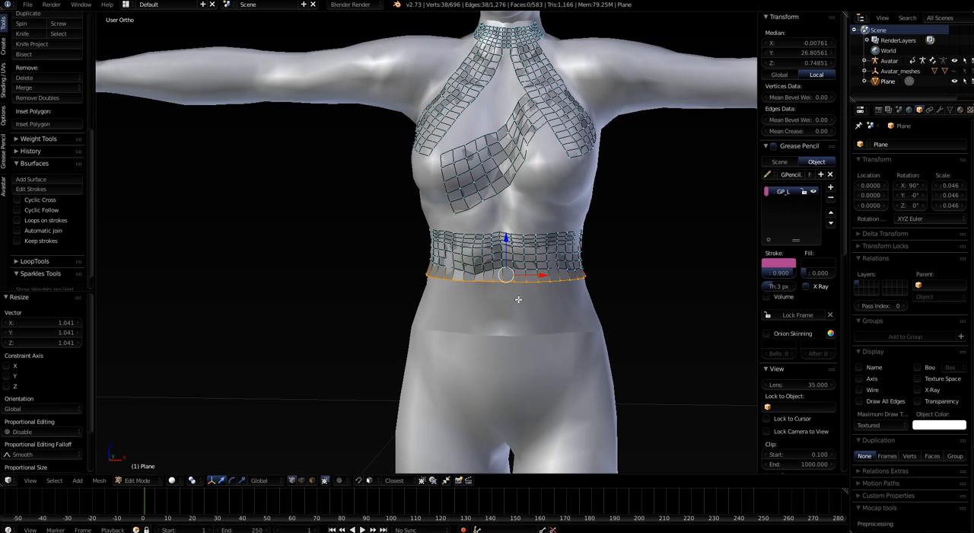
key(e)
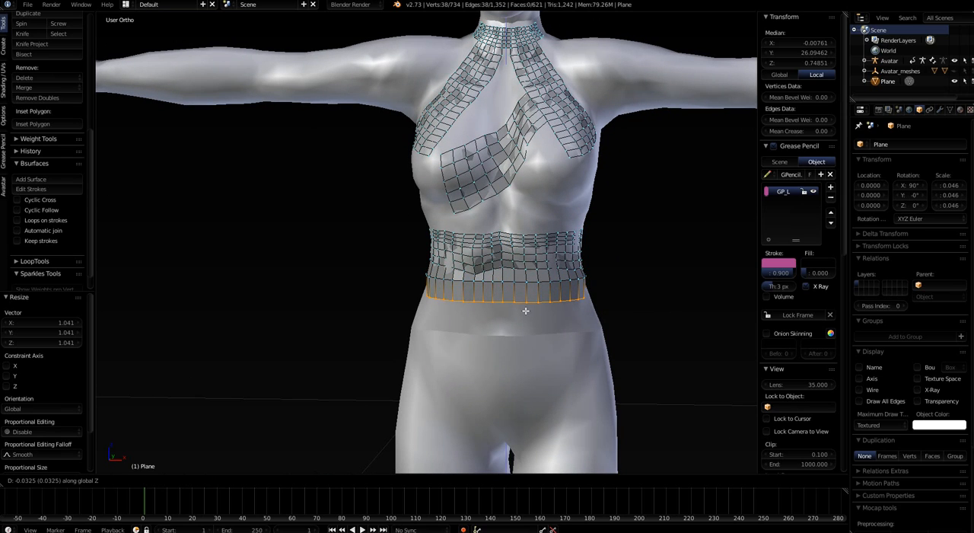
click(526, 308)
key(s)
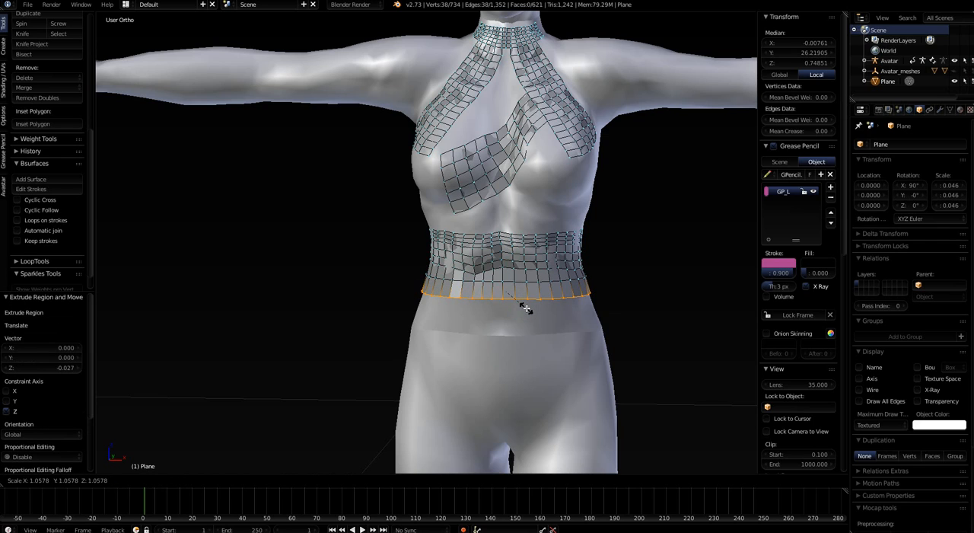
click(526, 308)
Extrude the bottom edge about 0.030 further down along Z and widen it by scaling to about 1.107
key(e)
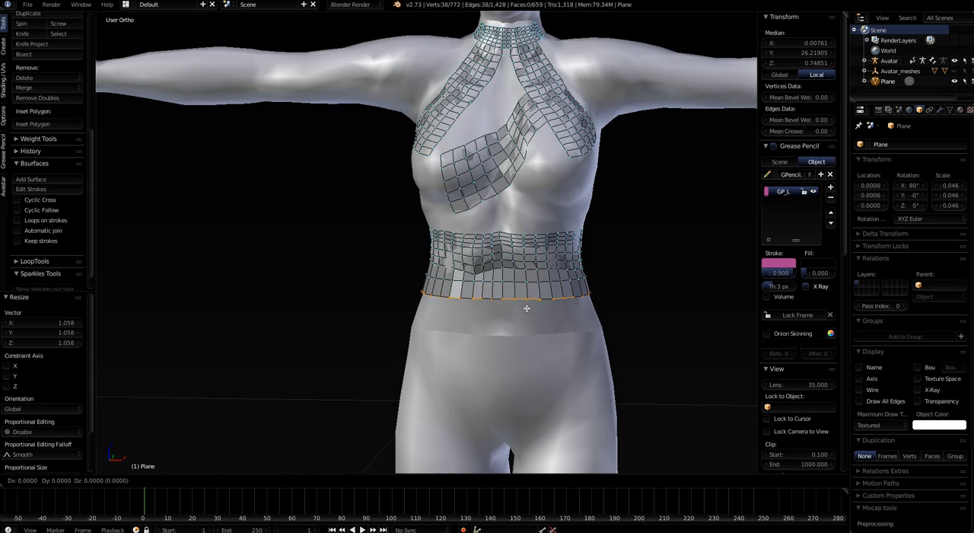
key(z)
click(524, 328)
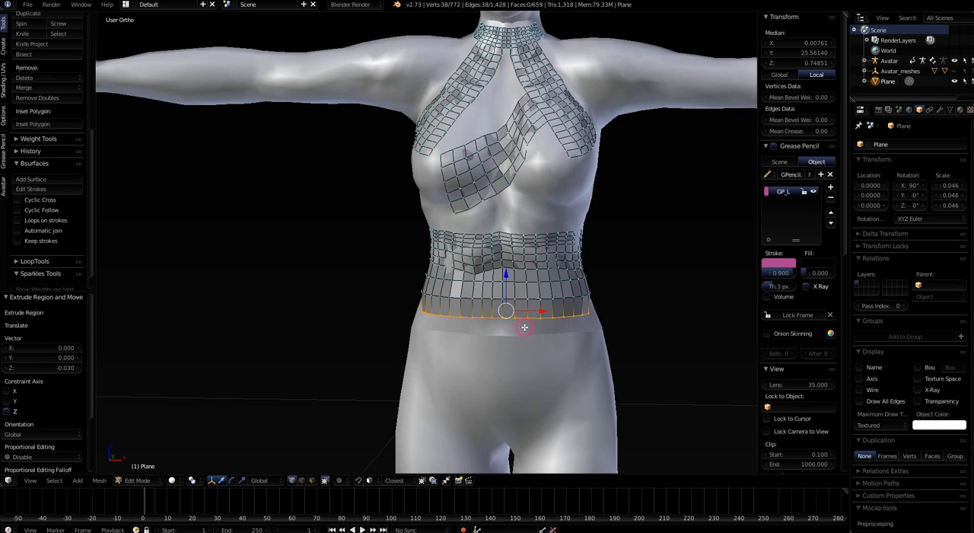
key(s)
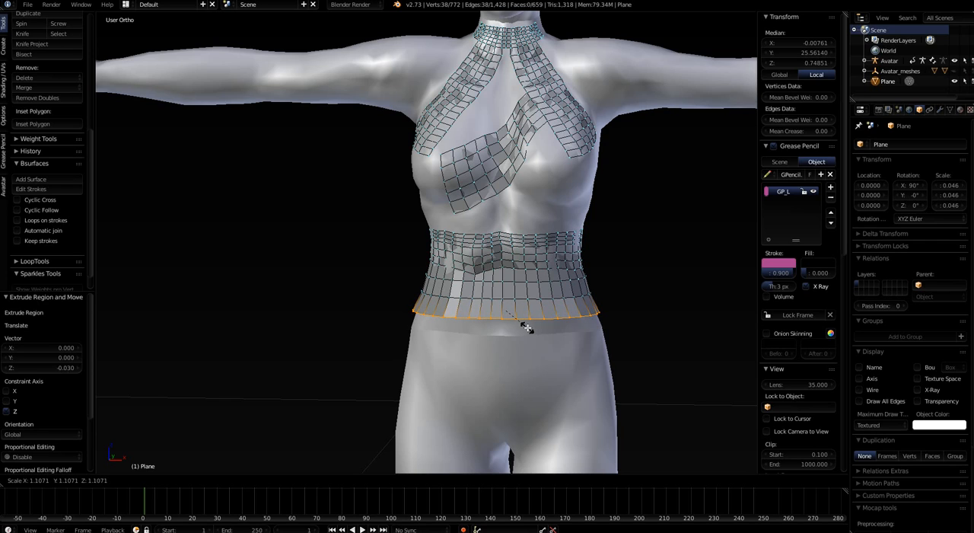
click(527, 328)
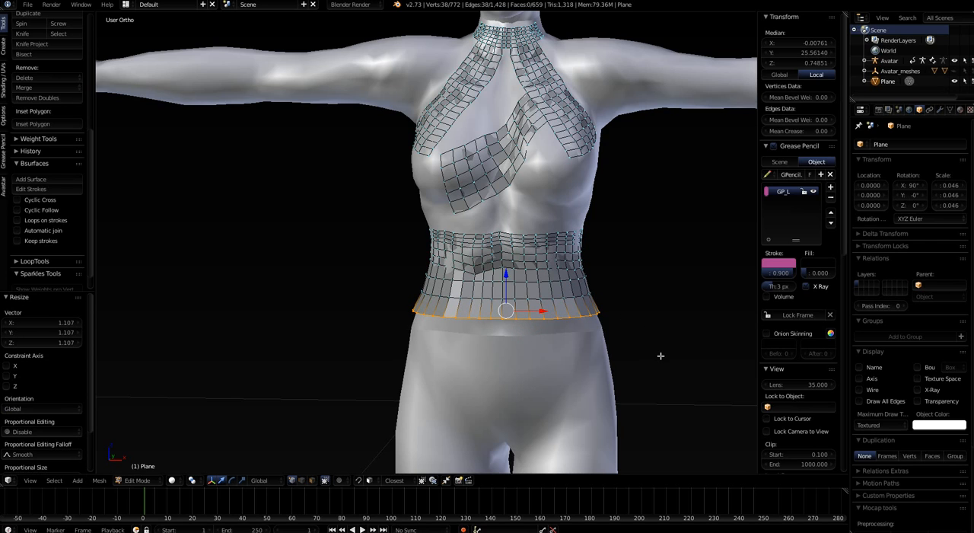
Extrude the garment's bottom edge loop about 0.106 downward along Z and scale the new edge to about 1.166
key(s)
key(Escape)
key(s)
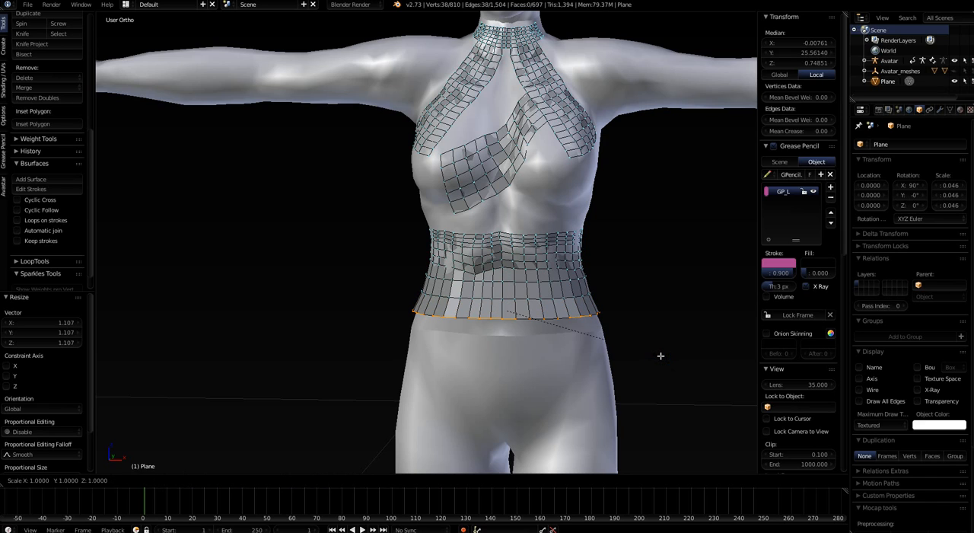
key(Escape)
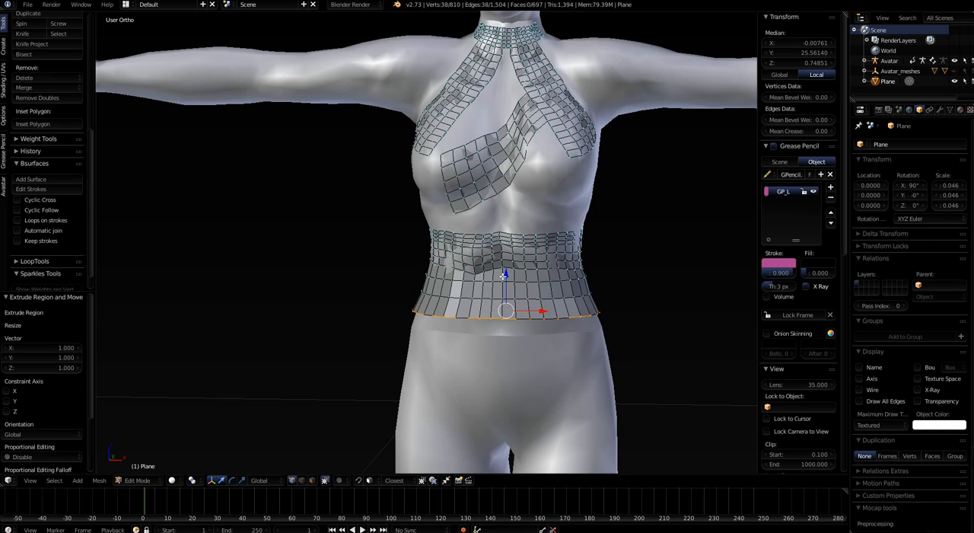
key(g)
key(z)
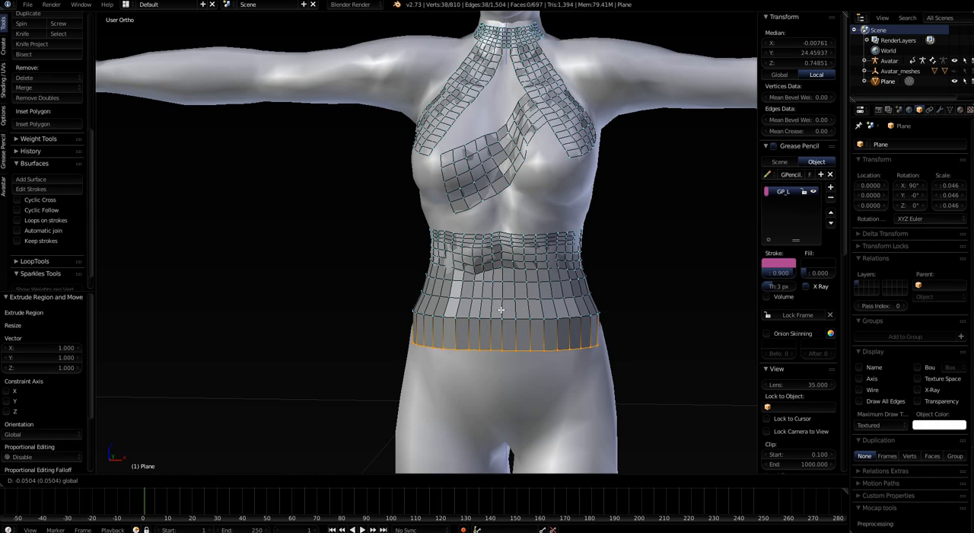
click(504, 339)
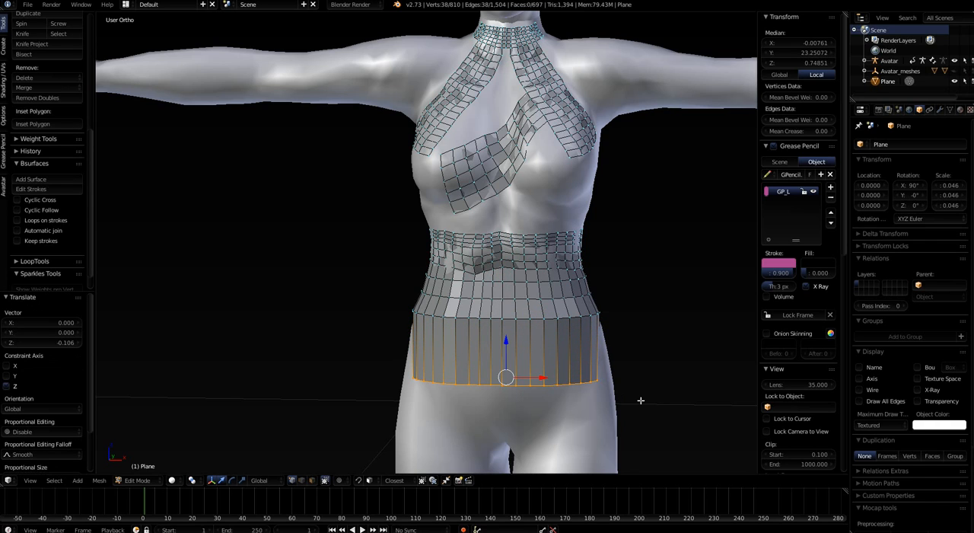
key(s)
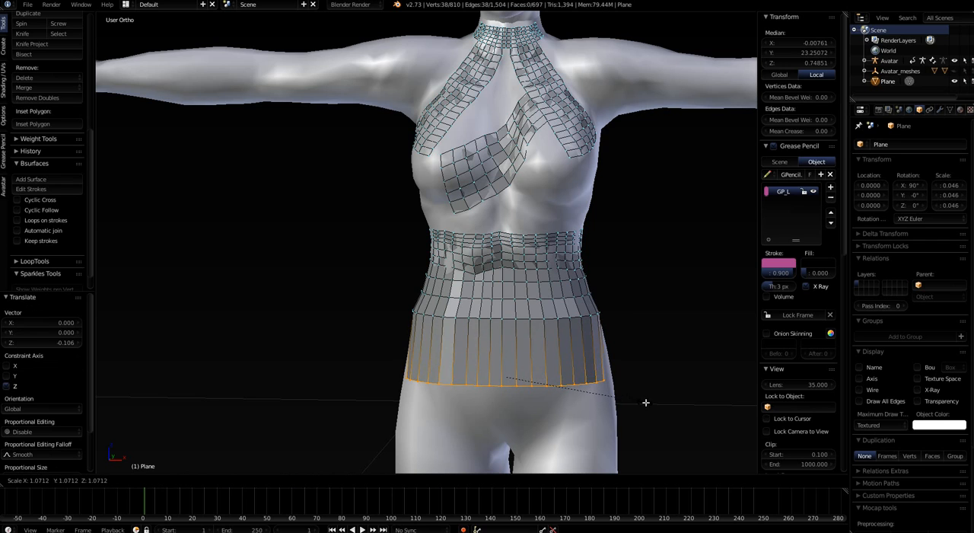
click(655, 401)
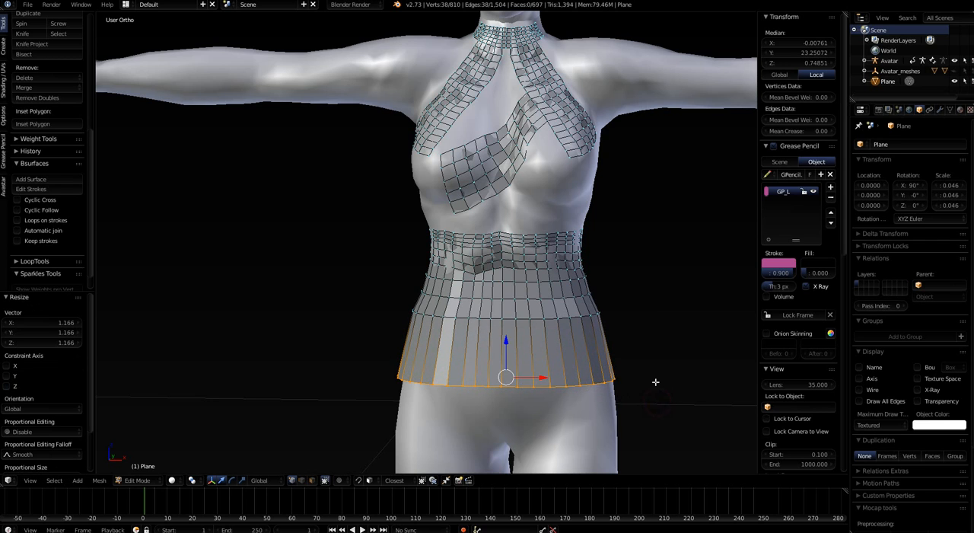
Extrude the bottom edge loop another 0.129 or so downward along Z and widen it by scaling to about 1.090
scroll(655, 381, down, 3)
shift+middle_drag(653, 409, 538, 247)
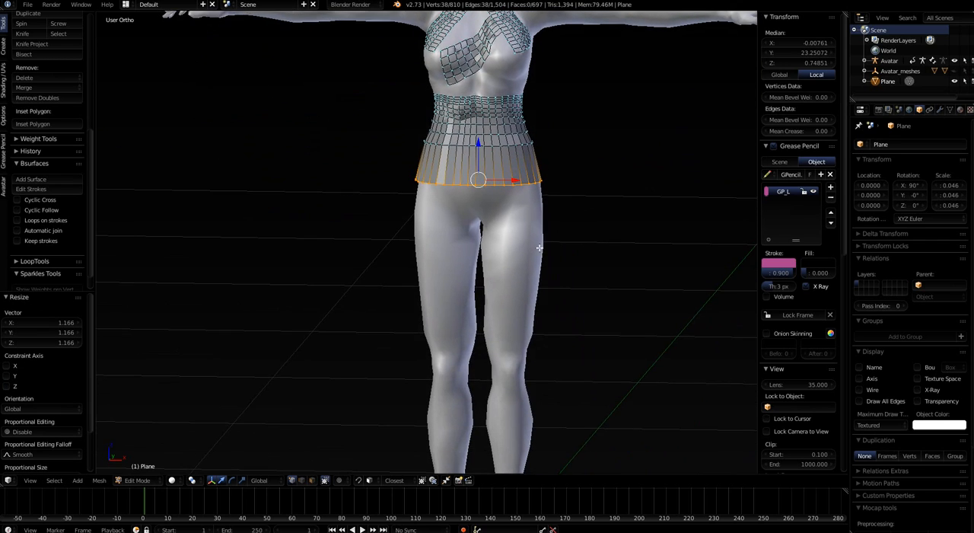
key(e)
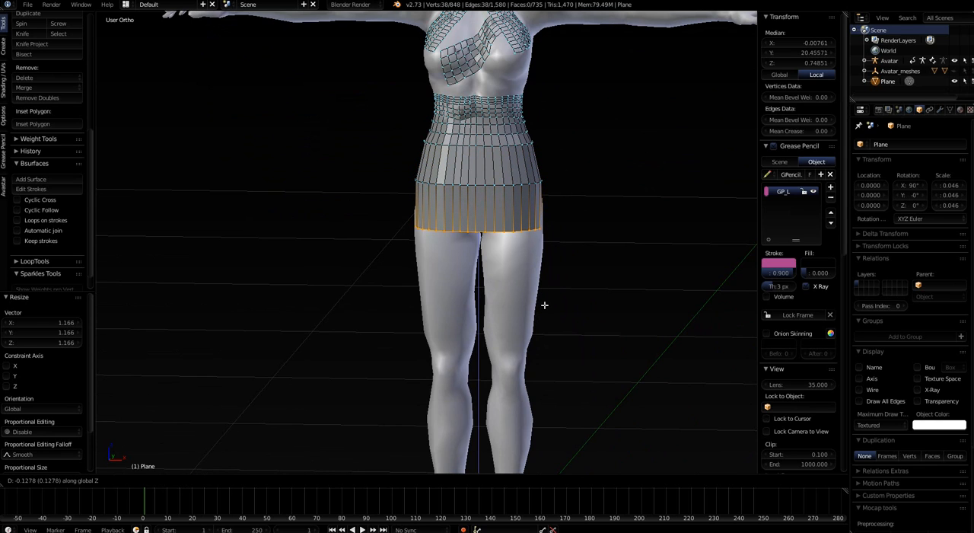
click(545, 304)
key(s)
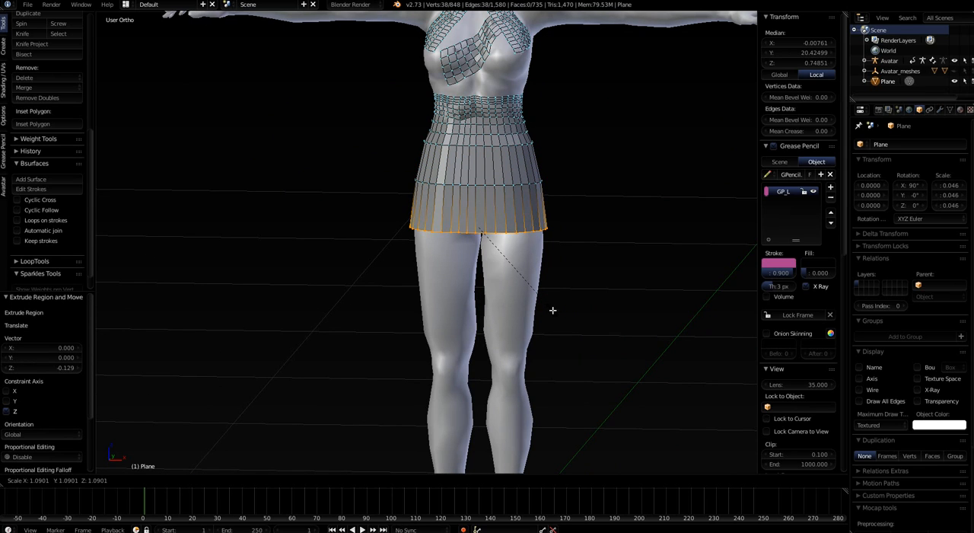
click(552, 310)
Shift the skirt's bottom edge loop about 0.033 along Y and the hip loop above it about 0.038 along Y
middle_drag(552, 306, 662, 308)
middle_drag(357, 303, 421, 194)
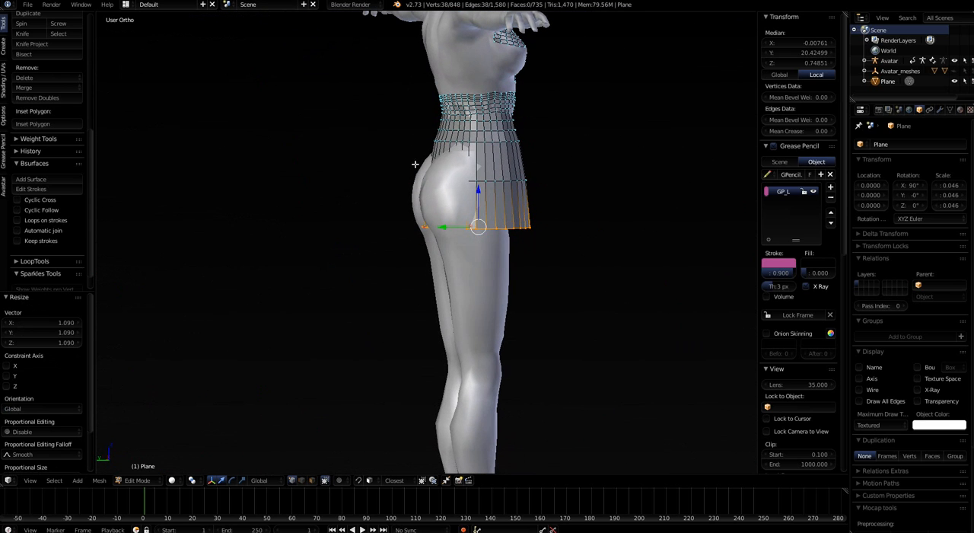
middle_drag(459, 228, 454, 279)
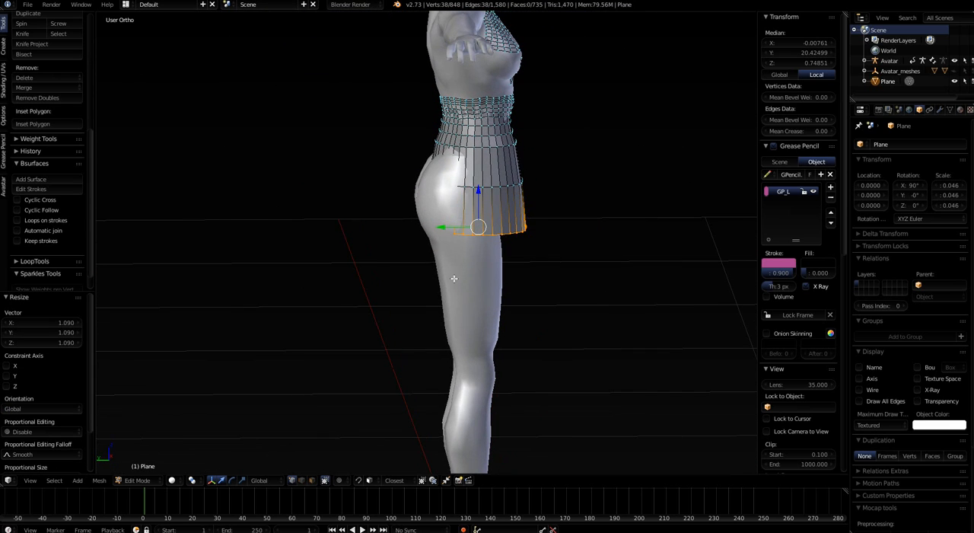
drag(442, 228, 429, 229)
alt+right_click(471, 185)
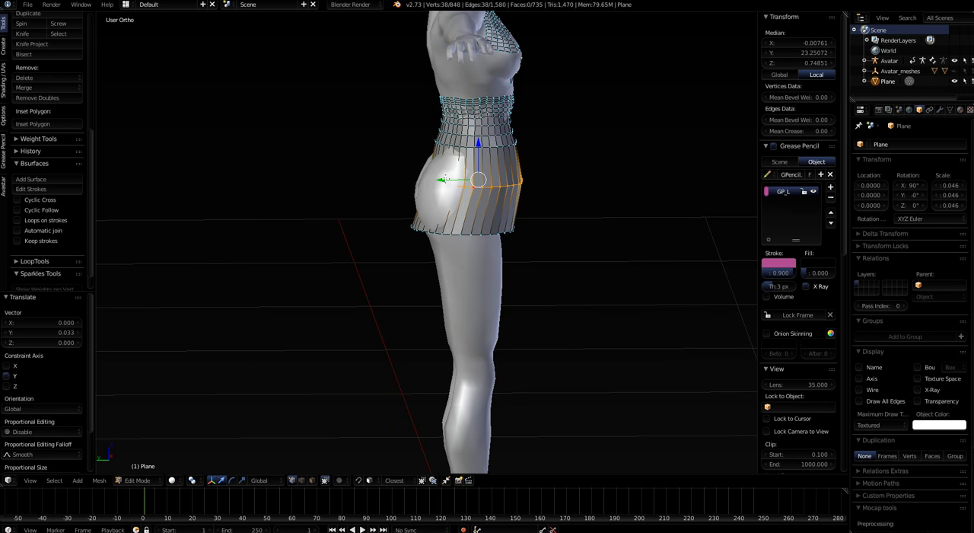
drag(443, 178, 431, 177)
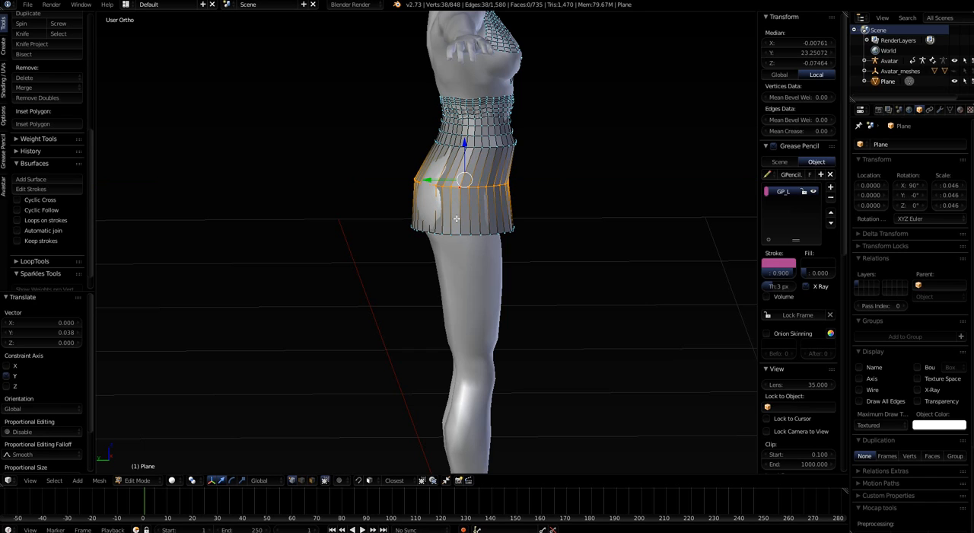
Add a centred loop cut between the hip loop and the bottom edge and scale it to about 1.038
alt+right_click(456, 218)
key(s)
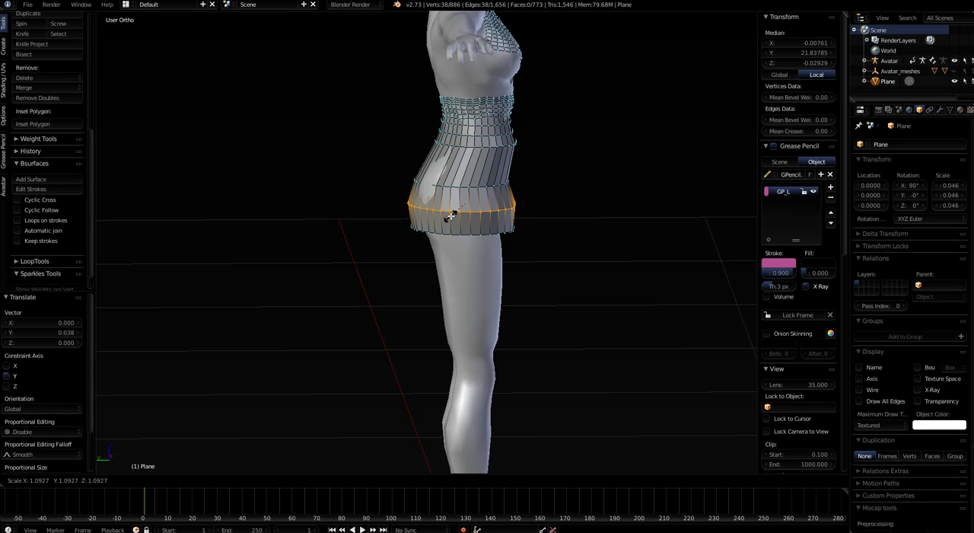
click(451, 214)
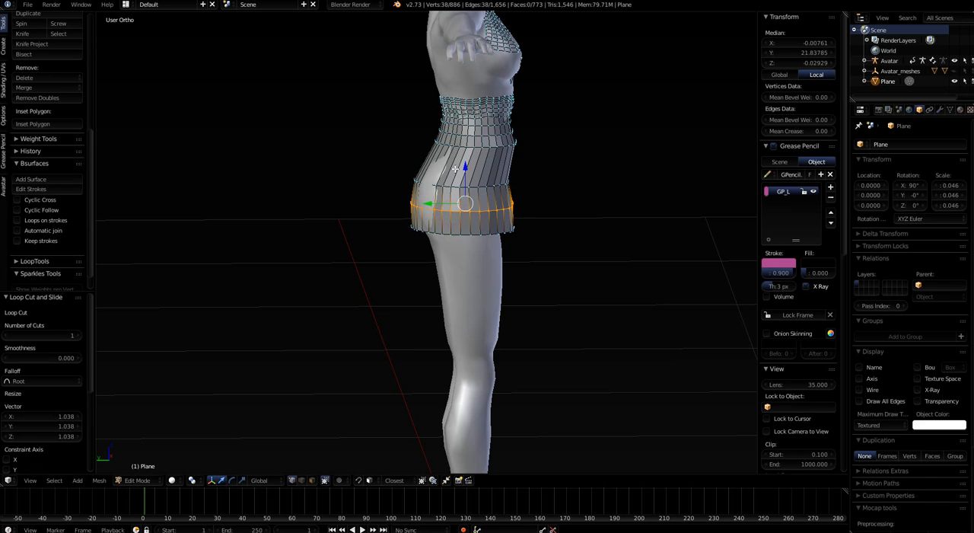
Add one loop cut in the face row just above the hip loop and scale it to about 1.005
key(ctrl+r)
click(460, 169)
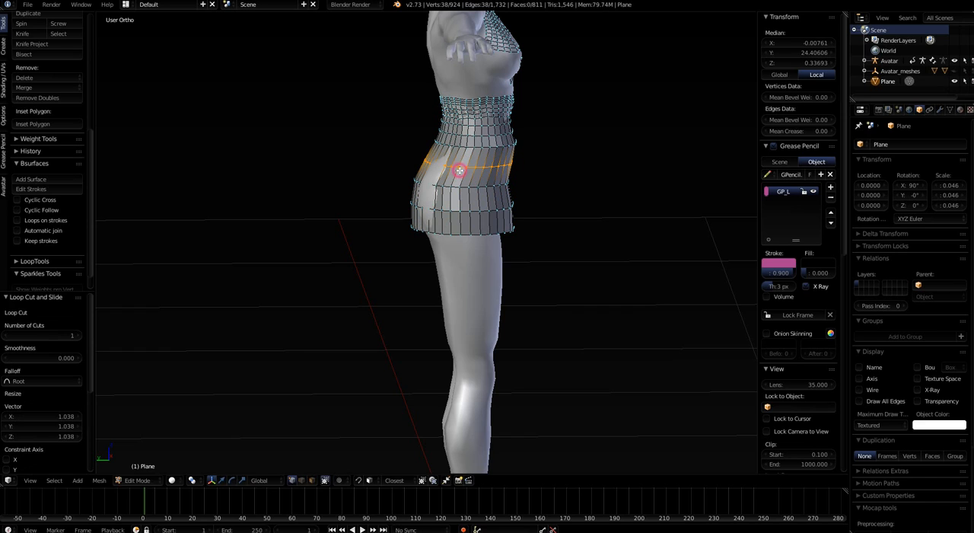
click(460, 171)
key(s)
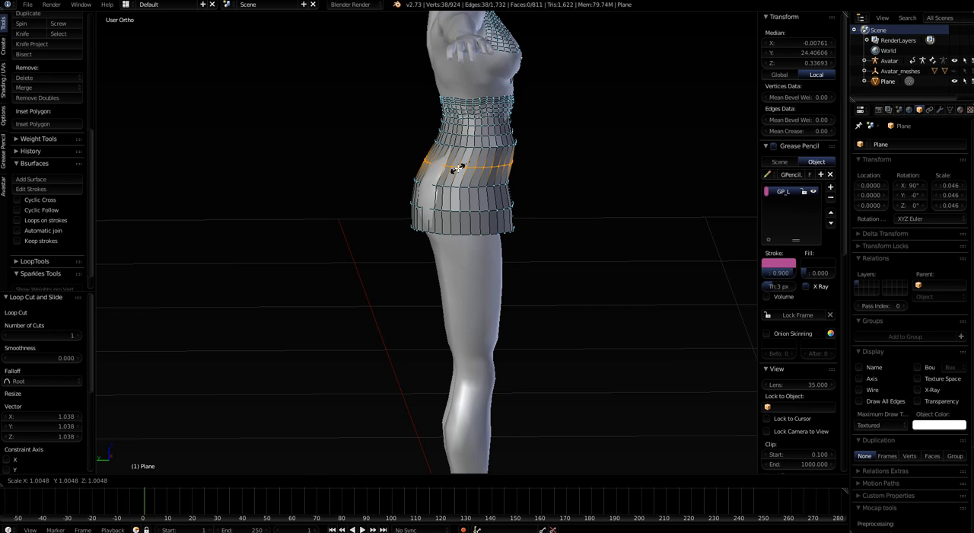
click(460, 169)
Select the hip edge loop, scale it uniformly to about 1.014 and nudge it slightly along Y
alt+right_click(472, 186)
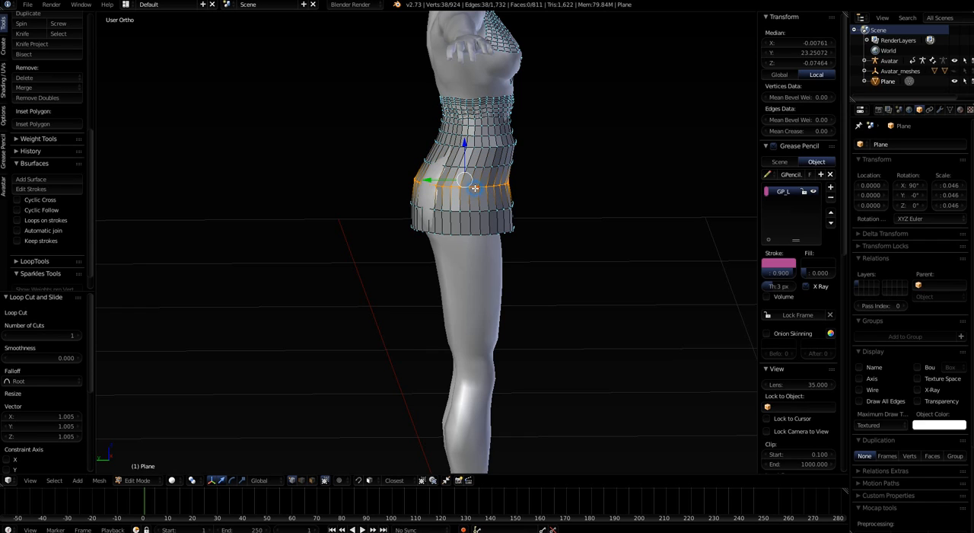
key(s)
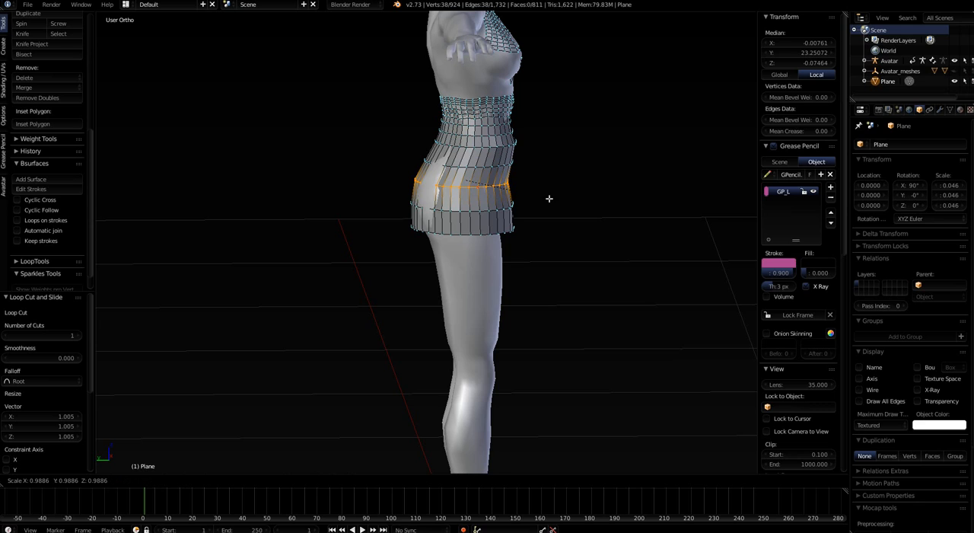
click(550, 199)
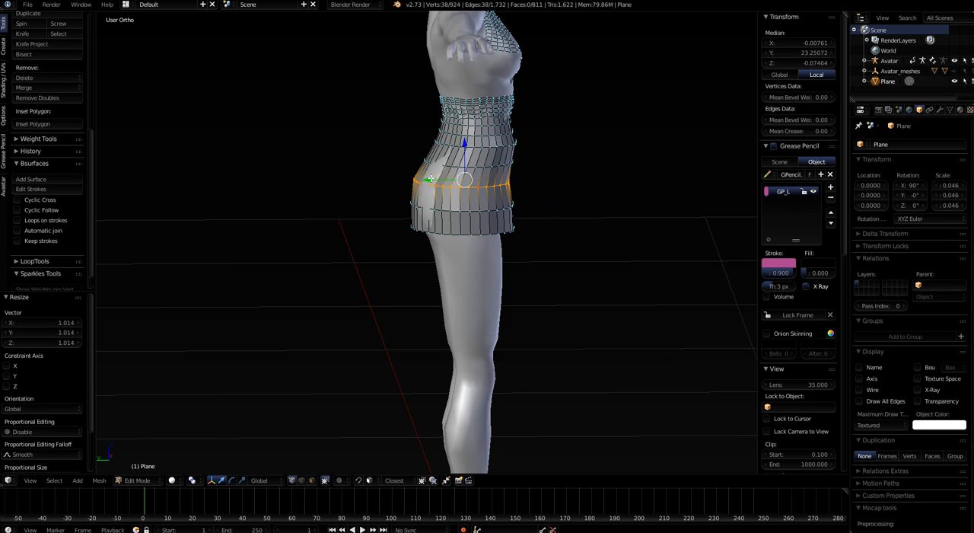
key(g)
key(y)
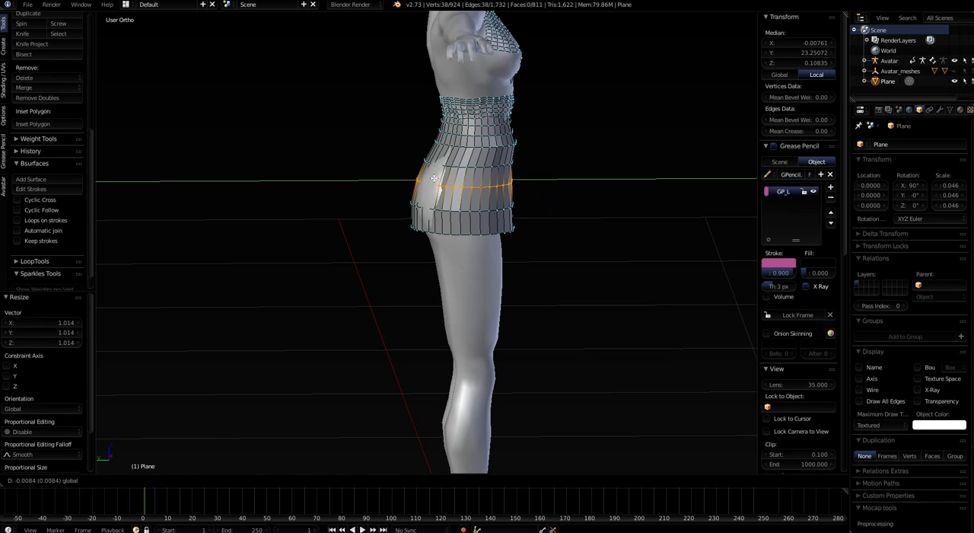
drag(433, 178, 433, 178)
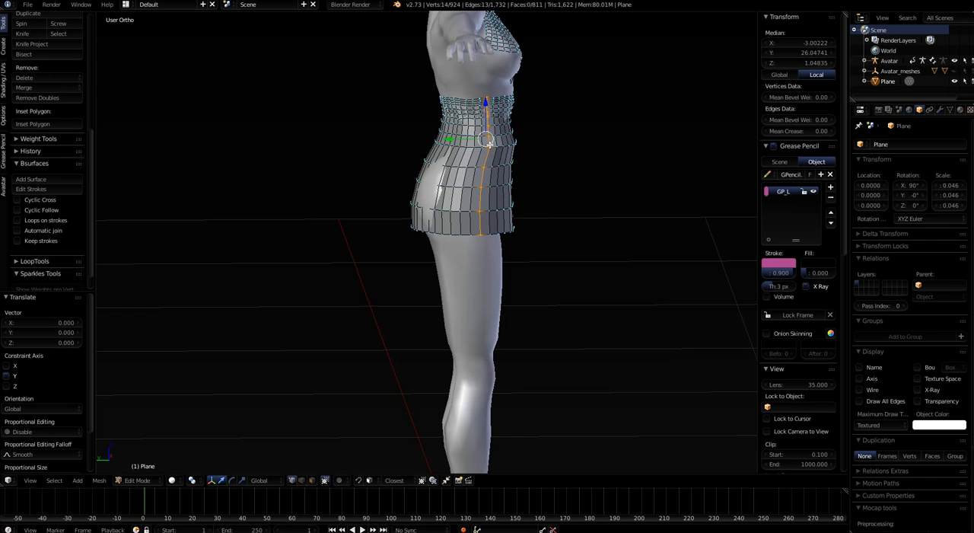
Select the edge loop at the top of the hips, move it about 0.010 along Y and scale it to about 0.939
alt+click(494, 146)
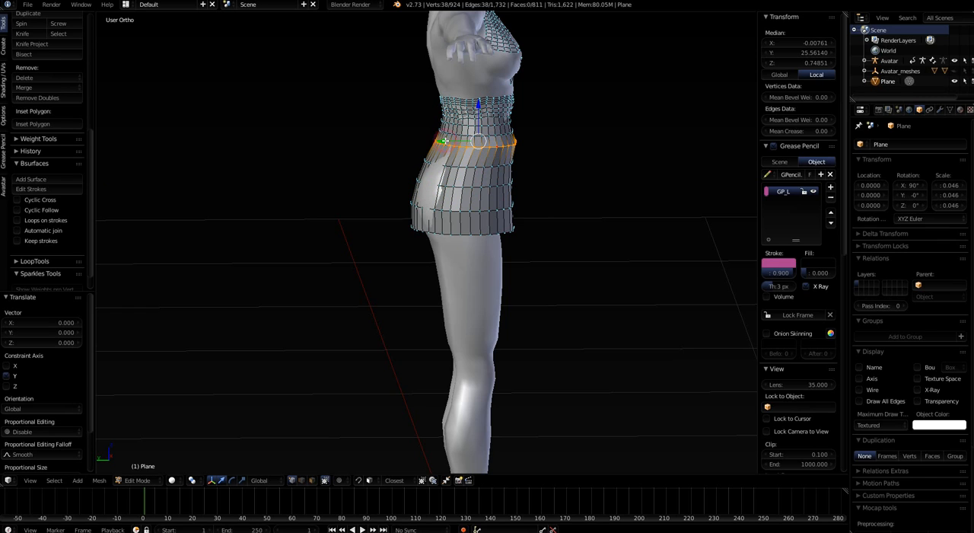
drag(444, 141, 442, 141)
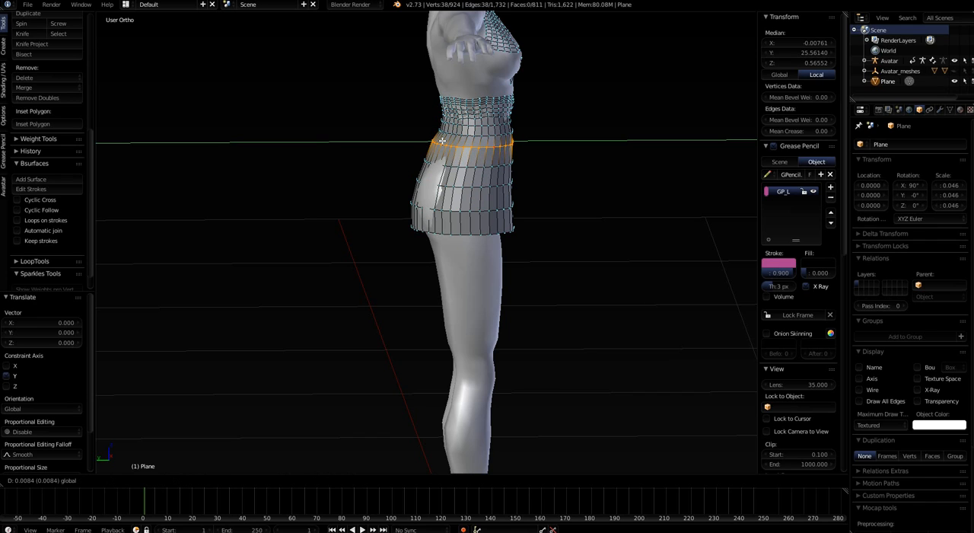
drag(443, 141, 445, 141)
key(s)
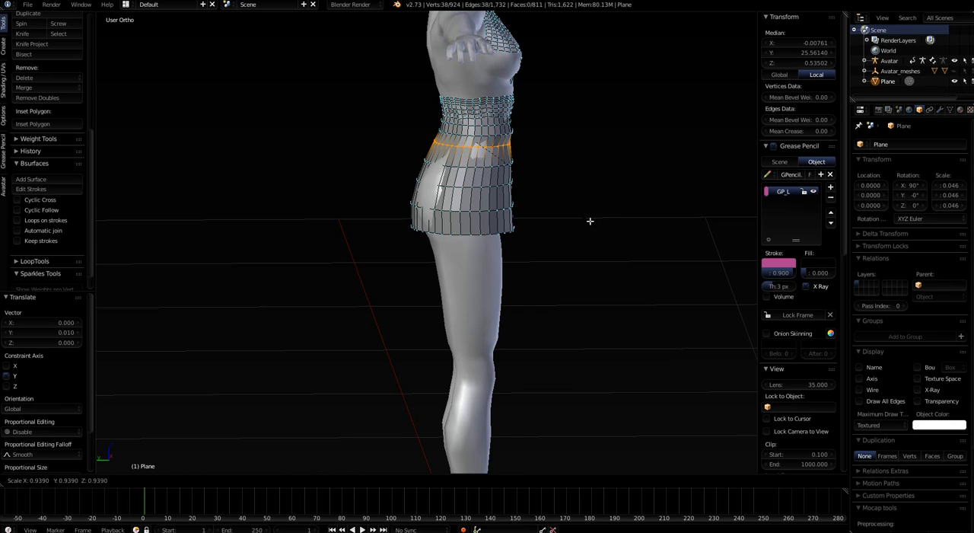
click(590, 221)
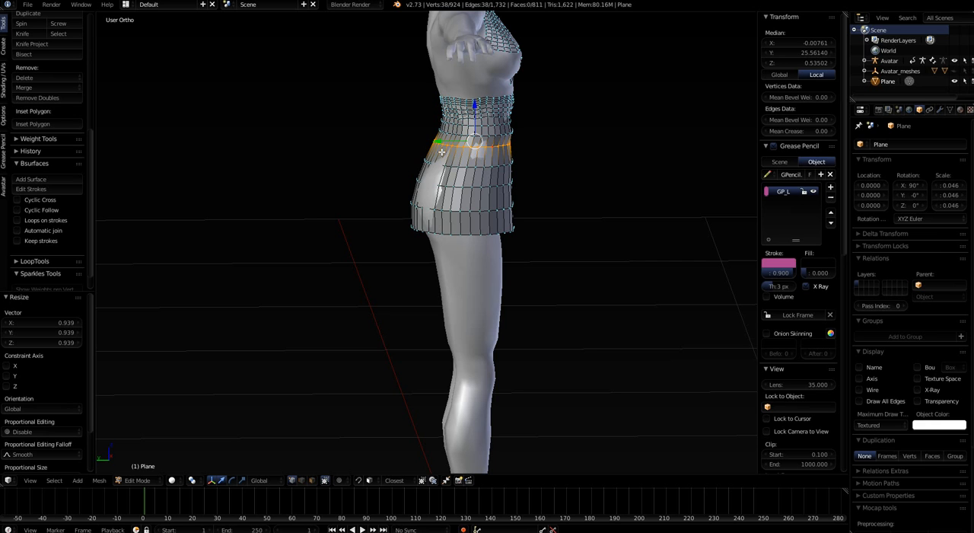
Select the skirt's bottom edge loop and deselect its vertex at the centre of the back
middle_drag(479, 241, 460, 255)
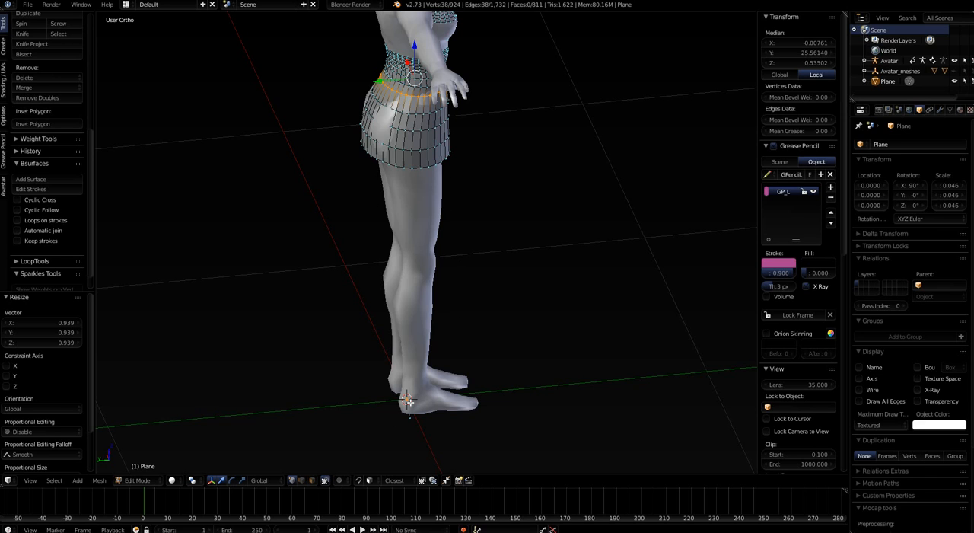
scroll(408, 397, down, 3)
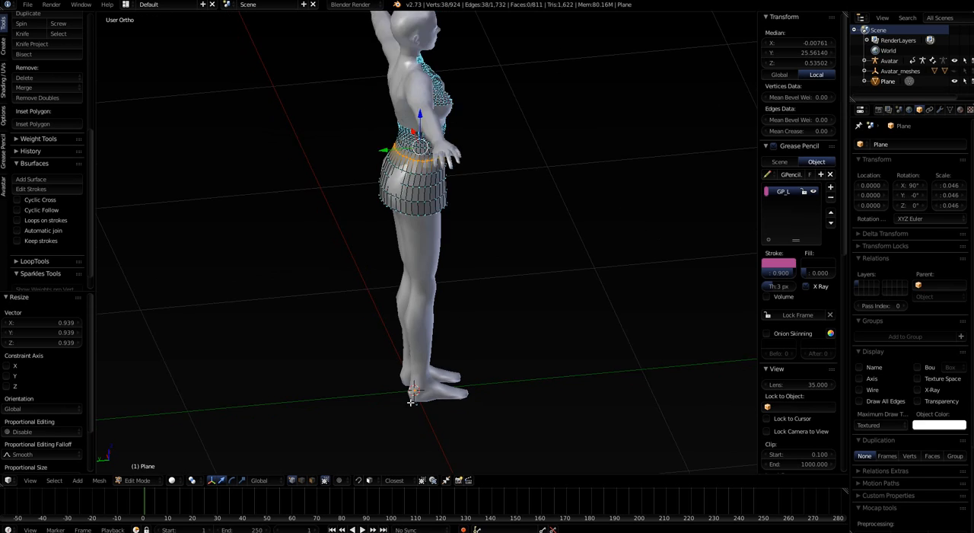
middle_drag(472, 376, 369, 352)
alt+right_click(402, 243)
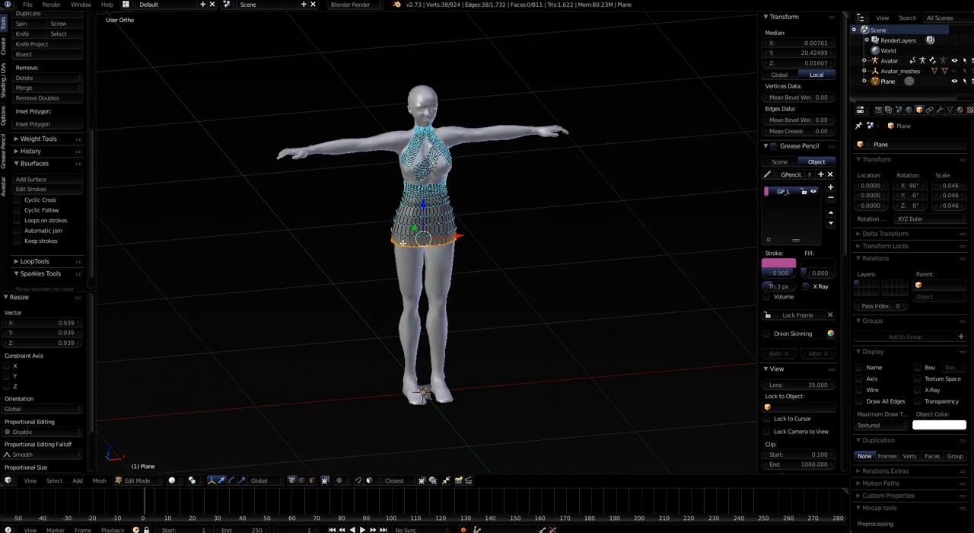
middle_drag(456, 261, 561, 261)
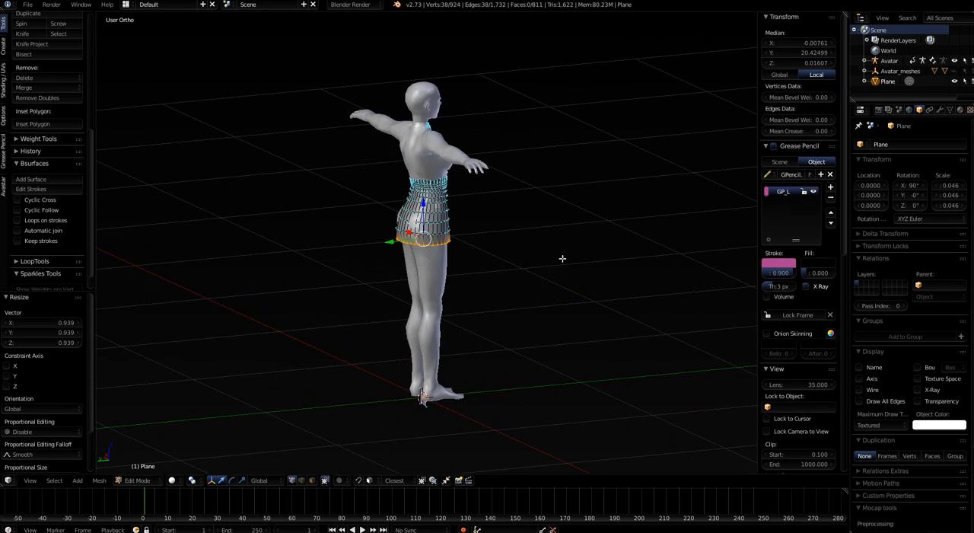
scroll(457, 282, up, 4)
middle_drag(457, 282, 512, 296)
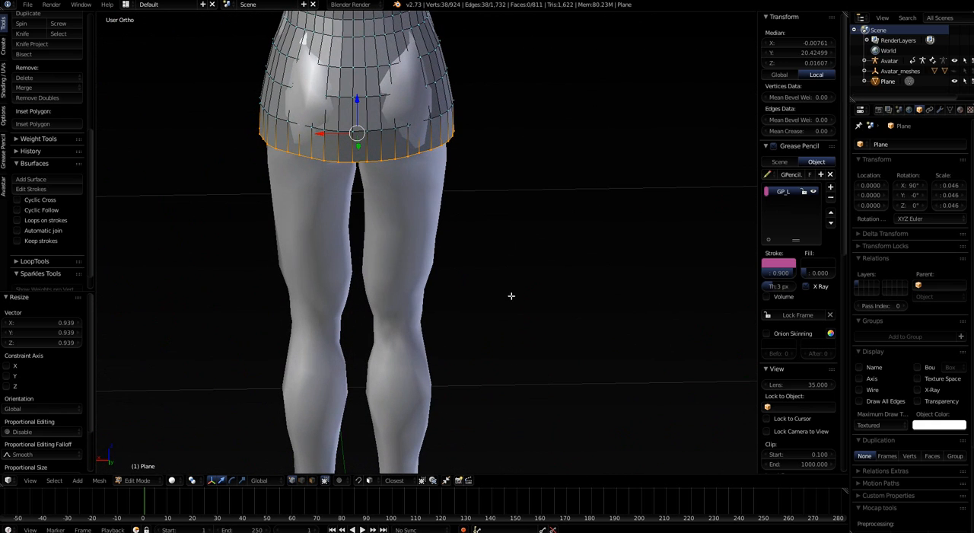
scroll(353, 183, up, 3)
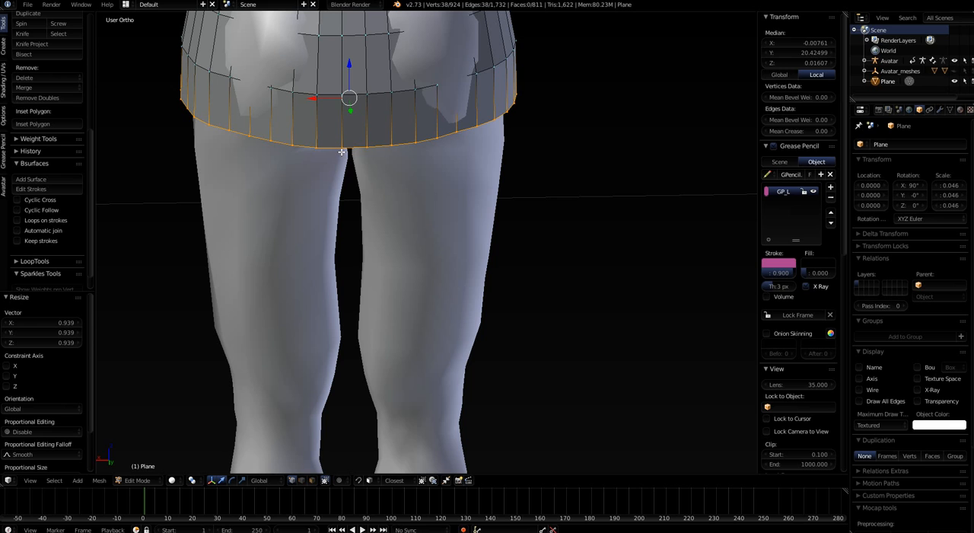
shift+right_click(341, 148)
Set grease pencil stroke placement to Cursor and draw a closed wavy stroke around the avatar in top view, wider than the skirt
scroll(385, 219, down, 4)
middle_drag(410, 237, 370, 242)
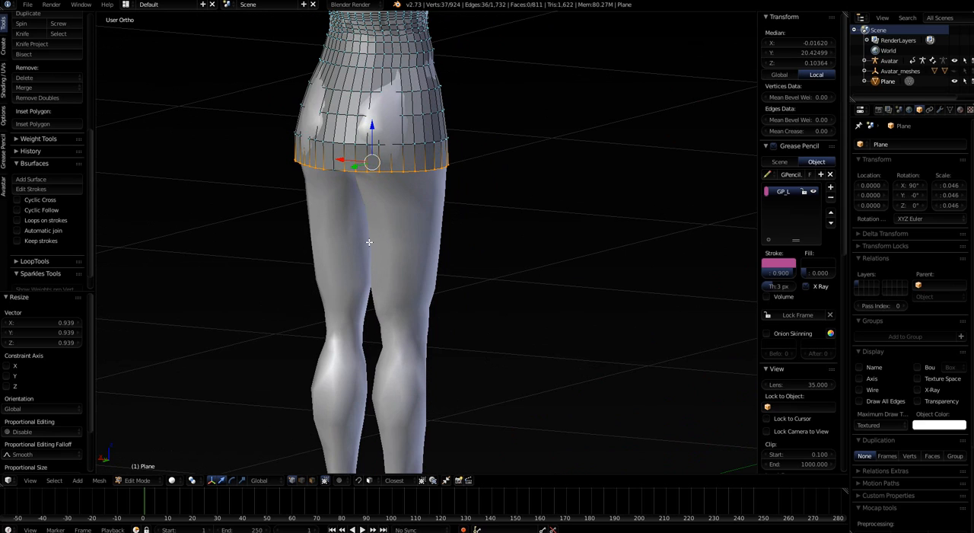
key(KP_7)
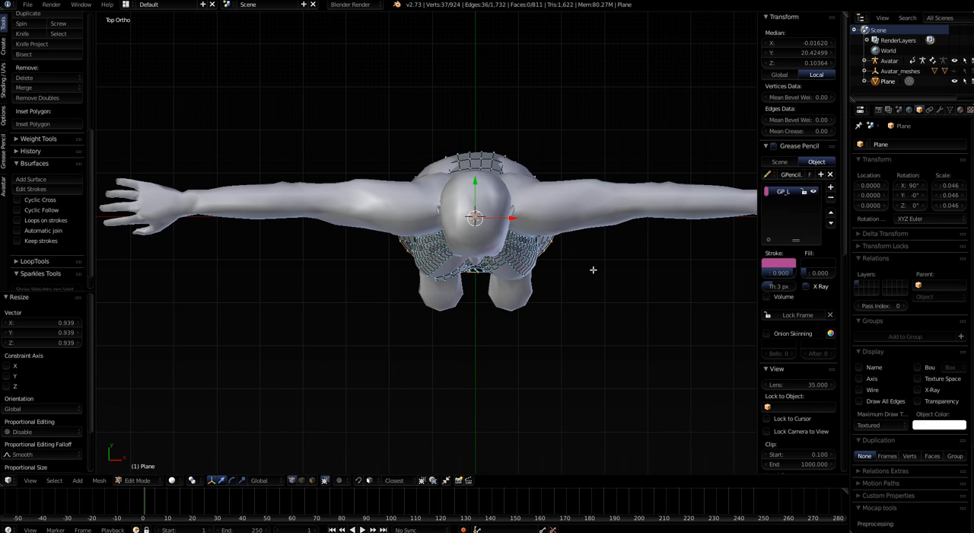
click(4, 152)
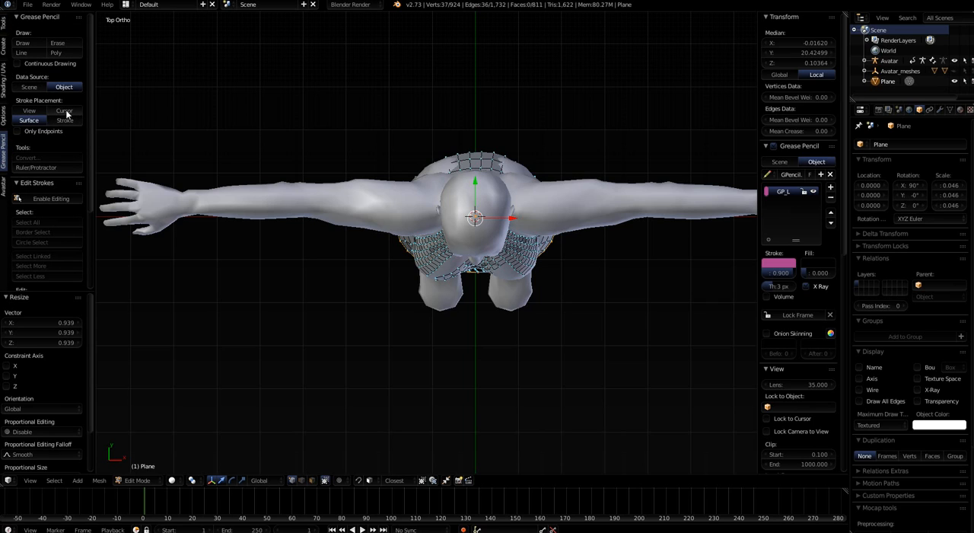
click(65, 111)
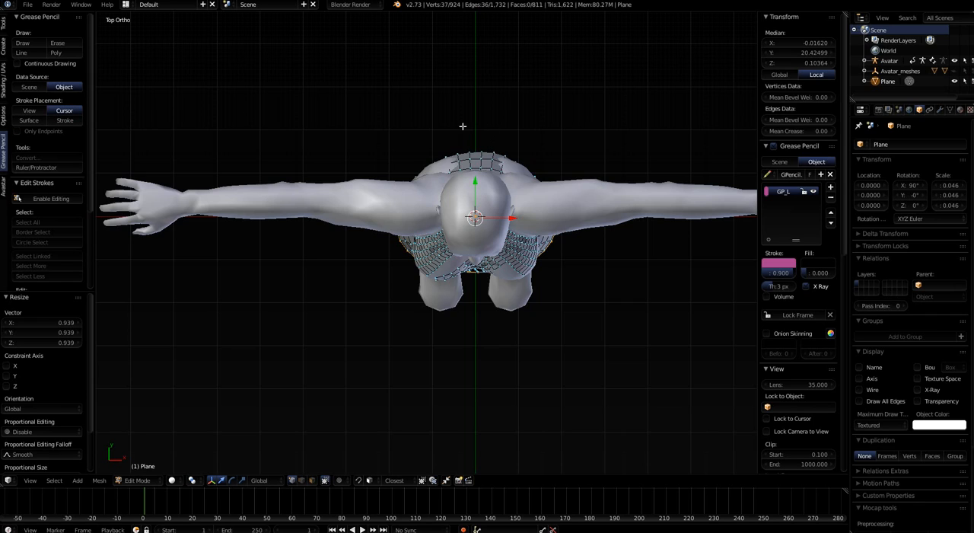
mouse_move(465, 127)
mouse_down()
mouse_move(445, 112)
mouse_move(383, 146)
mouse_move(367, 221)
mouse_move(382, 301)
mouse_move(398, 302)
mouse_move(419, 327)
mouse_move(442, 321)
mouse_move(475, 330)
mouse_move(489, 314)
mouse_move(529, 325)
mouse_move(592, 230)
mouse_move(583, 175)
mouse_move(575, 152)
mouse_move(477, 119)
mouse_move(466, 128)
mouse_up()
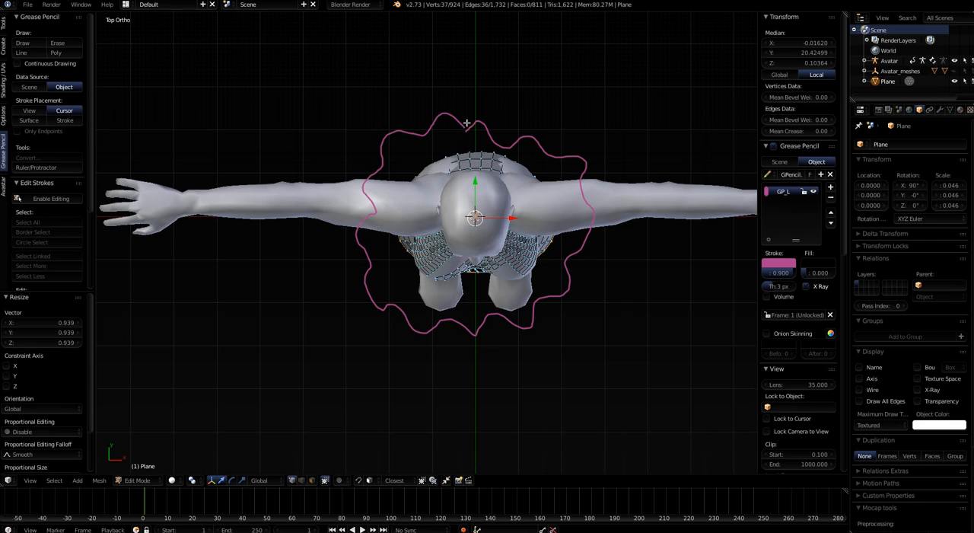
Enable Automatic join in the Bsurfaces options
scroll(476, 158, up, 2)
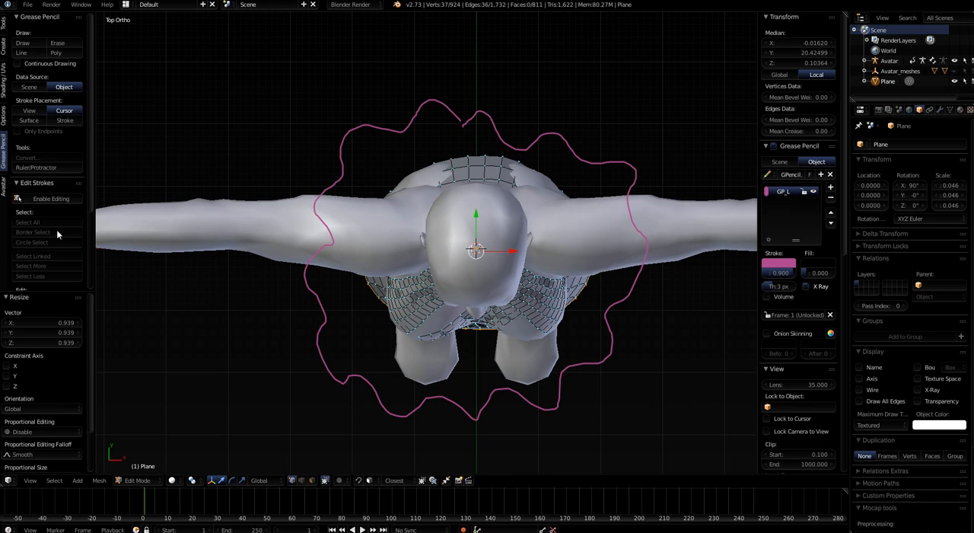
scroll(51, 240, down, 3)
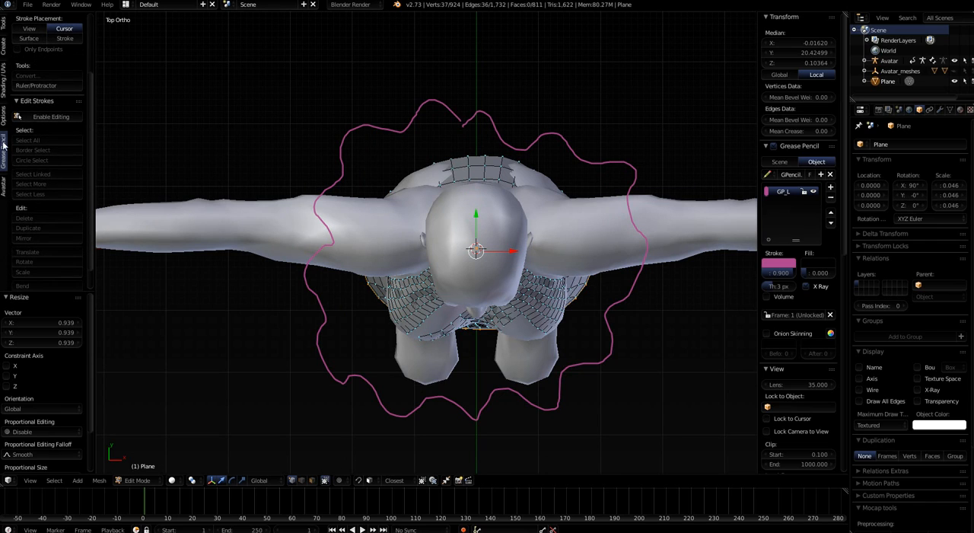
click(3, 27)
scroll(55, 267, down, 5)
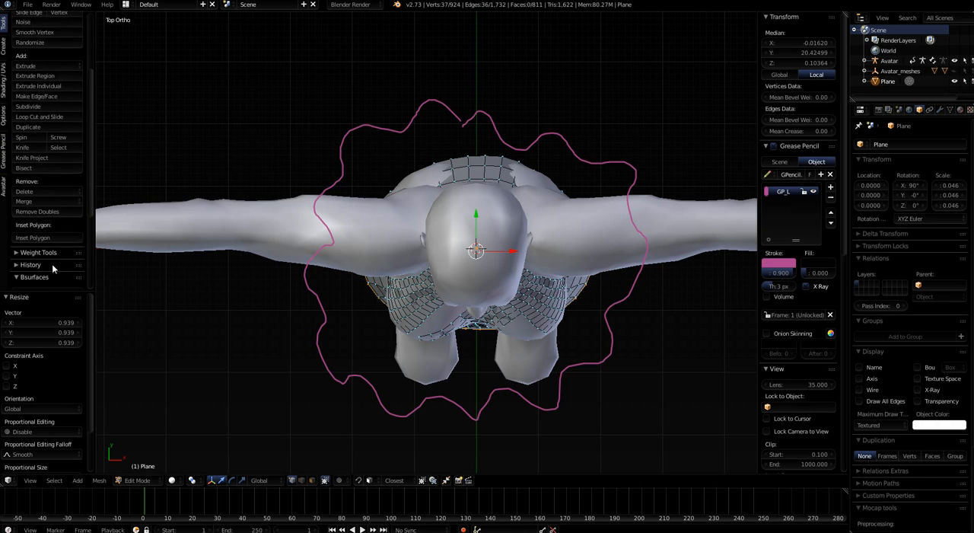
scroll(53, 265, down, 4)
scroll(55, 254, down, 1)
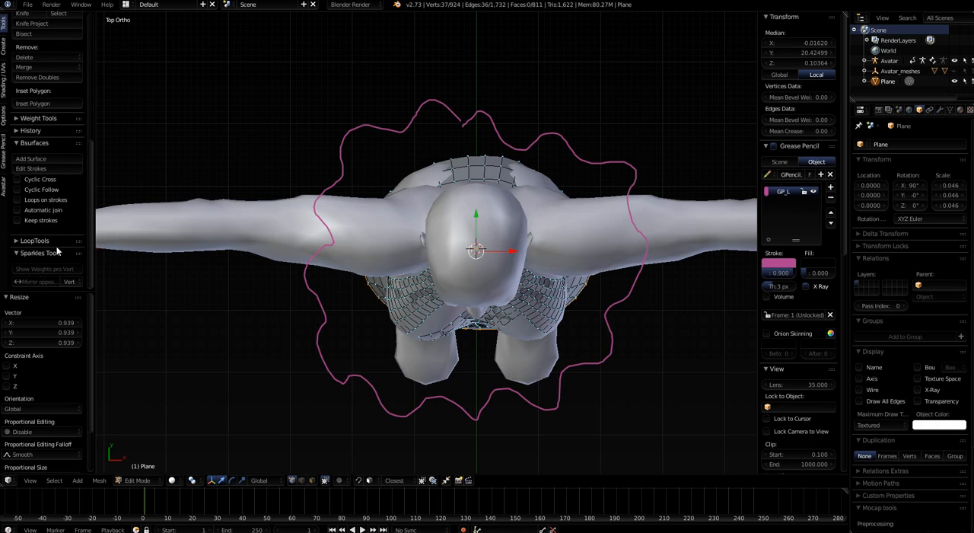
click(17, 211)
click(20, 212)
Add a Bsurfaces surface from the skirt's selected bottom edge to the wavy stroke at the feet, then inspect the long skirt
middle_drag(490, 397, 478, 340)
scroll(479, 350, down, 7)
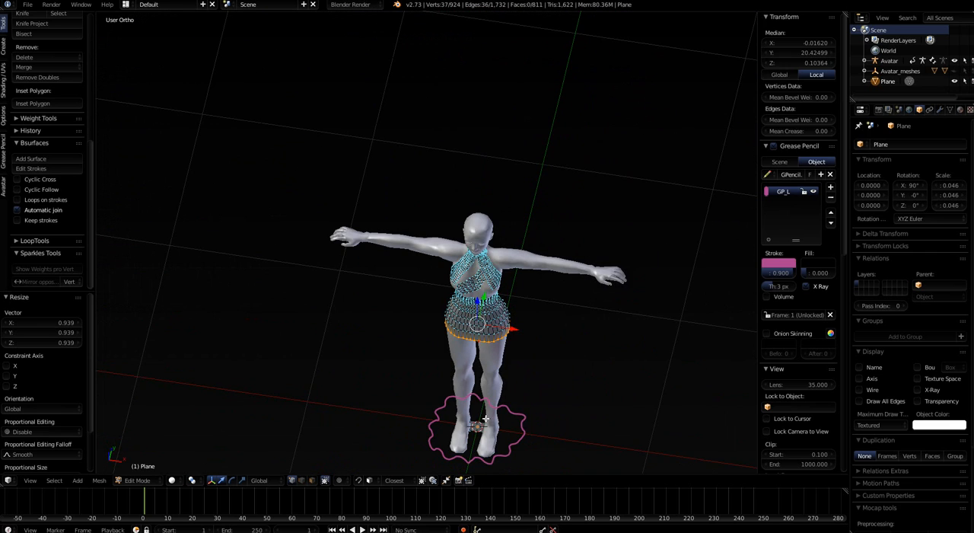
middle_drag(484, 418, 443, 370)
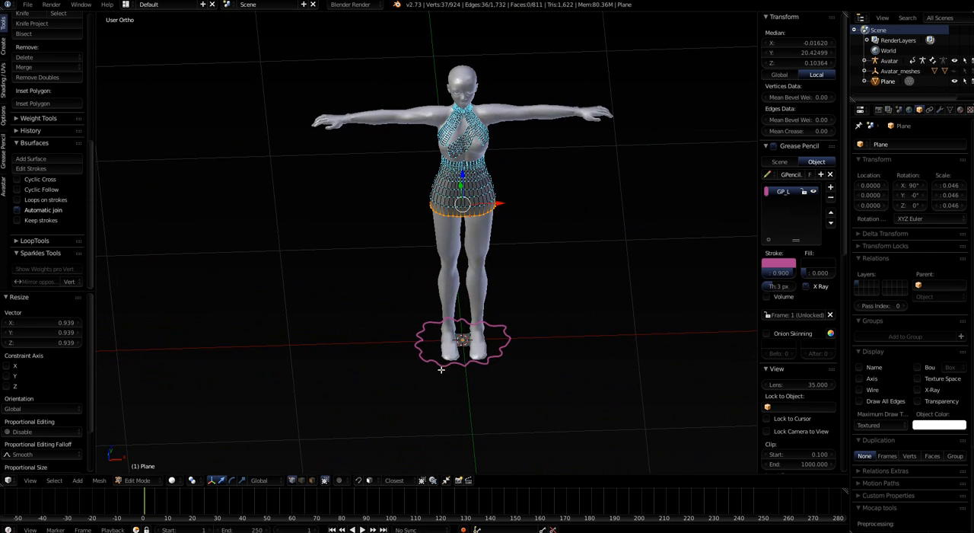
middle_drag(505, 378, 448, 225)
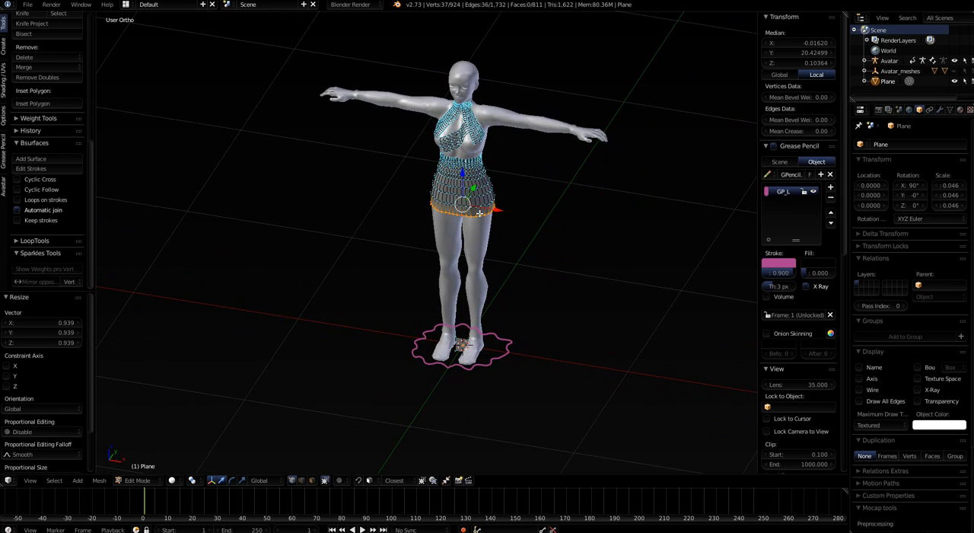
click(37, 160)
middle_drag(397, 311, 434, 318)
scroll(451, 361, up, 4)
middle_drag(436, 415, 383, 405)
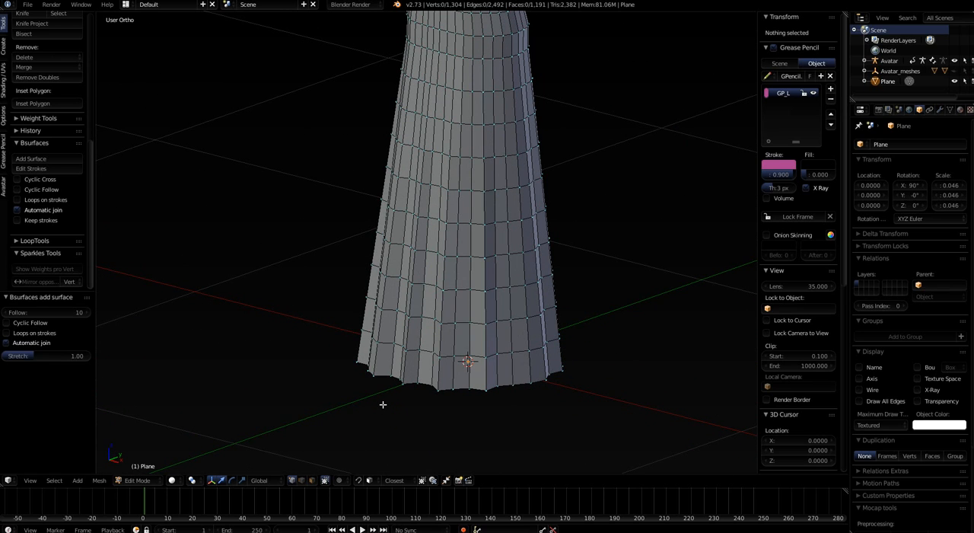
scroll(374, 334, down, 3)
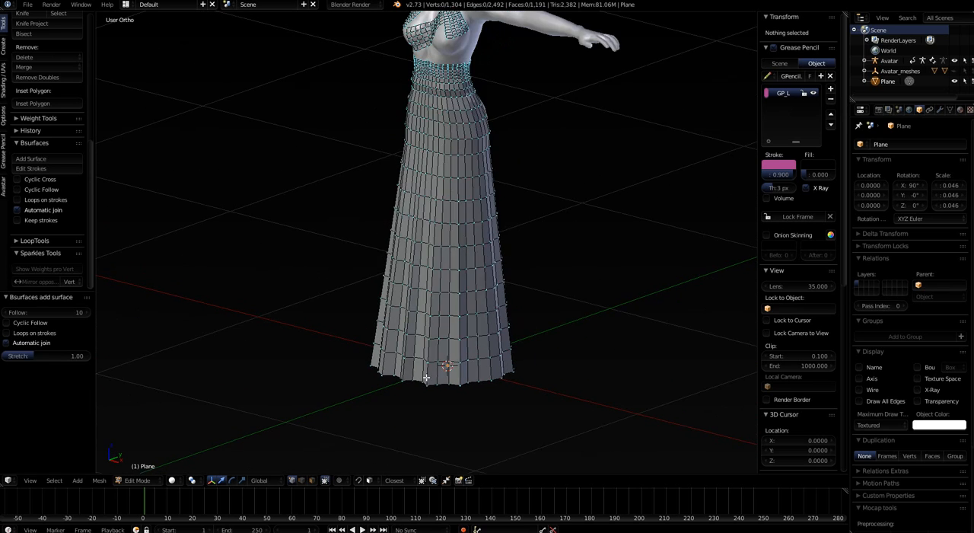
middle_drag(427, 379, 474, 389)
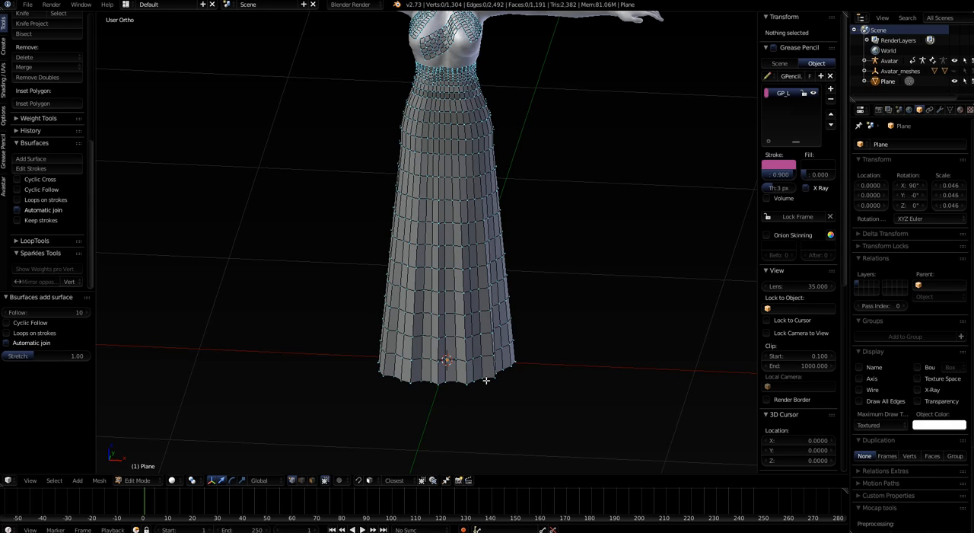
Turn on proportional editing and select four vertices spaced along the side and back of the skirt's hem
key(o)
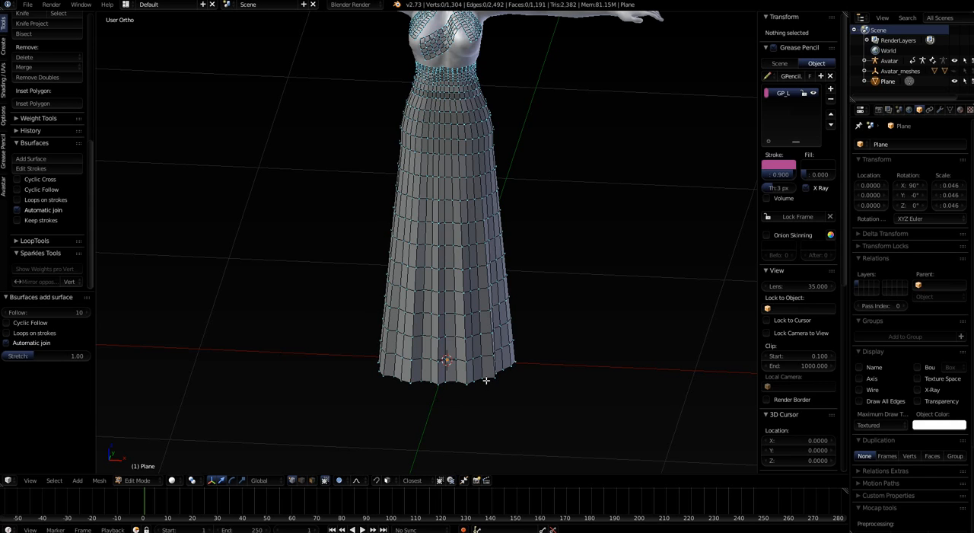
alt+right_click(489, 377)
middle_drag(553, 393, 519, 399)
right_click(509, 380)
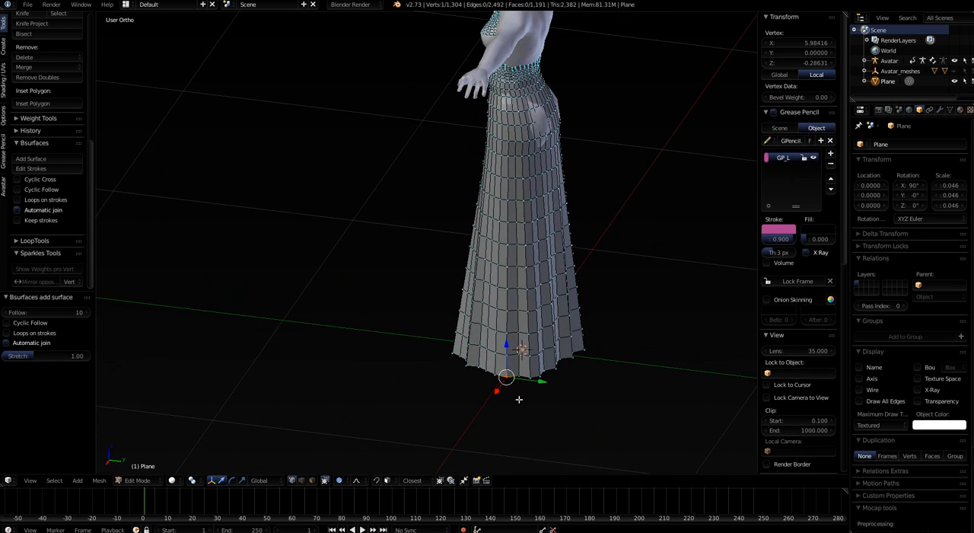
shift+right_click(559, 370)
shift+right_click(587, 353)
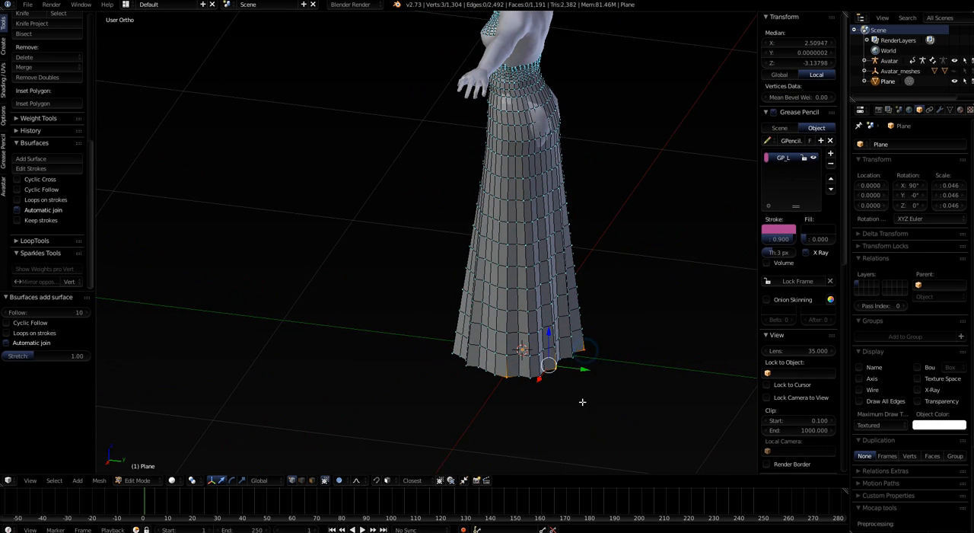
middle_drag(583, 402, 442, 397)
shift+right_click(641, 375)
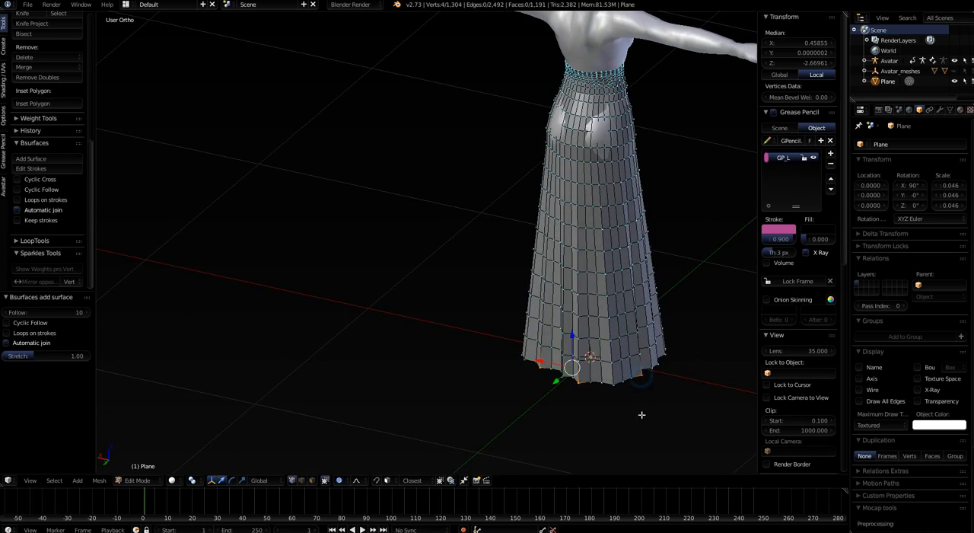
In left view, move the four hem vertices about 0.199 along Y with smooth proportional editing at size 0.51, forming a train
middle_drag(642, 413, 572, 392)
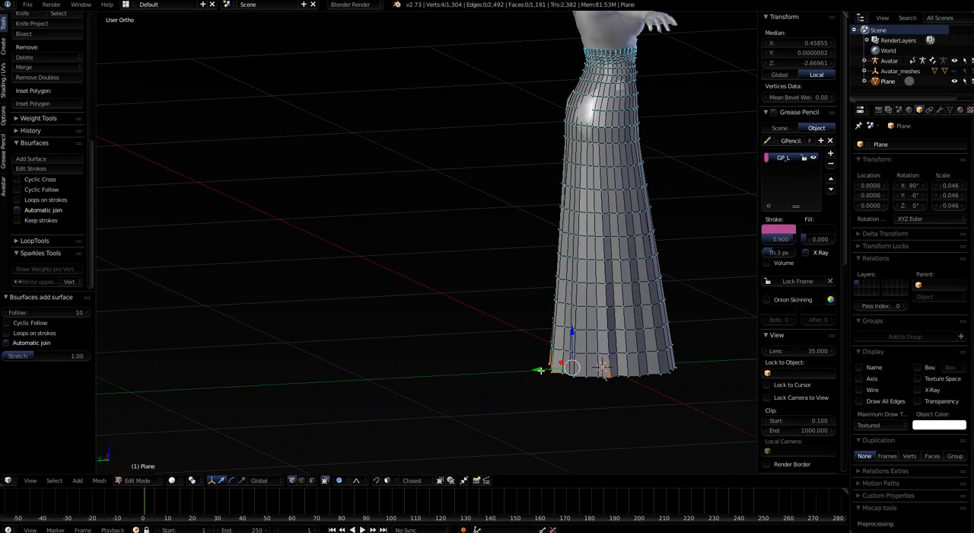
middle_drag(419, 387, 558, 420)
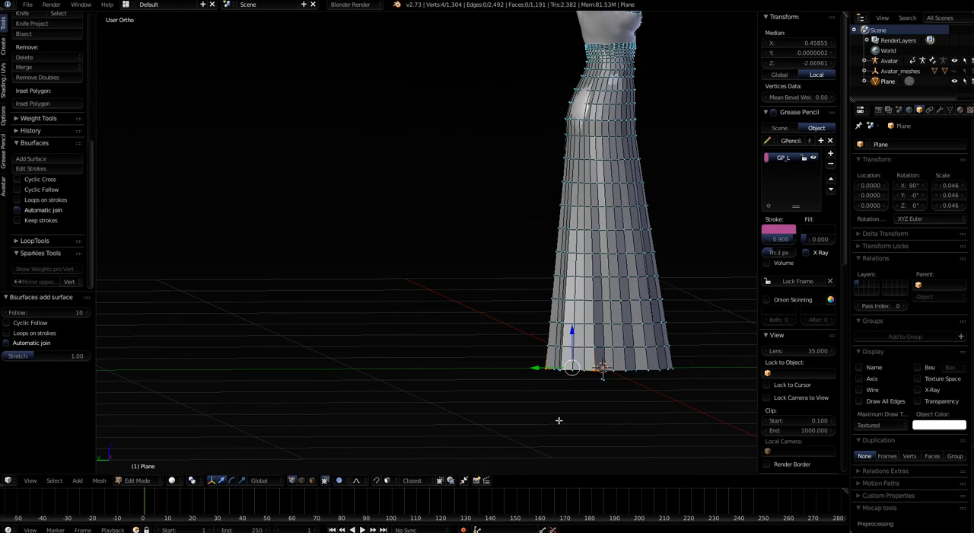
key(ctrl+KP_3)
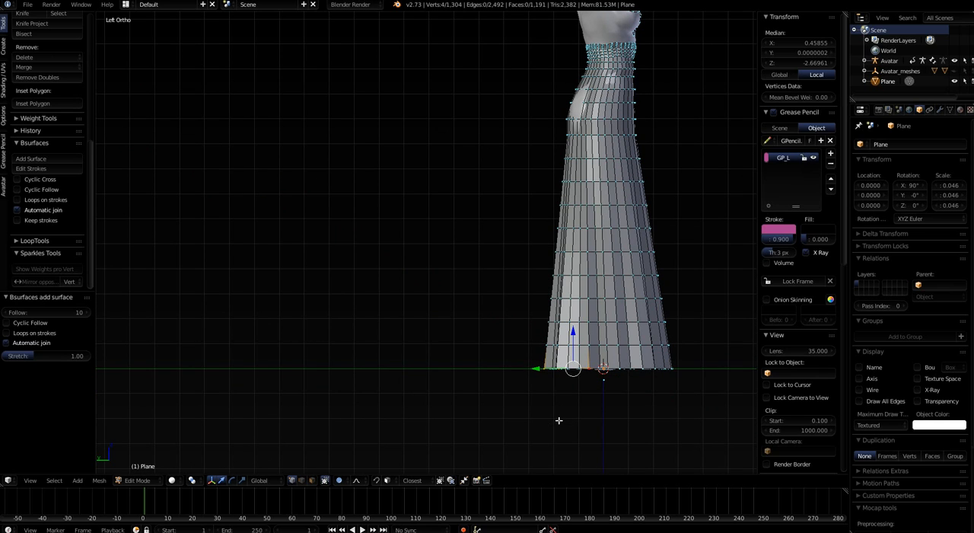
shift+middle_drag(699, 459, 536, 468)
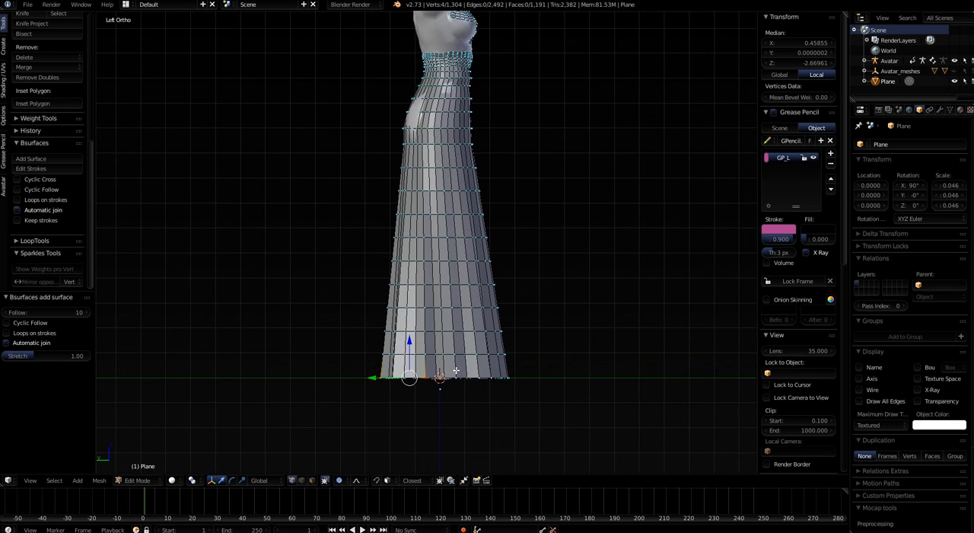
key(g)
key(y)
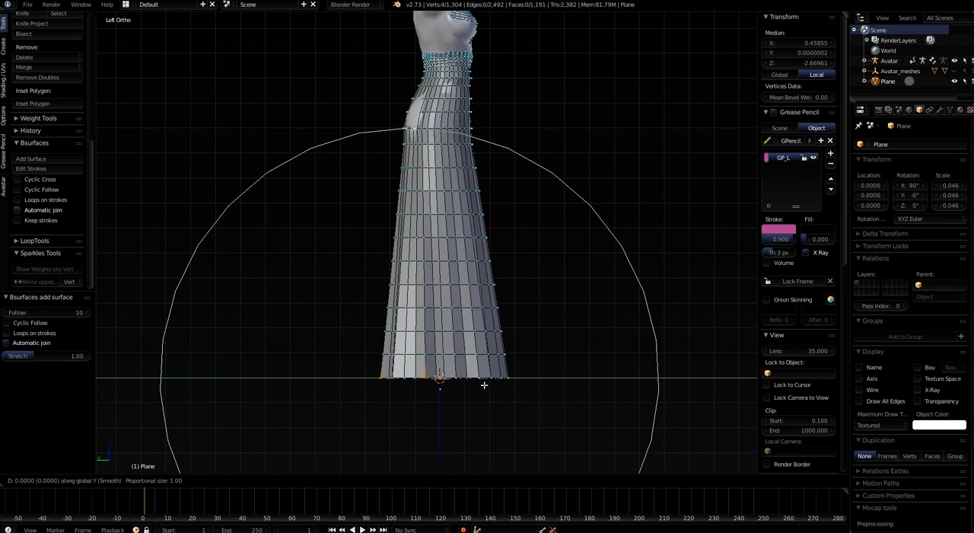
scroll(483, 386, up, 8)
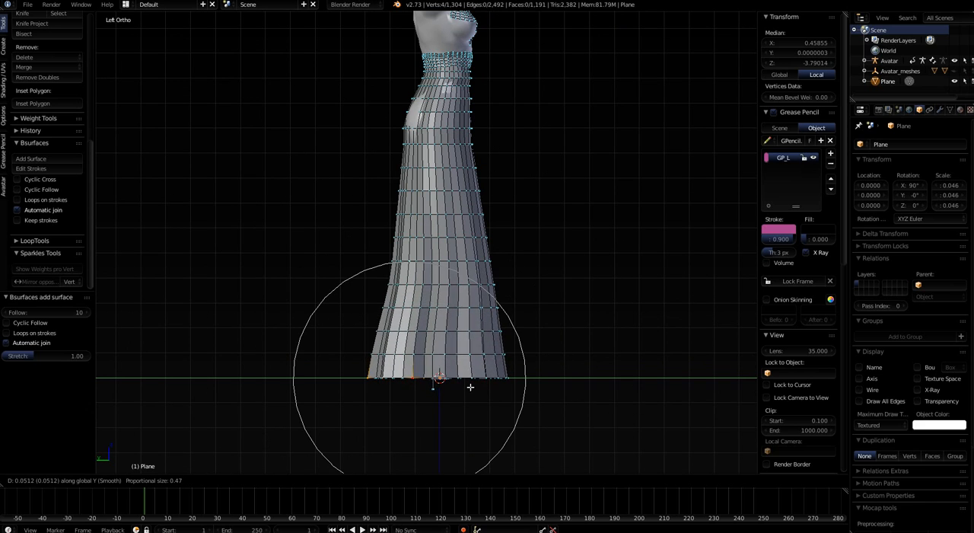
scroll(457, 384, down, 5)
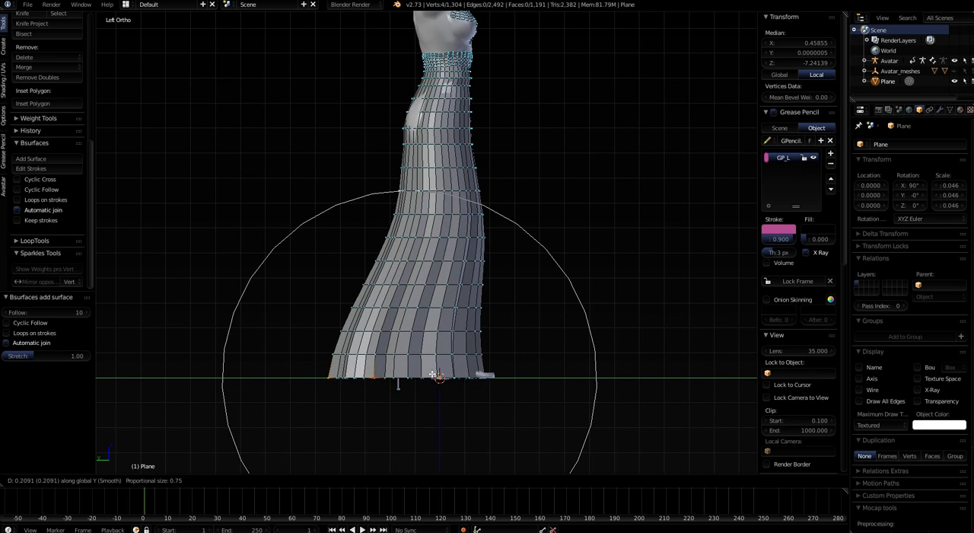
scroll(438, 369, up, 3)
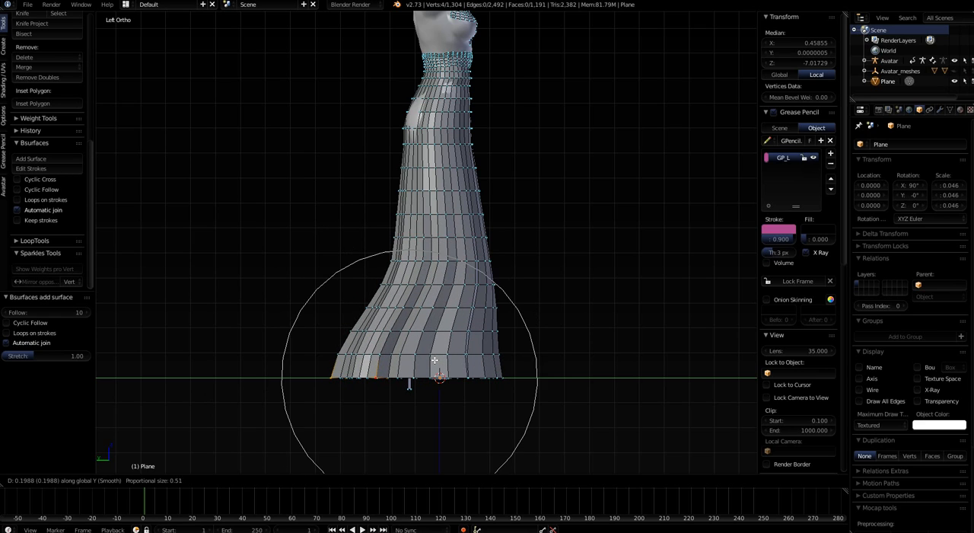
click(435, 360)
Move a vertex on the lower back of the skirt, above the hem, about 0.094 along Y with proportional size 0.51
right_click(385, 282)
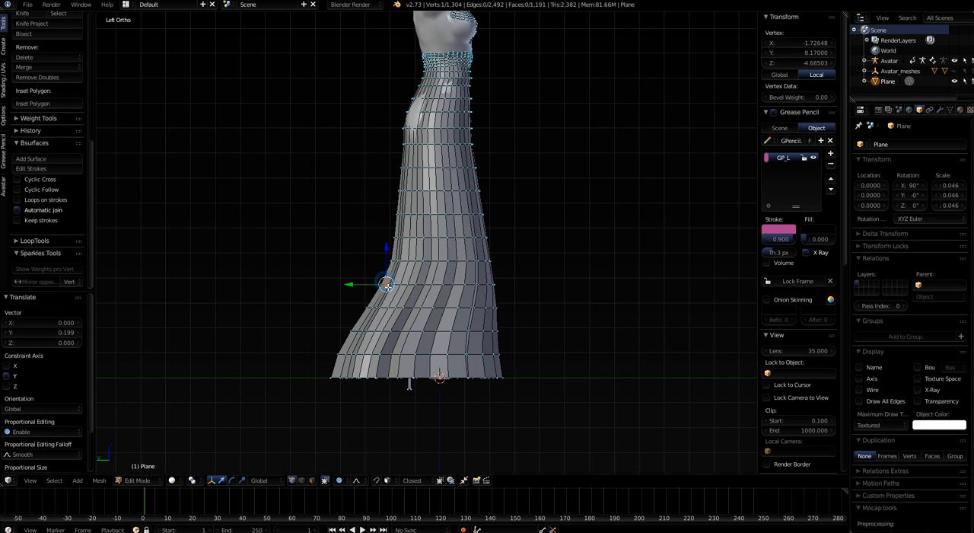
middle_drag(416, 313, 399, 291)
right_click(375, 284)
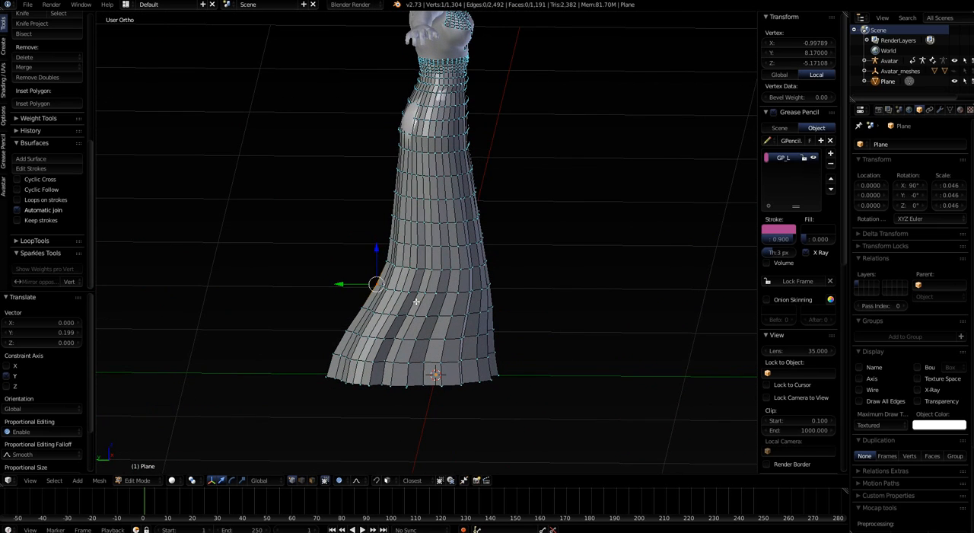
key(g)
key(y)
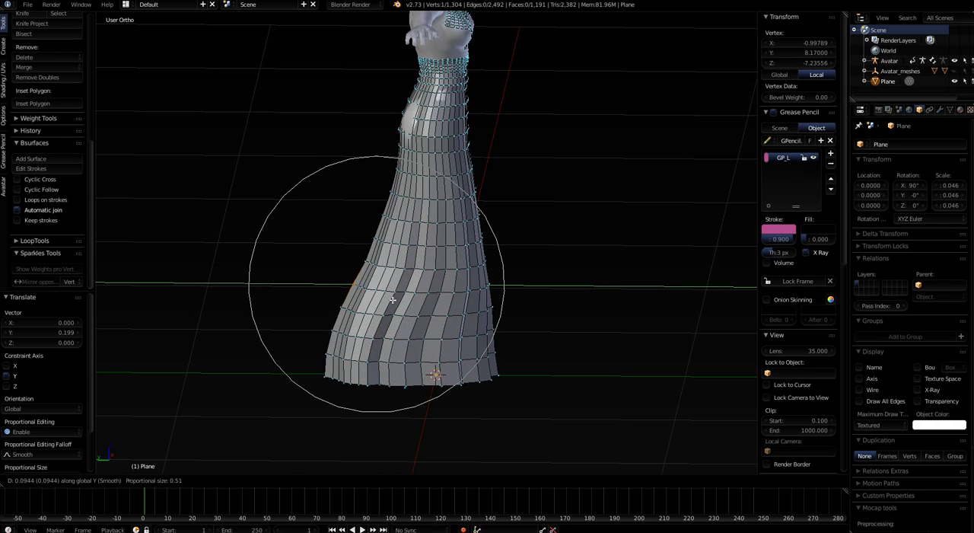
click(389, 300)
Move a vertex higher up the back of the skirt about 0.031 along Y with proportional editing
right_click(375, 240)
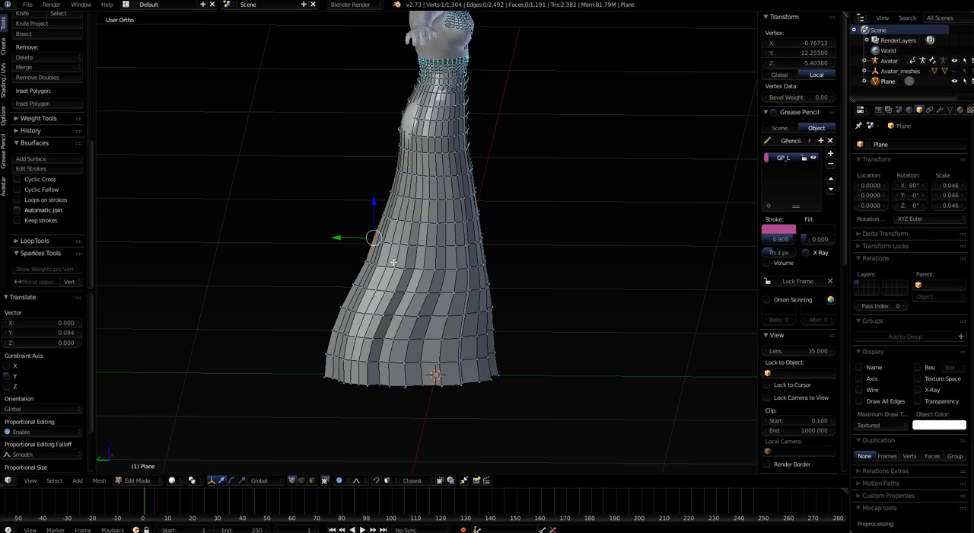
key(g)
key(y)
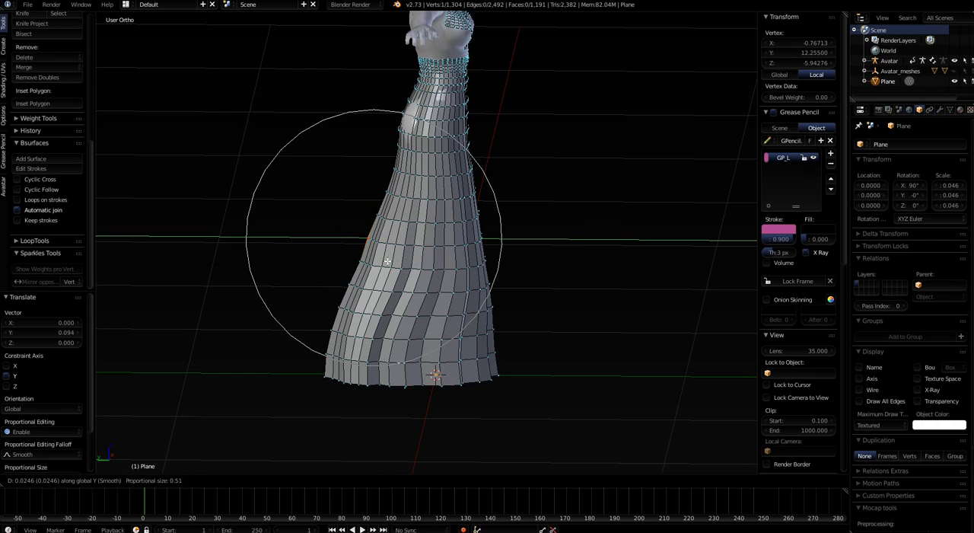
click(385, 259)
Move the rearmost hem vertex about 0.070 along Y, then rotate it about -7°, using proportional editing at size 0.51
right_click(326, 373)
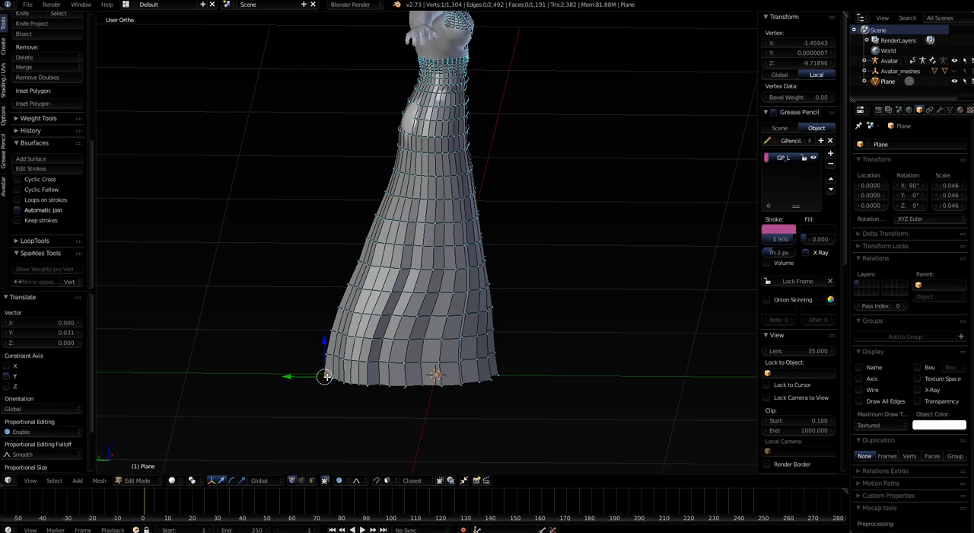
key(g)
click(320, 385)
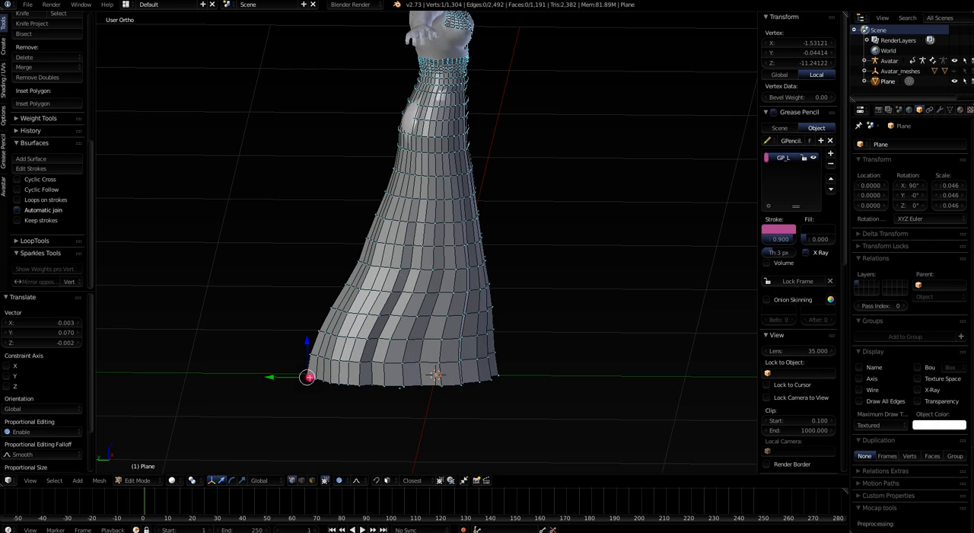
key(r)
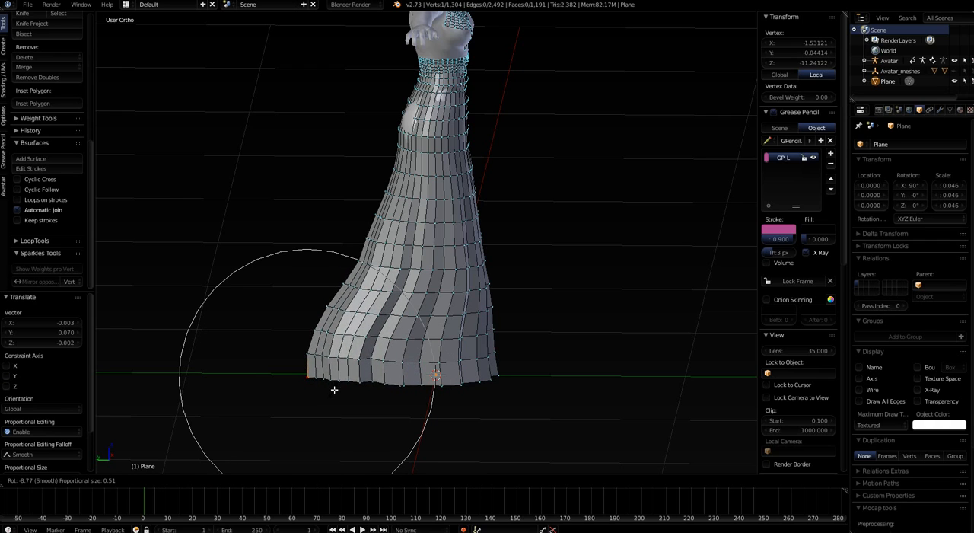
click(333, 388)
Leave Edit Mode and apply smooth shading to the dress mesh
middle_drag(334, 388, 450, 332)
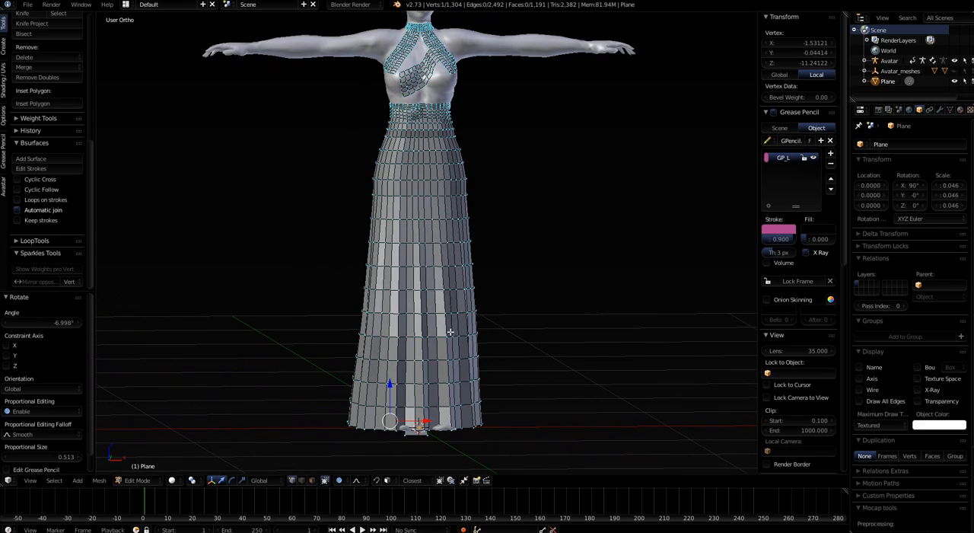
key(Tab)
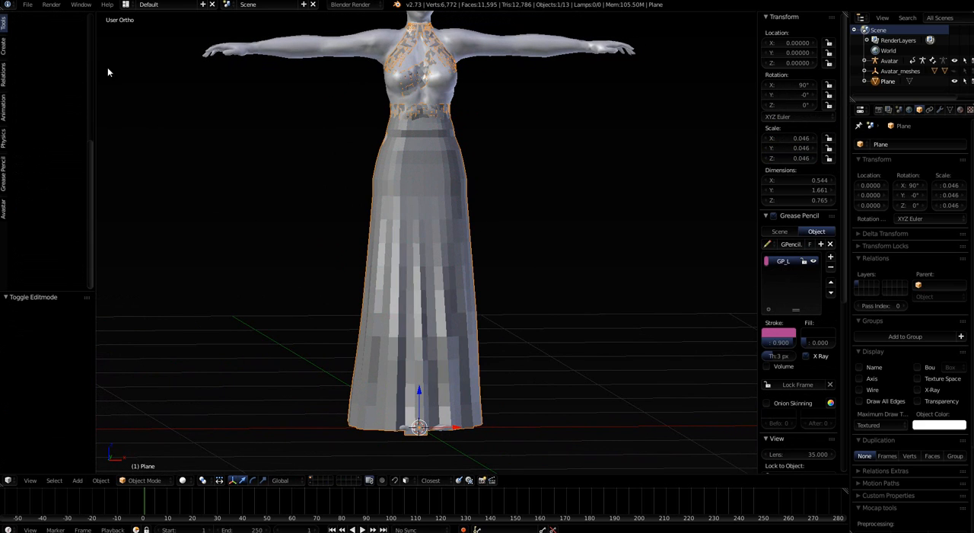
click(3, 27)
click(29, 167)
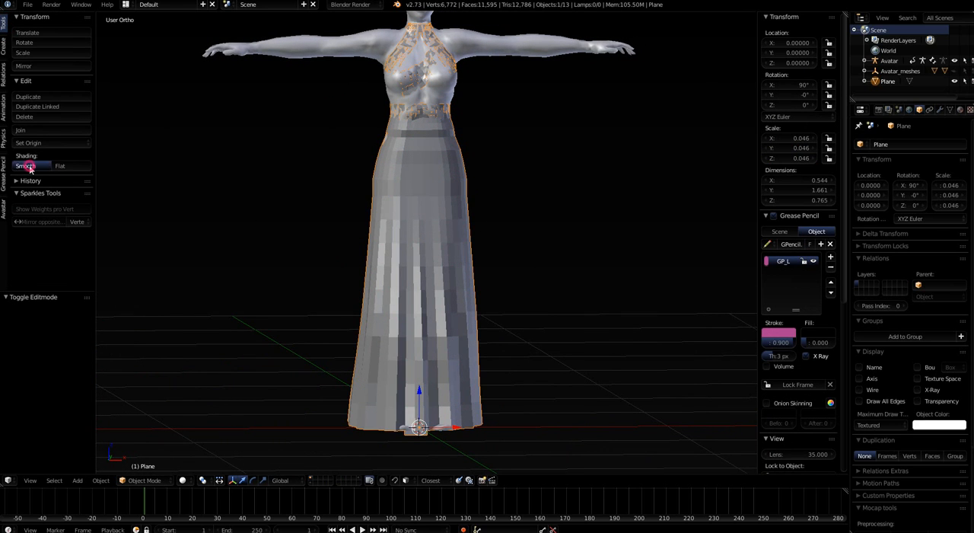
mouse_move(287, 216)
middle_down()
mouse_move(198, 256)
mouse_move(163, 252)
mouse_move(150, 270)
mouse_move(157, 282)
mouse_move(439, 378)
middle_up()
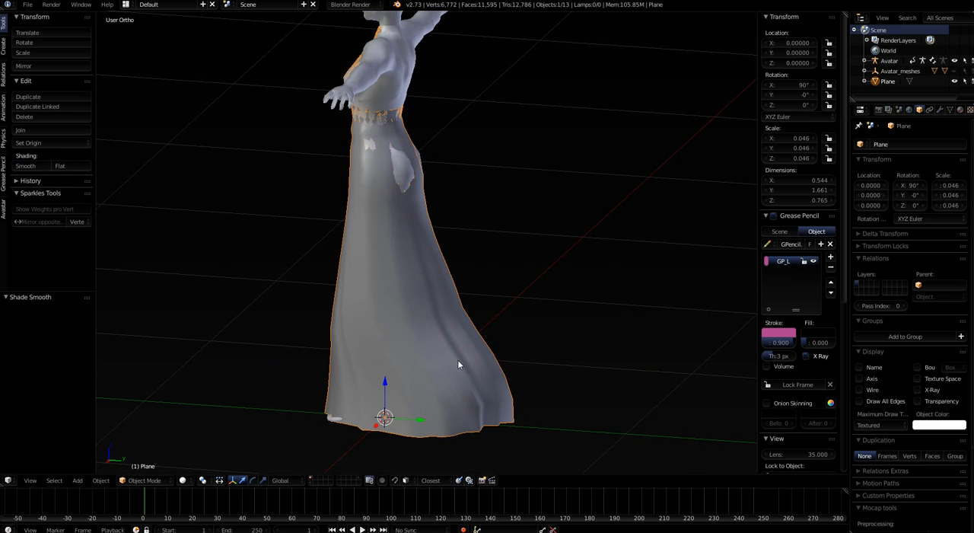
middle_drag(326, 425, 426, 274)
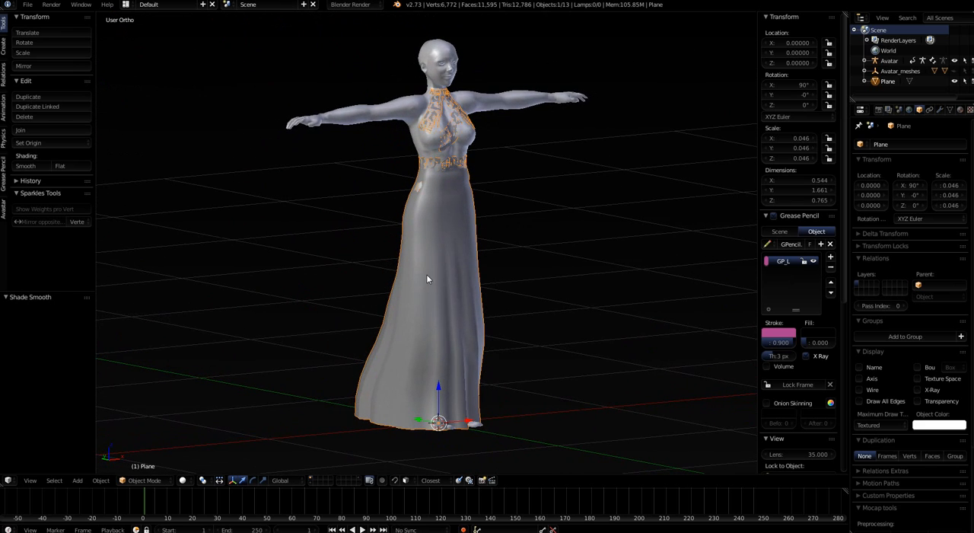
Add a Subdivision Surface modifier to the dress and set its View subdivisions to 2
scroll(427, 274, up, 3)
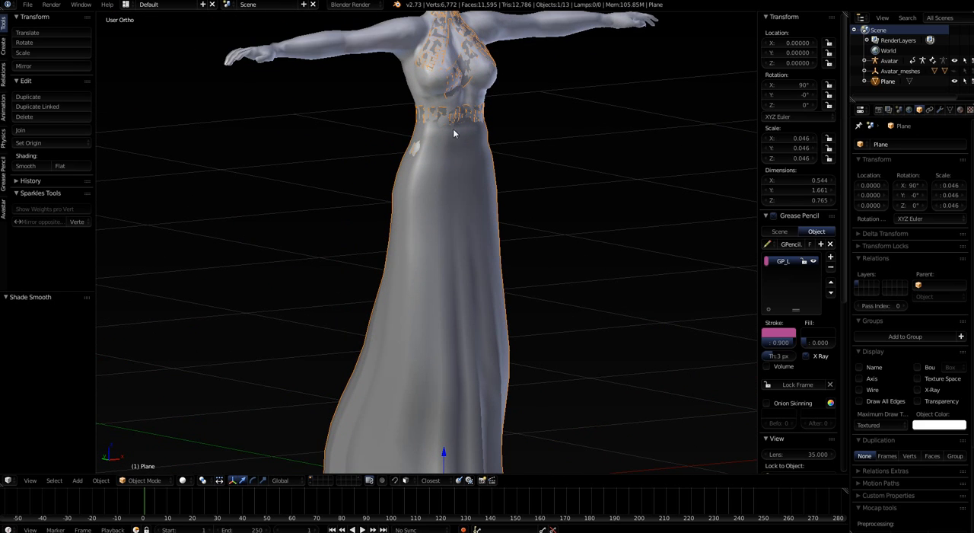
click(942, 109)
click(872, 144)
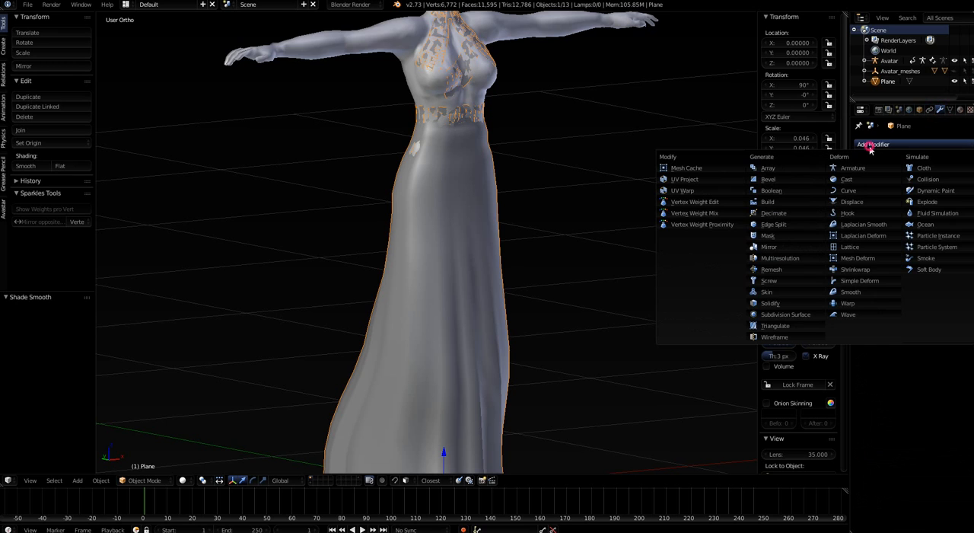
click(782, 315)
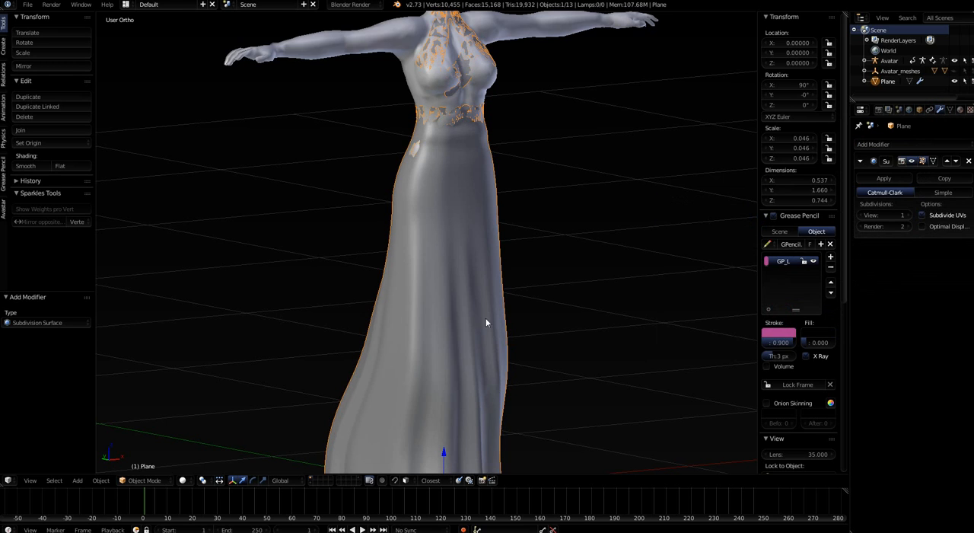
scroll(485, 323, down, 2)
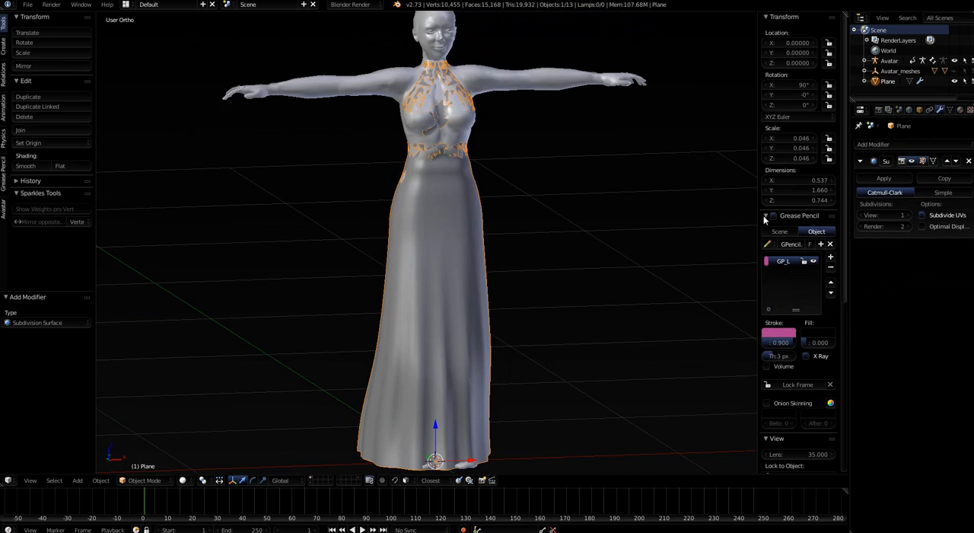
click(907, 216)
In Edit Mode, move a vertex on the skirt's lower back outward about 0.045 in Y and 0.022 in Z with proportional editing
mouse_move(507, 319)
middle_down()
mouse_move(473, 338)
mouse_move(373, 340)
mouse_move(500, 313)
middle_up()
key(Tab)
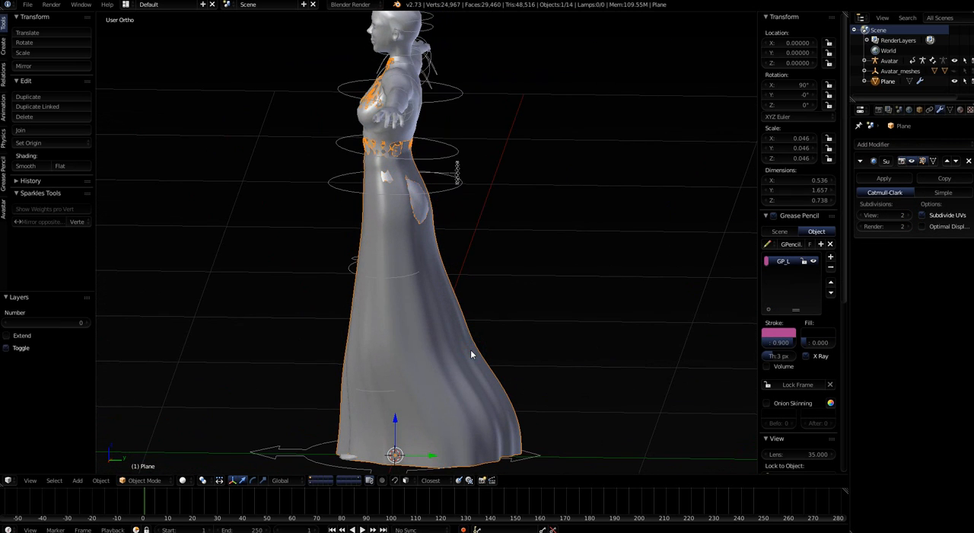
right_click(472, 343)
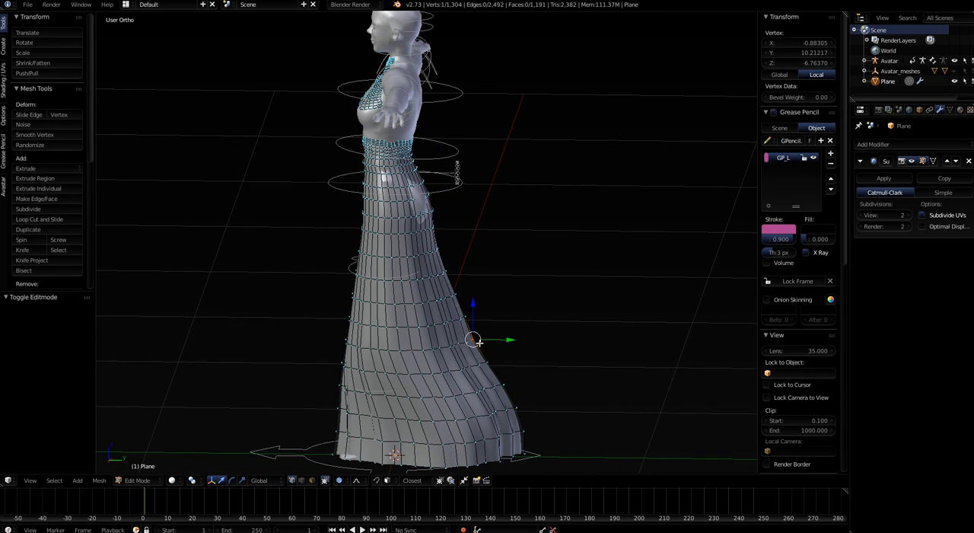
key(g)
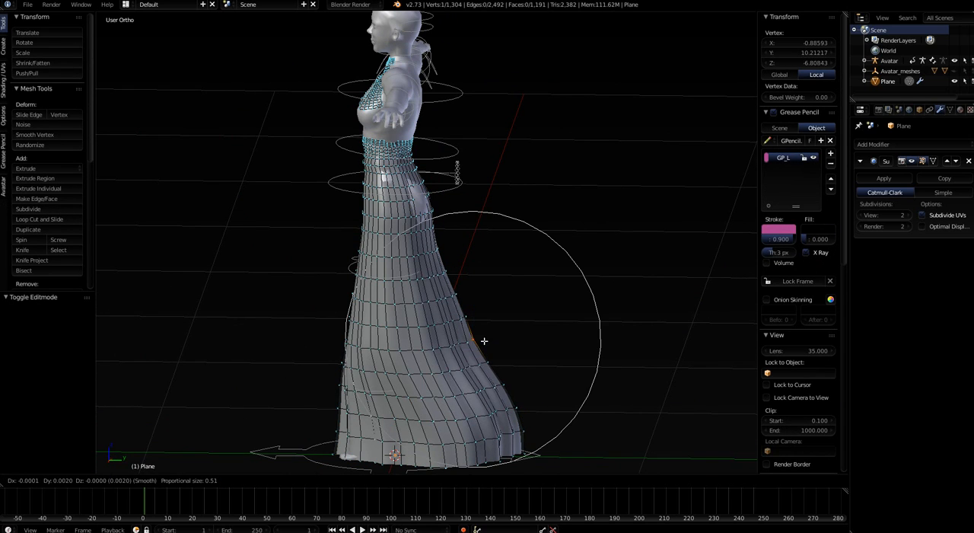
click(491, 337)
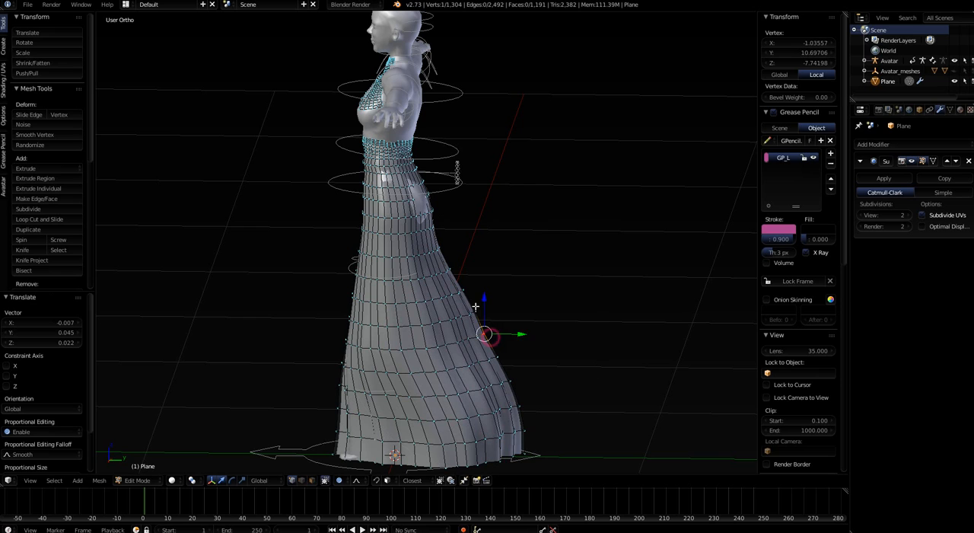
Move a vertex higher up the skirt's back outward about 0.035 in Y and 0.016 in Z with proportional size 0.51
right_click(447, 270)
key(g)
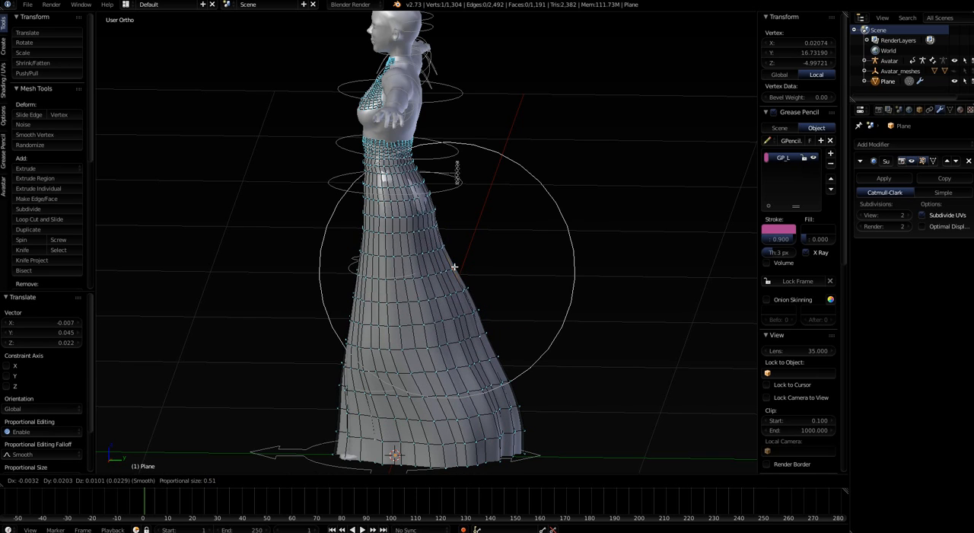
click(456, 267)
Select a vertex on each side of the seat and move both about 0.013 along Y with proportional size 0.35
mouse_move(428, 203)
middle_down()
mouse_move(368, 298)
mouse_move(395, 228)
mouse_move(440, 182)
mouse_move(434, 200)
mouse_move(473, 201)
mouse_move(435, 204)
middle_up()
scroll(434, 180, up, 3)
right_click(391, 198)
shift+right_click(486, 203)
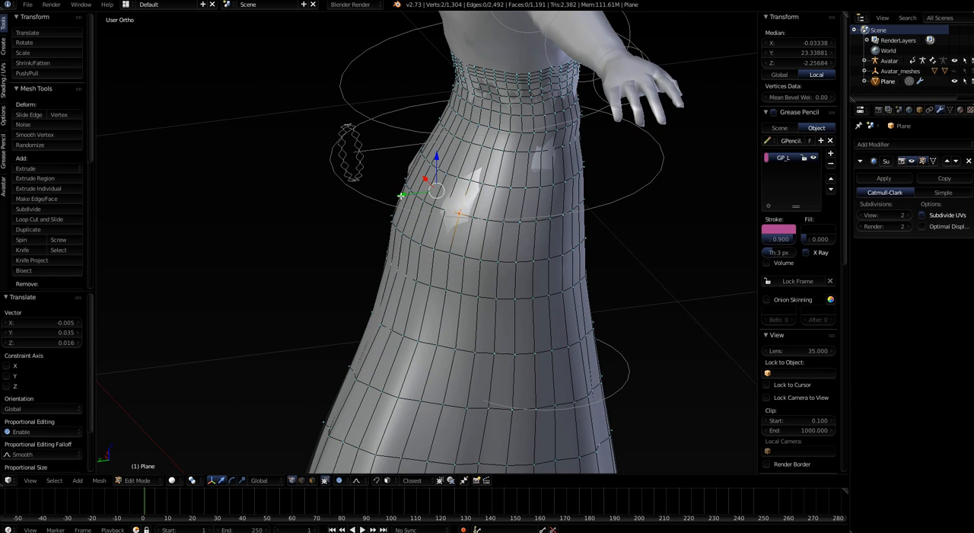
click(401, 196)
scroll(401, 197, up, 5)
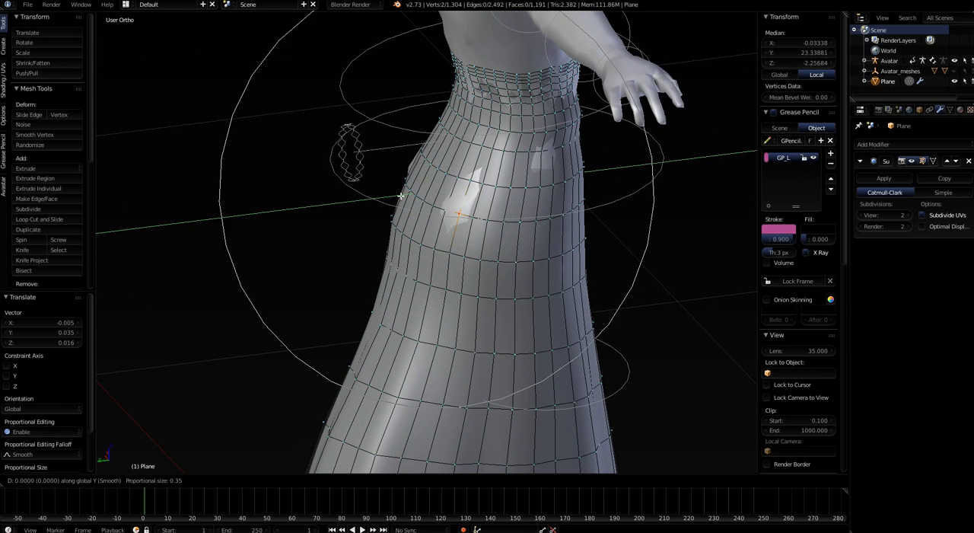
drag(401, 197, 394, 196)
scroll(450, 270, down, 4)
middle_drag(455, 276, 632, 256)
middle_drag(484, 293, 496, 278)
scroll(496, 279, down, 4)
middle_drag(446, 324, 521, 315)
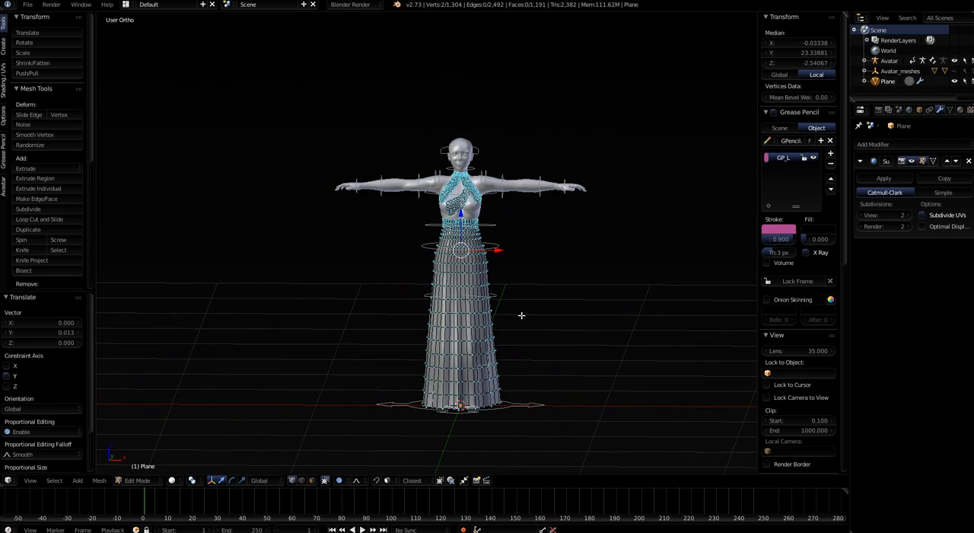